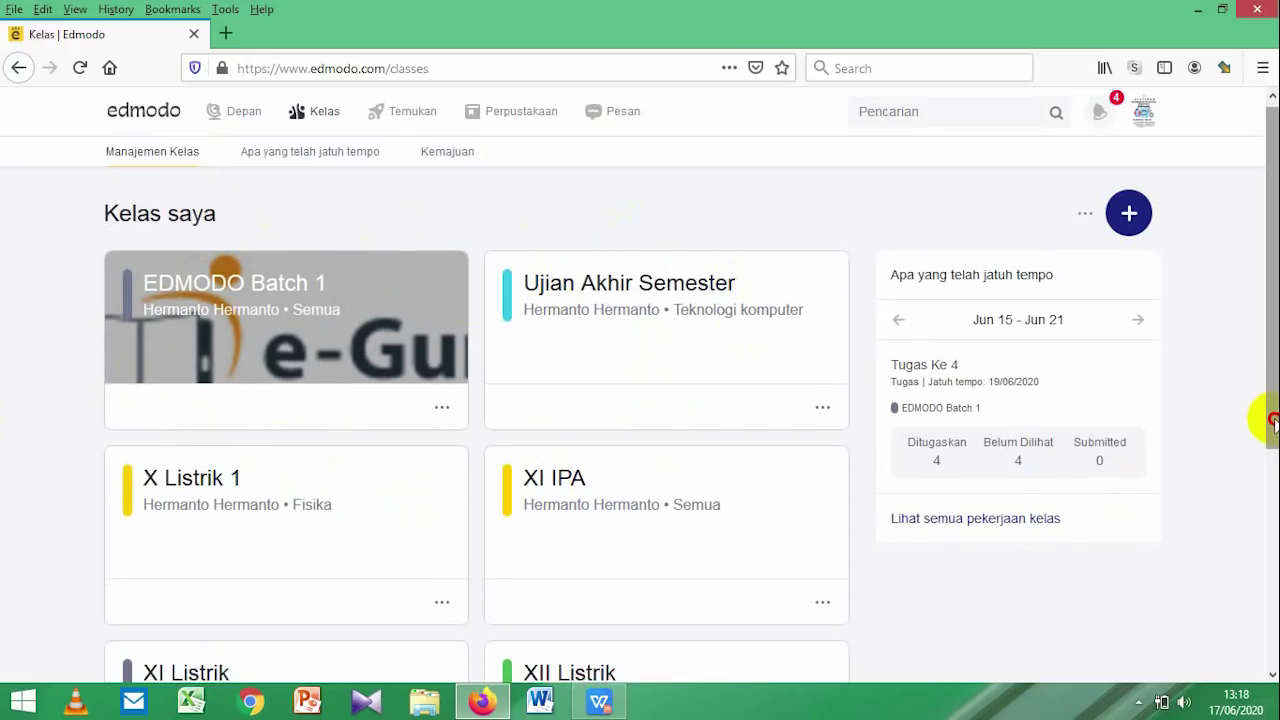
# Step: Open the EDMODO Batch 1 class and start creating a new quiz in it
pyautogui.moveTo(1271, 423)
pyautogui.mouseDown()
pyautogui.moveTo(1260, 617)
pyautogui.moveTo(1265, 417)
pyautogui.mouseUp()
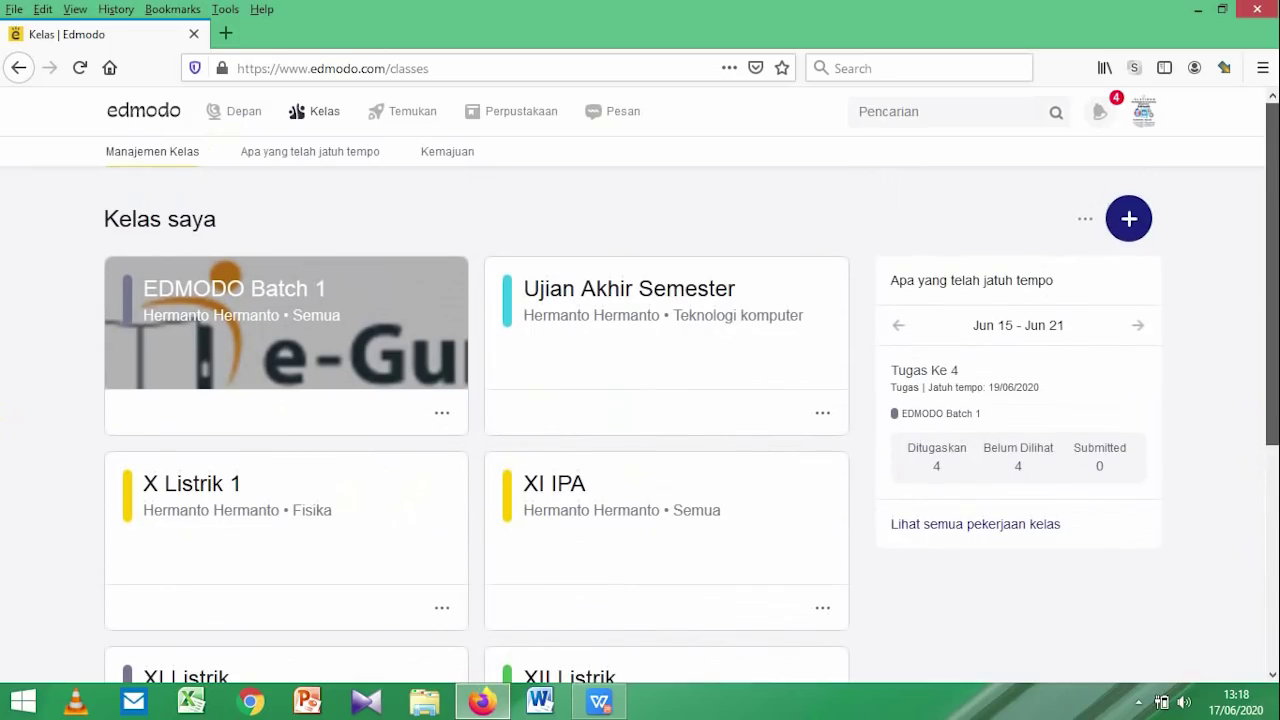
pyautogui.click(298, 325)
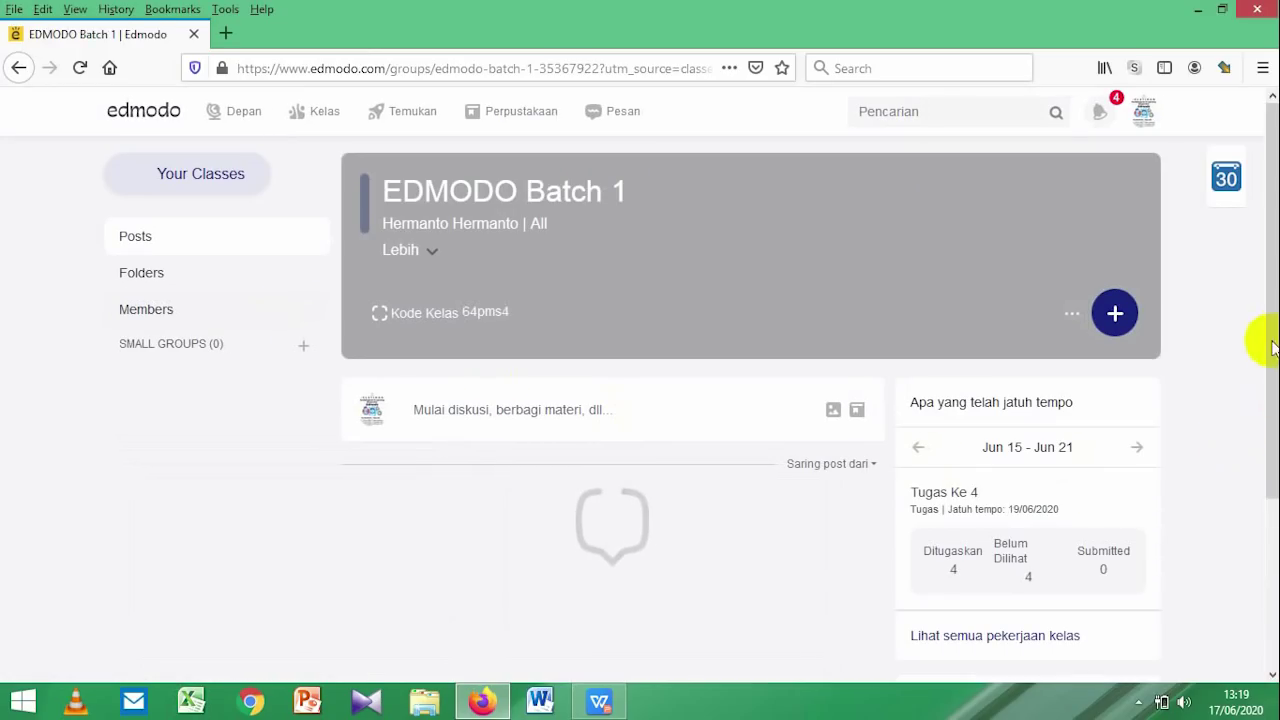
pyautogui.scroll(-3, 1268, 348)
pyautogui.scroll(-2, 640, 400)
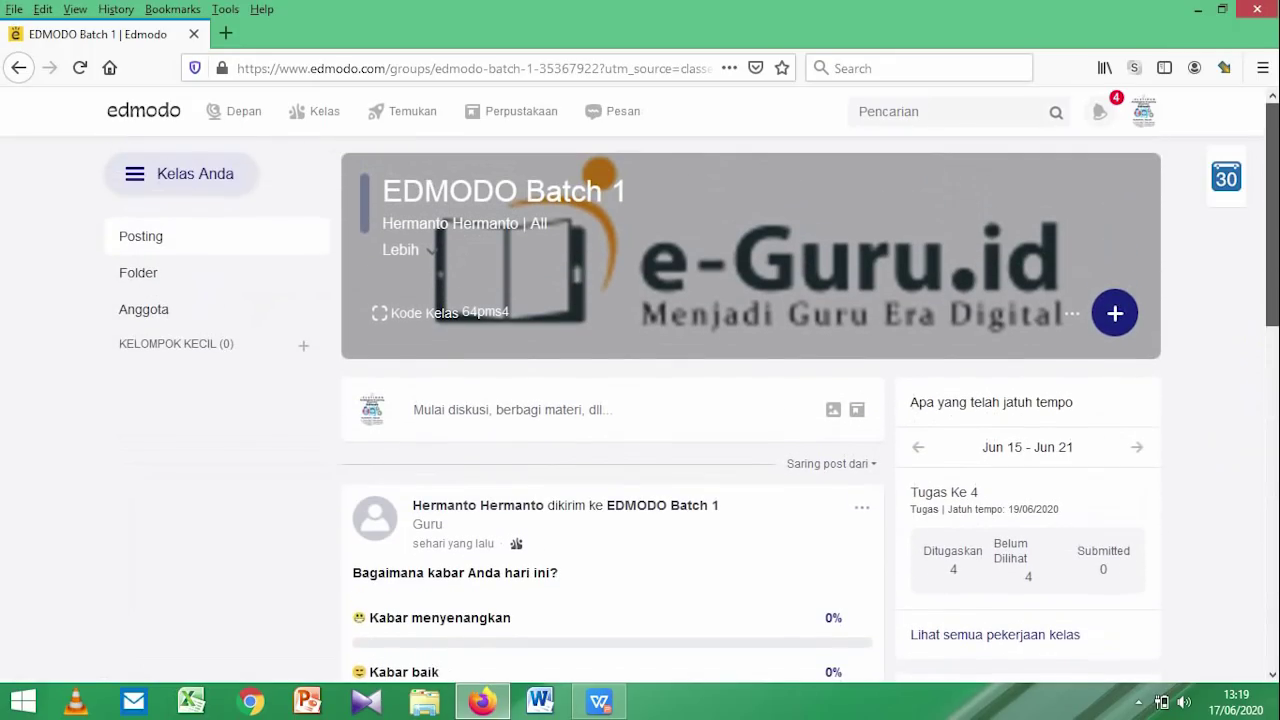
pyautogui.moveTo(1270, 330); pyautogui.dragTo(1270, 362)
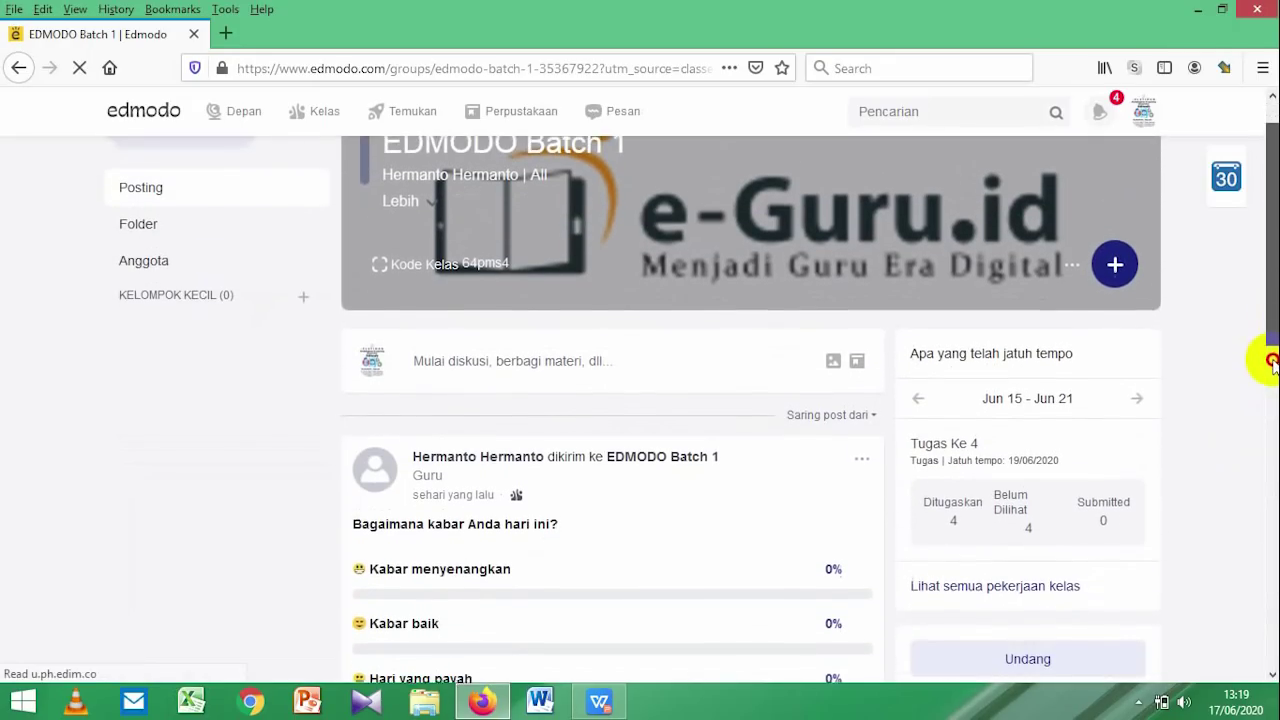
pyautogui.click(1115, 270)
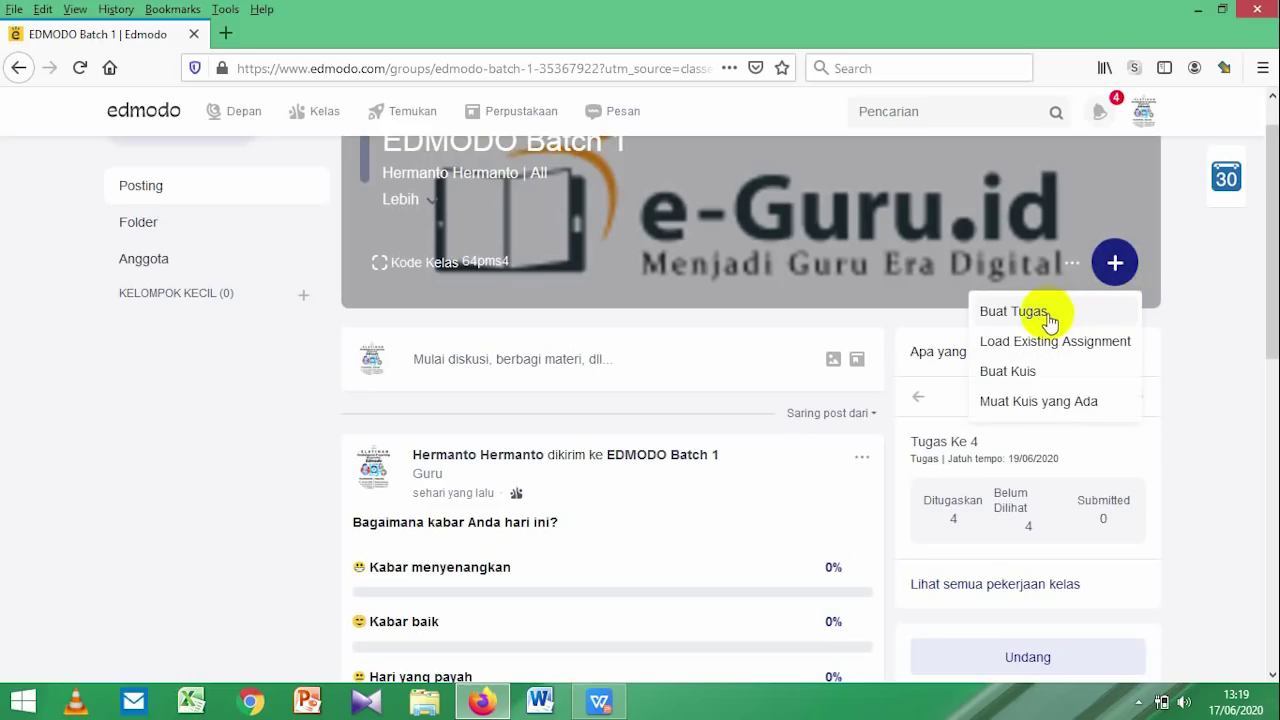
pyautogui.click(1010, 375)
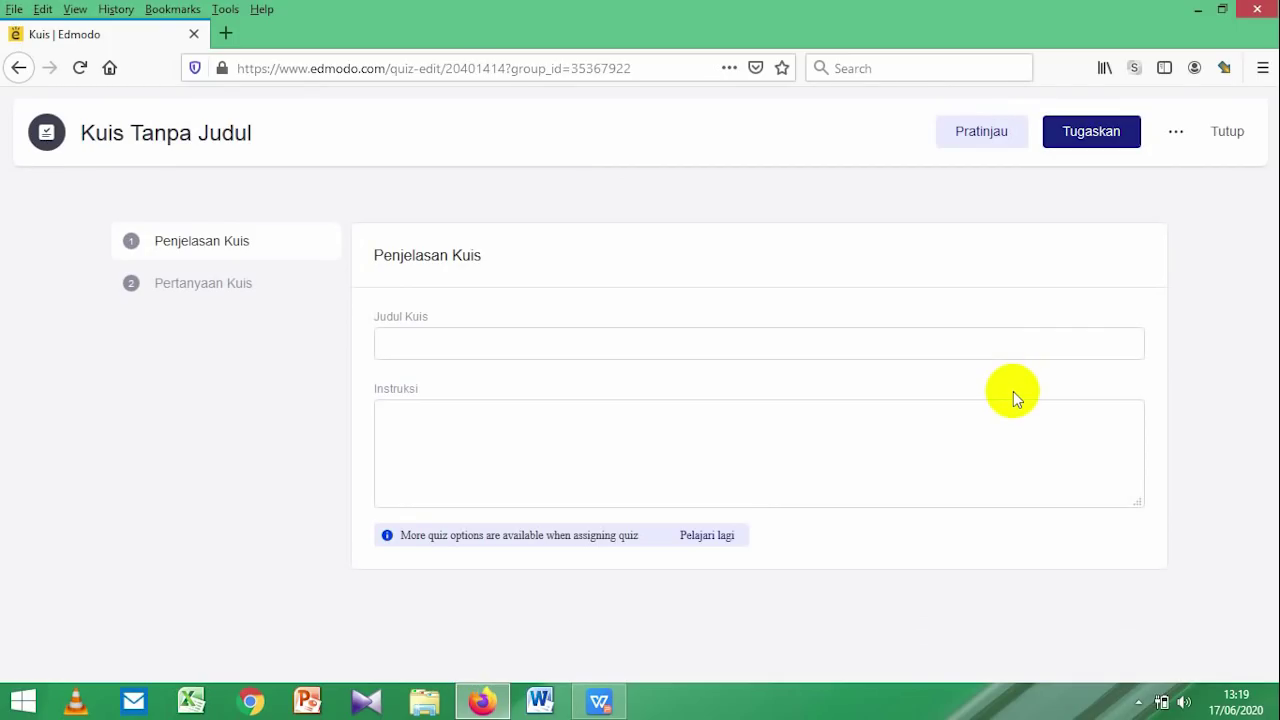
# Step: Title the quiz "Soal Ujian Tengah Semester"
pyautogui.click(421, 344)
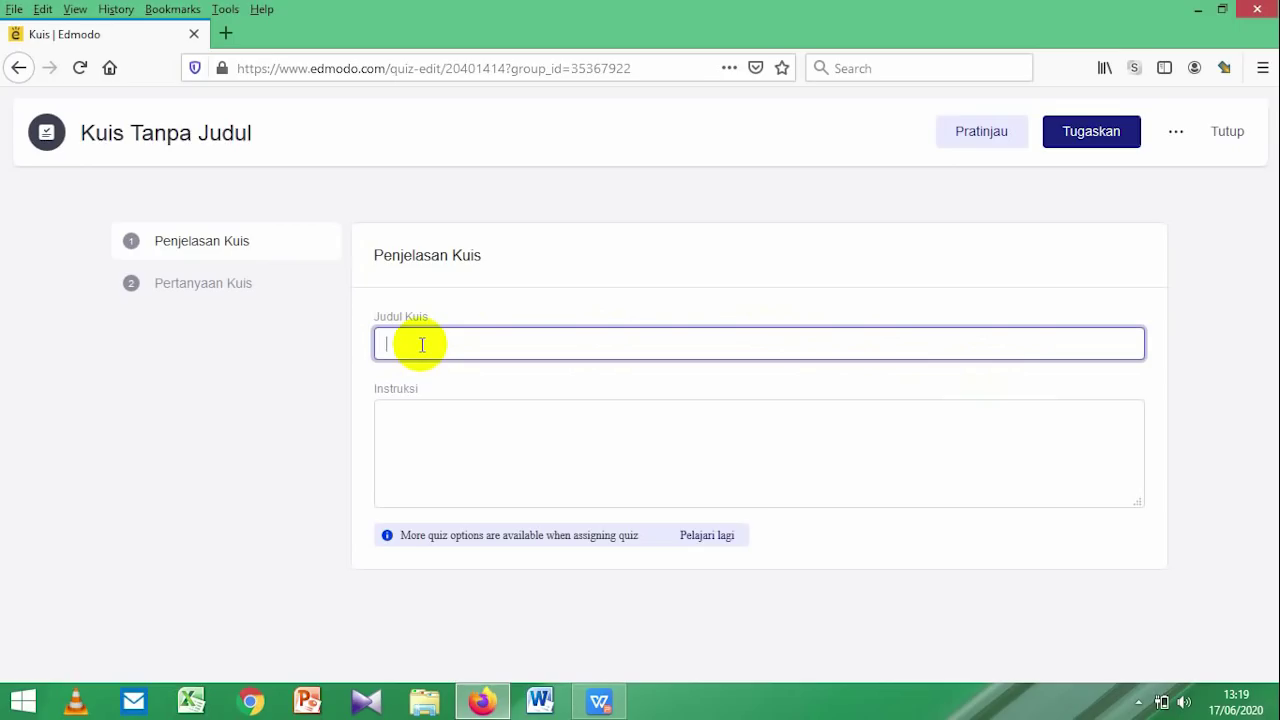
pyautogui.write('Soa')
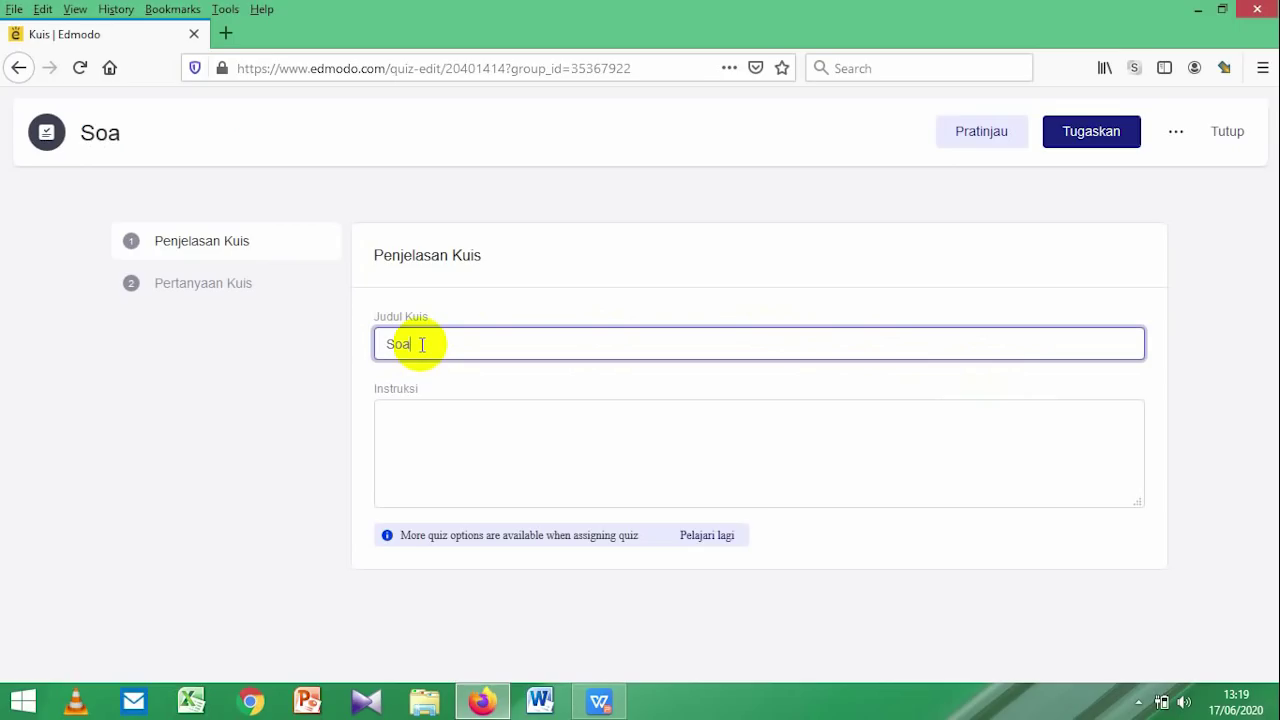
pyautogui.write('l U')
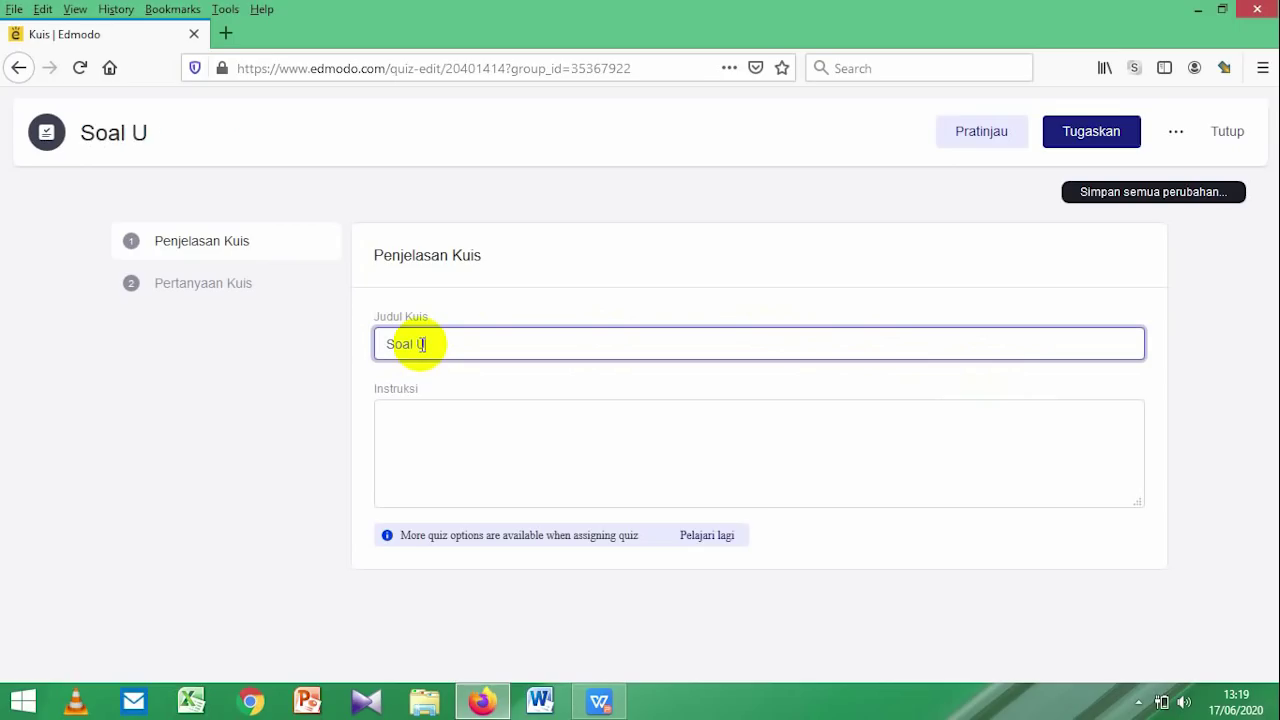
pyautogui.write('jian Tengah')
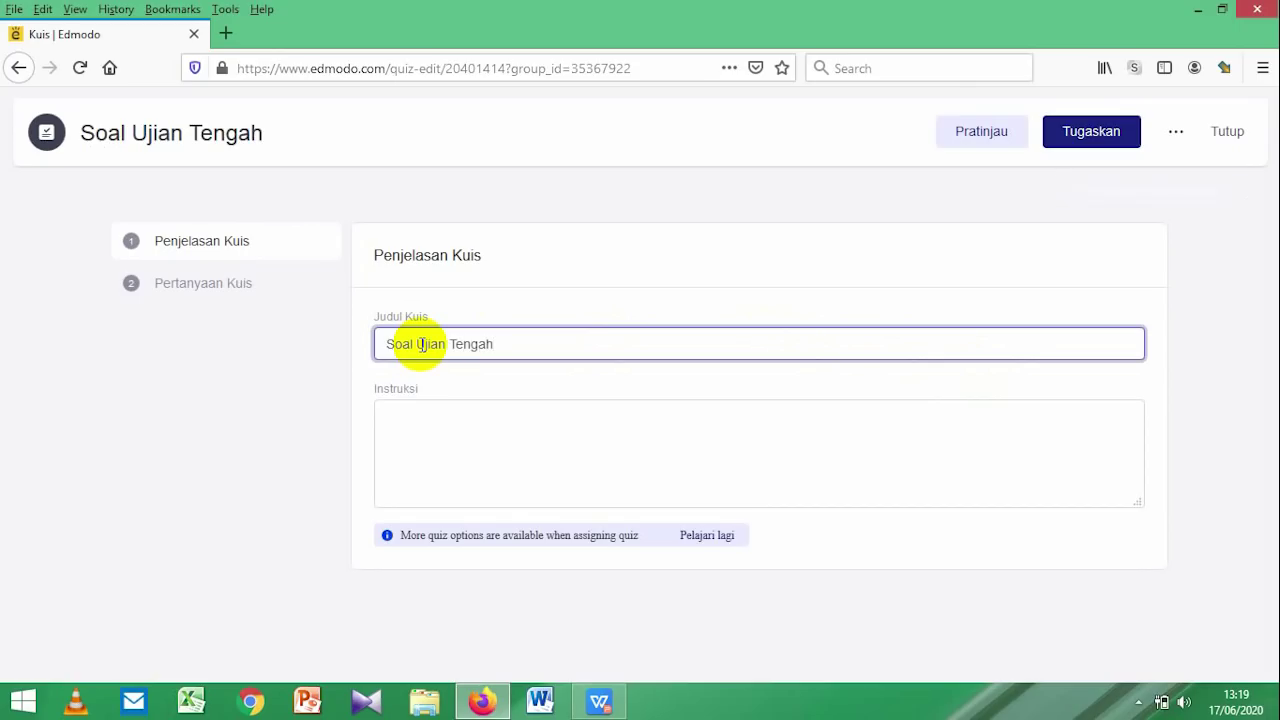
pyautogui.write(' Semester')
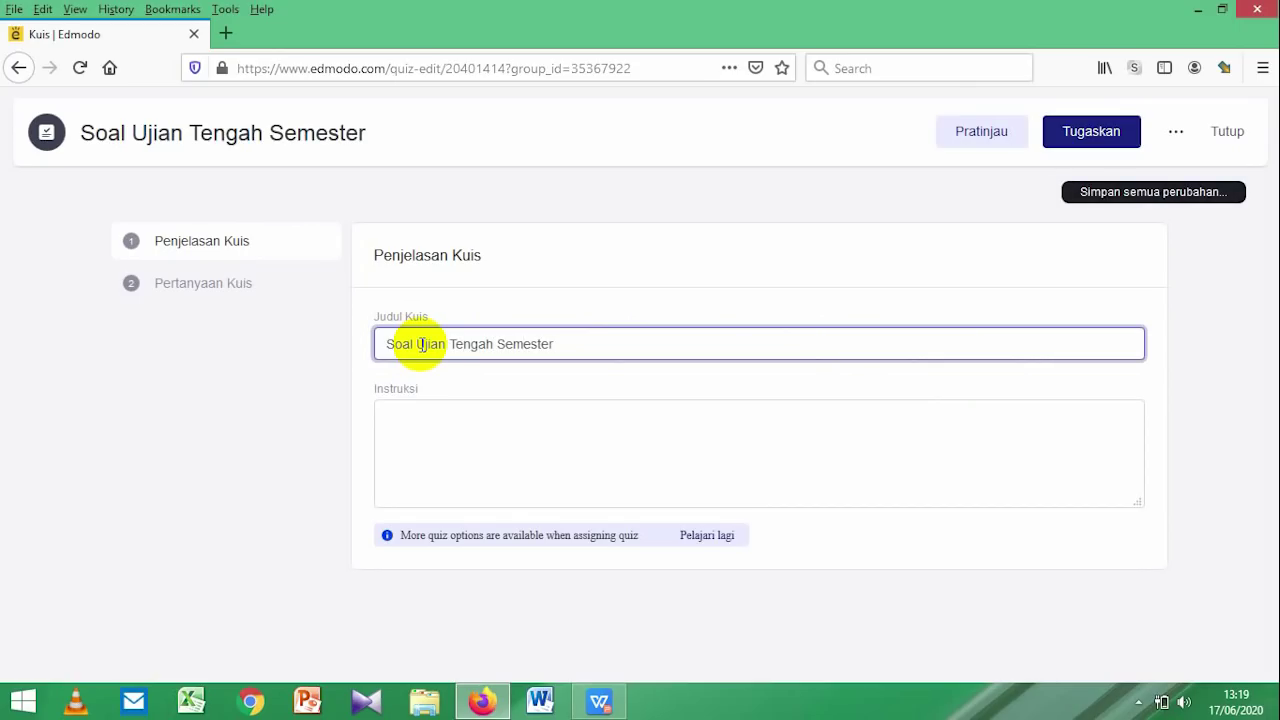
# Step: Enter "Kerjakan Soal Dibawah dengan Benar!" as the quiz instructions
pyautogui.click(429, 420)
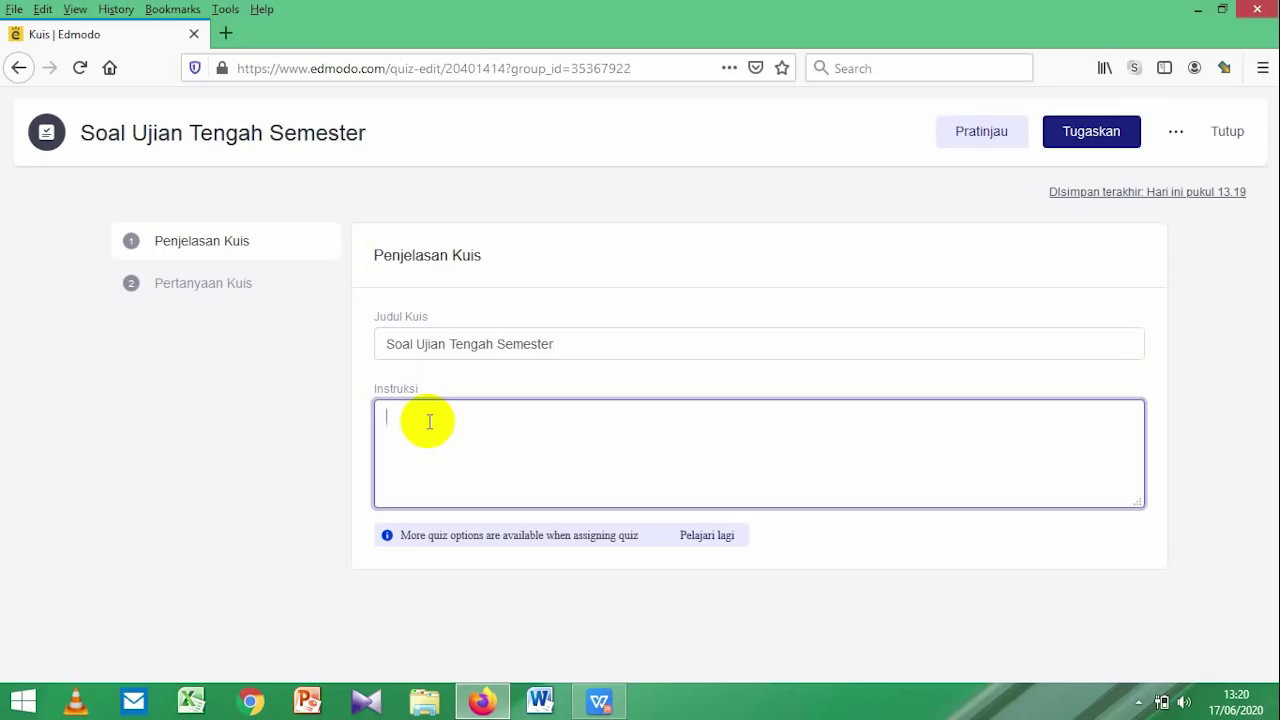
pyautogui.write('Kerjakan ')
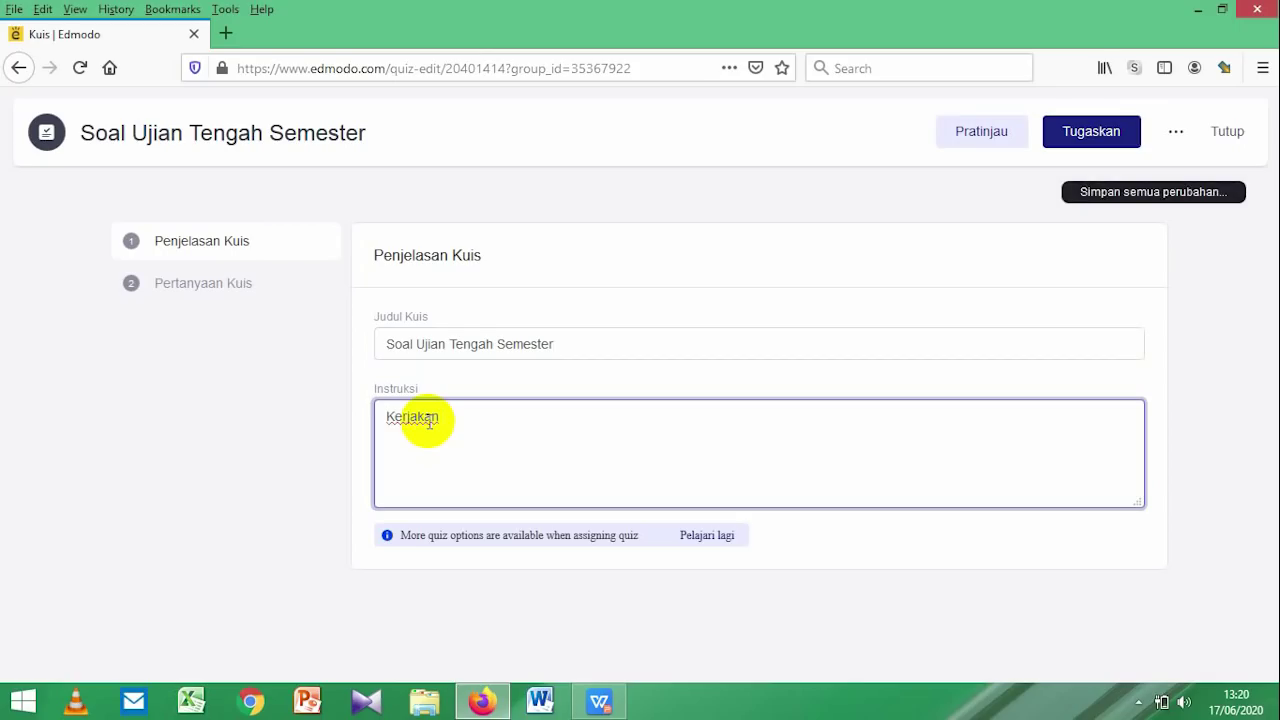
pyautogui.write('Soal Diabwah den')
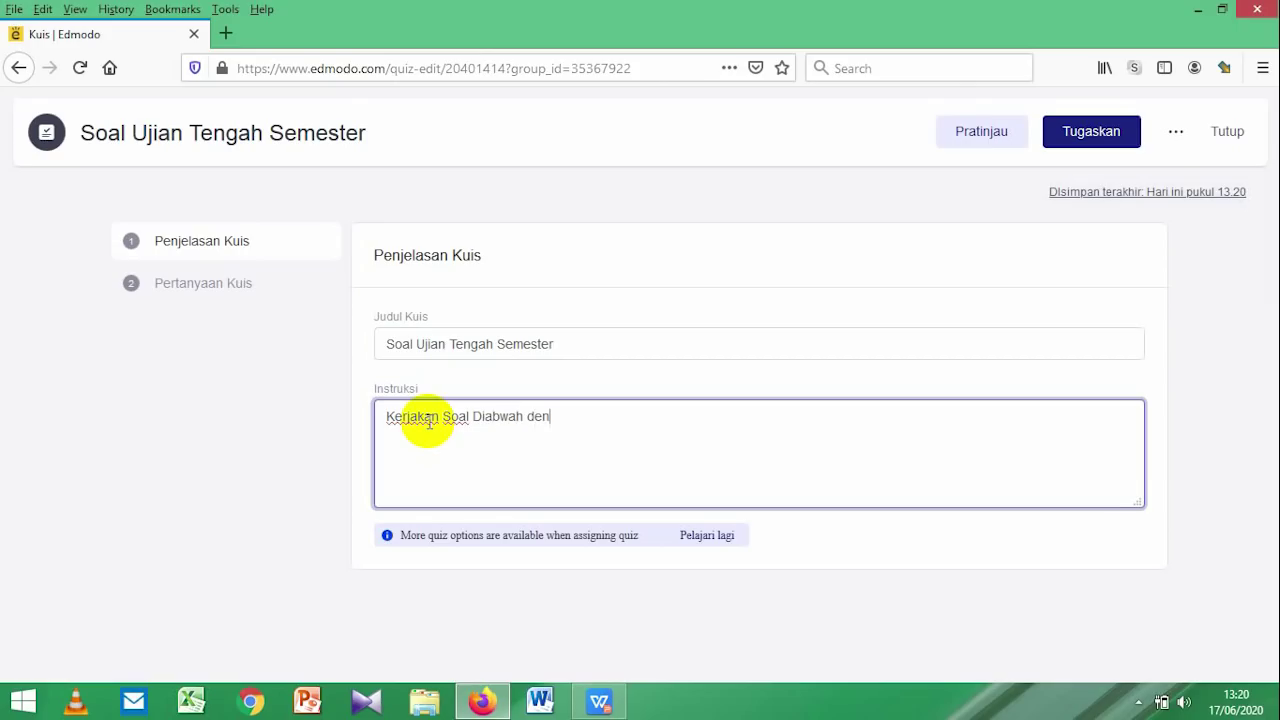
pyautogui.write('gan Benar!')
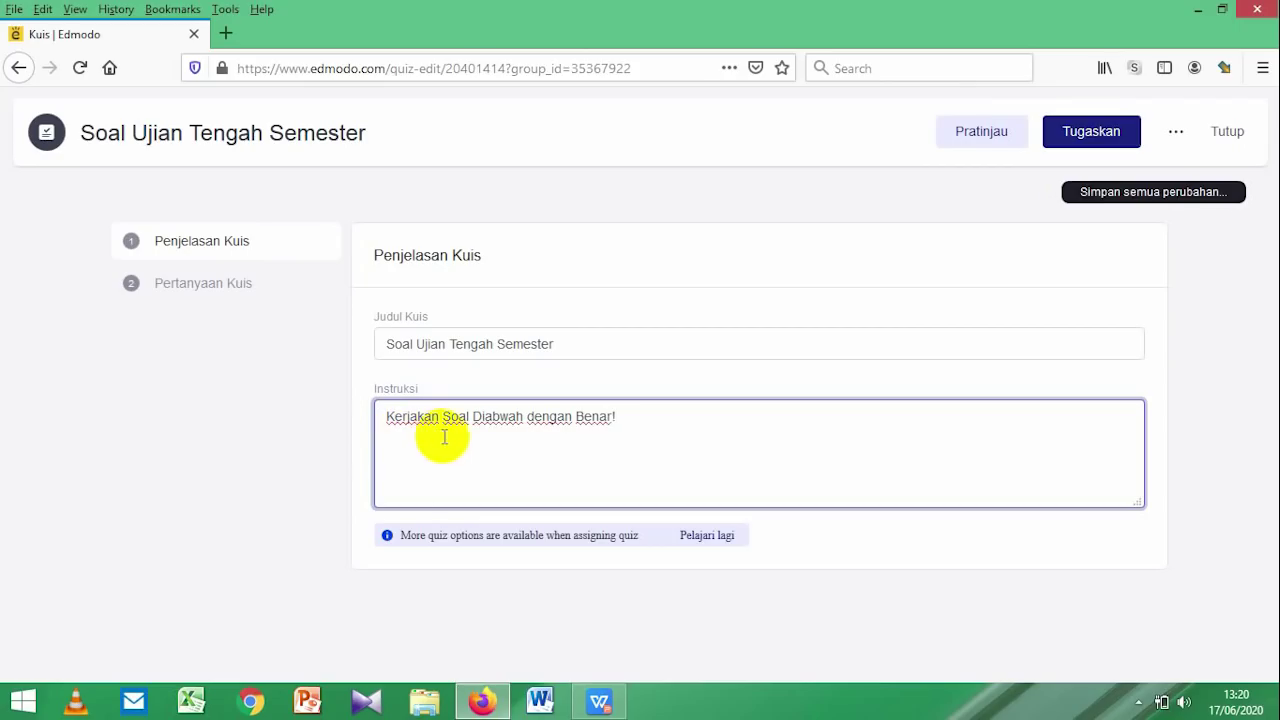
pyautogui.click(491, 417)
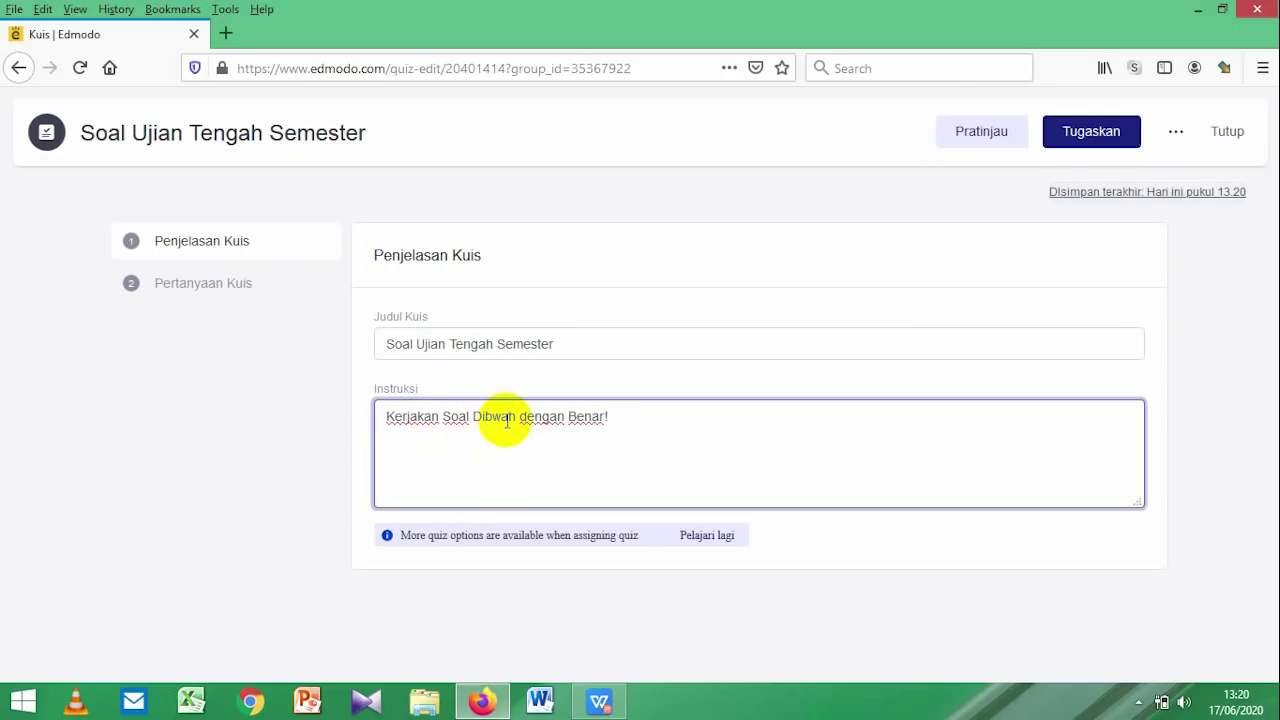
pyautogui.press('BackSpace')
pyautogui.press('Right')
pyautogui.write('a')
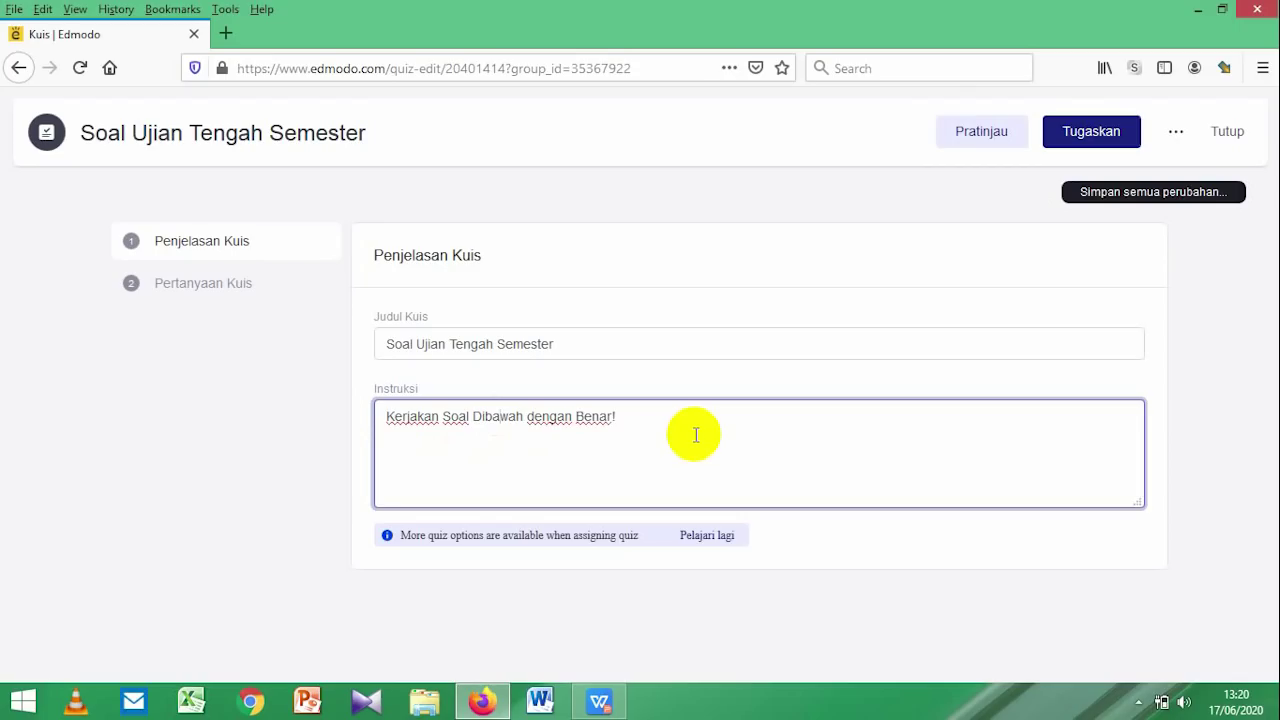
pyautogui.press('End')
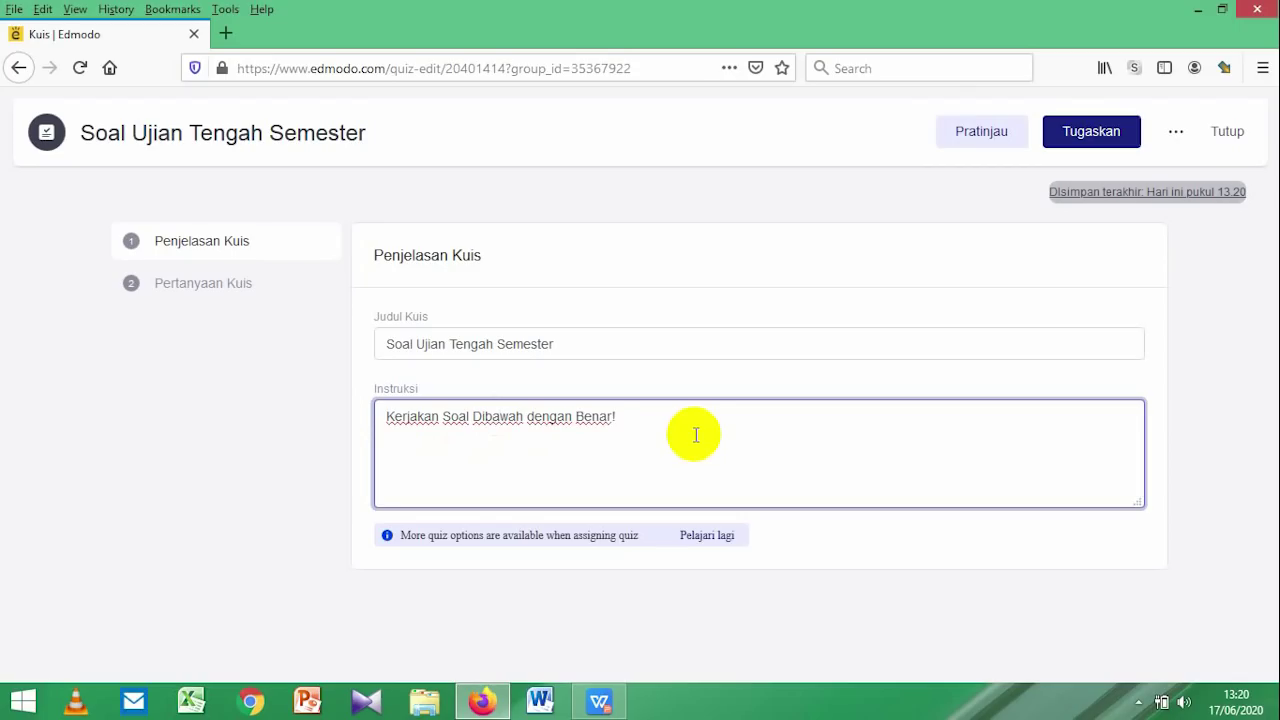
# Step: Open the quiz's questions section, and display the "Soal Benar Salah" slide of the question presentation in WPS Office
pyautogui.click(234, 298)
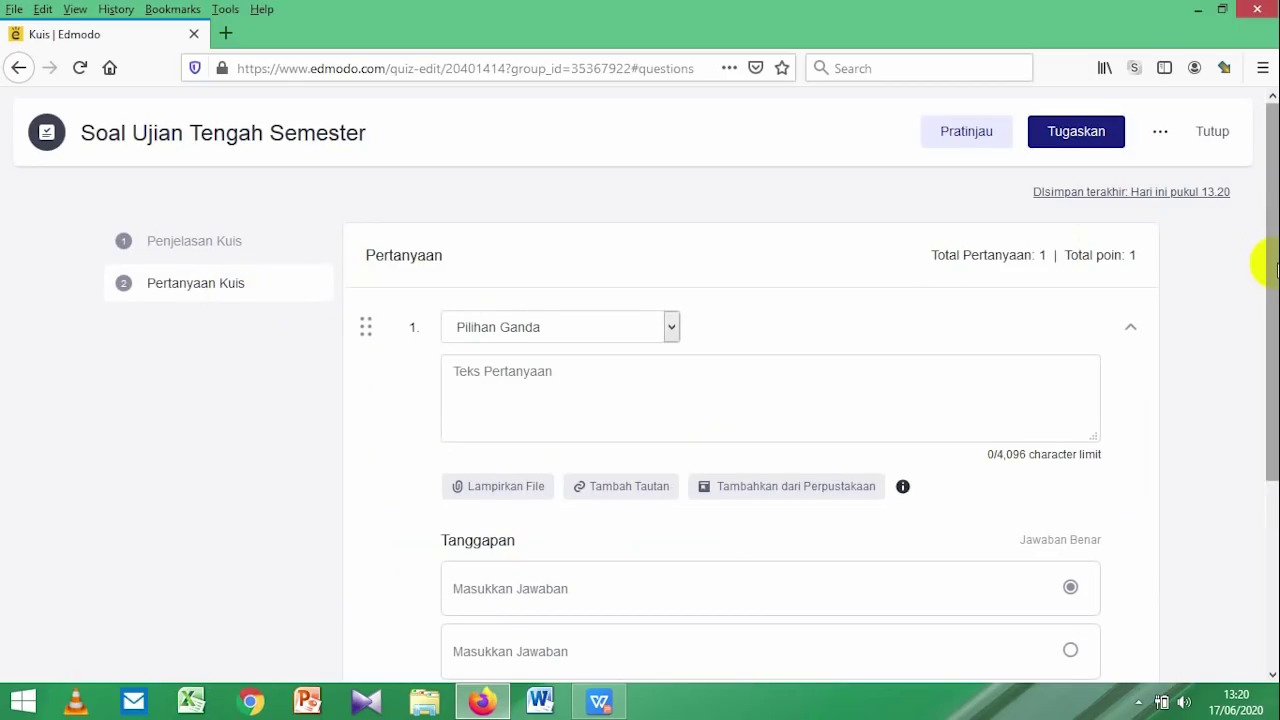
pyautogui.scroll(-1, 1273, 268)
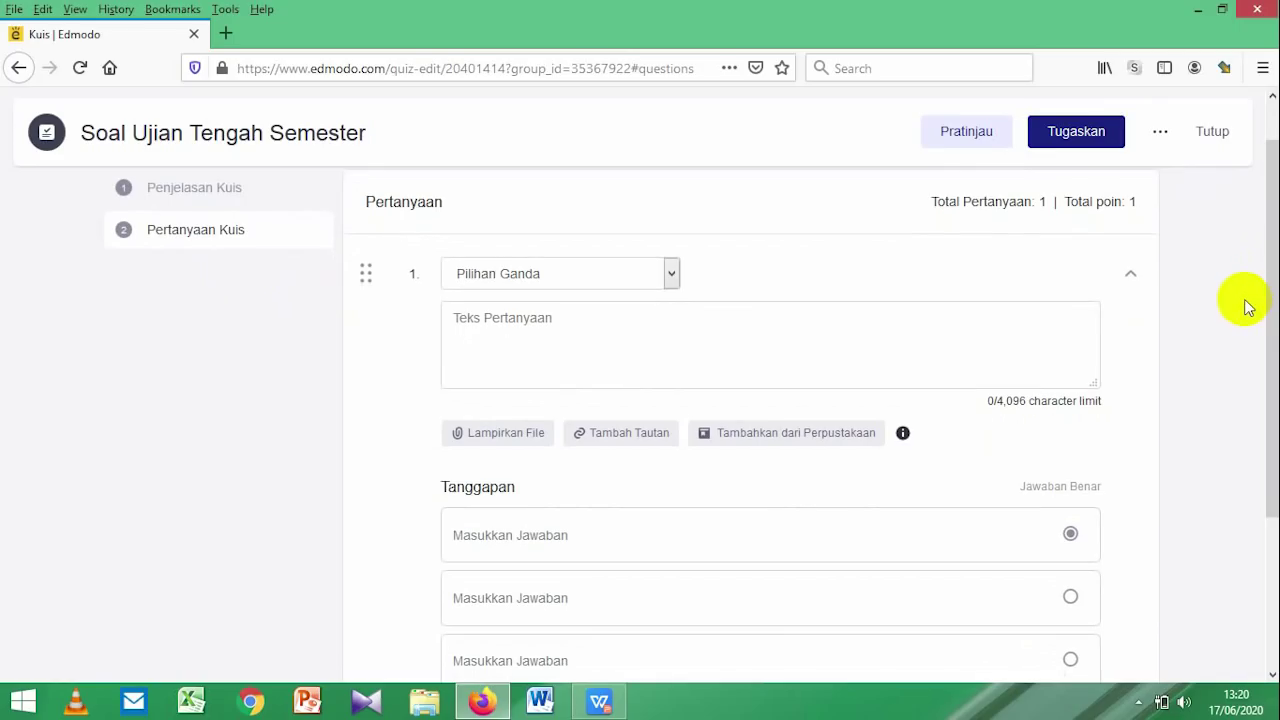
pyautogui.click(599, 701)
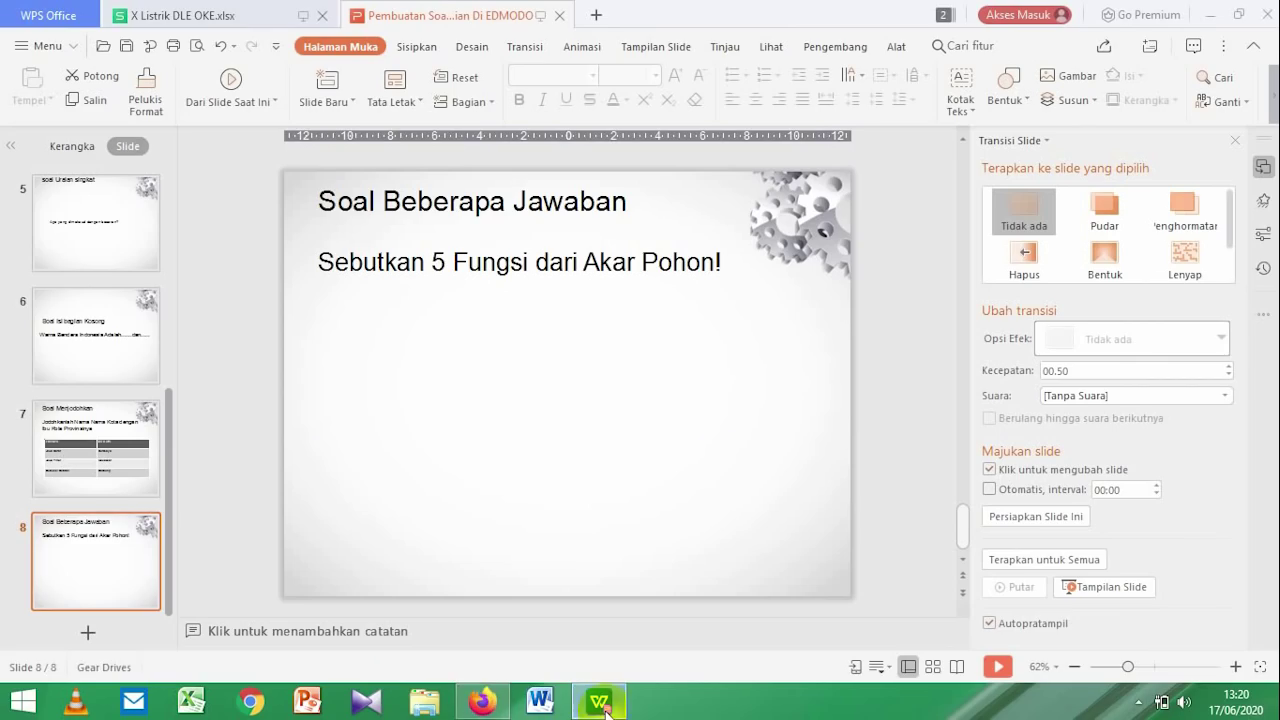
pyautogui.click(106, 316)
pyautogui.scroll(5, 106, 316)
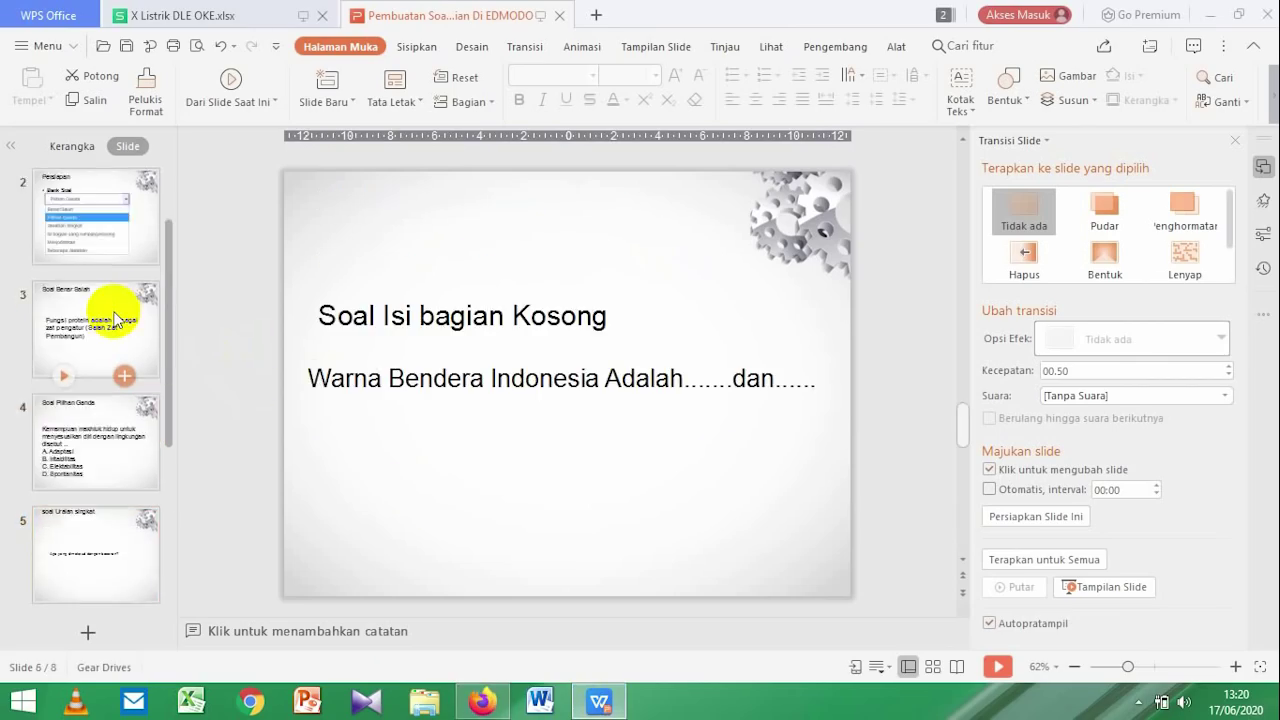
pyautogui.click(103, 430)
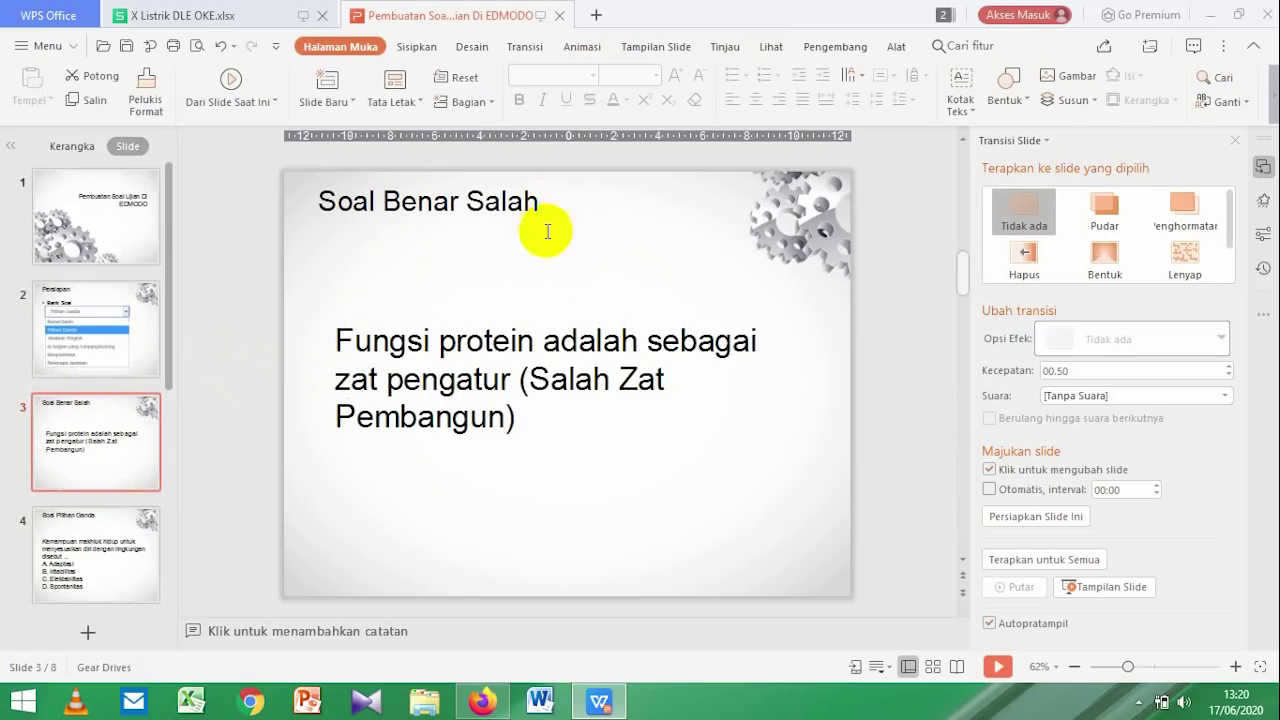
# Step: Return to the Edmodo quiz in Firefox and set the first question's type to Benar/Salah
pyautogui.click(484, 703)
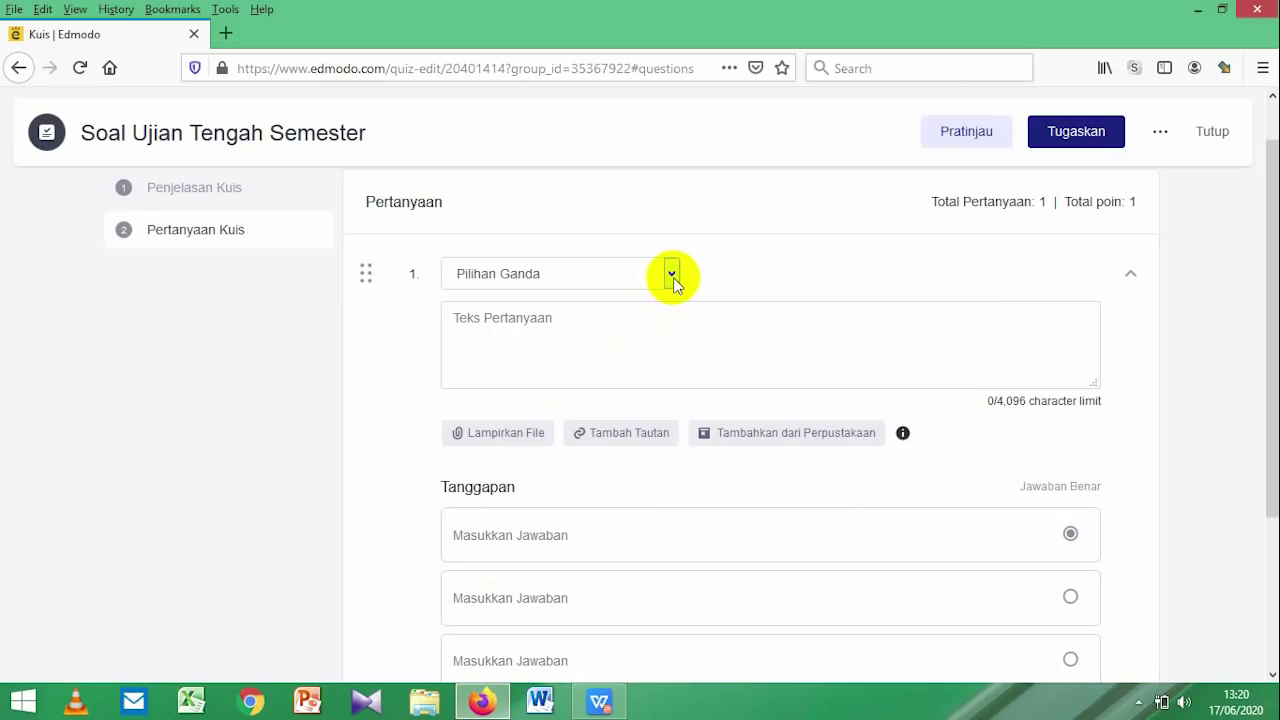
pyautogui.click(673, 278)
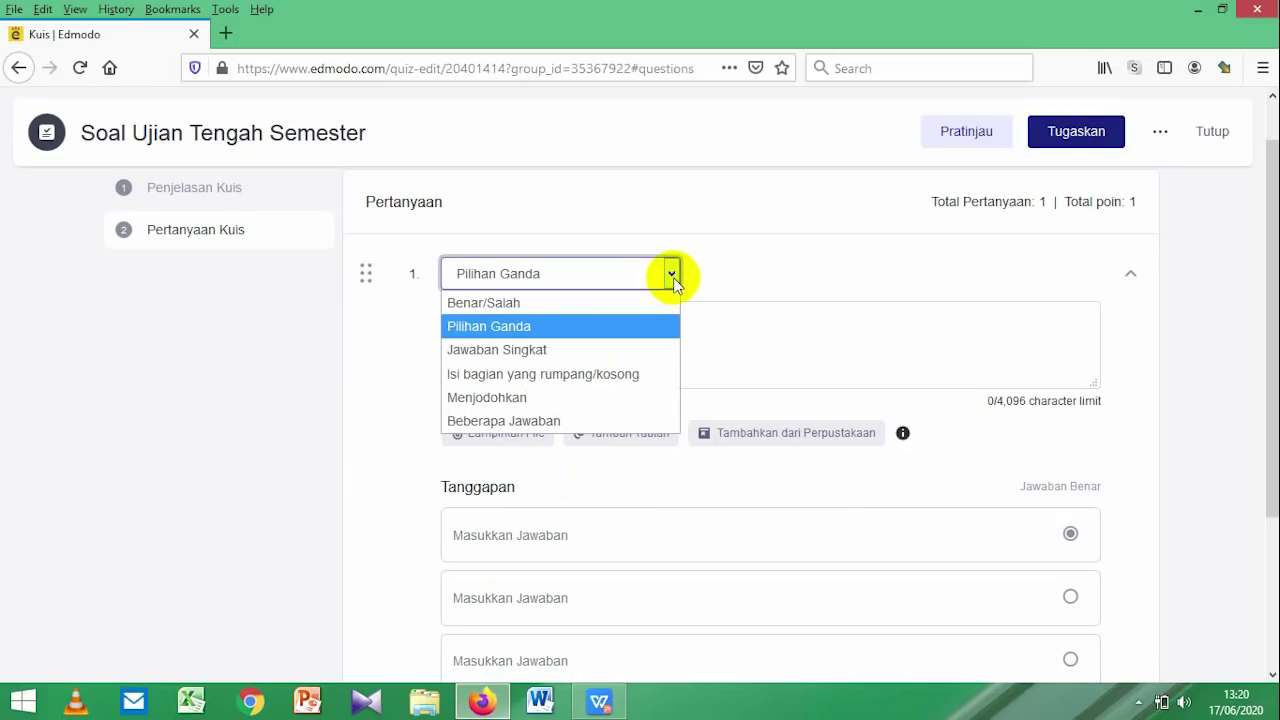
pyautogui.click(541, 303)
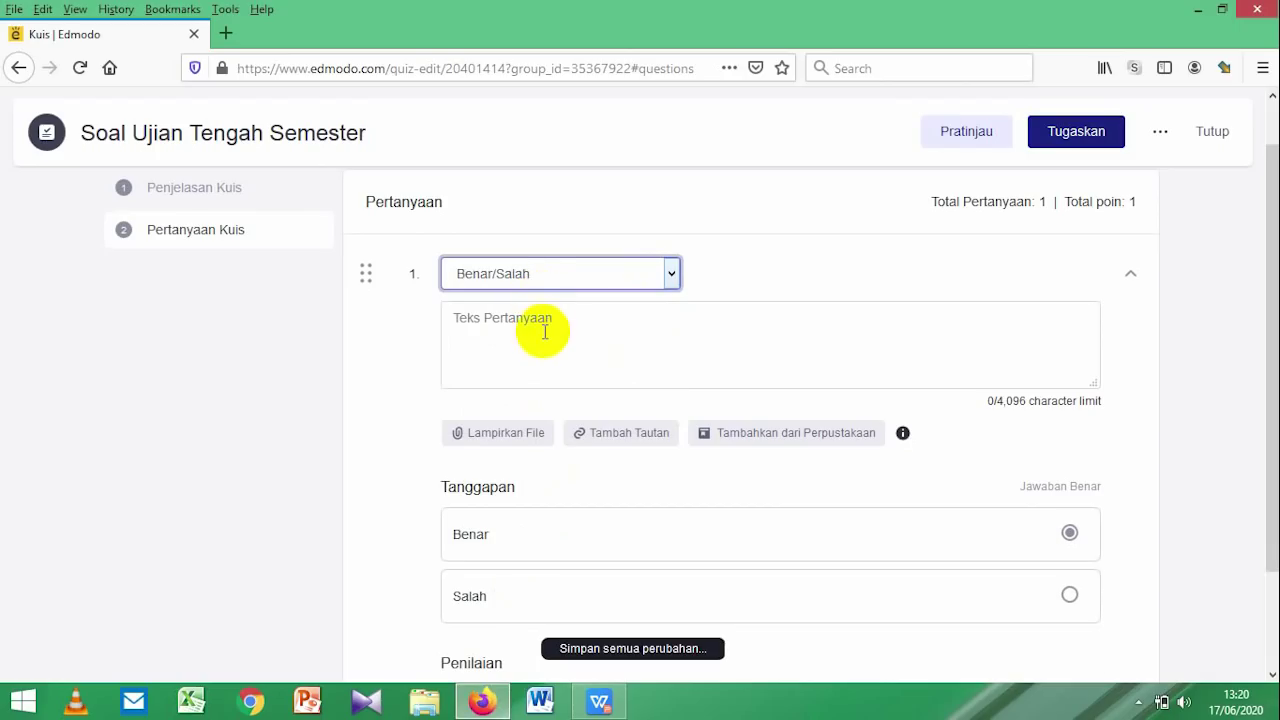
# Step: Copy the protein statement from the "Soal Benar Salah" slide in WPS Office into question 1's text in the Edmodo quiz
pyautogui.click(545, 335)
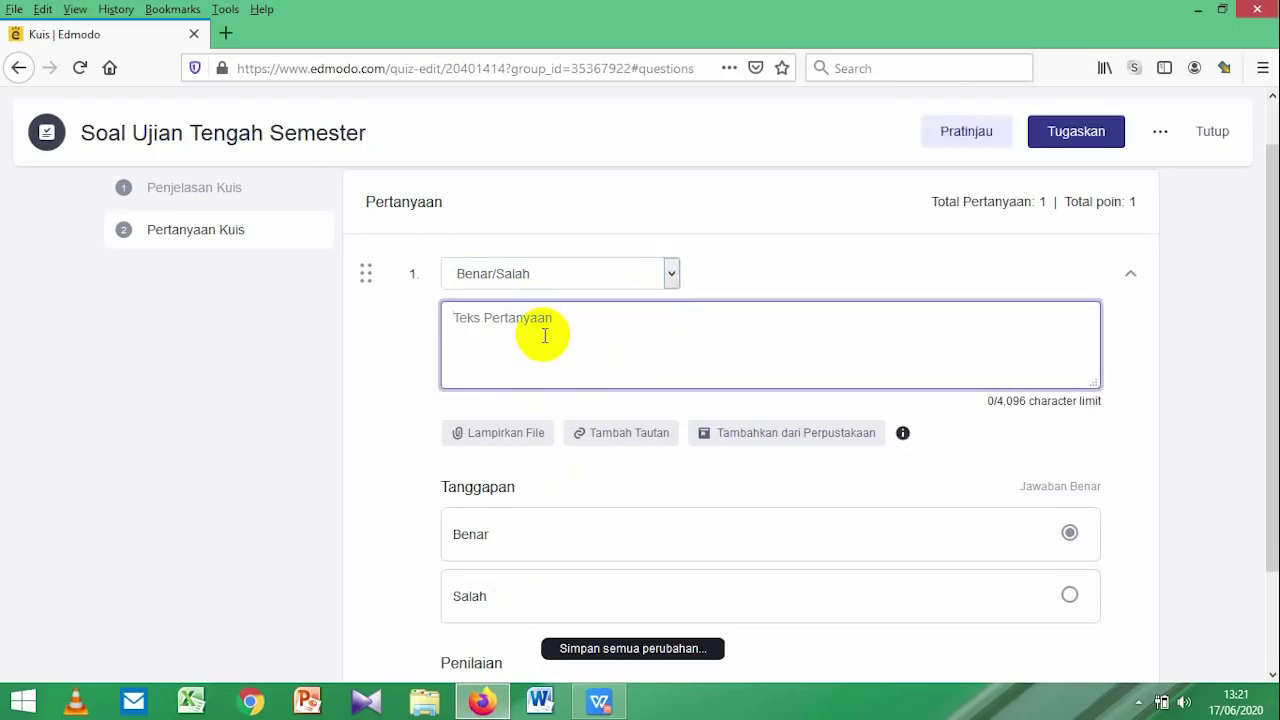
pyautogui.click(599, 701)
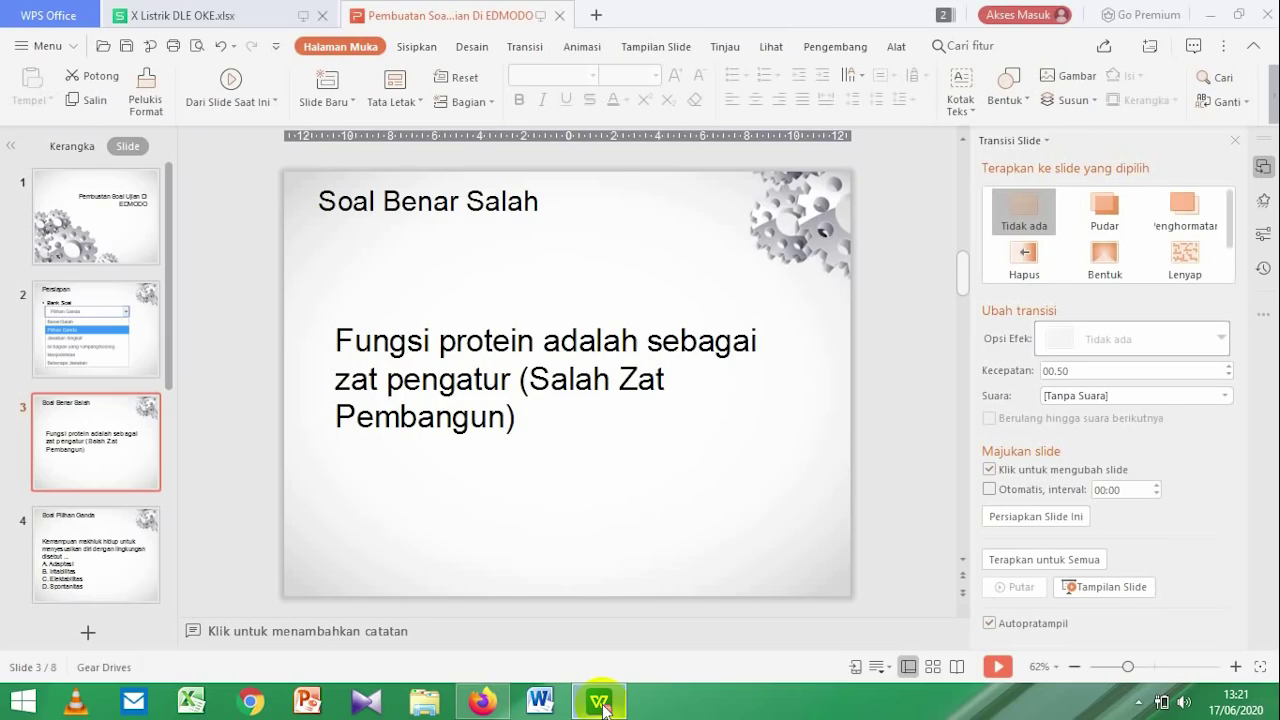
pyautogui.click(337, 340)
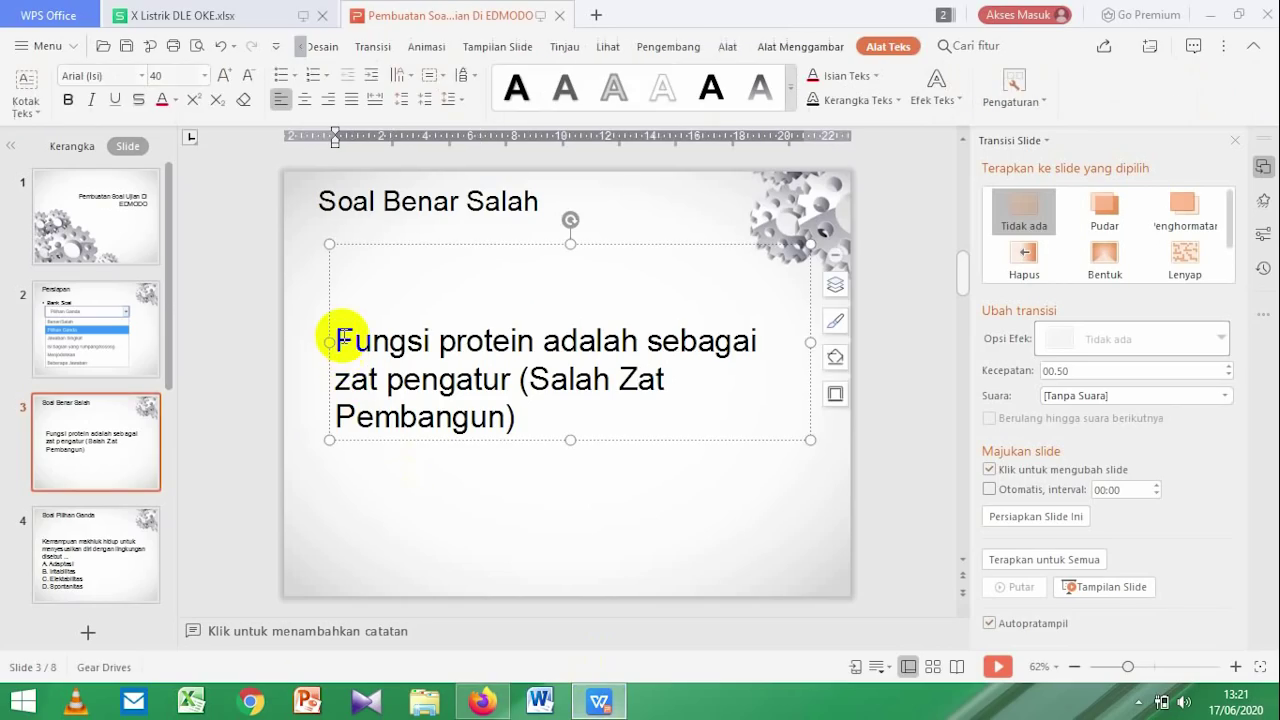
pyautogui.moveTo(337, 340); pyautogui.dragTo(541, 423)
pyautogui.hotkey('ctrl', 'c')
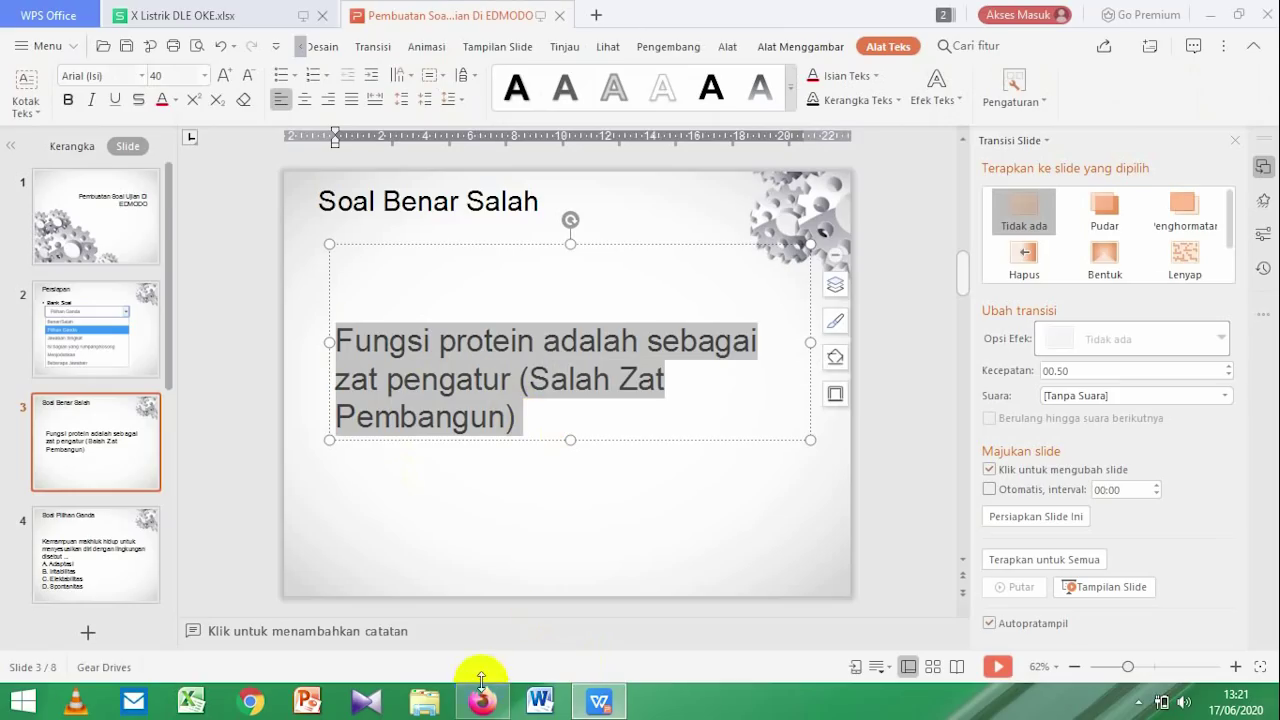
pyautogui.click(482, 700)
pyautogui.click(471, 329)
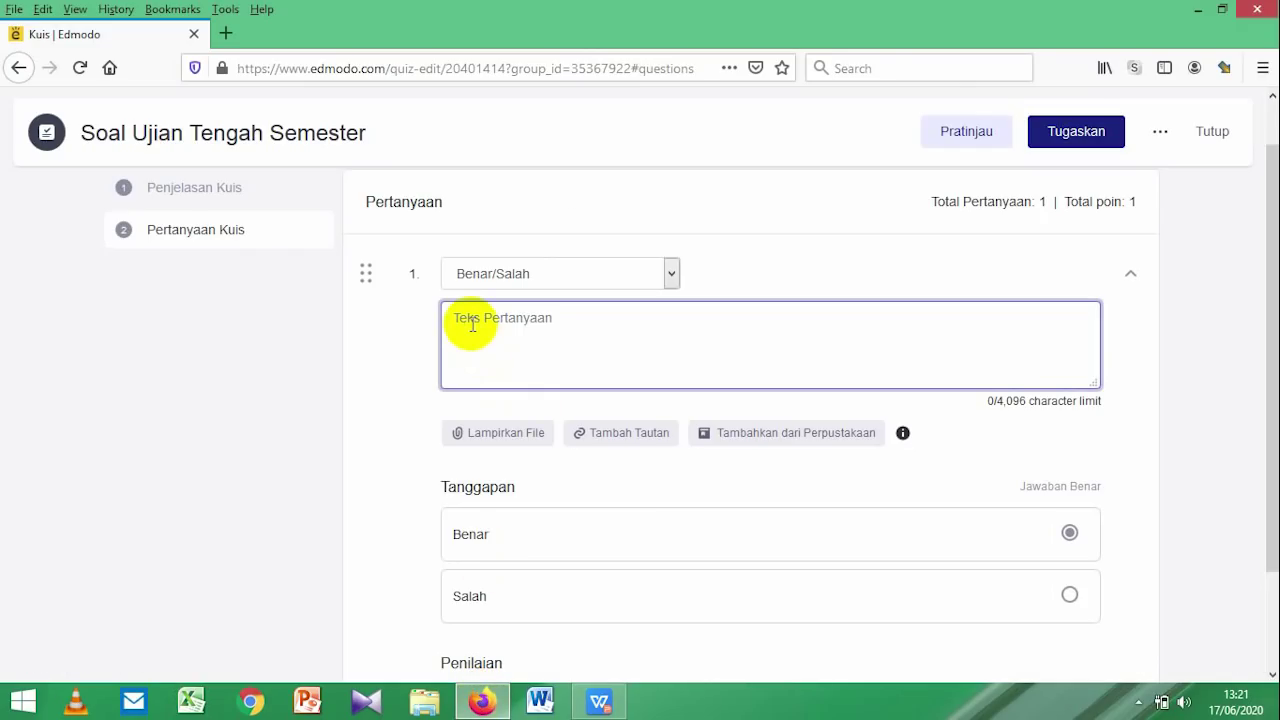
pyautogui.hotkey('ctrl', 'v')
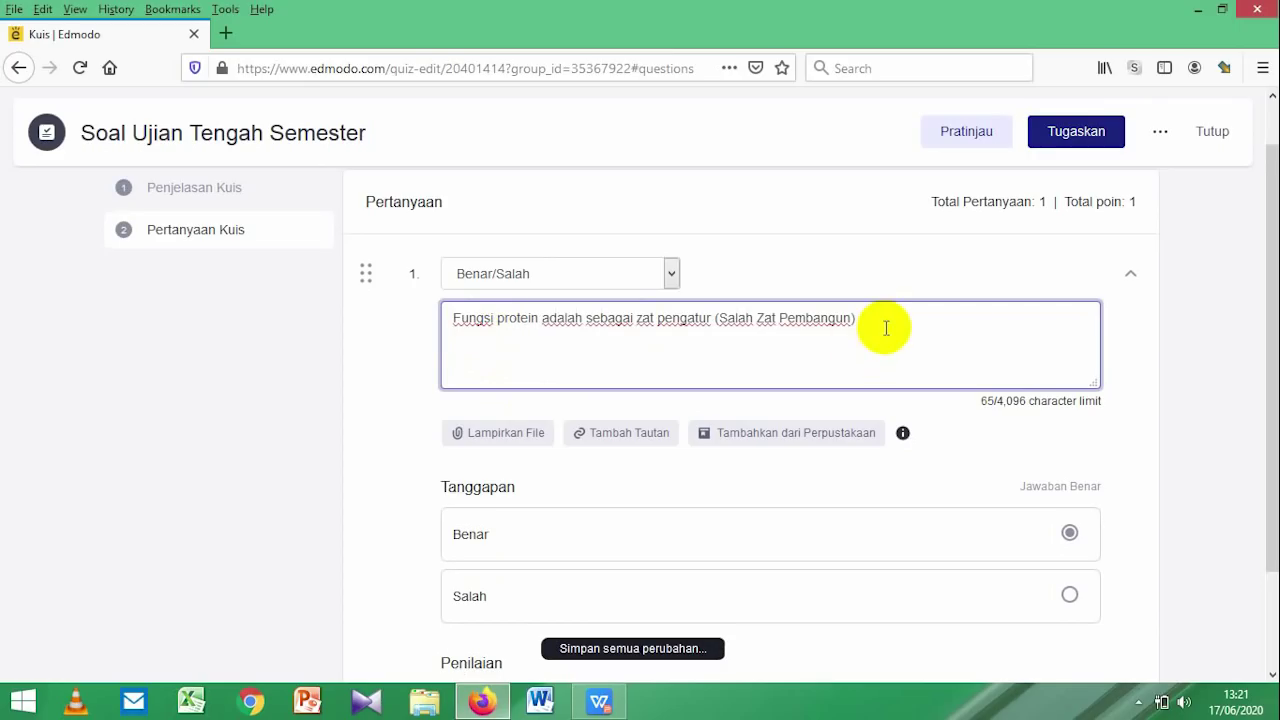
# Step: Delete the answer hint "(Salah Zat Pembangun)" from the end of question 1's text
pyautogui.moveTo(886, 328); pyautogui.dragTo(714, 320)
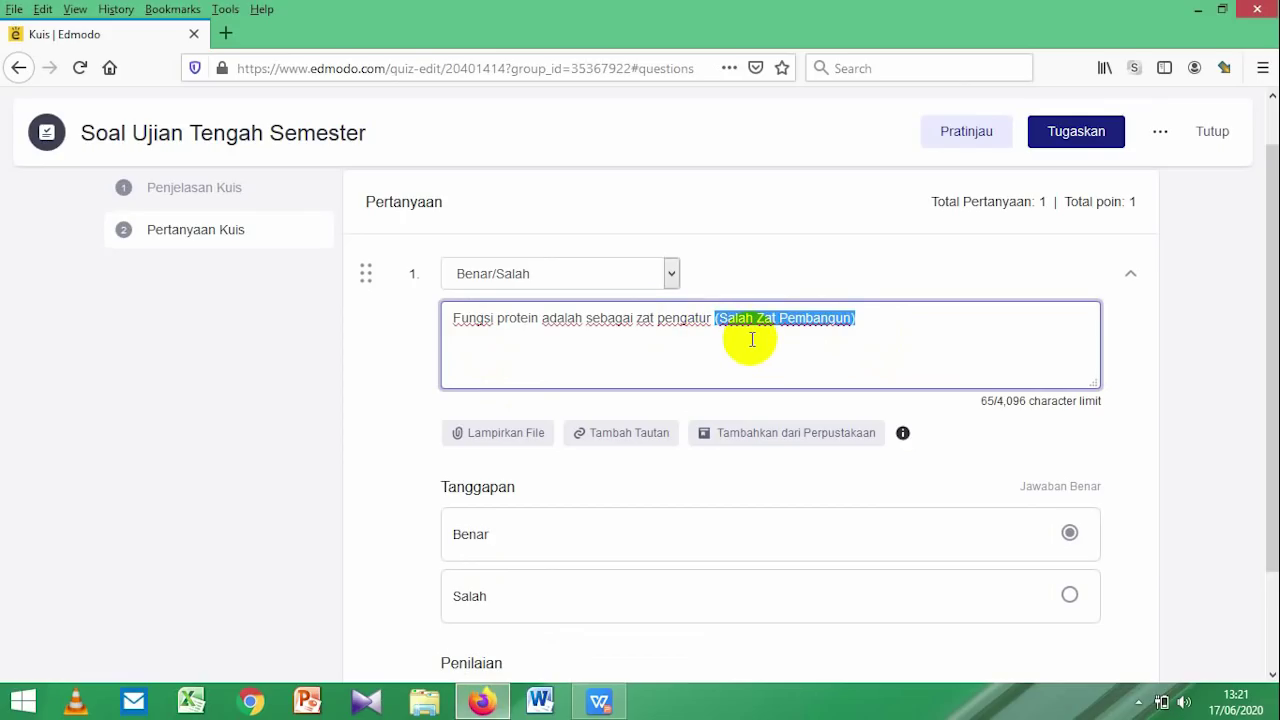
pyautogui.click(855, 320)
pyautogui.moveTo(857, 320); pyautogui.dragTo(714, 320)
pyautogui.press('BackSpace')
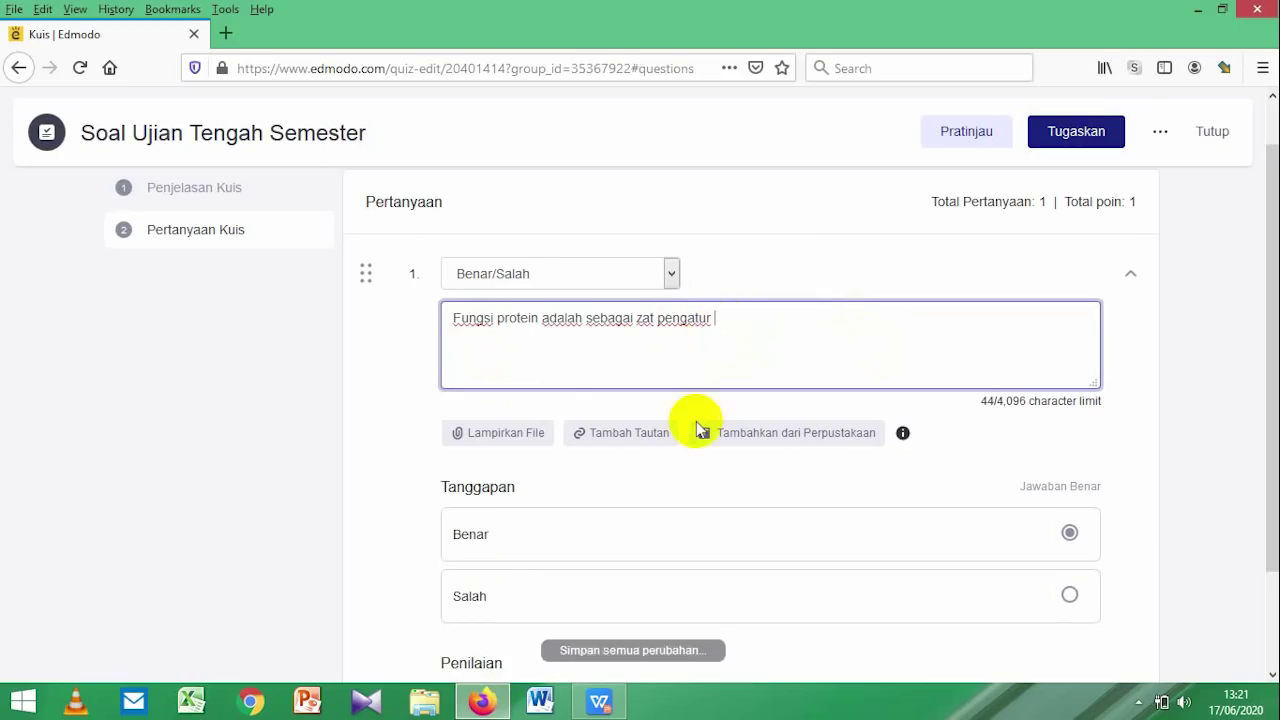
pyautogui.moveTo(1270, 295); pyautogui.dragTo(1270, 360)
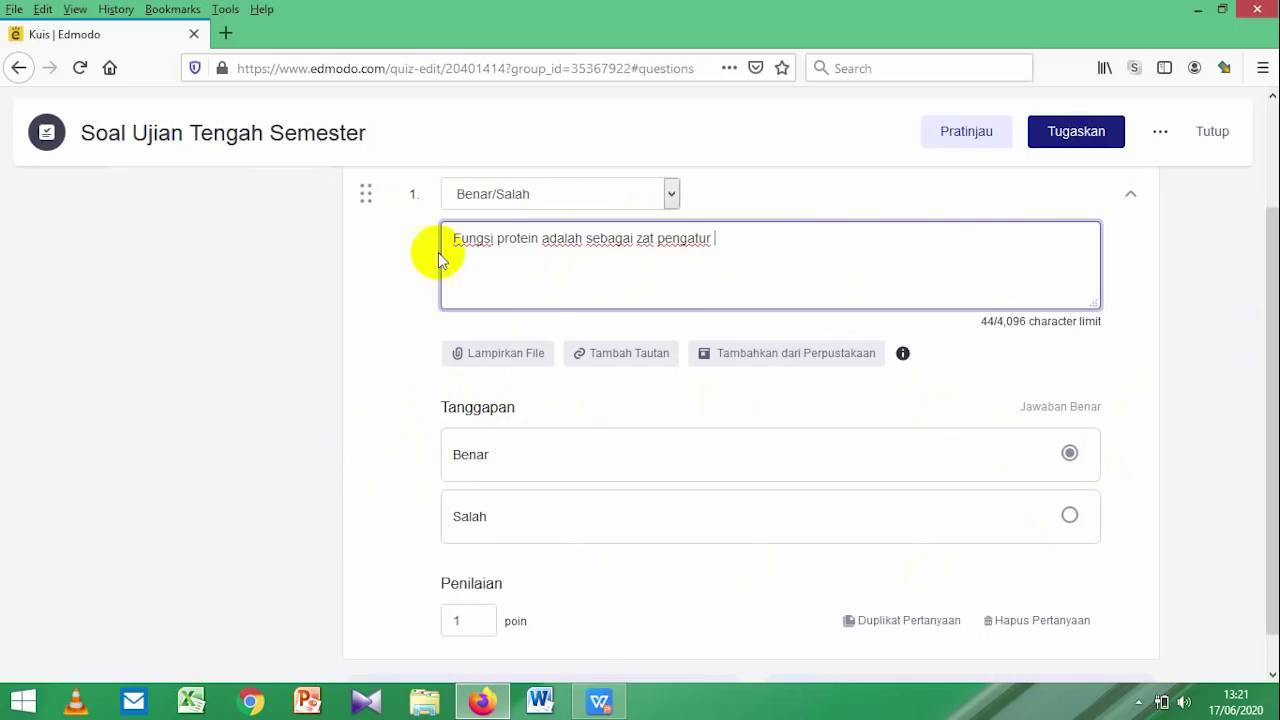
# Step: Mark Salah as the correct answer to question 1 and set its score to 15 points
pyautogui.click(1069, 521)
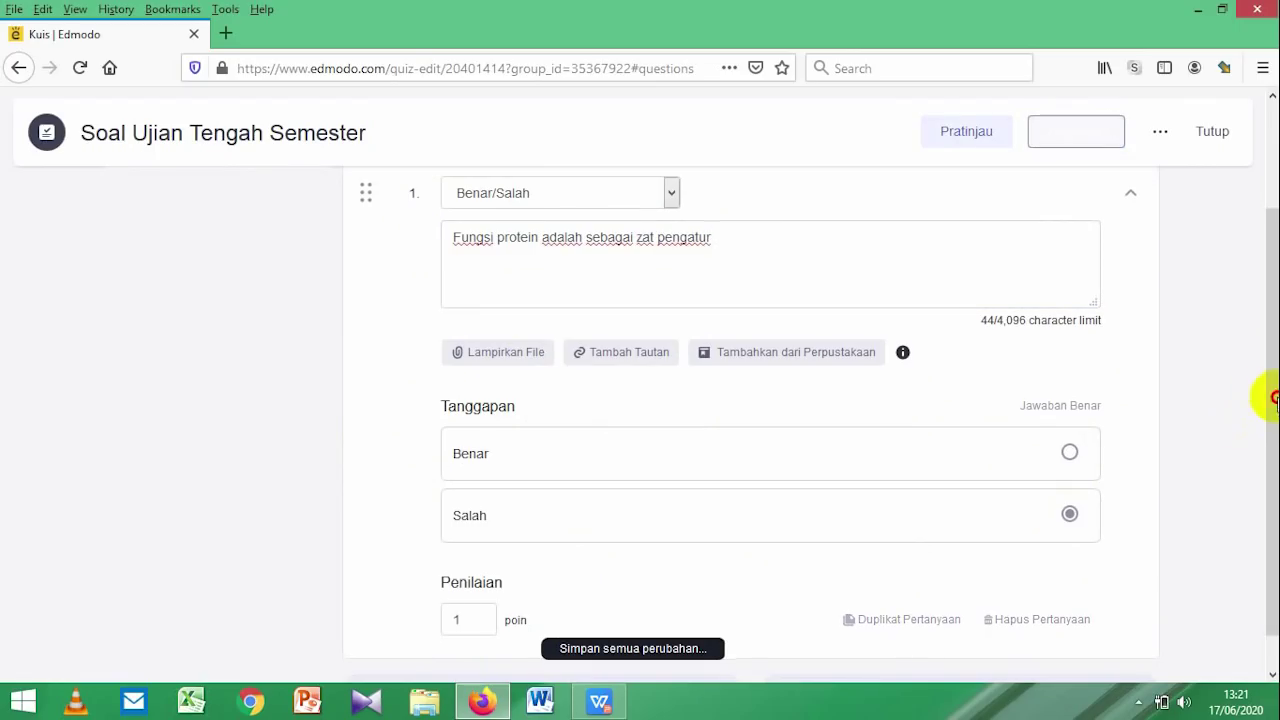
pyautogui.moveTo(1269, 400); pyautogui.dragTo(1274, 436)
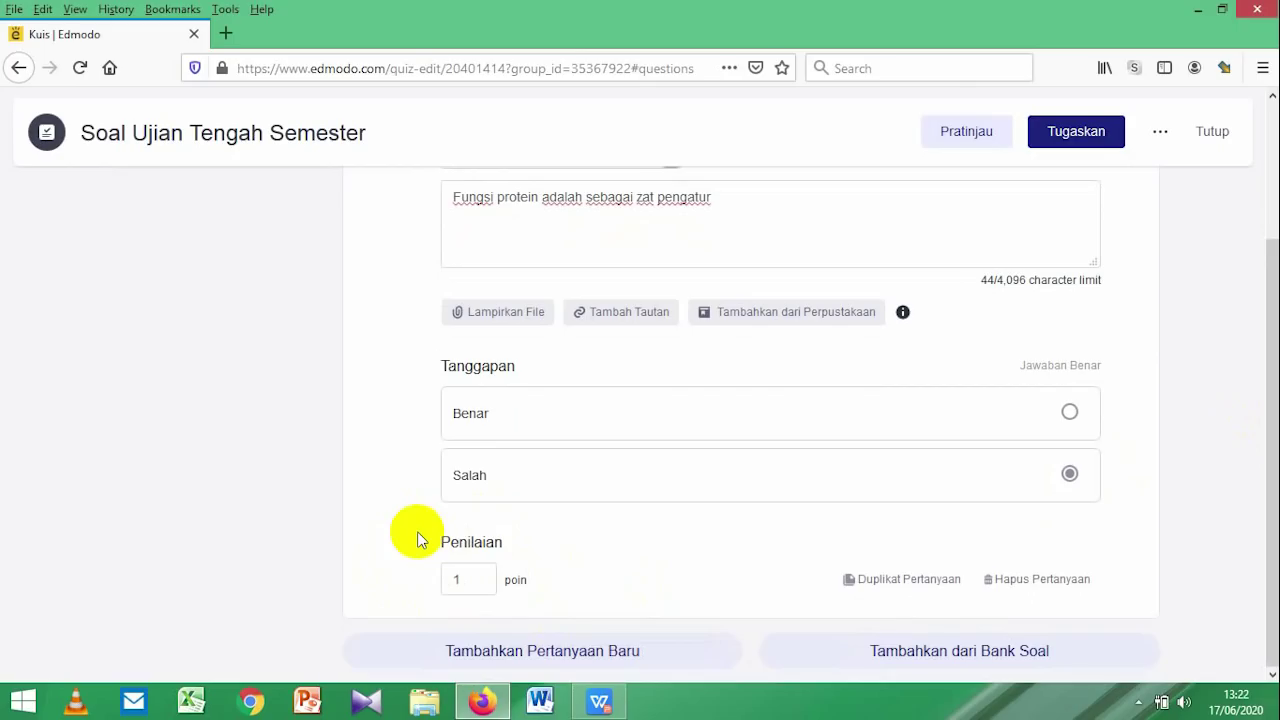
pyautogui.click(478, 581)
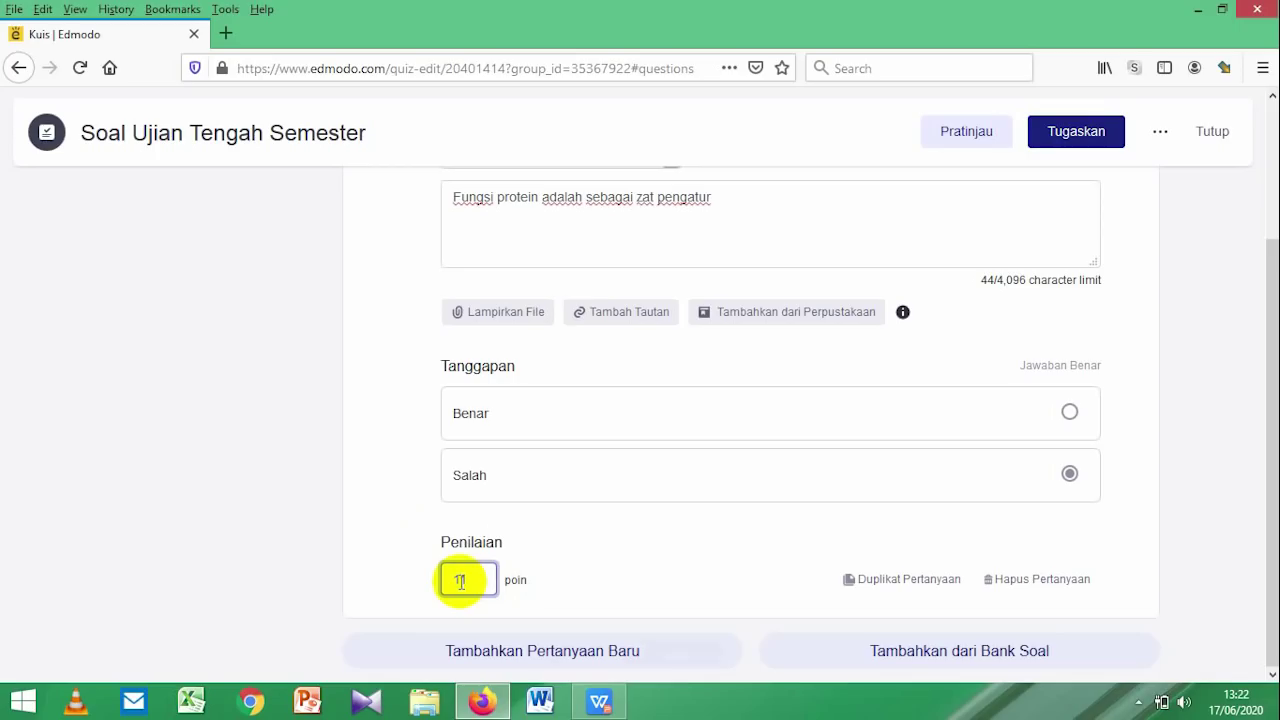
pyautogui.write('15')
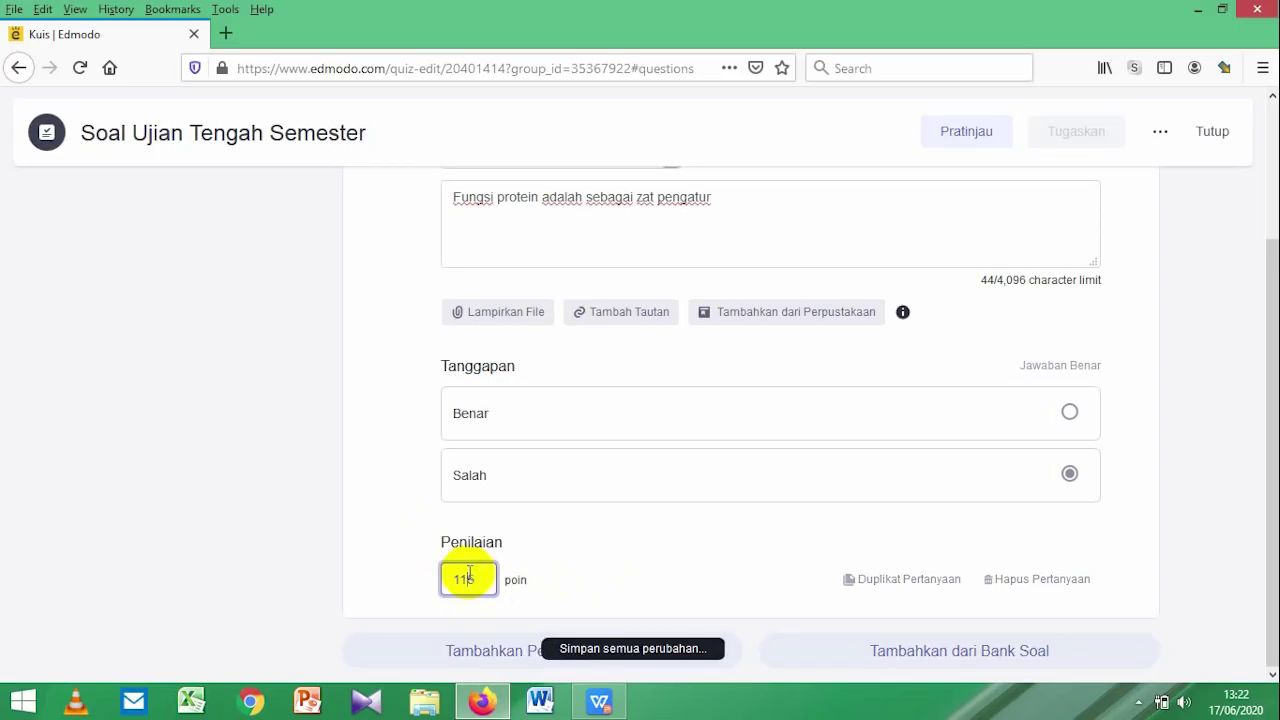
pyautogui.click(469, 576)
pyautogui.press('BackSpace')
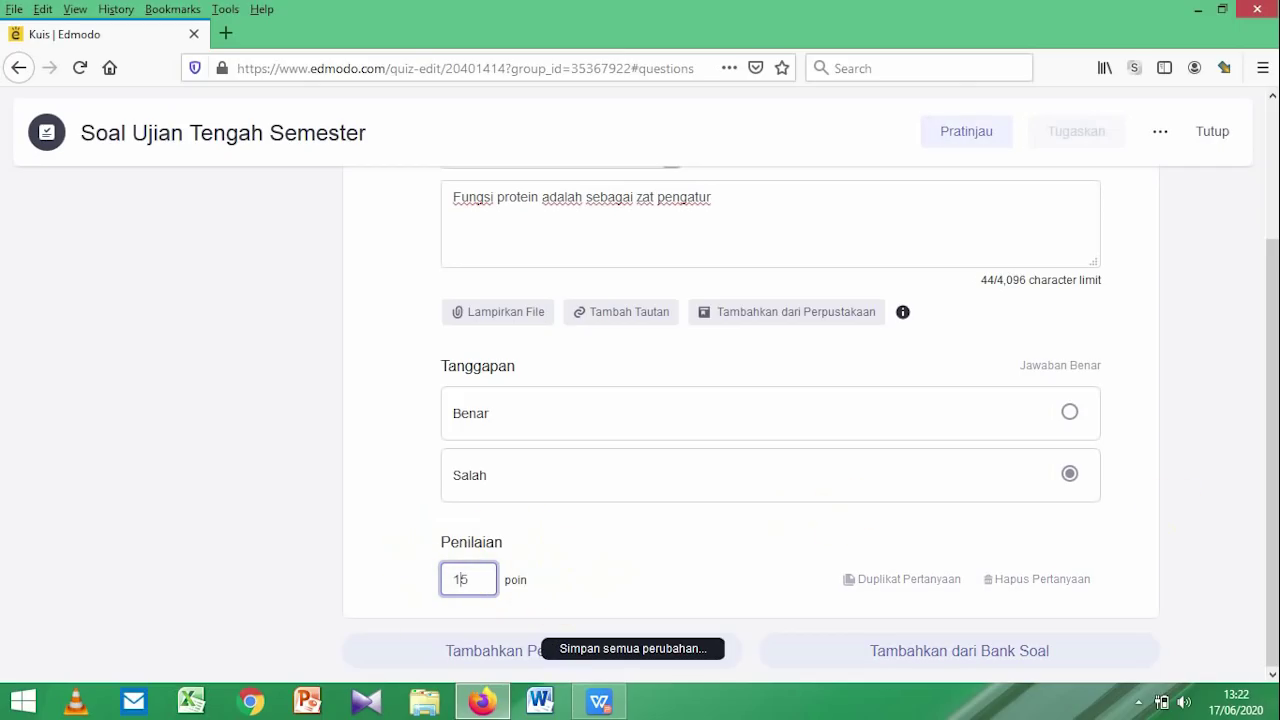
pyautogui.scroll(2, 1260, 440)
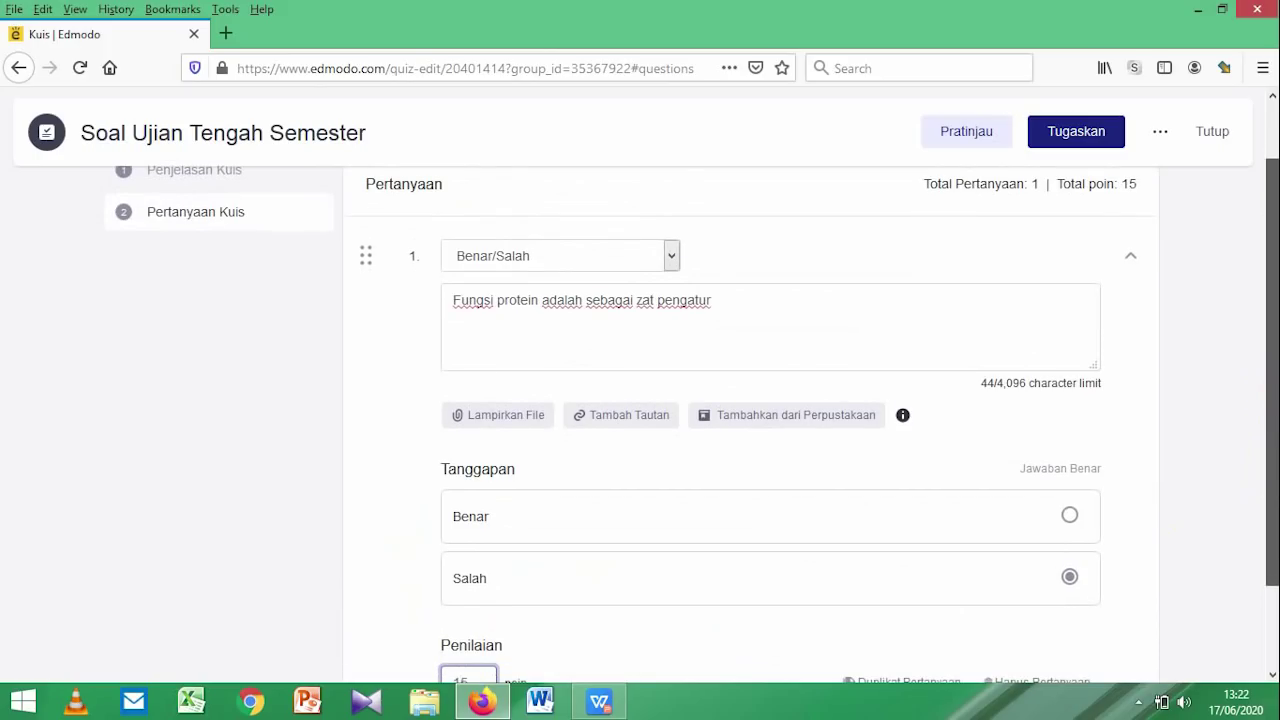
pyautogui.scroll(-2, 1265, 575)
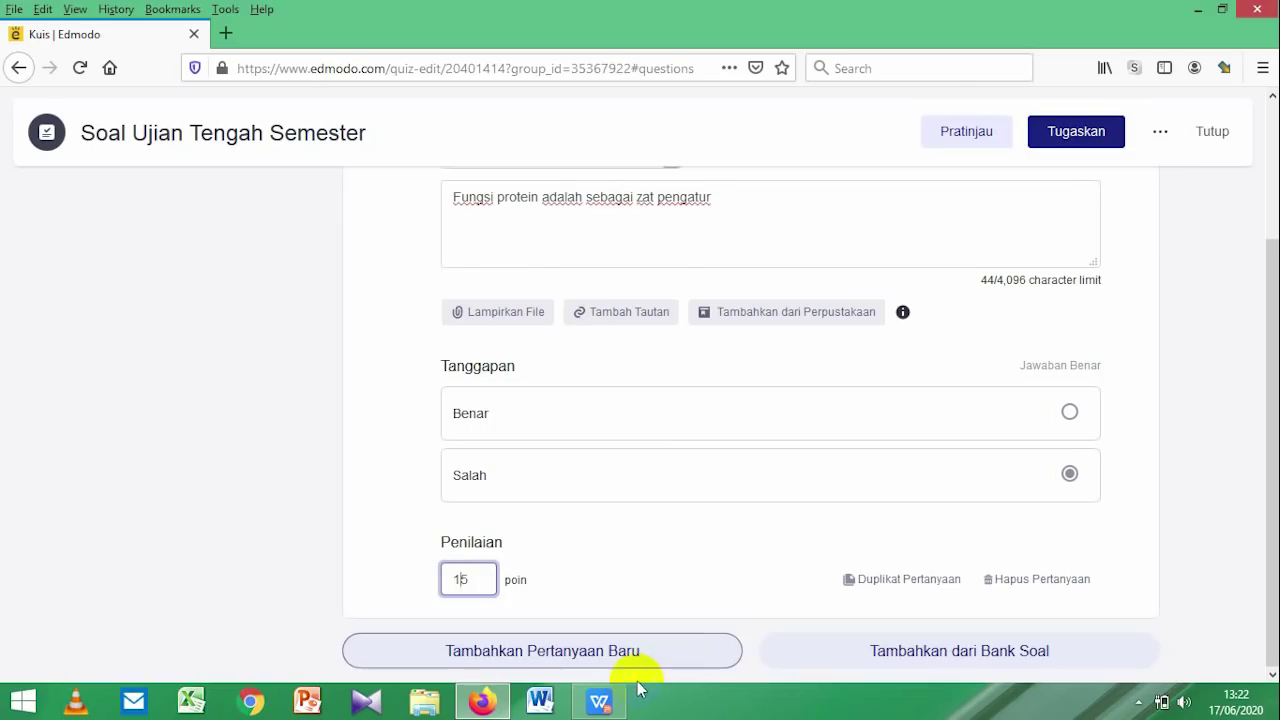
# Step: Add a second quiz question, and copy the question sentence without its options from the "Soal Pilihan Ganda" slide in WPS Office
pyautogui.click(697, 660)
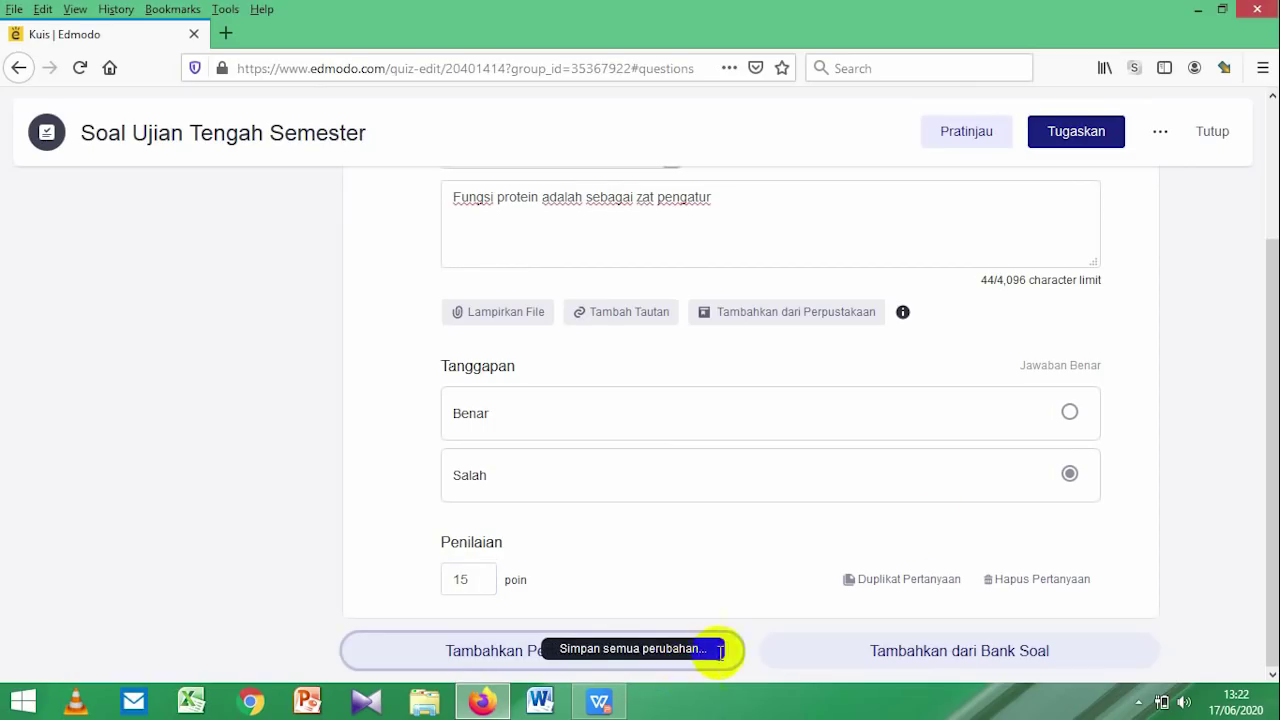
pyautogui.moveTo(1274, 418); pyautogui.dragTo(1272, 615)
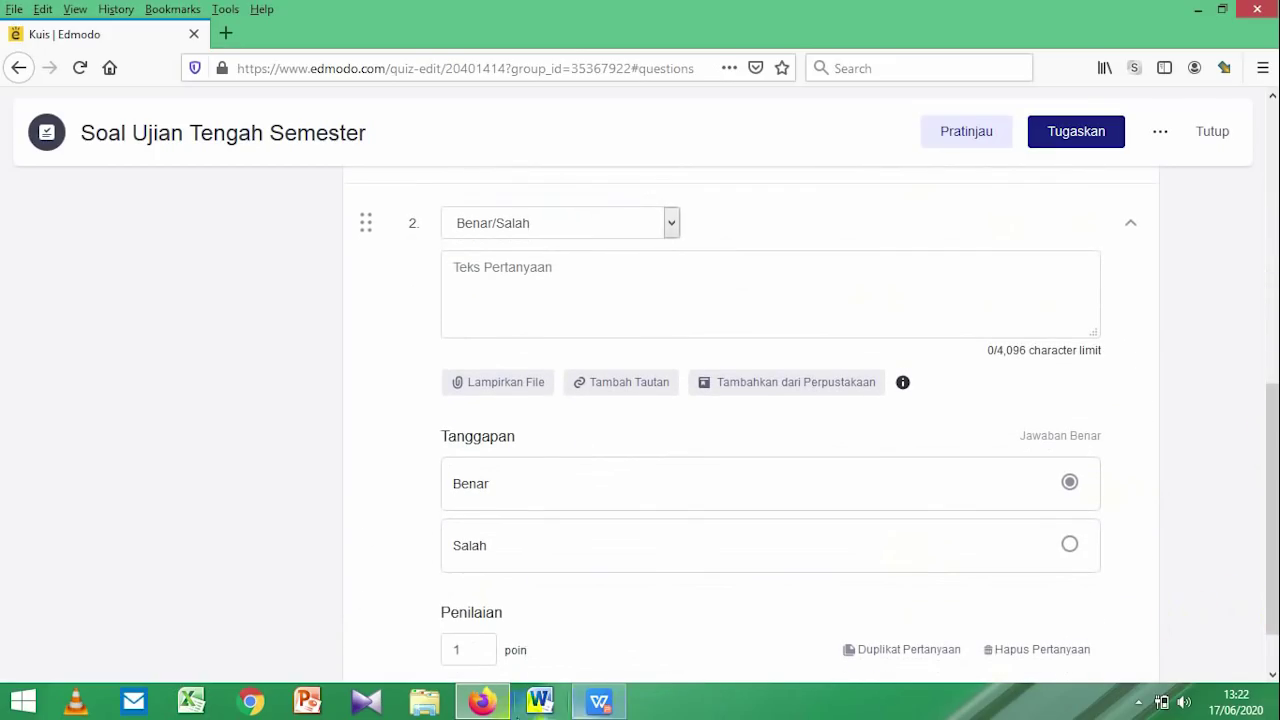
pyautogui.click(590, 706)
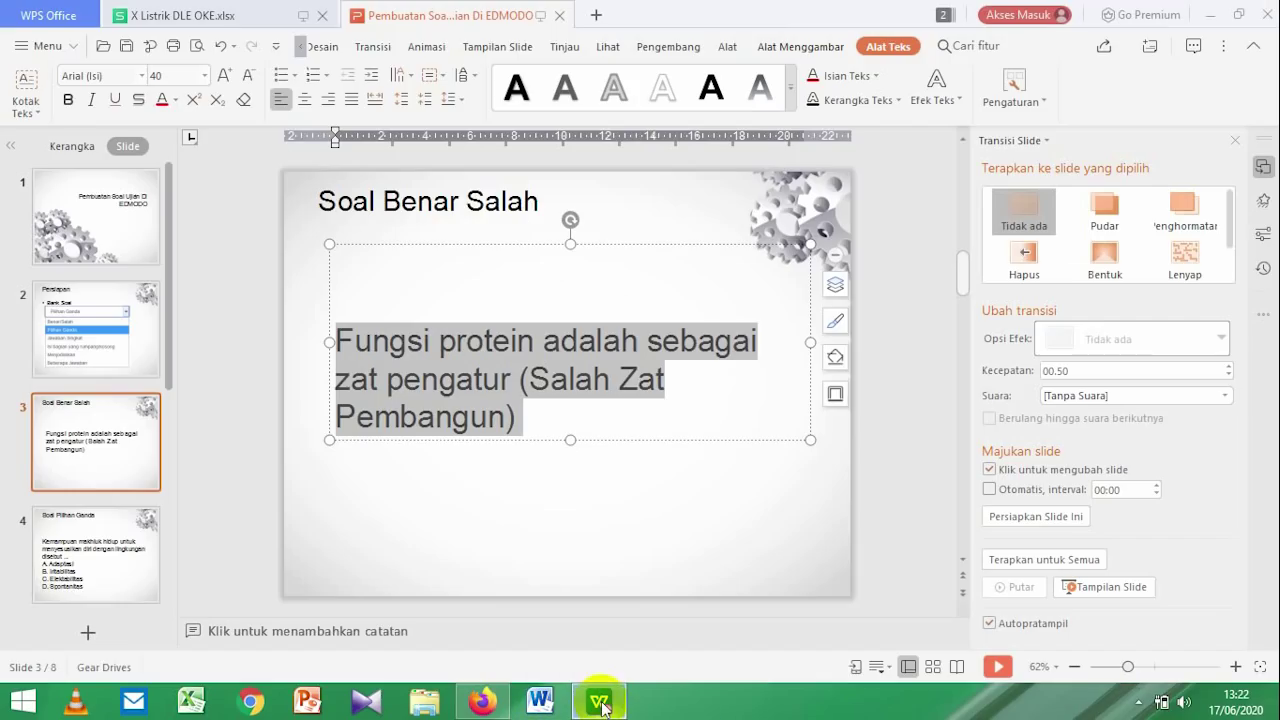
pyautogui.click(91, 541)
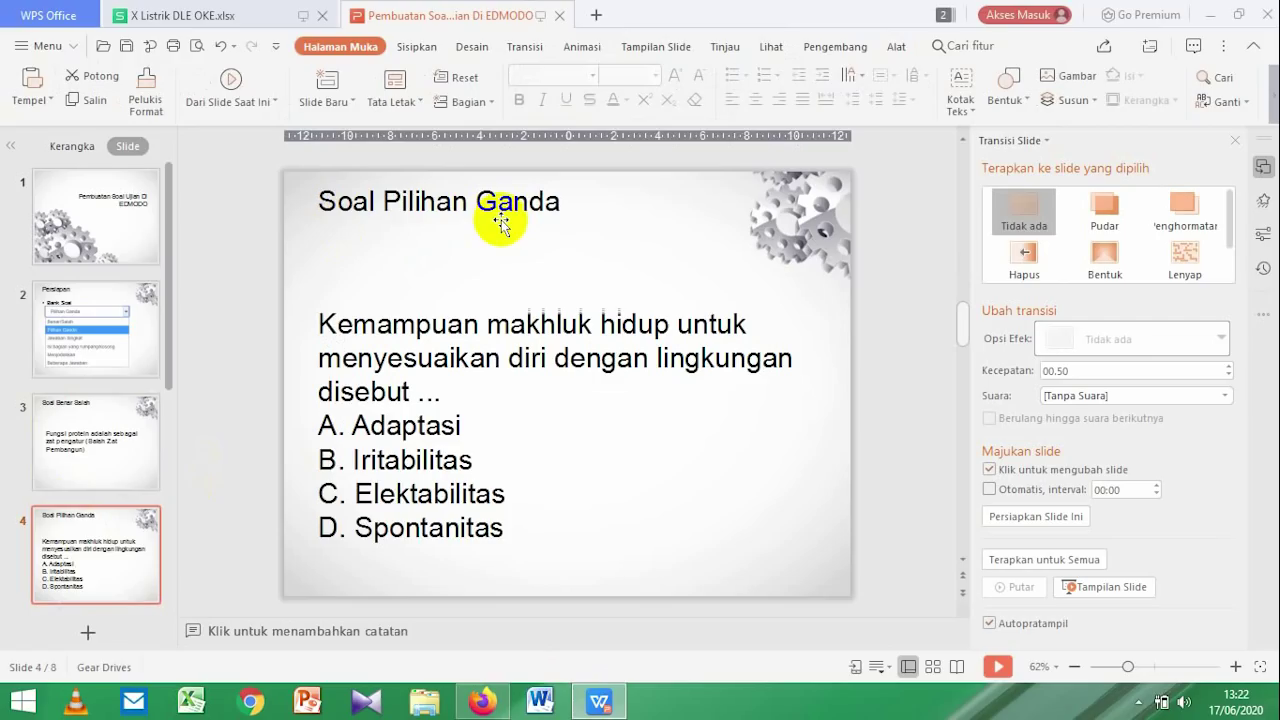
pyautogui.moveTo(318, 325); pyautogui.dragTo(451, 386)
pyautogui.hotkey('ctrl', 'c')
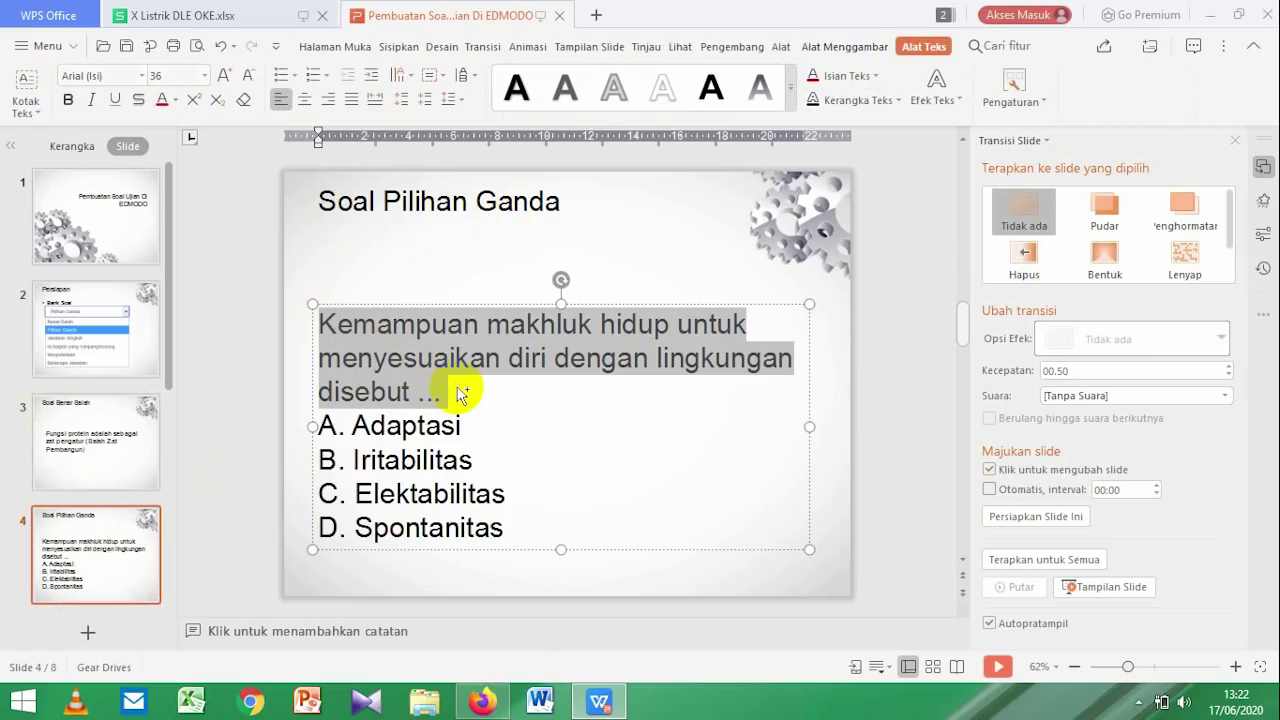
# Step: Back in the Edmodo quiz in Firefox, set question 2's type to Pilihan Ganda and paste the copied sentence as its text
pyautogui.click(481, 705)
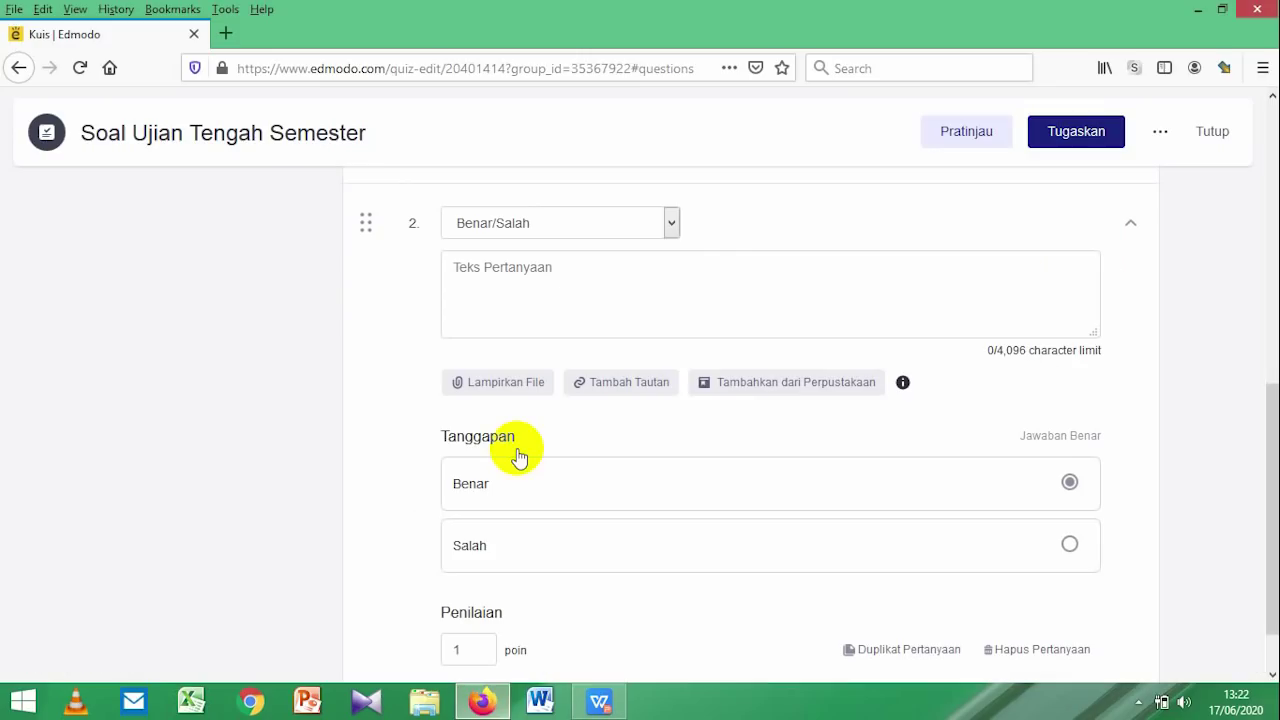
pyautogui.click(670, 223)
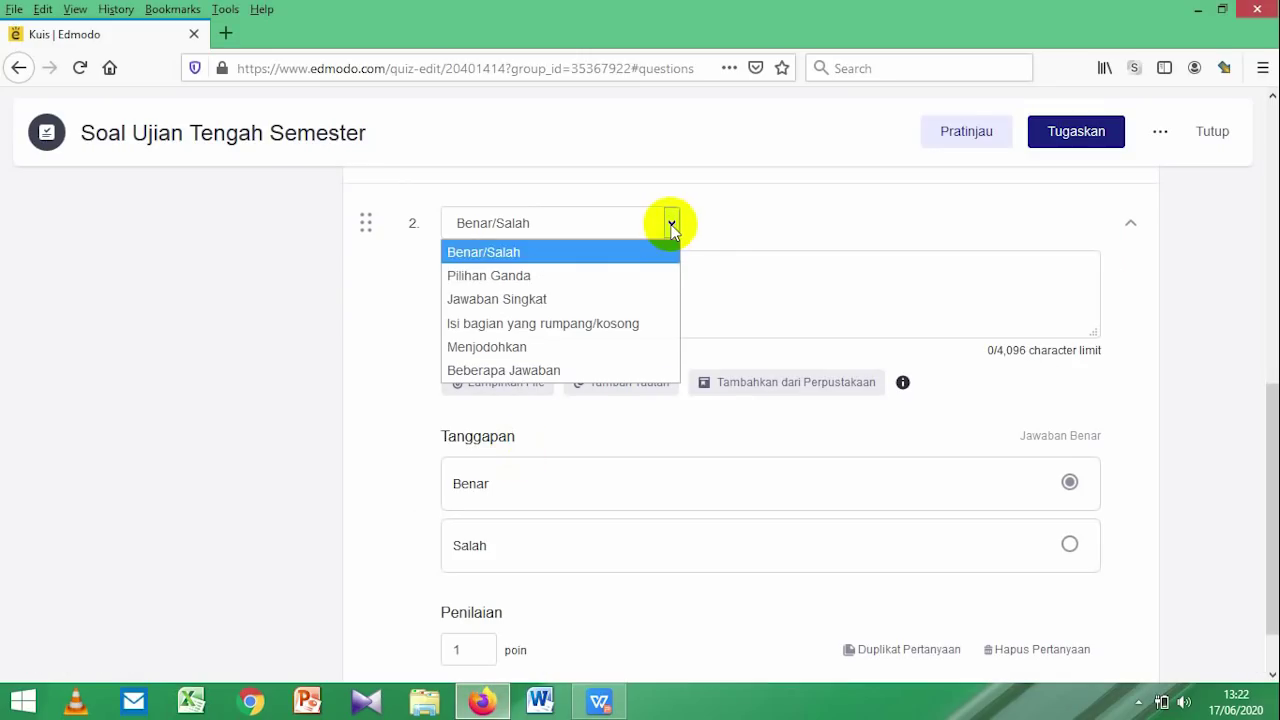
pyautogui.click(553, 276)
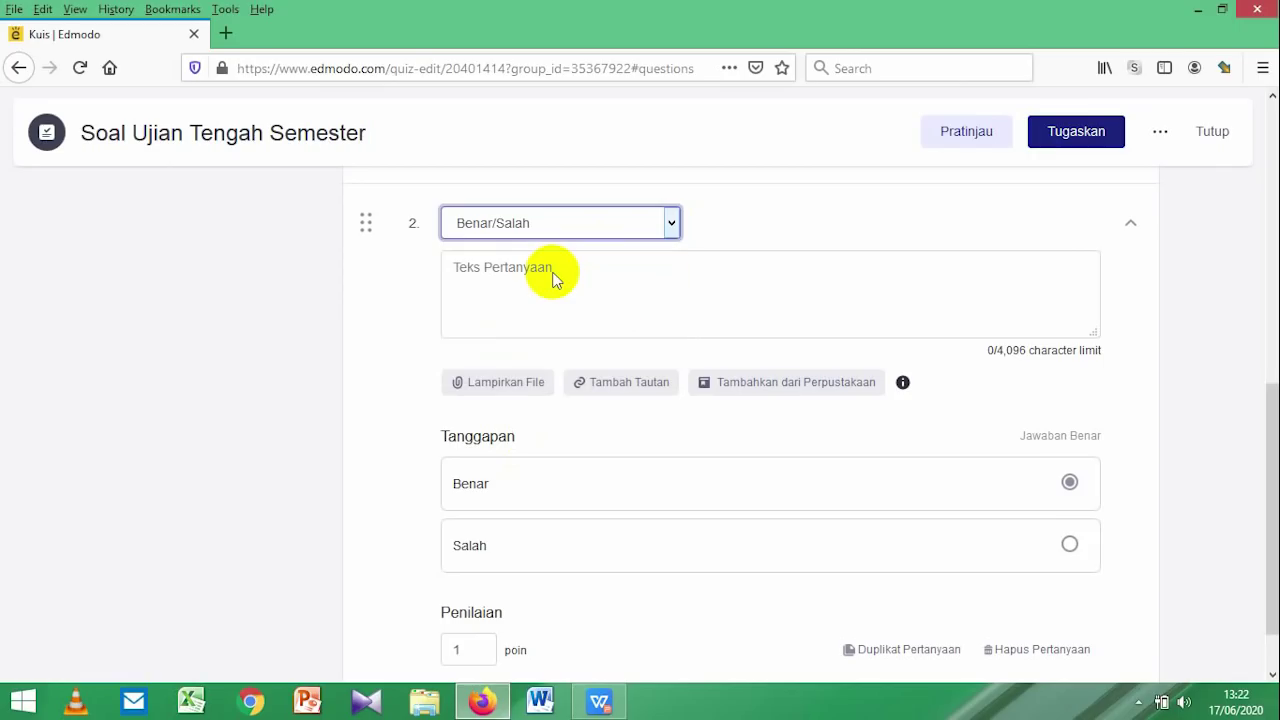
pyautogui.click(553, 270)
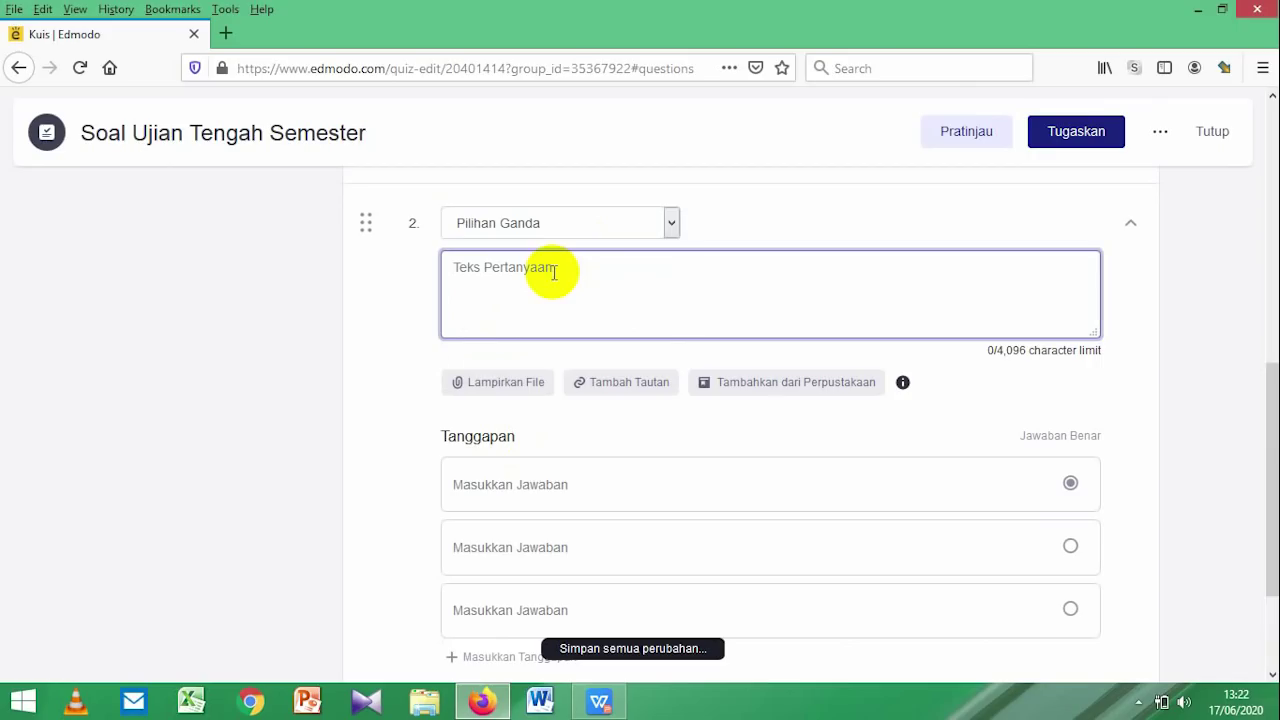
pyautogui.hotkey('ctrl', 'v')
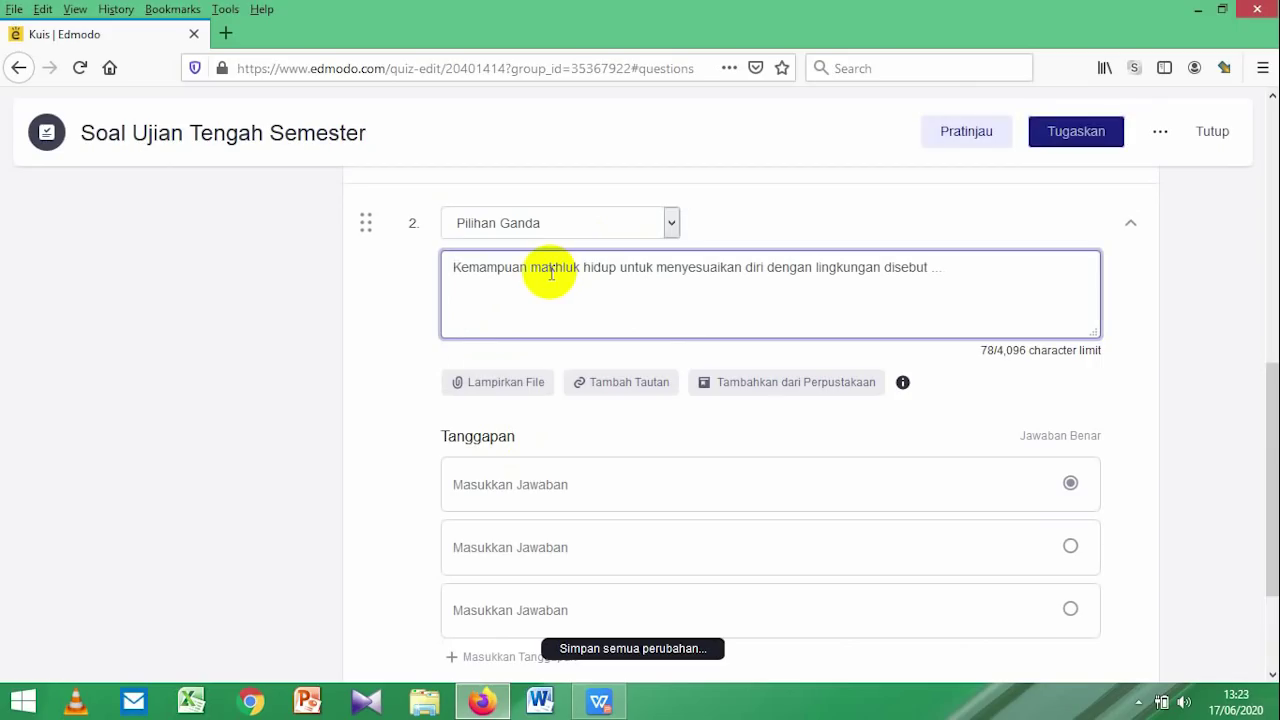
# Step: Copy option A, "Adaptasi", from the WPS Office slide into question 2's first answer in the Edmodo quiz
pyautogui.scroll(-2, 548, 272)
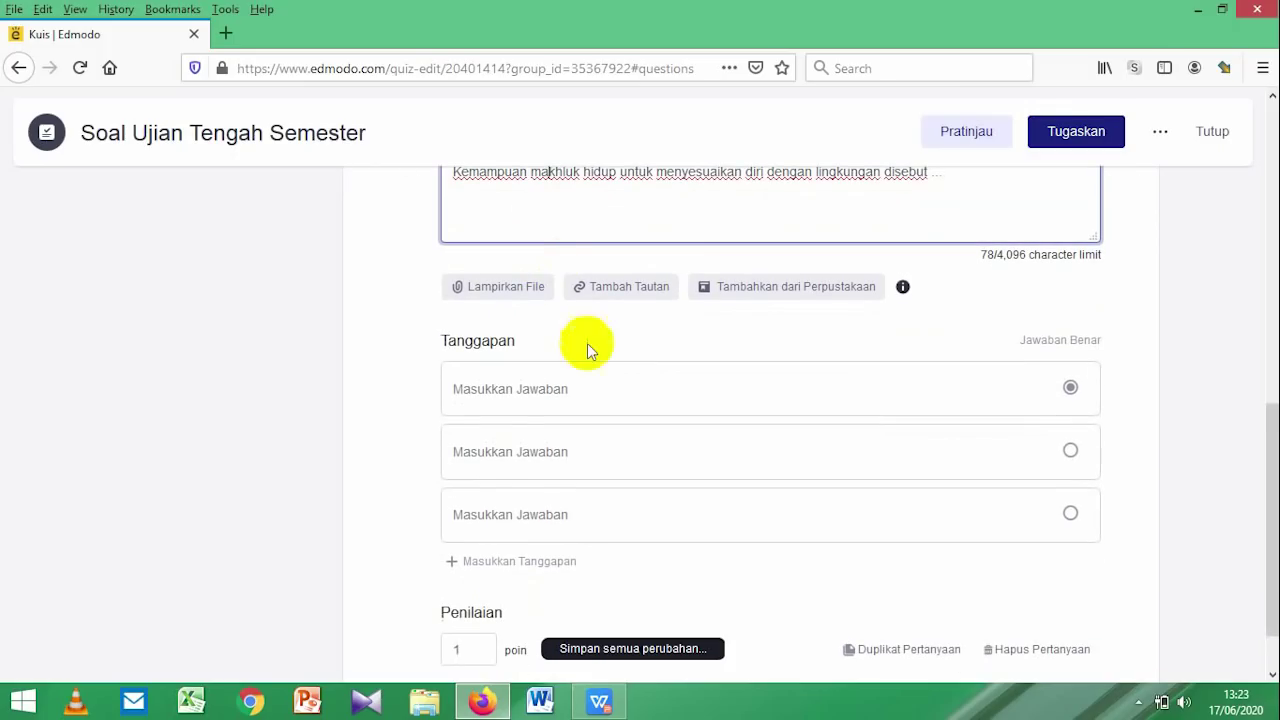
pyautogui.click(492, 392)
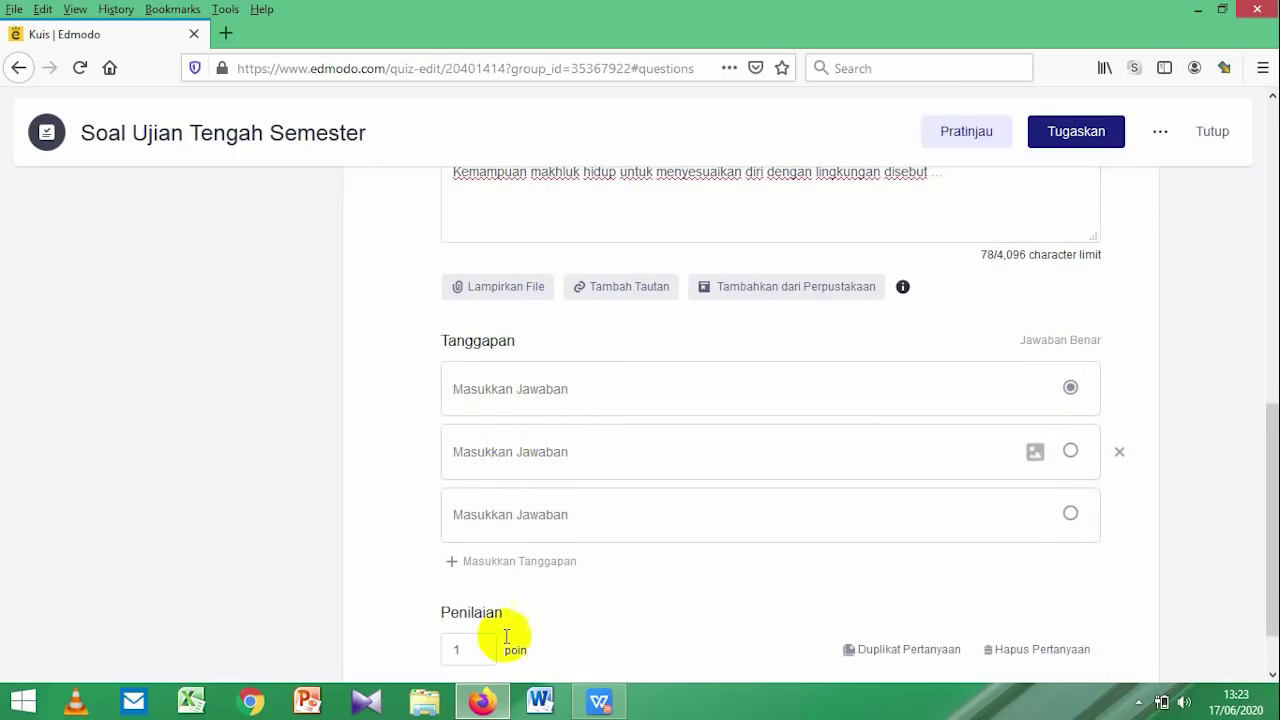
pyautogui.click(599, 701)
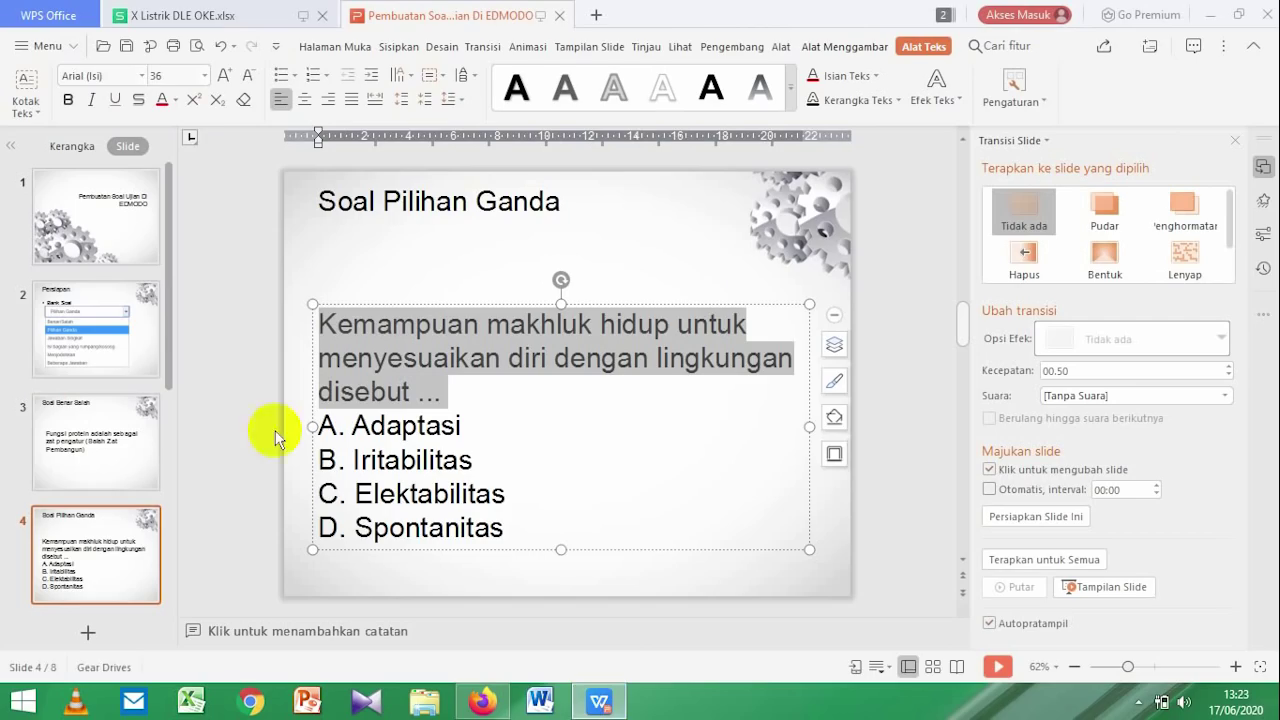
pyautogui.click(428, 392)
pyautogui.moveTo(350, 427); pyautogui.dragTo(478, 424)
pyautogui.hotkey('ctrl', 'c')
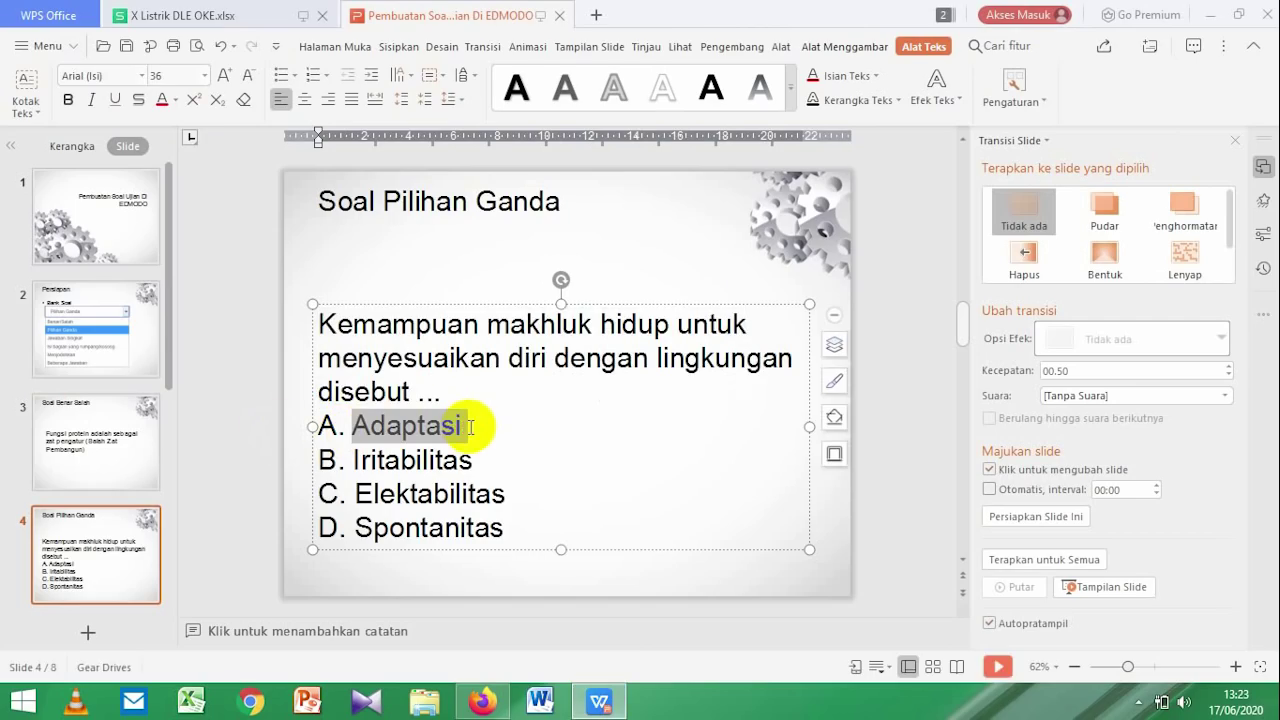
pyautogui.click(483, 703)
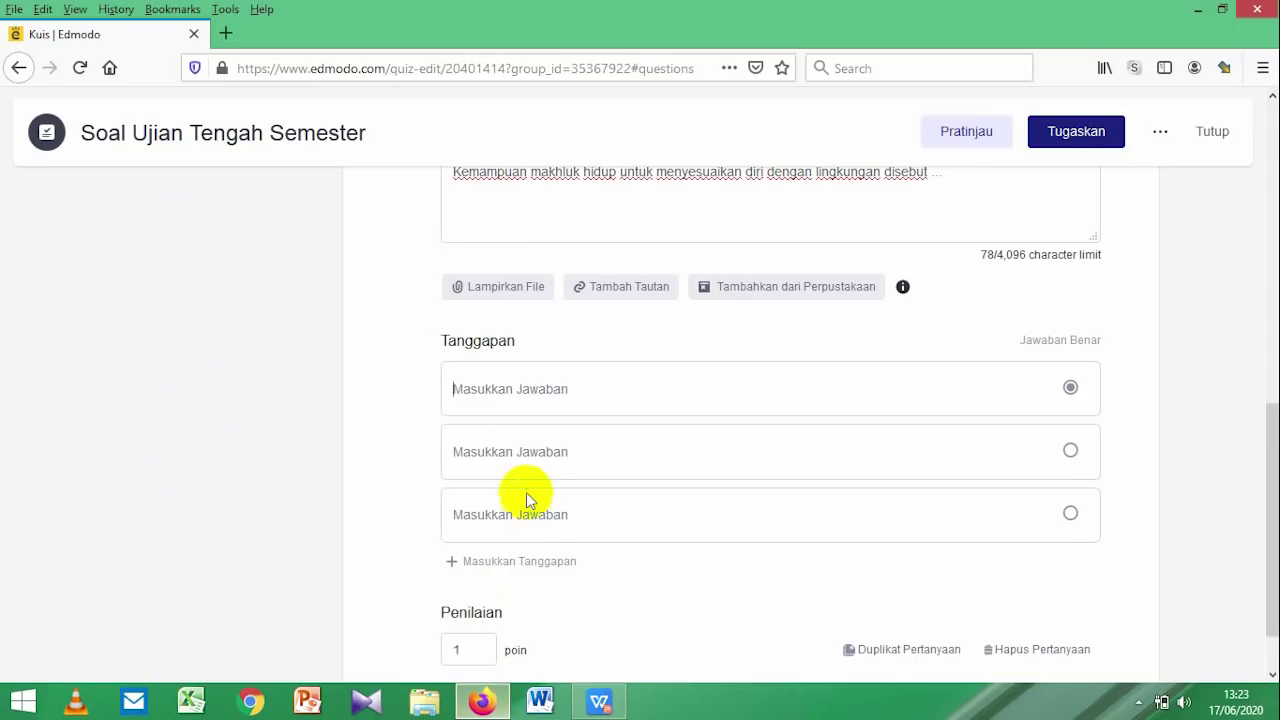
pyautogui.click(466, 386)
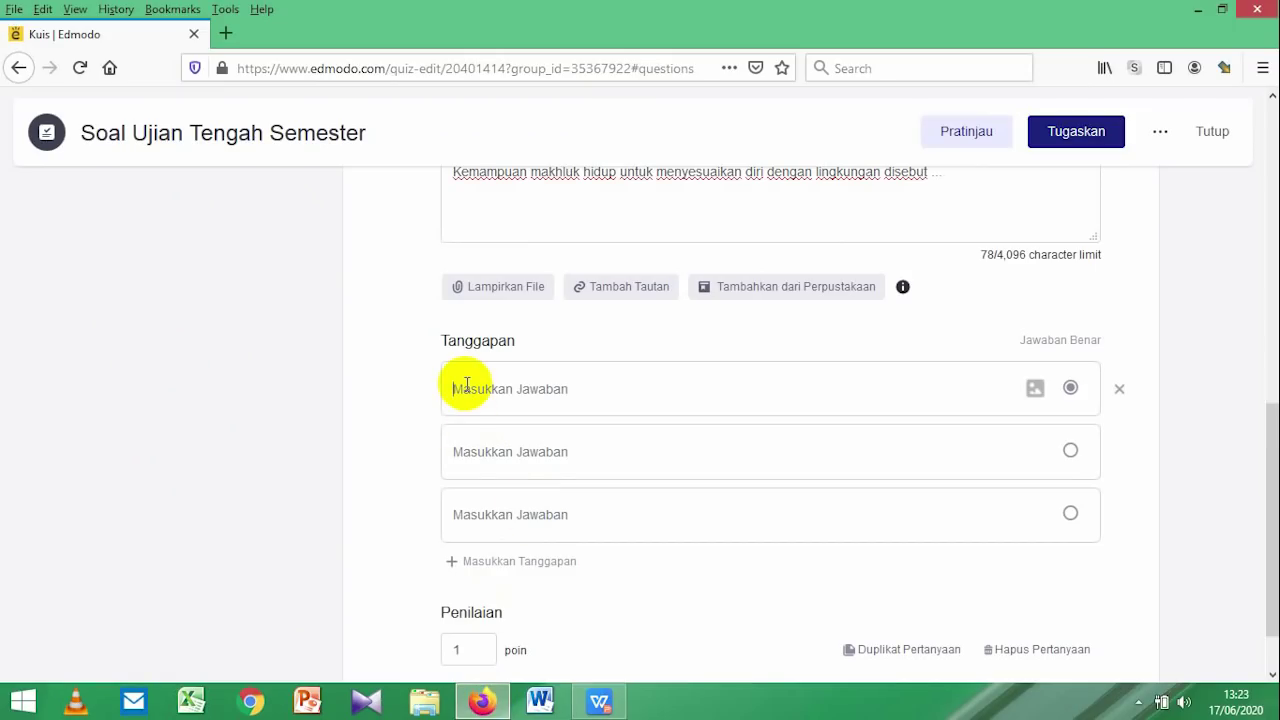
pyautogui.hotkey('ctrl', 'v')
pyautogui.scroll(-2, 470, 382)
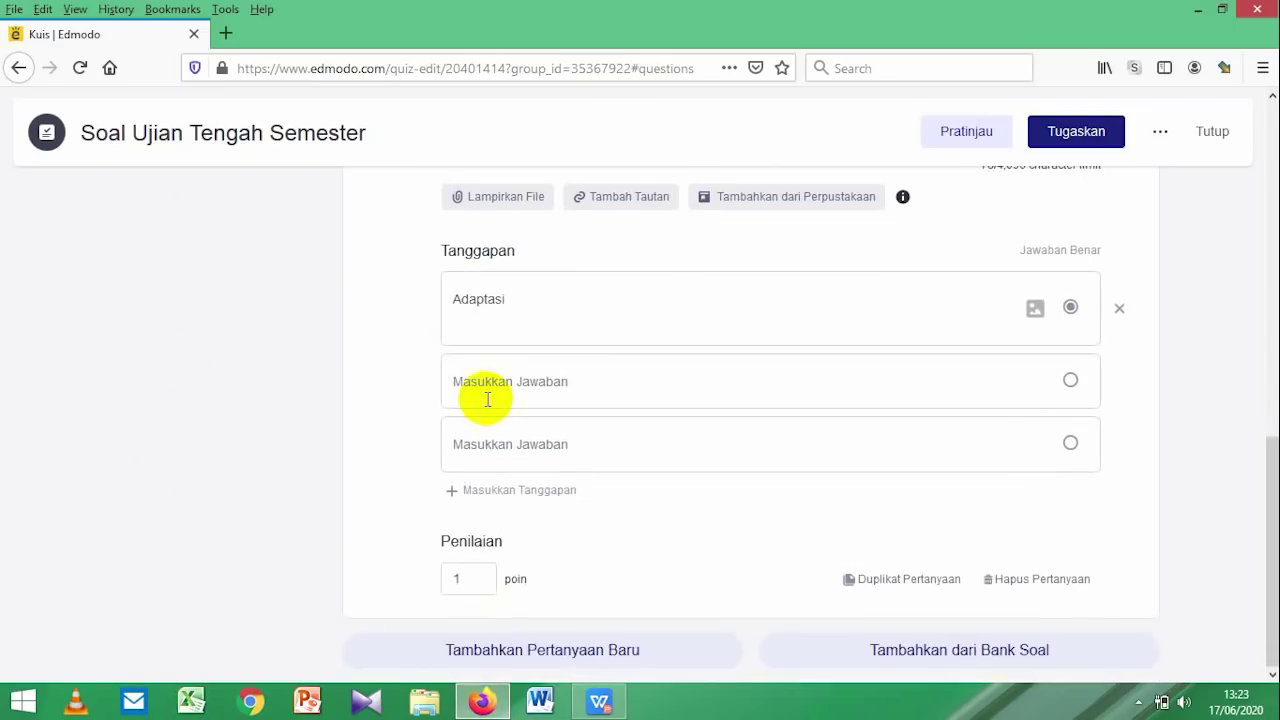
# Step: Copy option B, "Iritabilitas", from the WPS Office slide into question 2's second answer in the Edmodo quiz
pyautogui.click(590, 705)
pyautogui.click(437, 463)
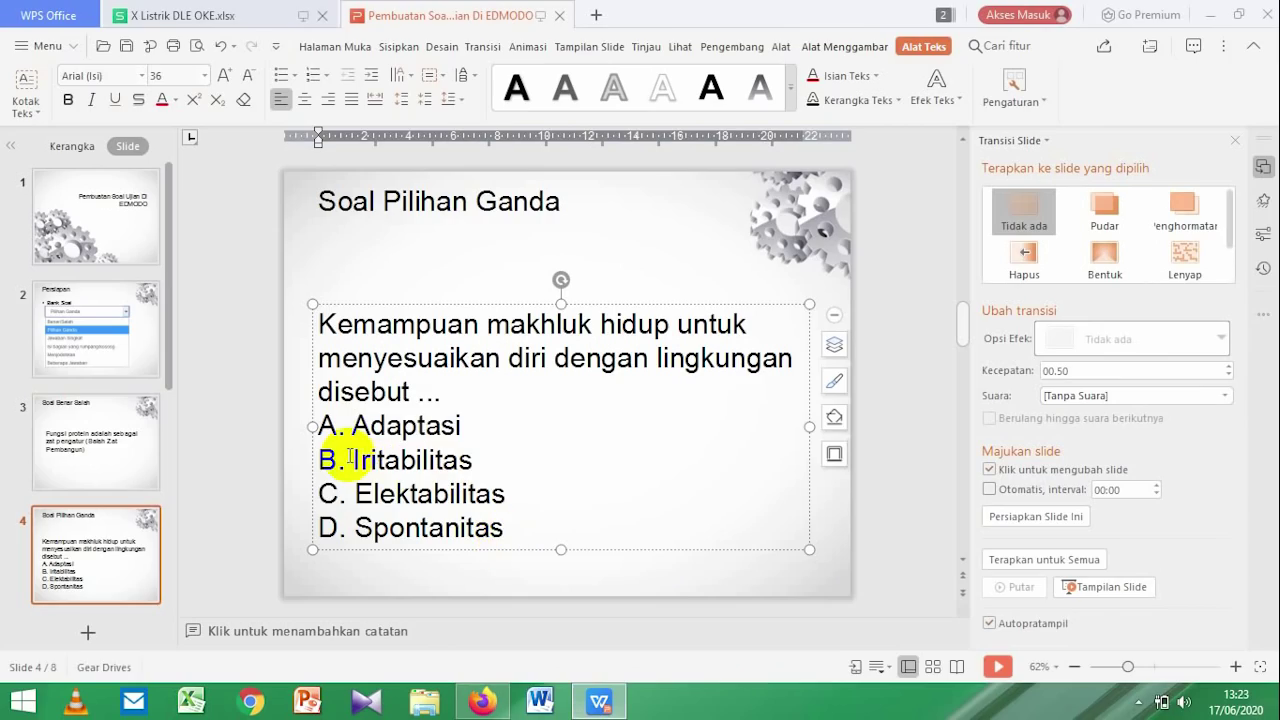
pyautogui.moveTo(350, 458); pyautogui.dragTo(498, 458)
pyautogui.hotkey('ctrl', 'c')
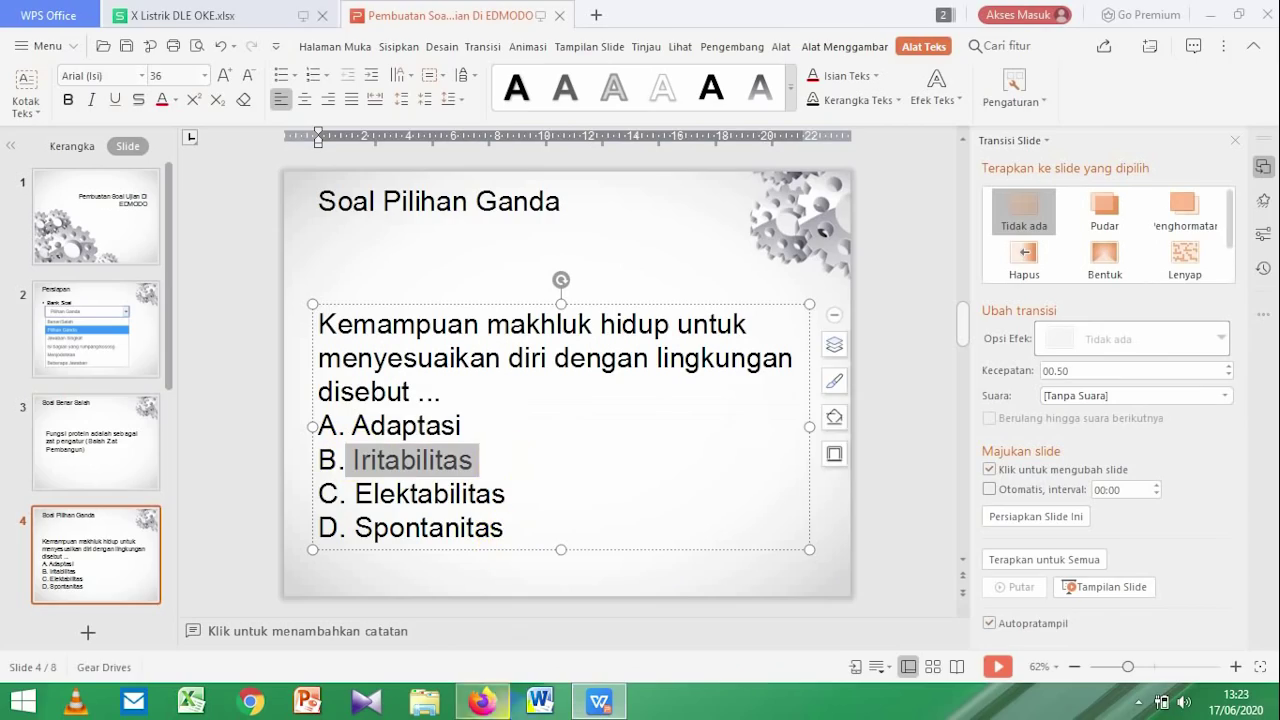
pyautogui.click(482, 704)
pyautogui.click(487, 383)
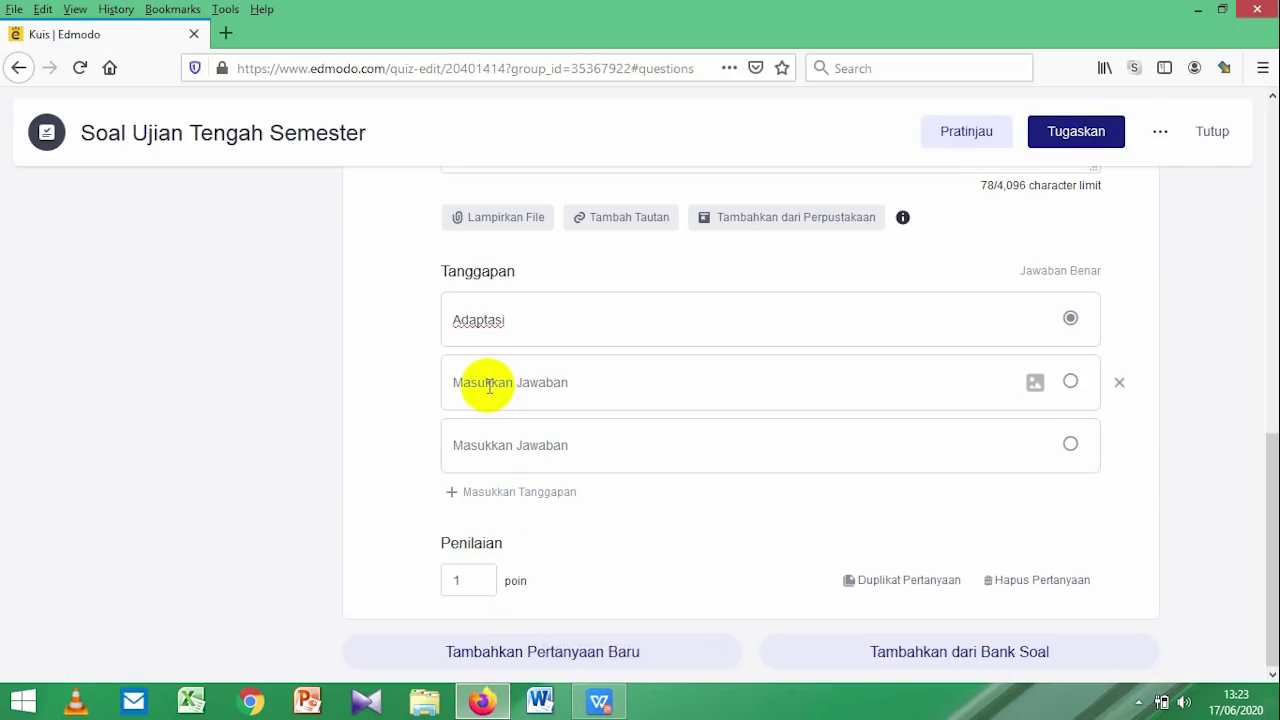
pyautogui.hotkey('ctrl', 'v')
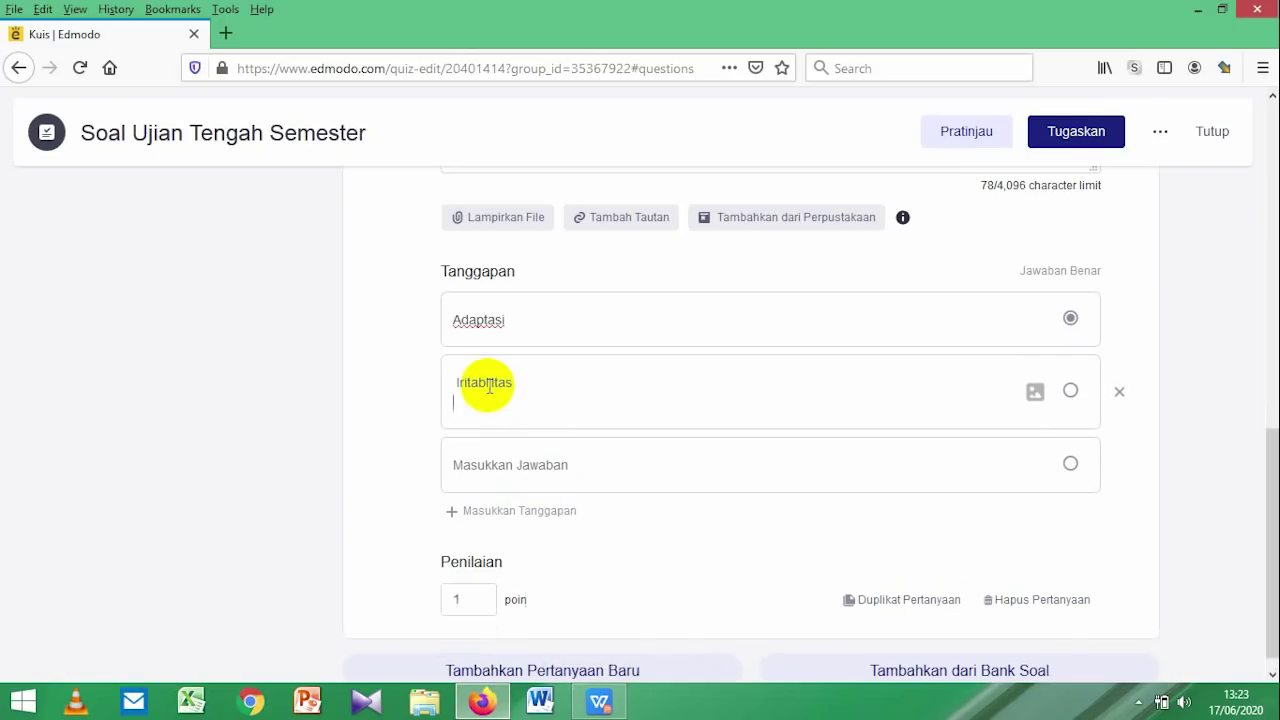
# Step: Copy option C, "Elektabilitas", from the WPS Office slide into question 2's third answer in the Edmodo quiz
pyautogui.click(467, 459)
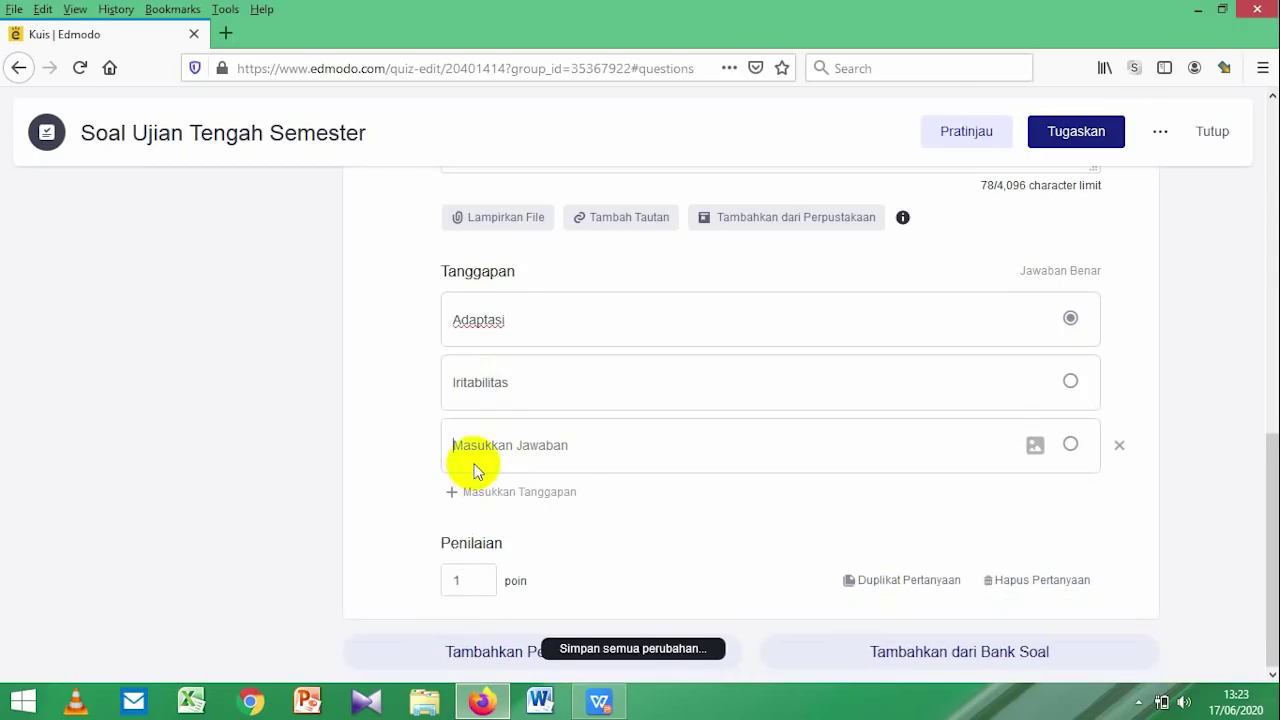
pyautogui.click(600, 701)
pyautogui.moveTo(345, 491); pyautogui.dragTo(521, 484)
pyautogui.hotkey('ctrl', 'c')
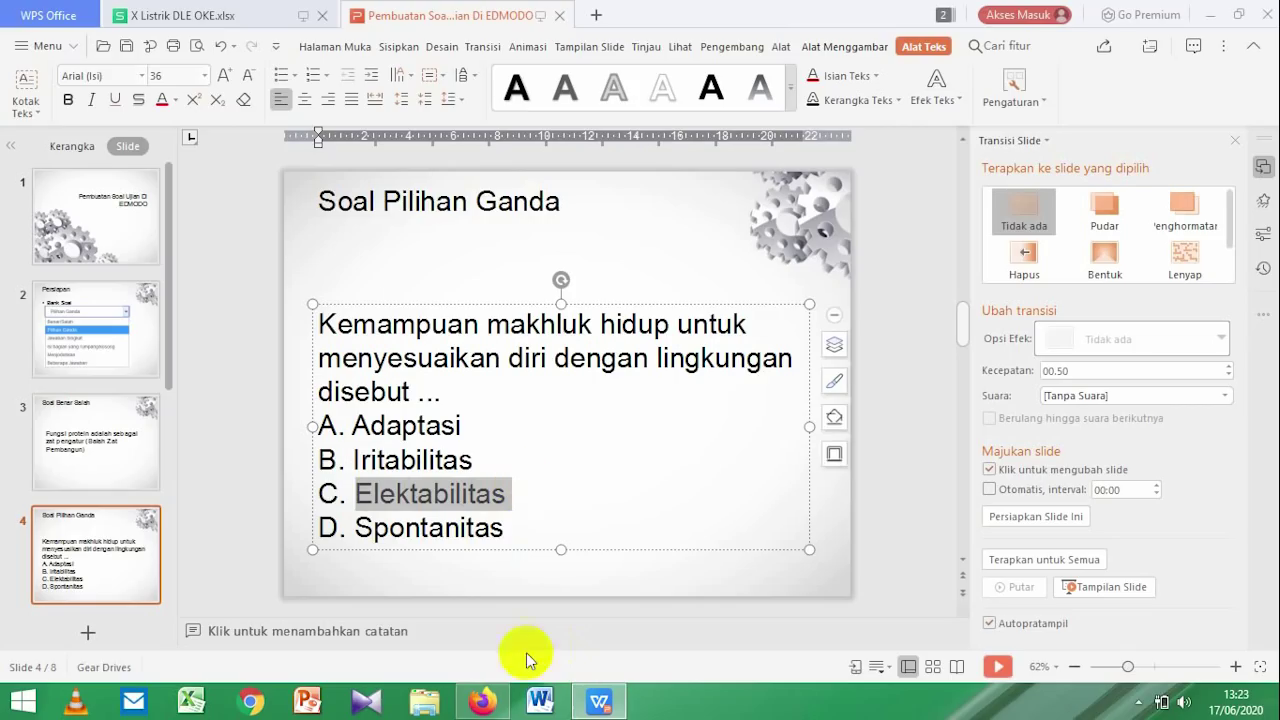
pyautogui.click(482, 701)
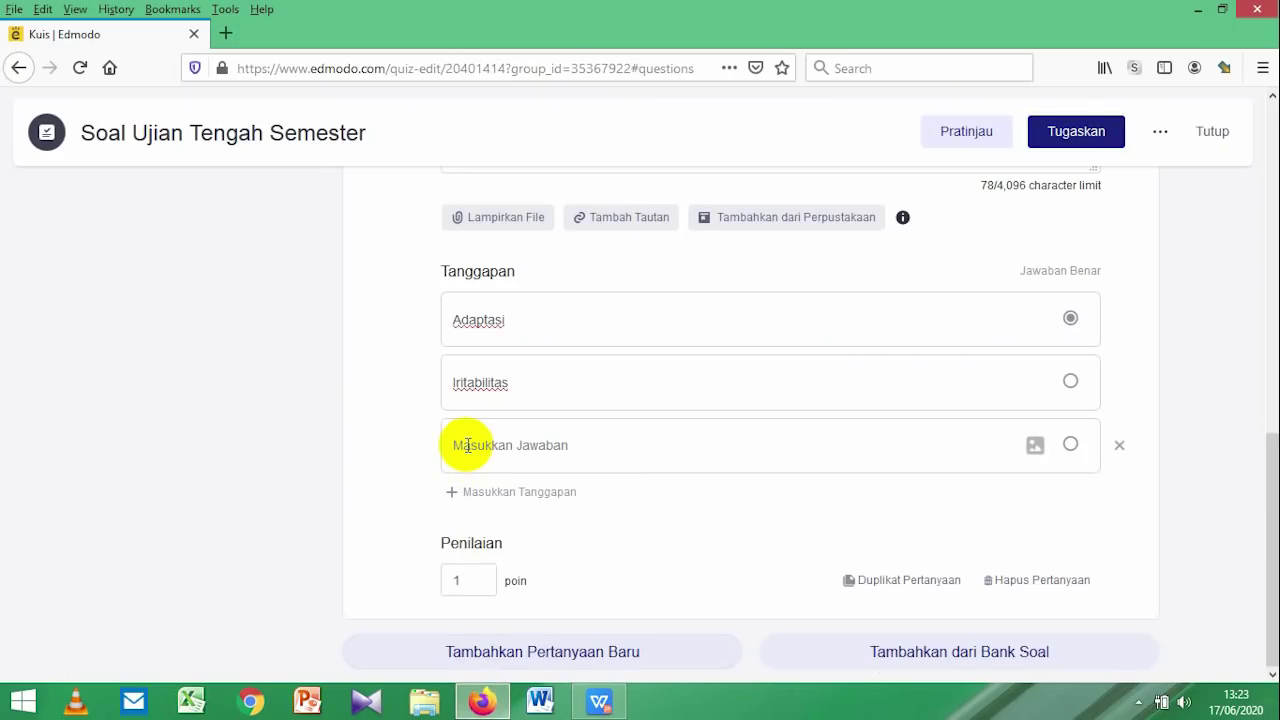
pyautogui.hotkey('ctrl', 'v')
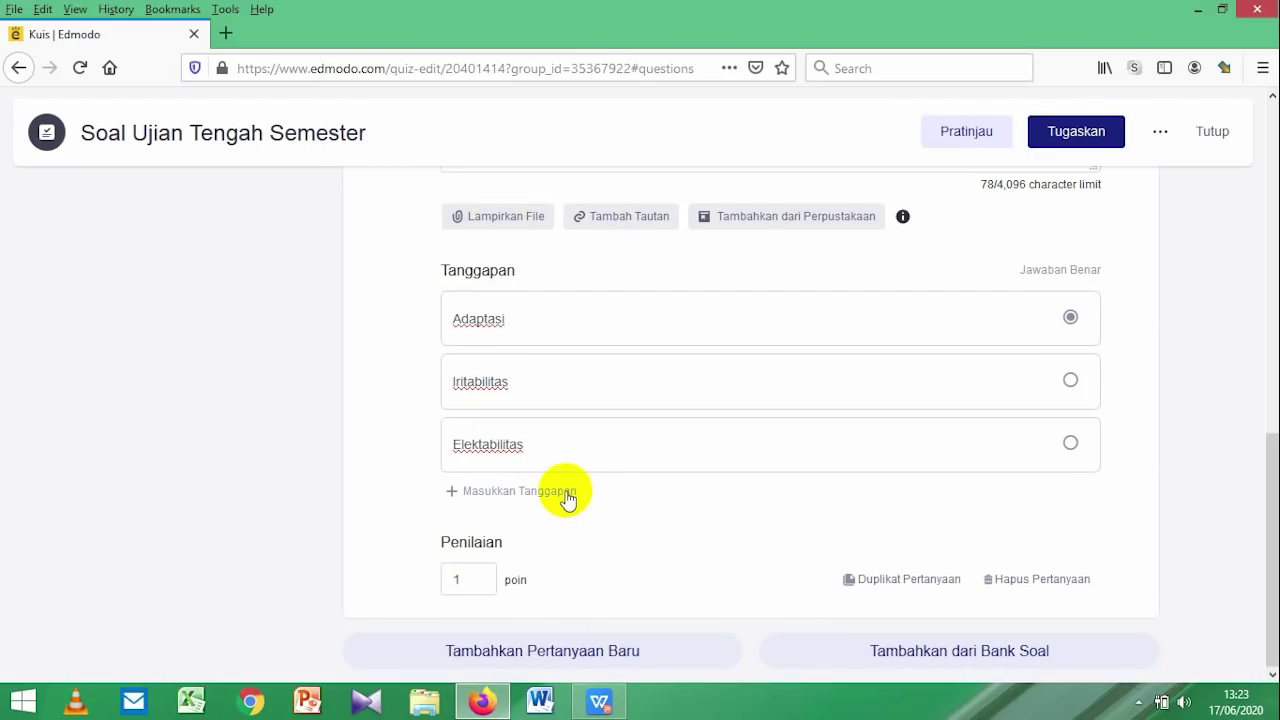
# Step: Add a fourth answer to question 2 and fill it with option D, "Spontanitas", copied from the WPS Office slide
pyautogui.click(567, 492)
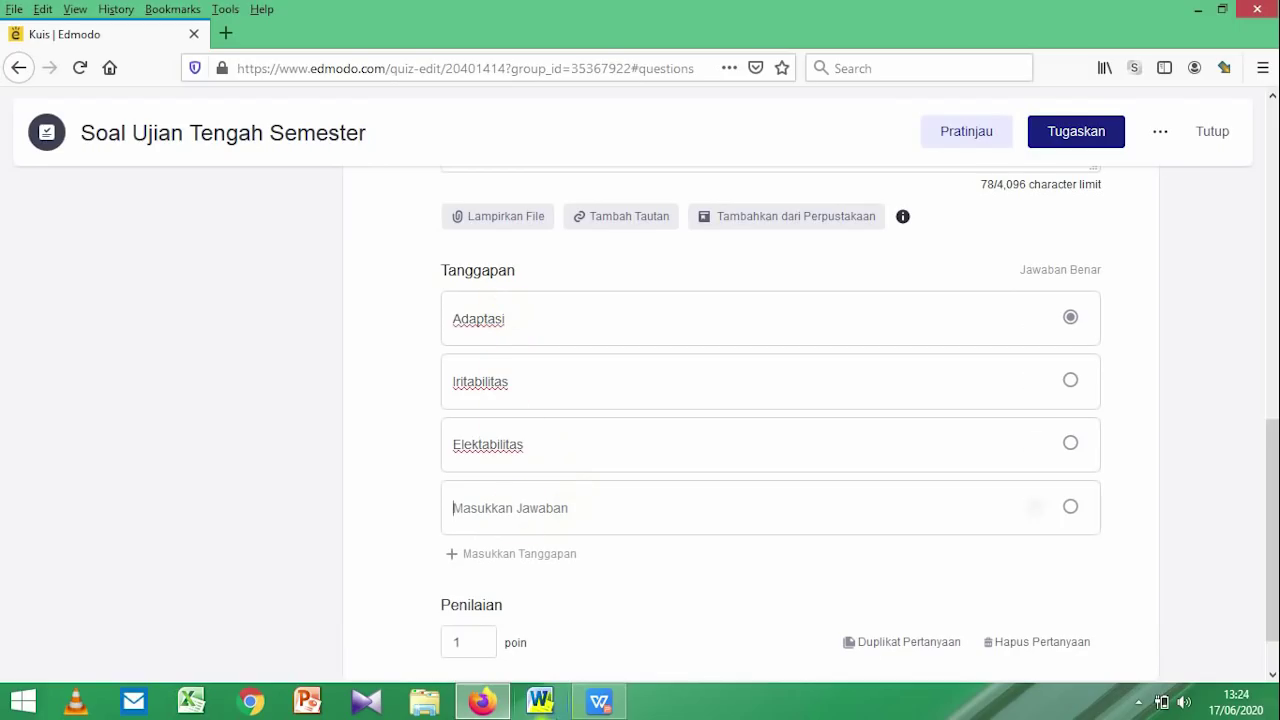
pyautogui.click(599, 702)
pyautogui.moveTo(368, 533); pyautogui.dragTo(523, 531)
pyautogui.hotkey('ctrl', 'c')
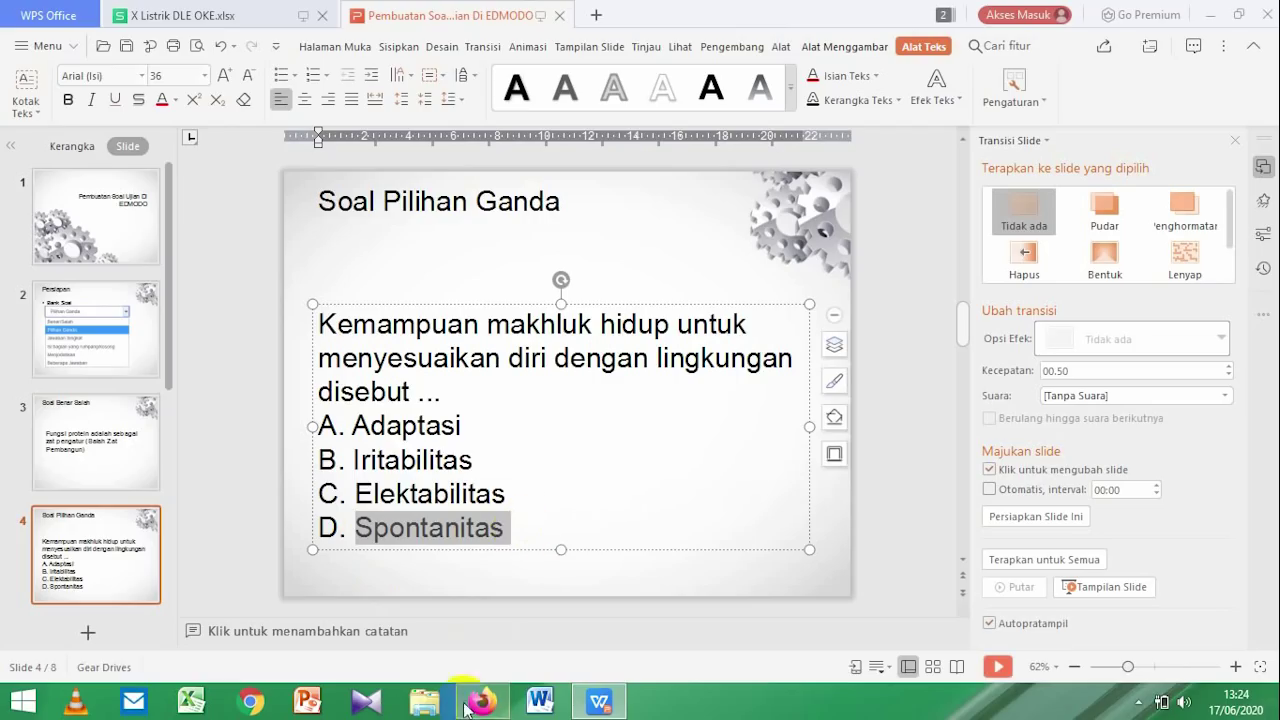
pyautogui.click(482, 702)
pyautogui.click(493, 513)
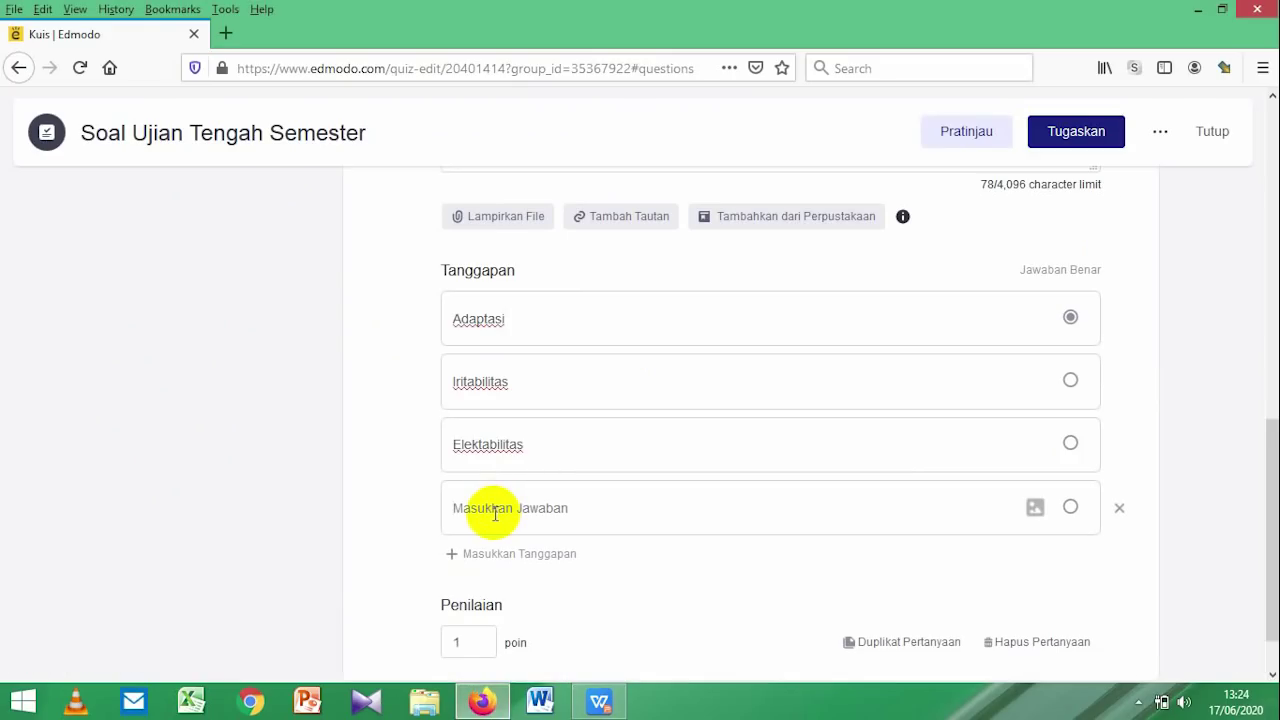
pyautogui.hotkey('ctrl', 'v')
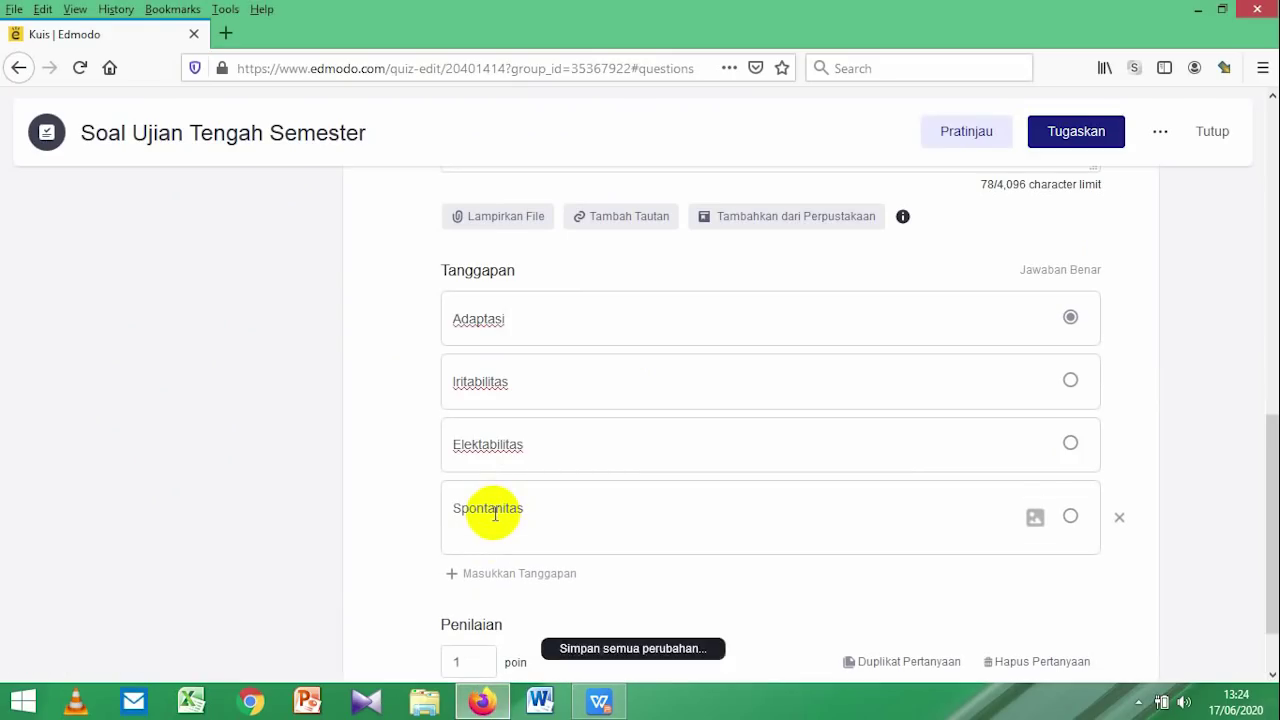
pyautogui.press('Return')
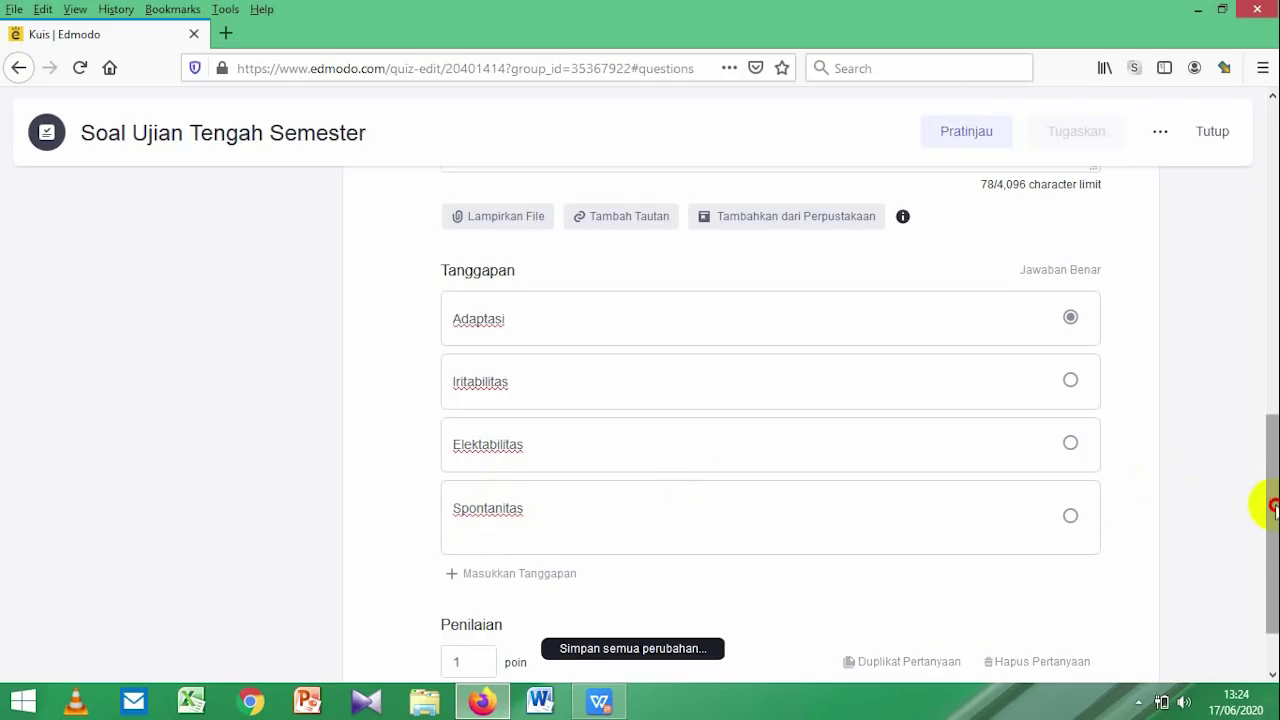
pyautogui.moveTo(1266, 505)
pyautogui.mouseDown()
pyautogui.moveTo(1268, 457)
pyautogui.moveTo(1275, 485)
pyautogui.mouseUp()
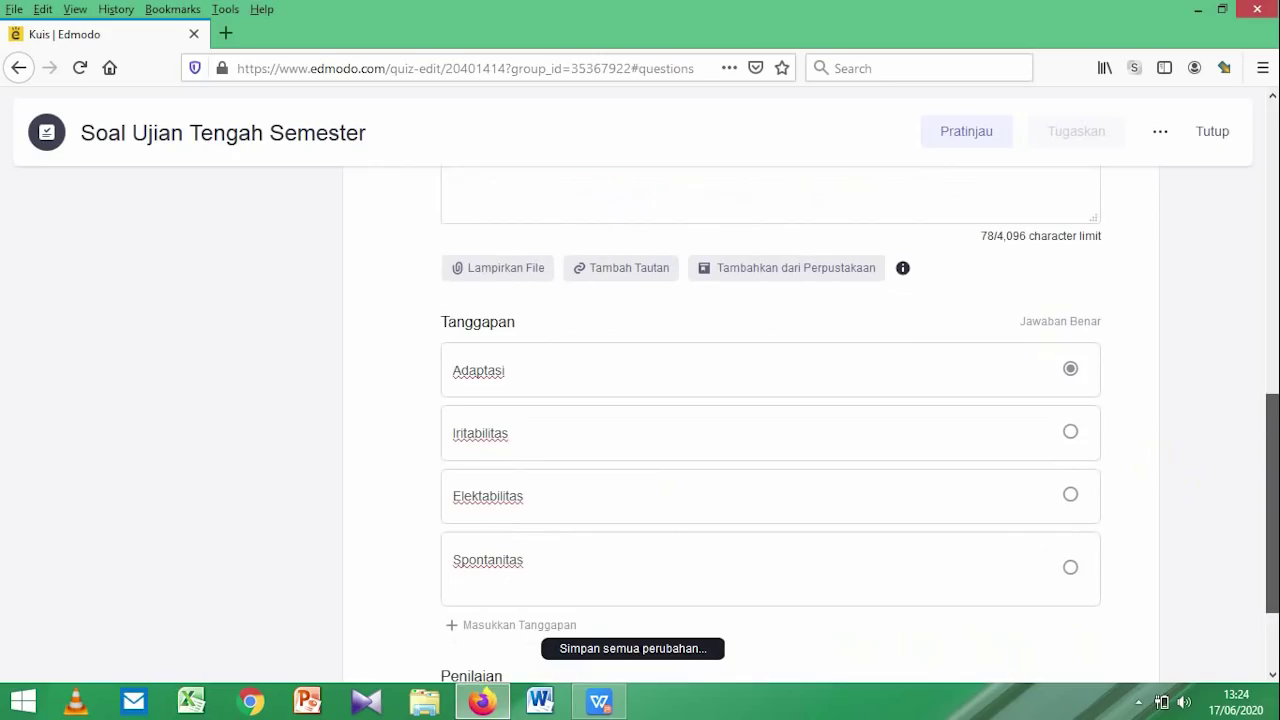
pyautogui.scroll(1, 770, 425)
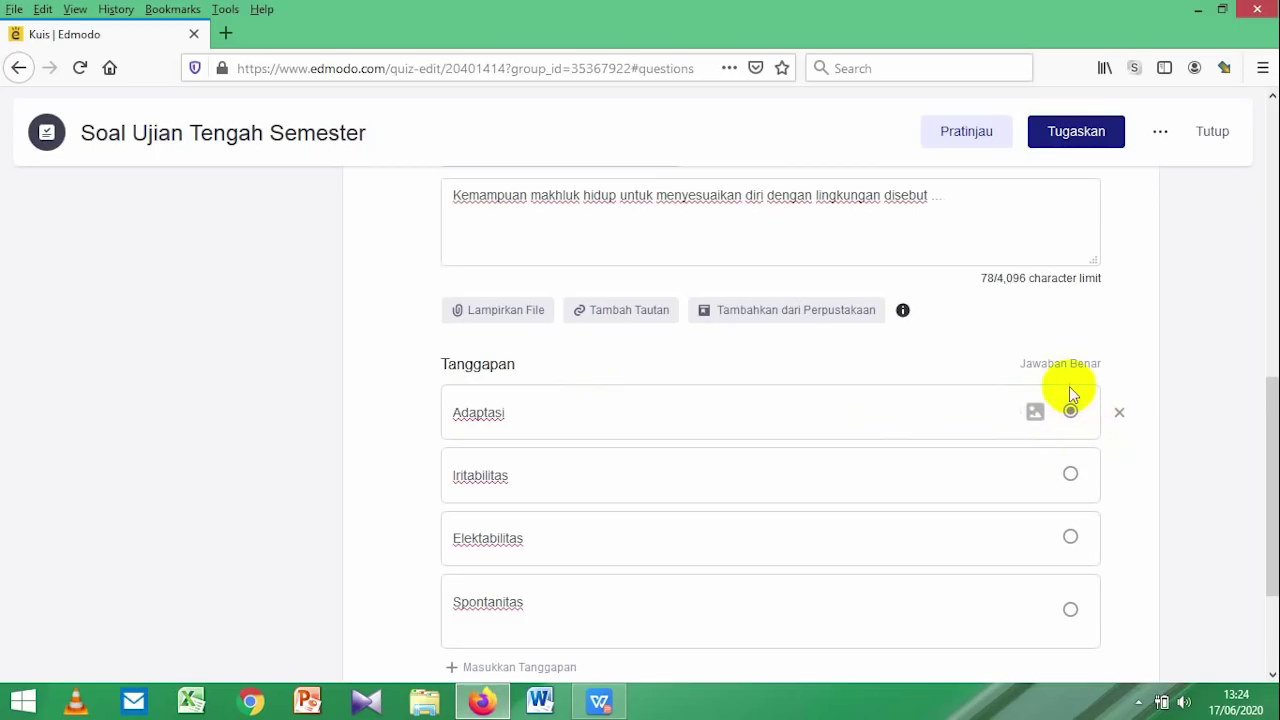
pyautogui.click(1266, 497)
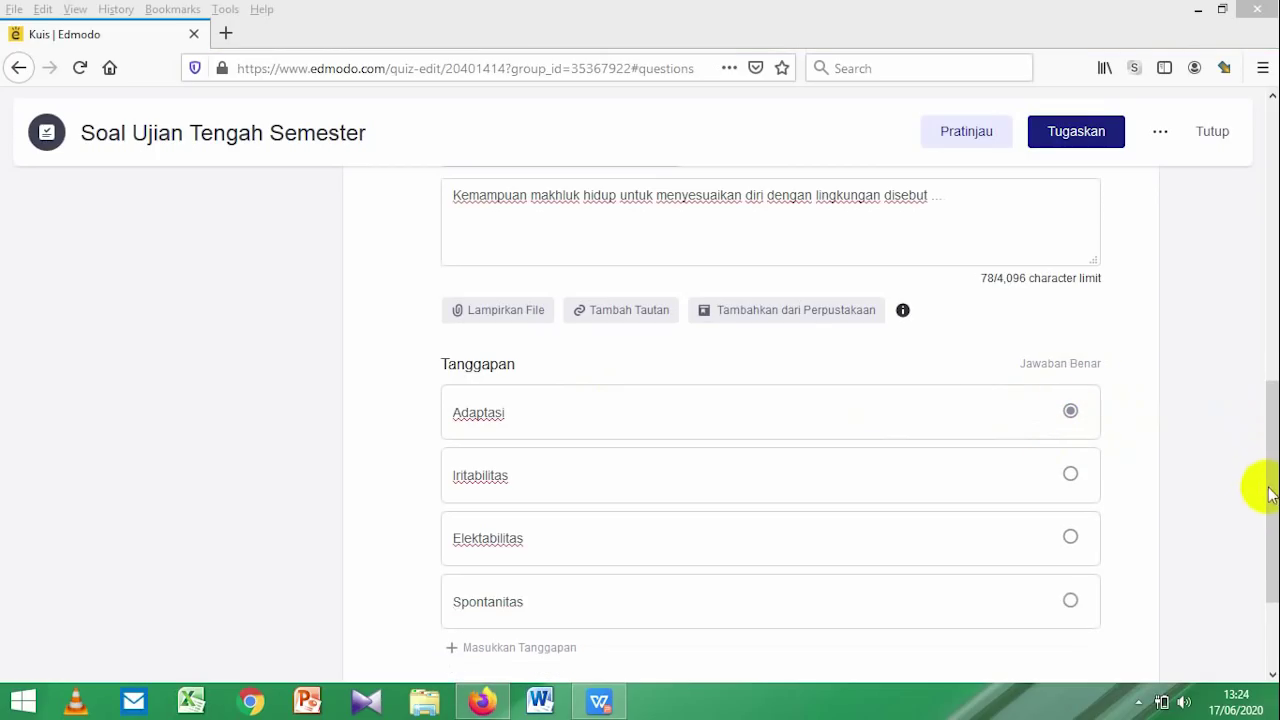
pyautogui.moveTo(1266, 497); pyautogui.dragTo(1272, 560)
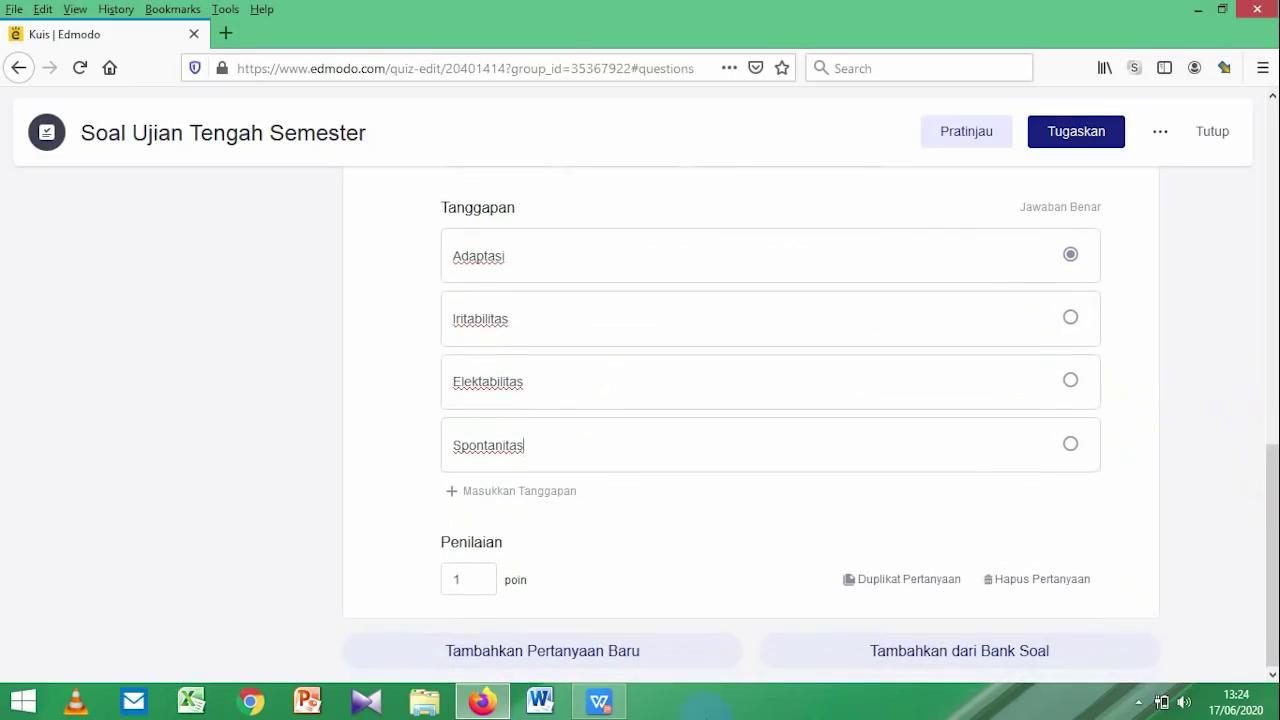
# Step: Switch to the WPS Office presentation and copy the question "Apa yang dimaksud dengan besaran?" from slide 5
pyautogui.click(600, 702)
pyautogui.moveTo(122, 568)
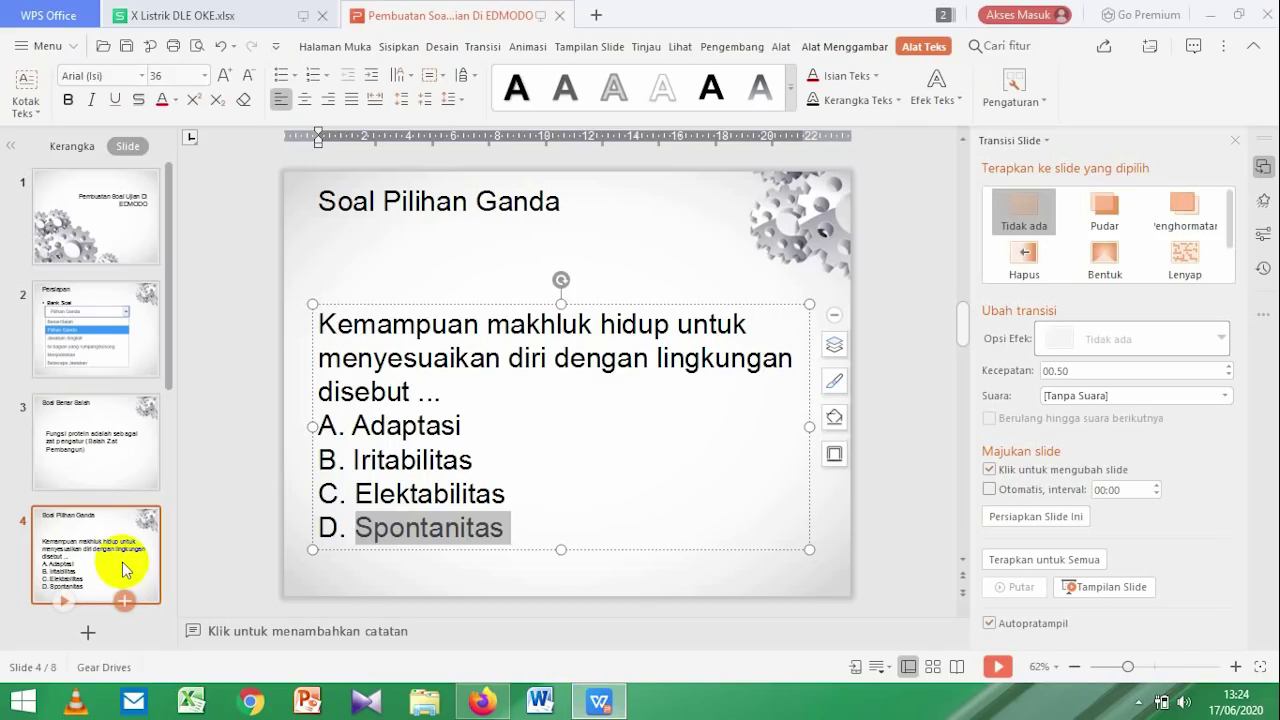
pyautogui.scroll(-2, 122, 562)
pyautogui.click(112, 530)
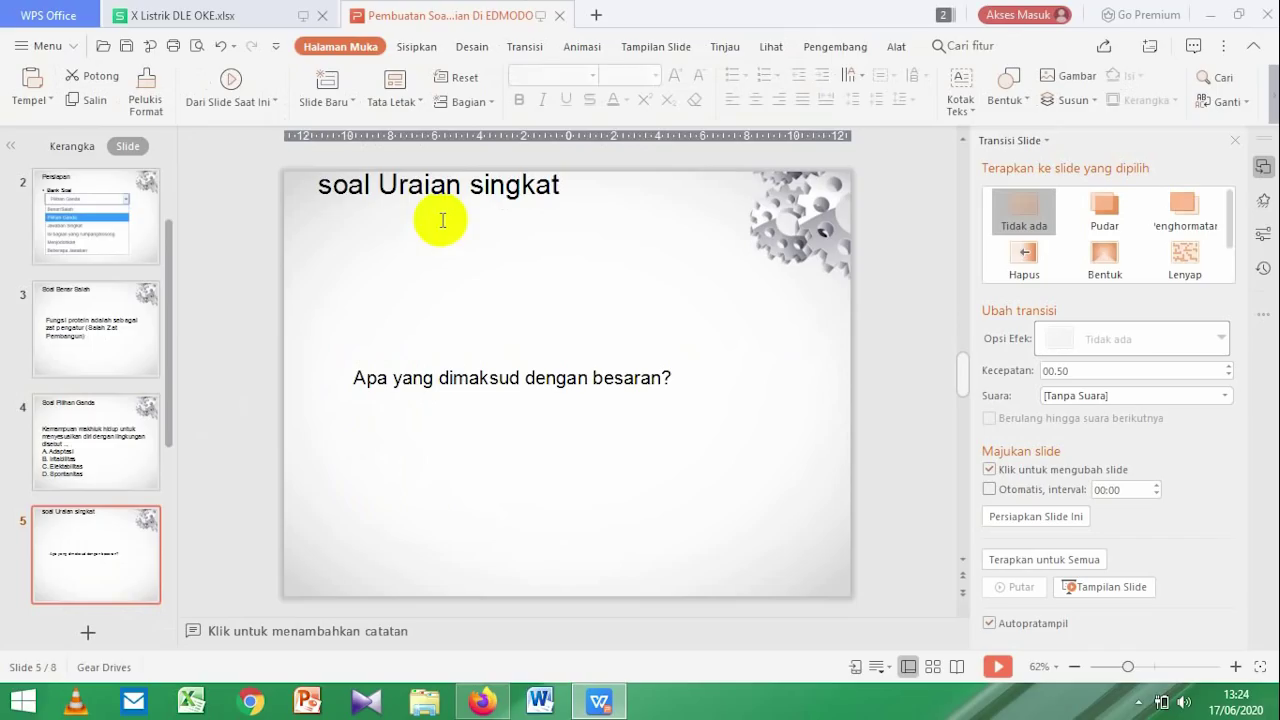
pyautogui.click(366, 377)
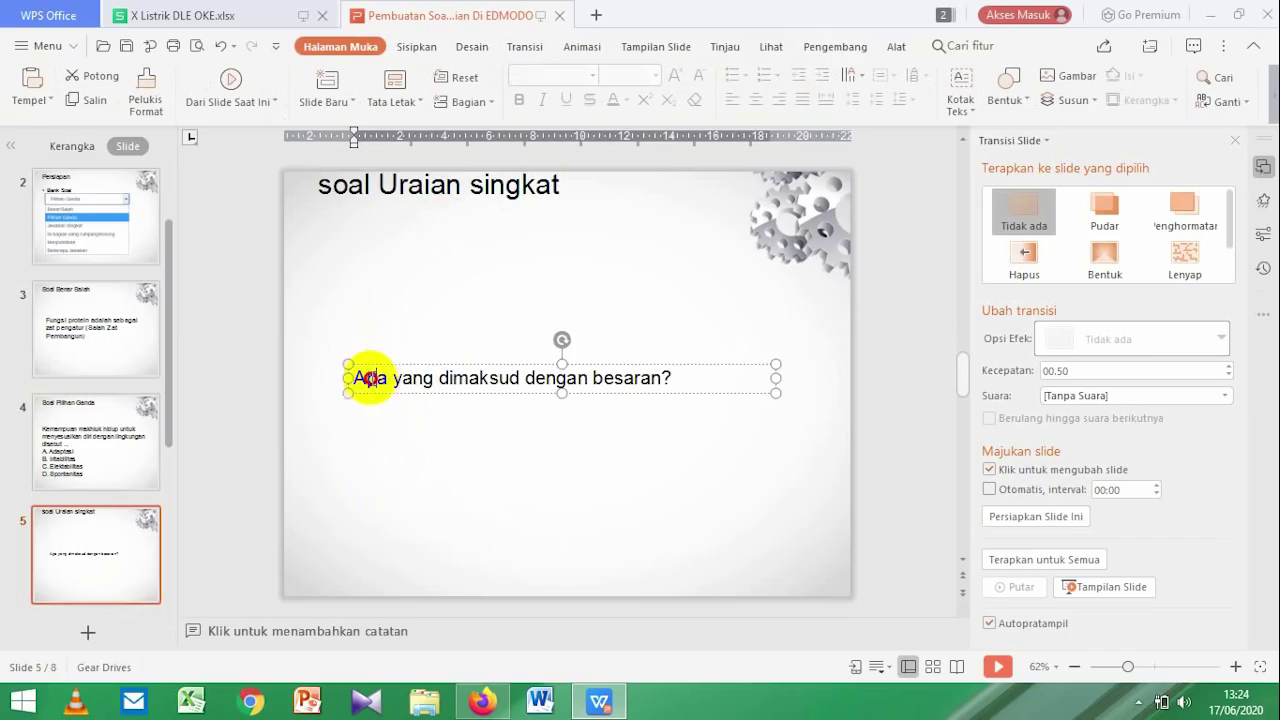
pyautogui.doubleClick(370, 378)
pyautogui.moveTo(351, 377); pyautogui.dragTo(694, 380)
pyautogui.hotkey('ctrl', 'c')
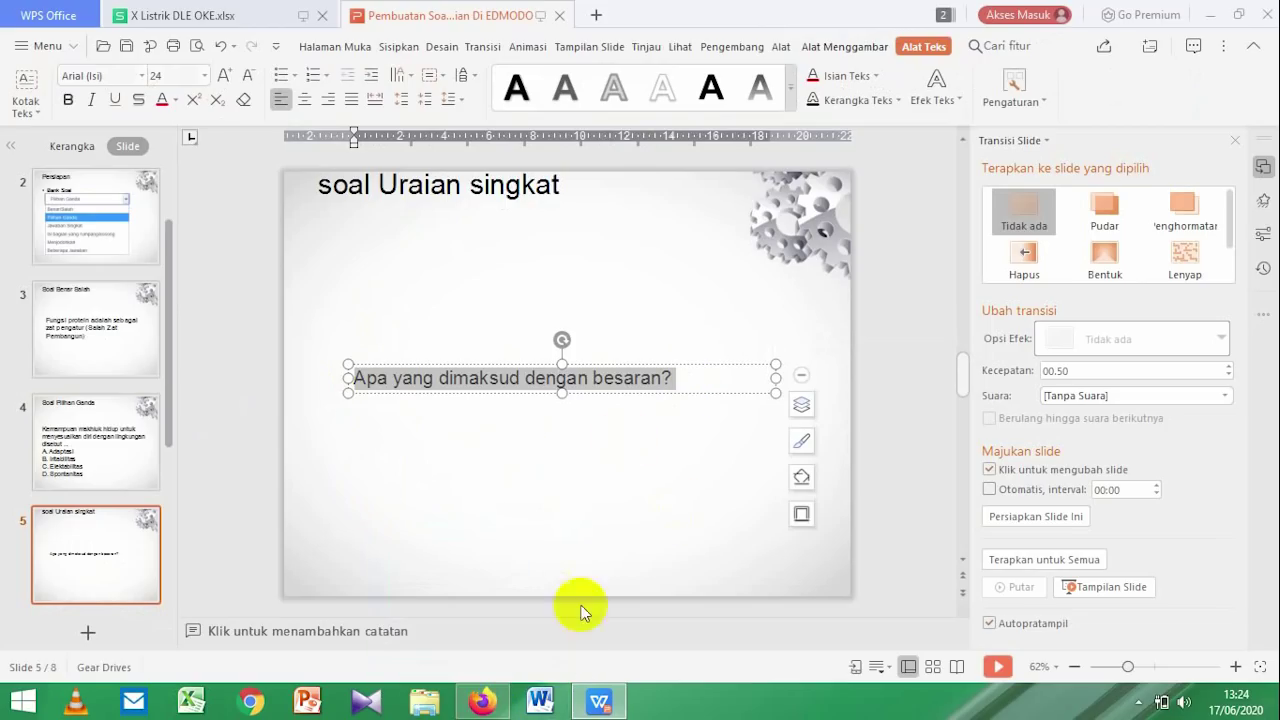
# Step: Back in the Edmodo quiz in Firefox, add a third question and set its type to Jawaban Singkat
pyautogui.click(599, 699)
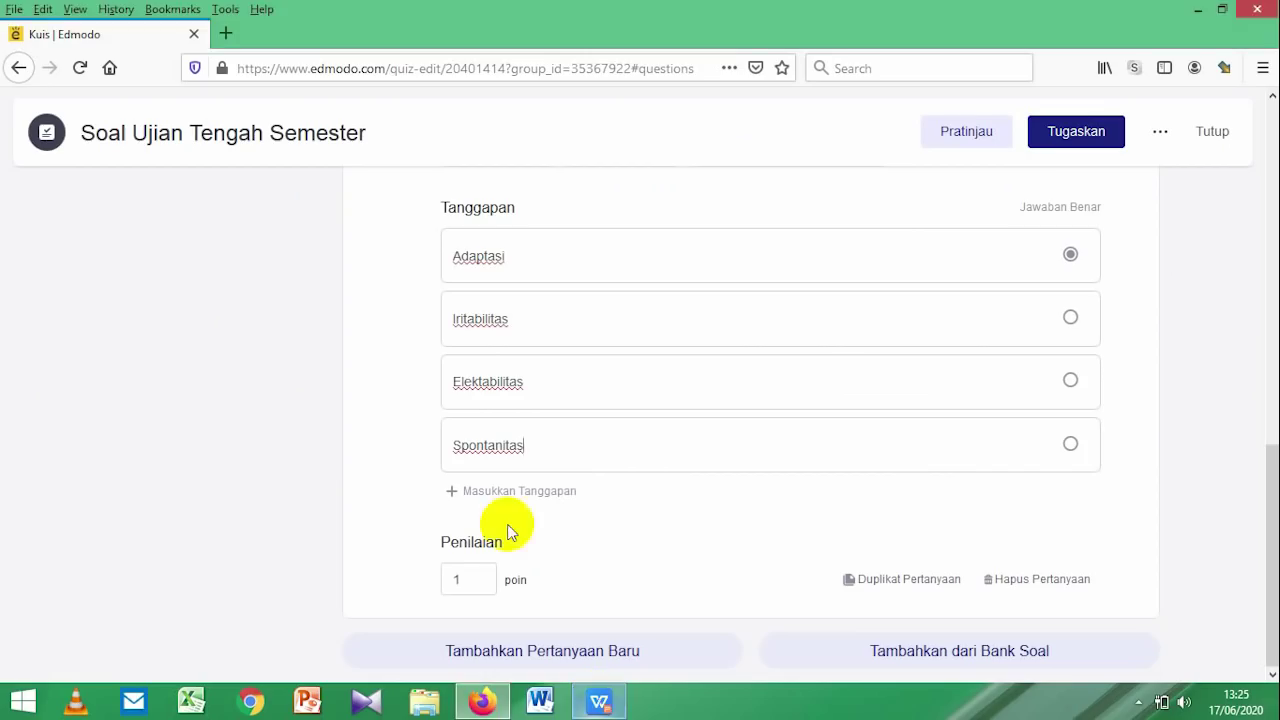
pyautogui.click(700, 665)
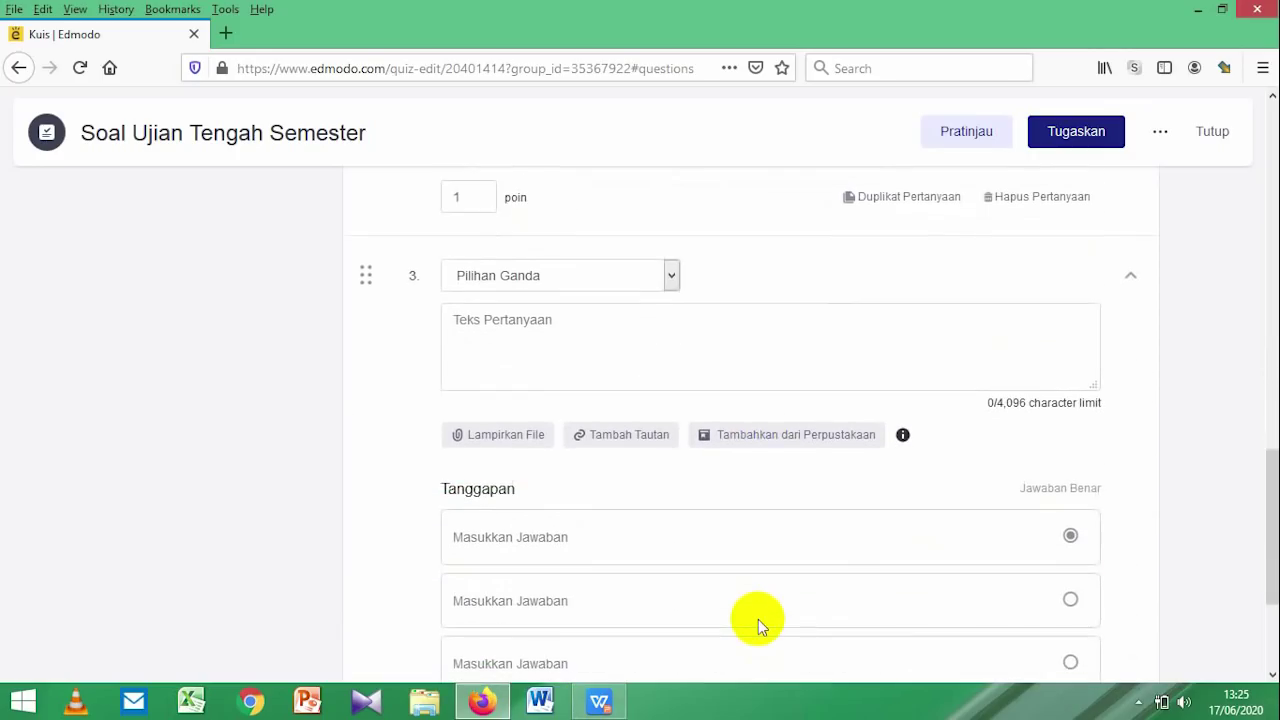
pyautogui.click(672, 182)
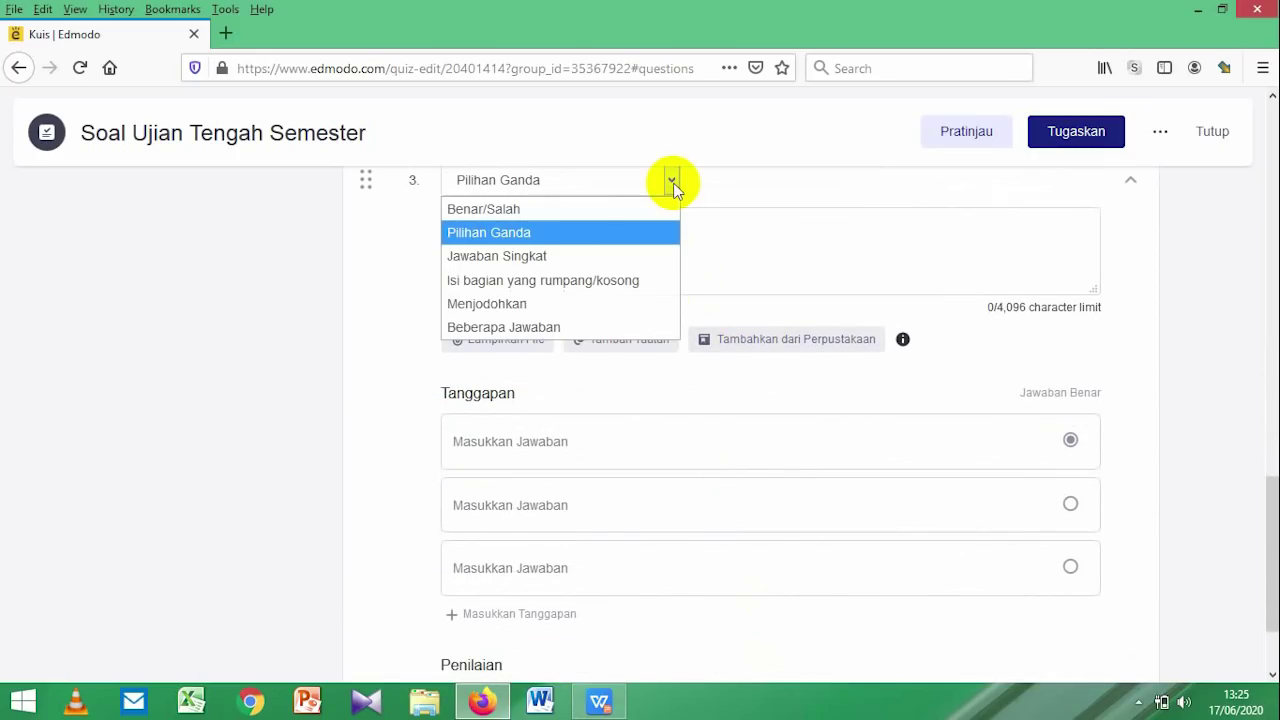
pyautogui.click(534, 258)
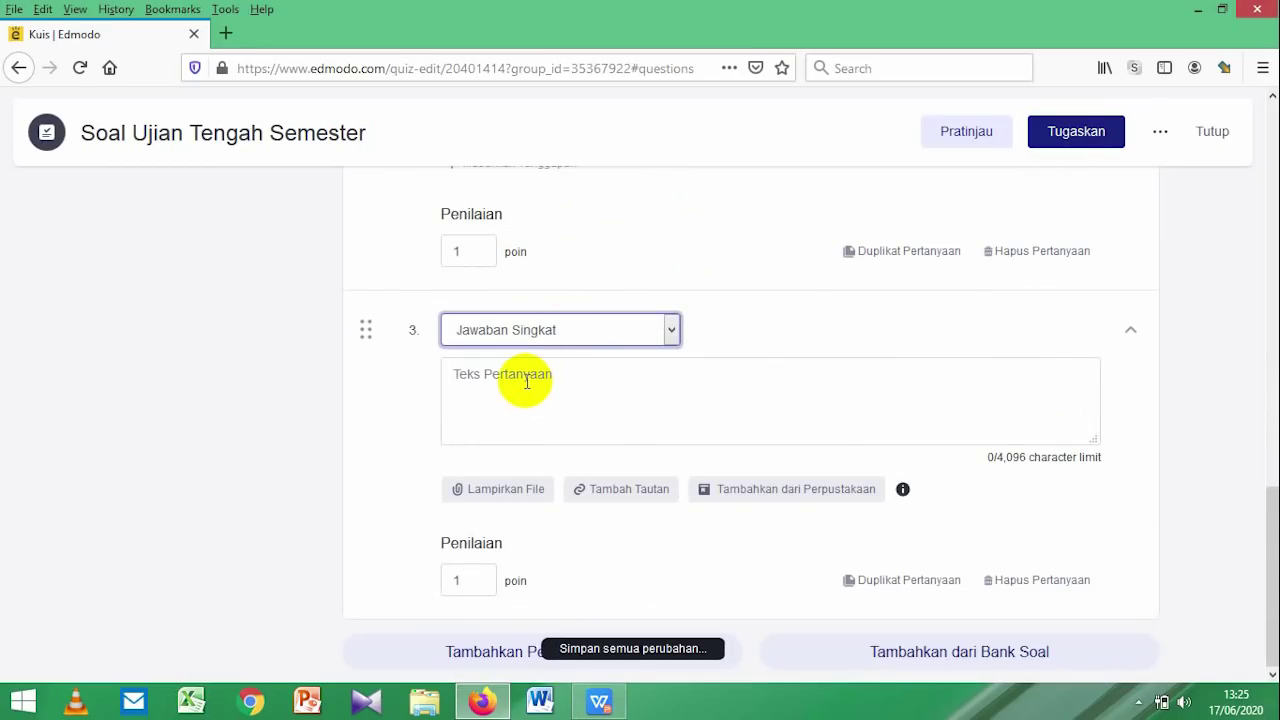
# Step: Paste the copied sentence "Apa yang dimaksud dengan besaran?" as question 3's text
pyautogui.click(527, 382)
pyautogui.scroll(2, 527, 382)
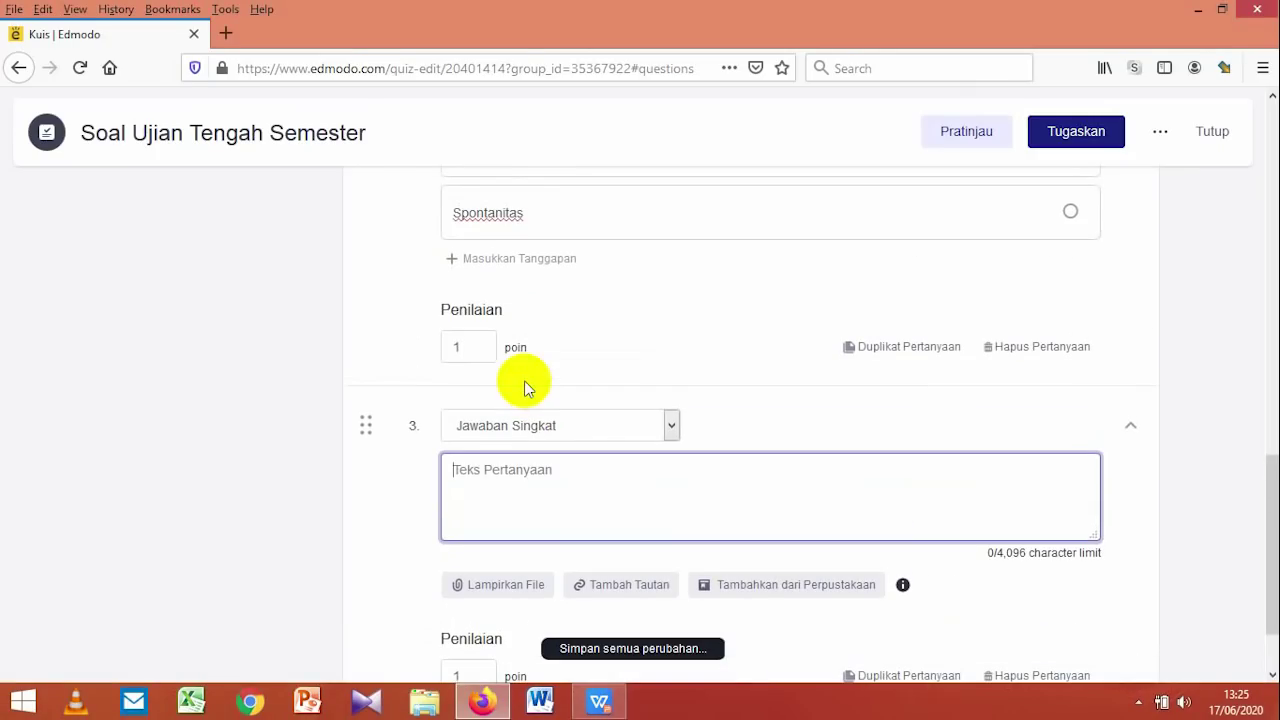
pyautogui.hotkey('ctrl', 'v')
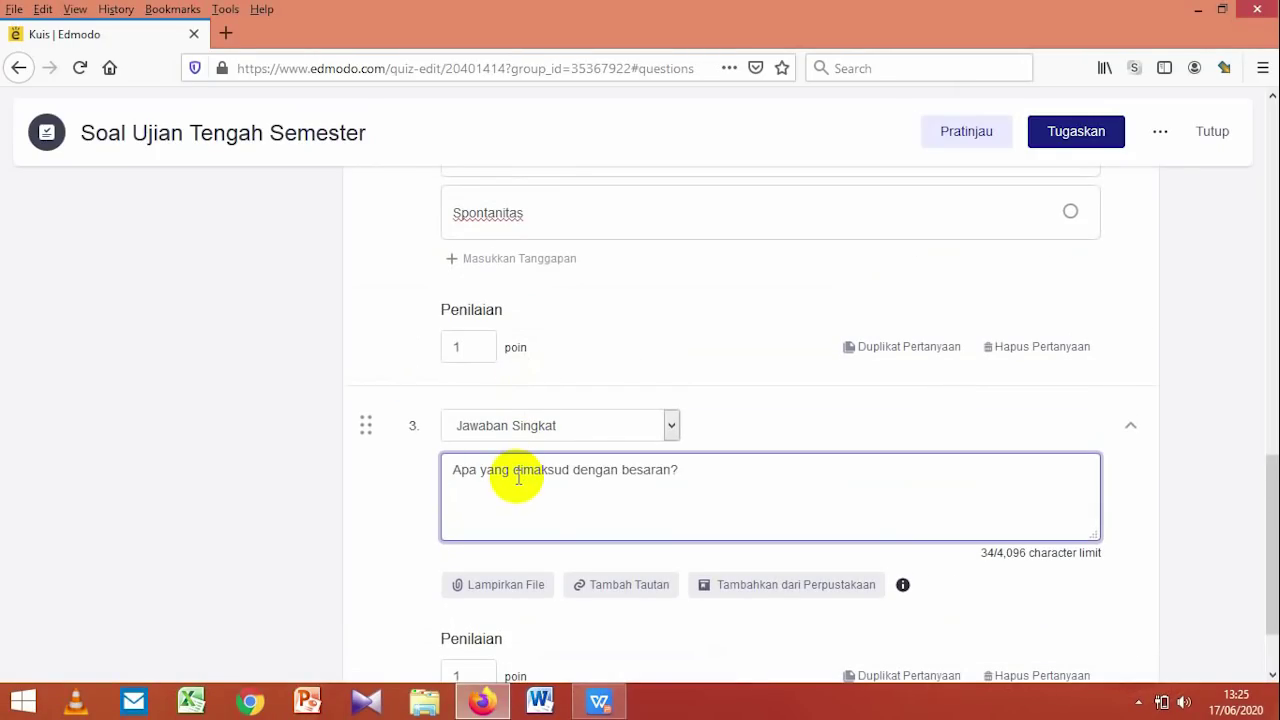
# Step: Set the score of question 2 and of question 3 to 15 points each
pyautogui.scroll(-2, 522, 483)
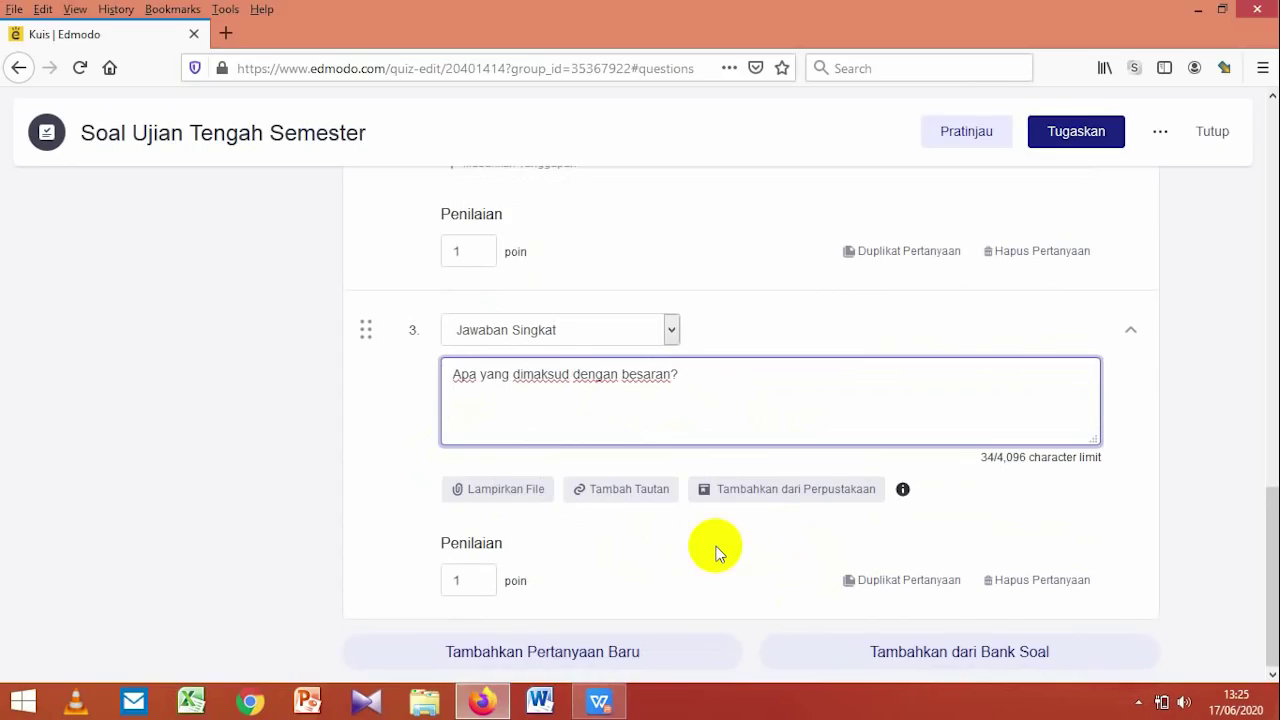
pyautogui.scroll(4, 714, 545)
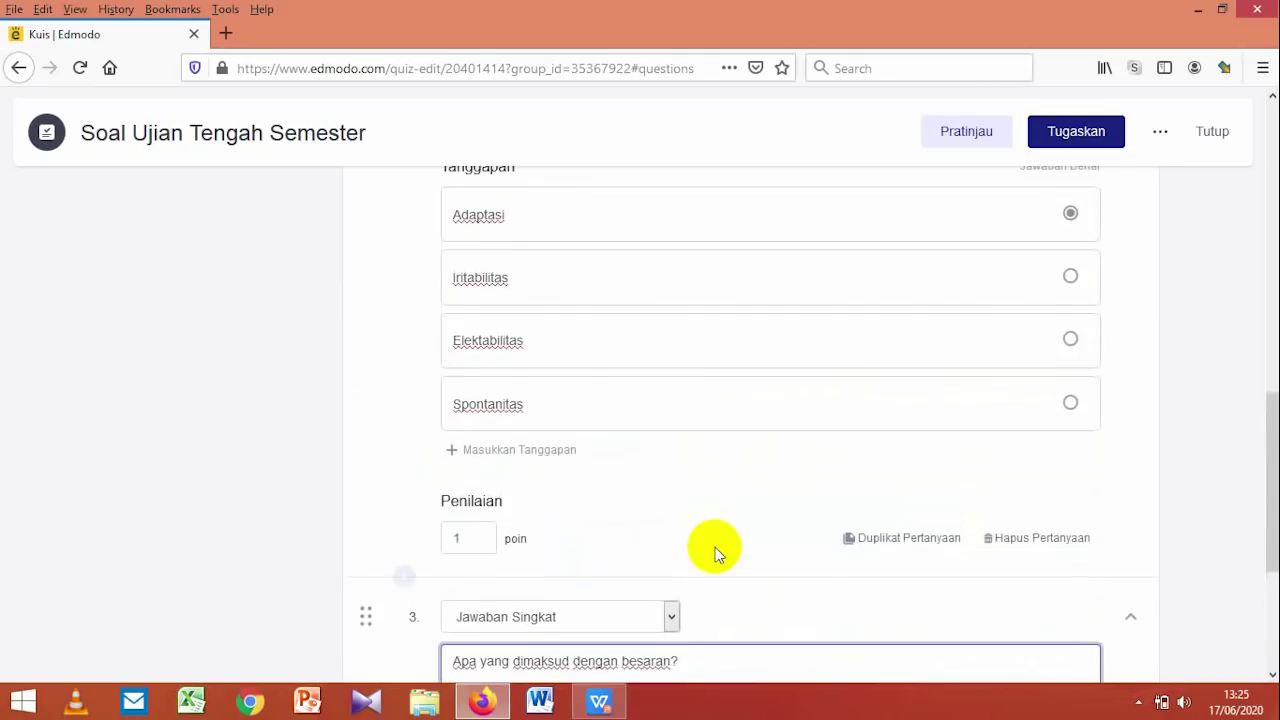
pyautogui.scroll(-4, 715, 553)
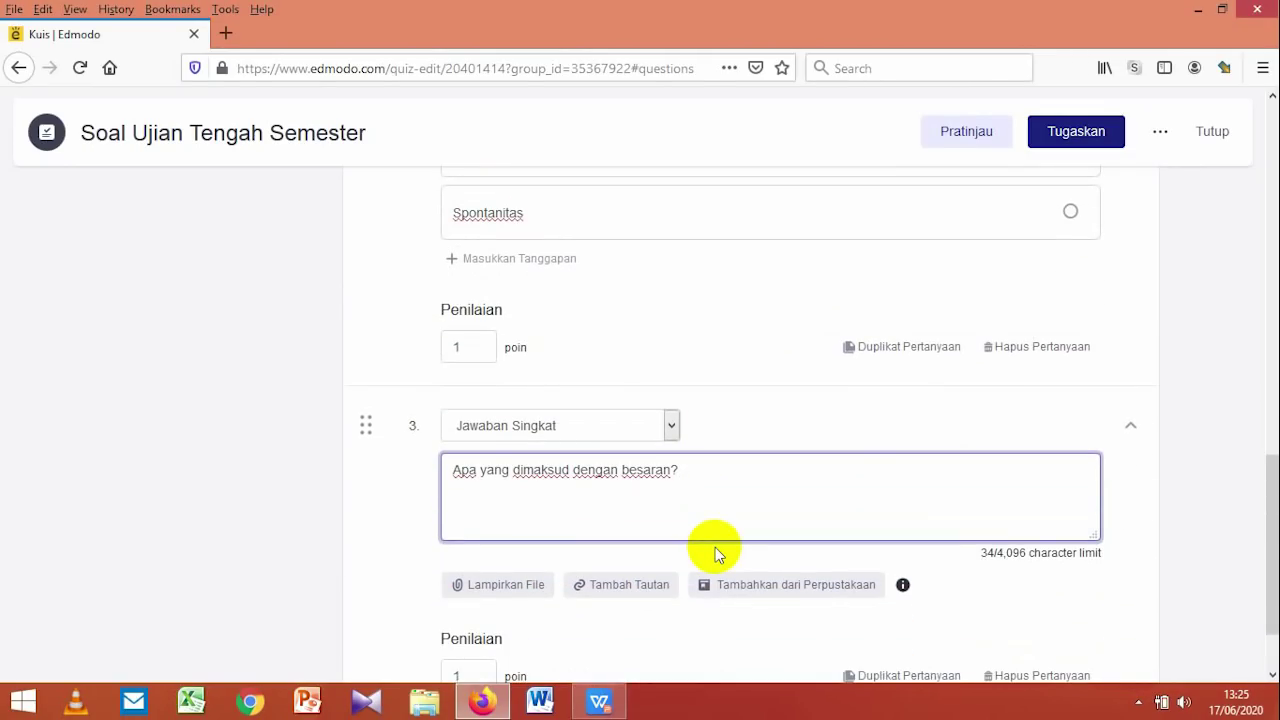
pyautogui.scroll(6, 715, 547)
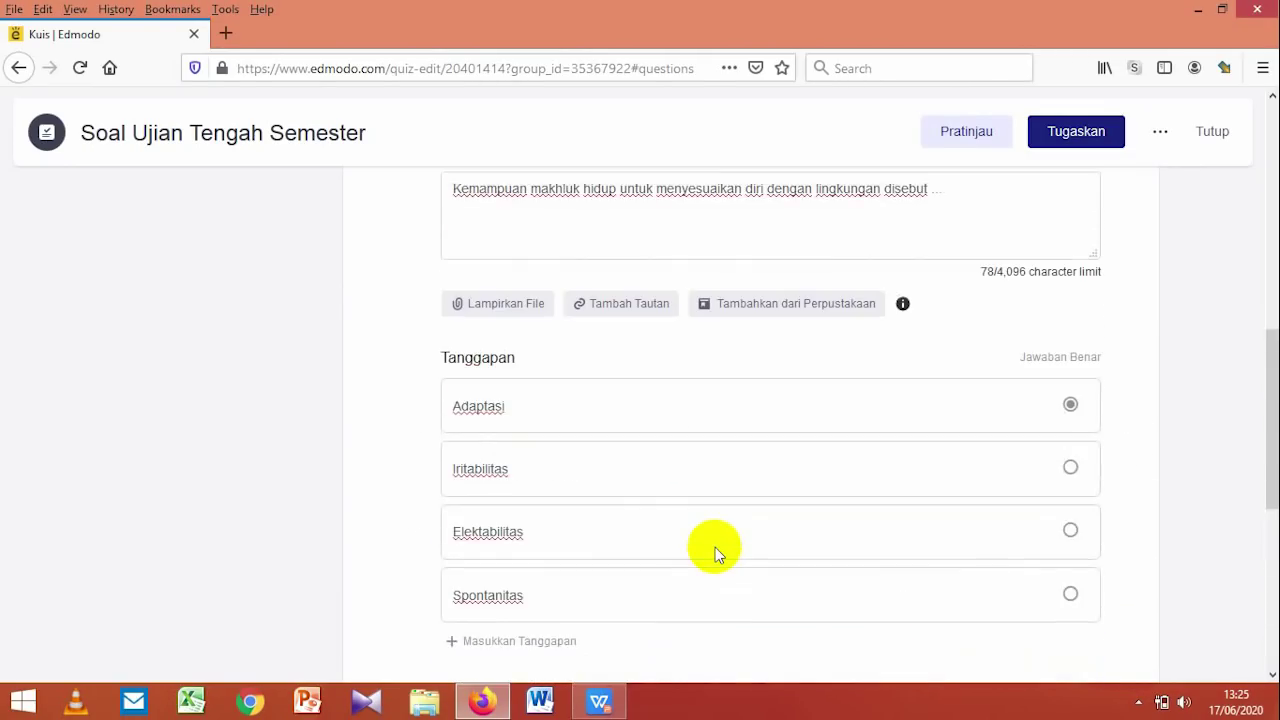
pyautogui.scroll(3, 715, 547)
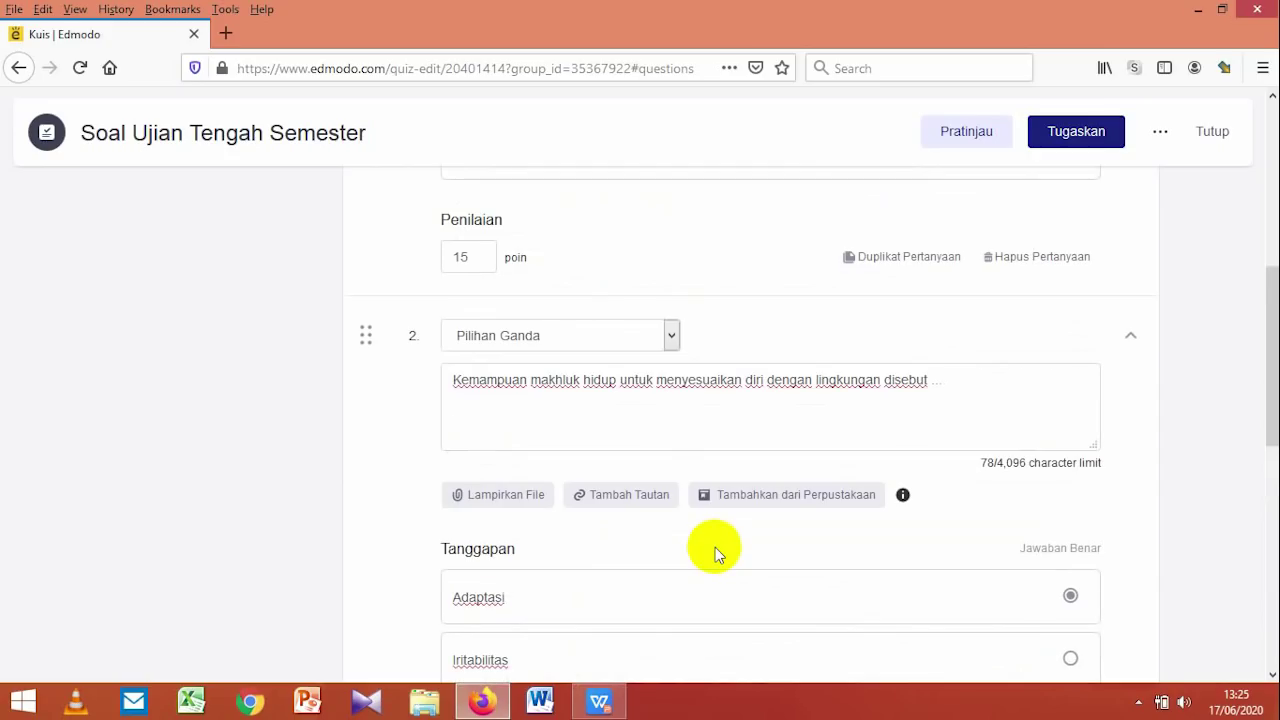
pyautogui.scroll(-5, 715, 547)
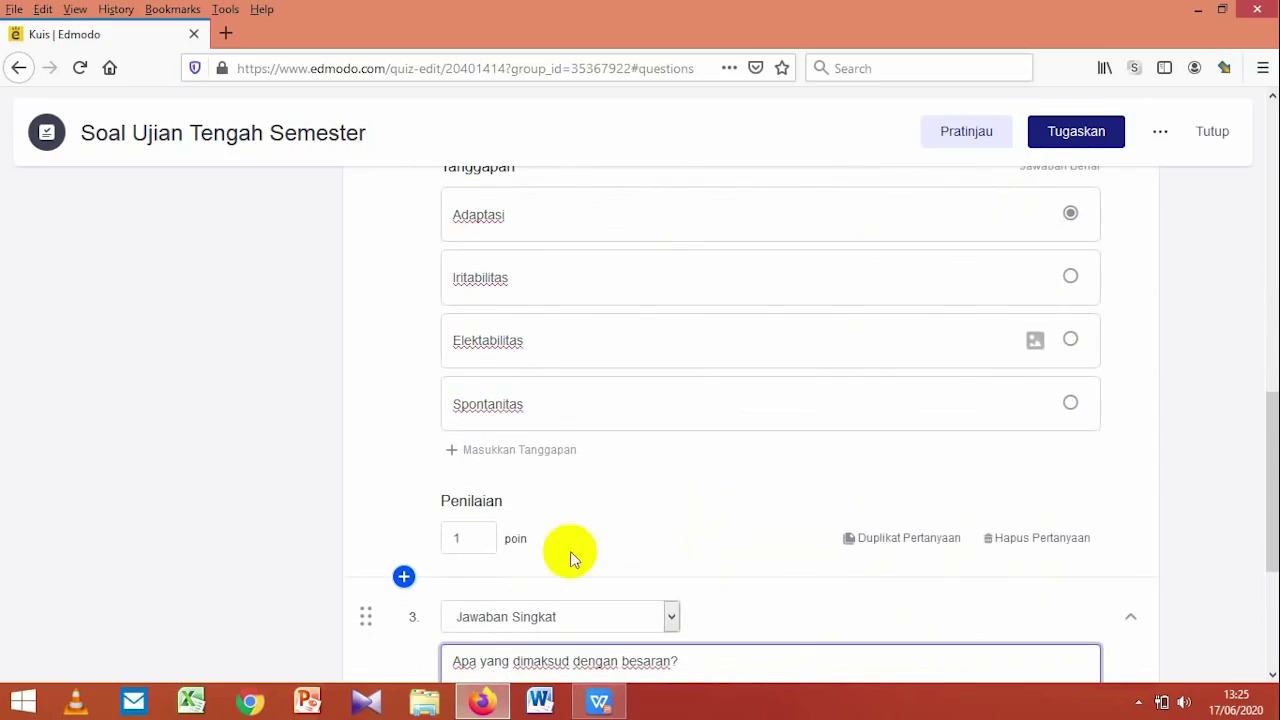
pyautogui.click(468, 534)
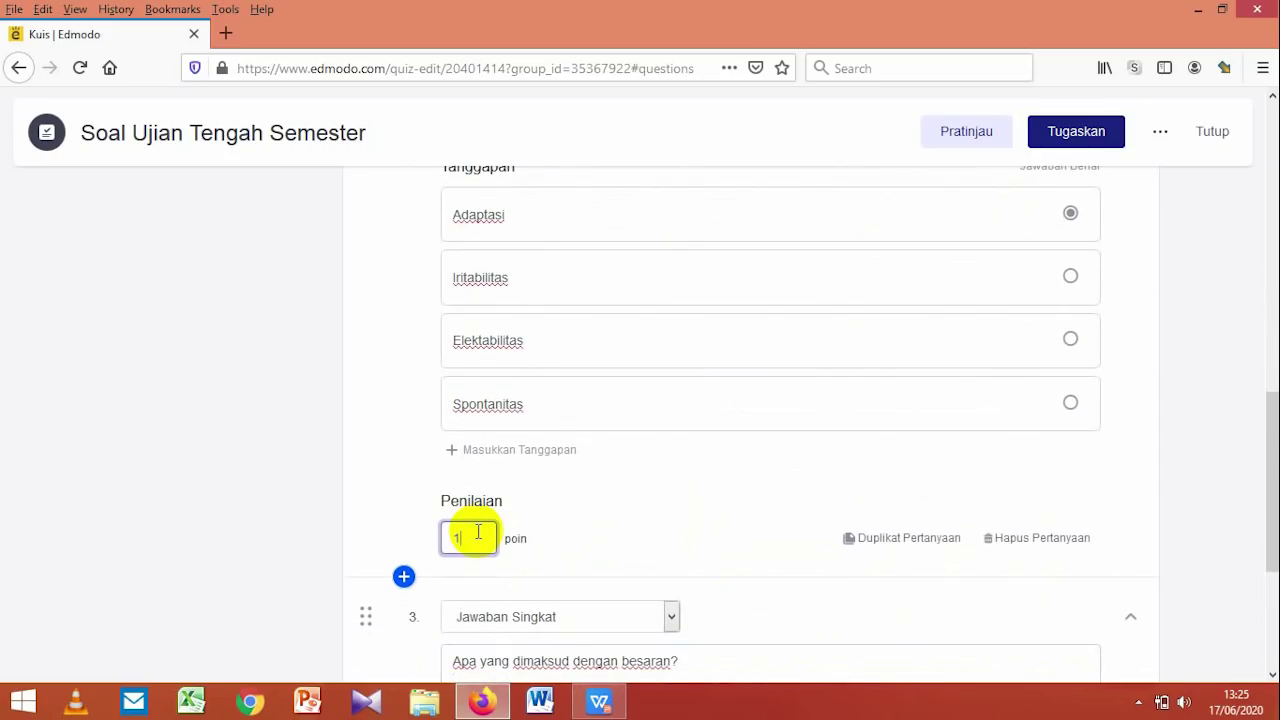
pyautogui.write('5')
pyautogui.scroll(-4, 478, 532)
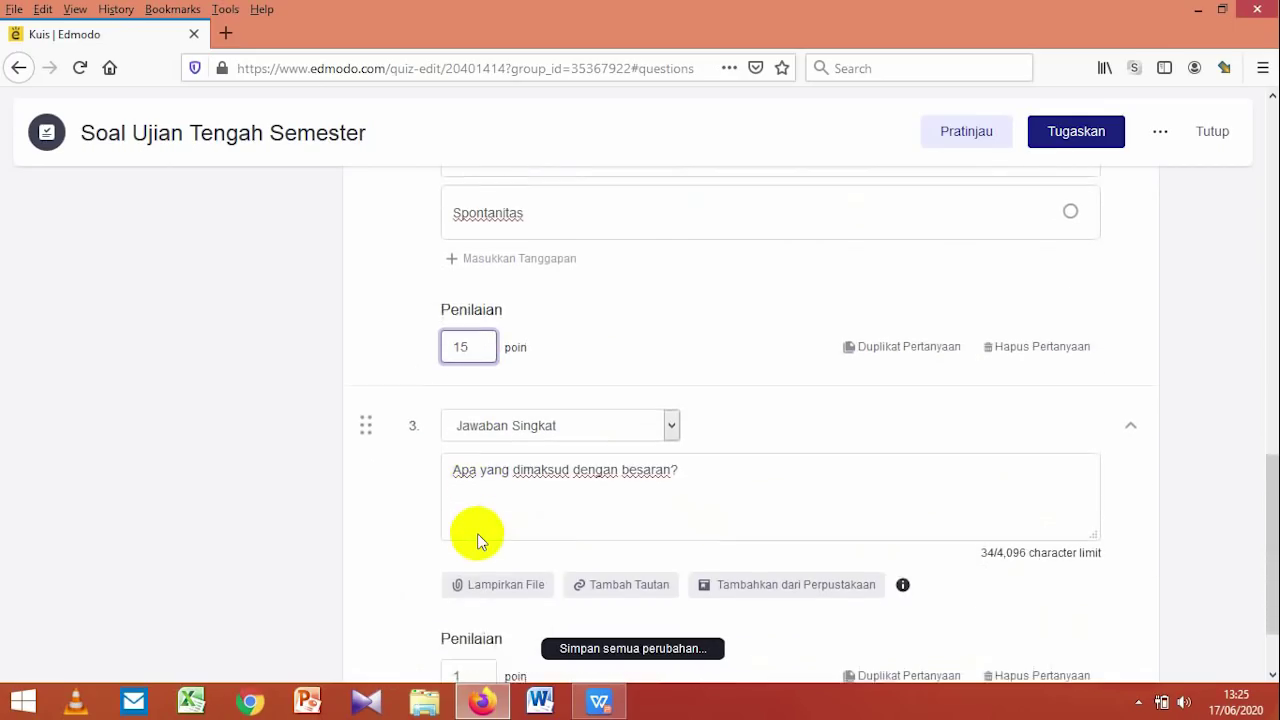
pyautogui.click(474, 579)
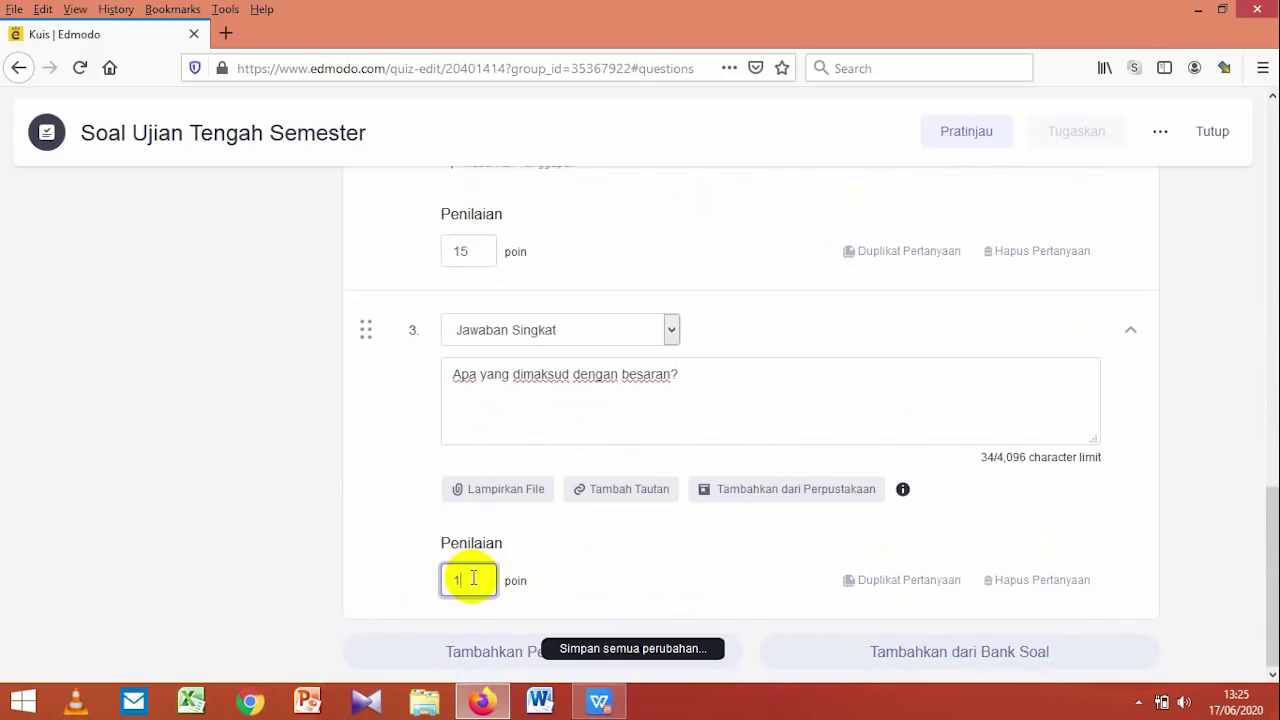
pyautogui.write('5')
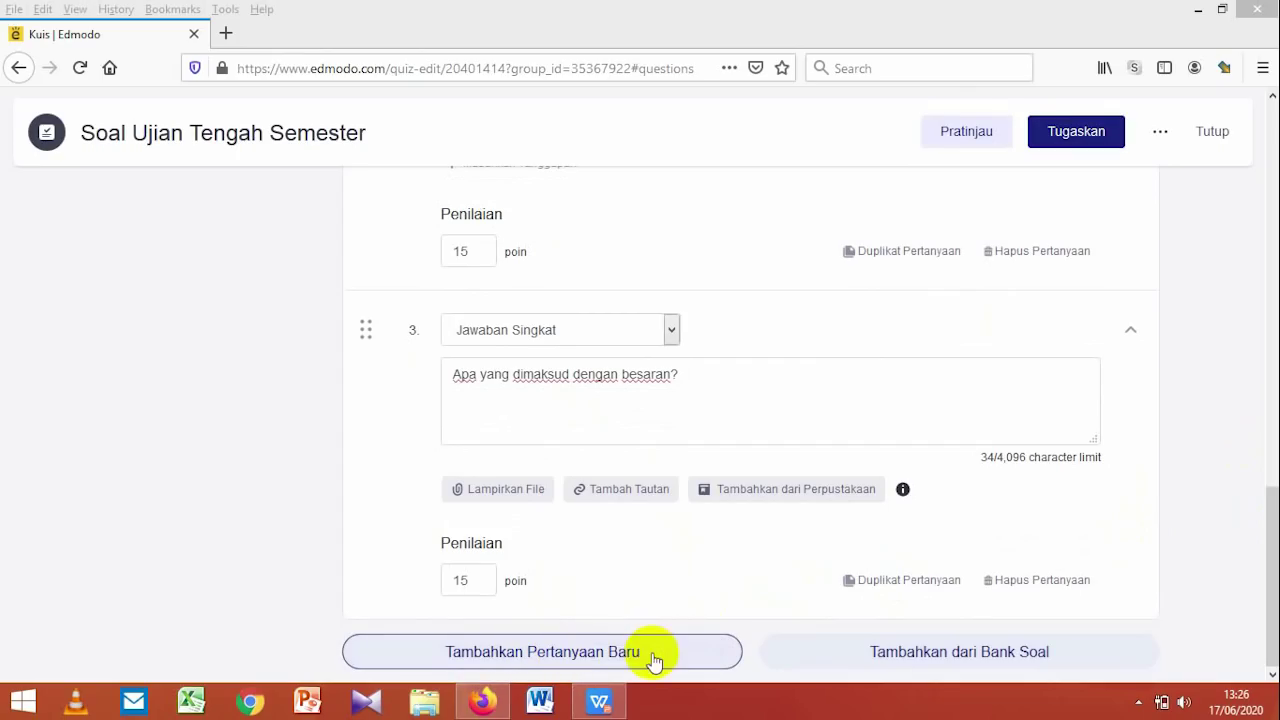
# Step: Add a fourth question to the quiz below question 3
pyautogui.click(670, 655)
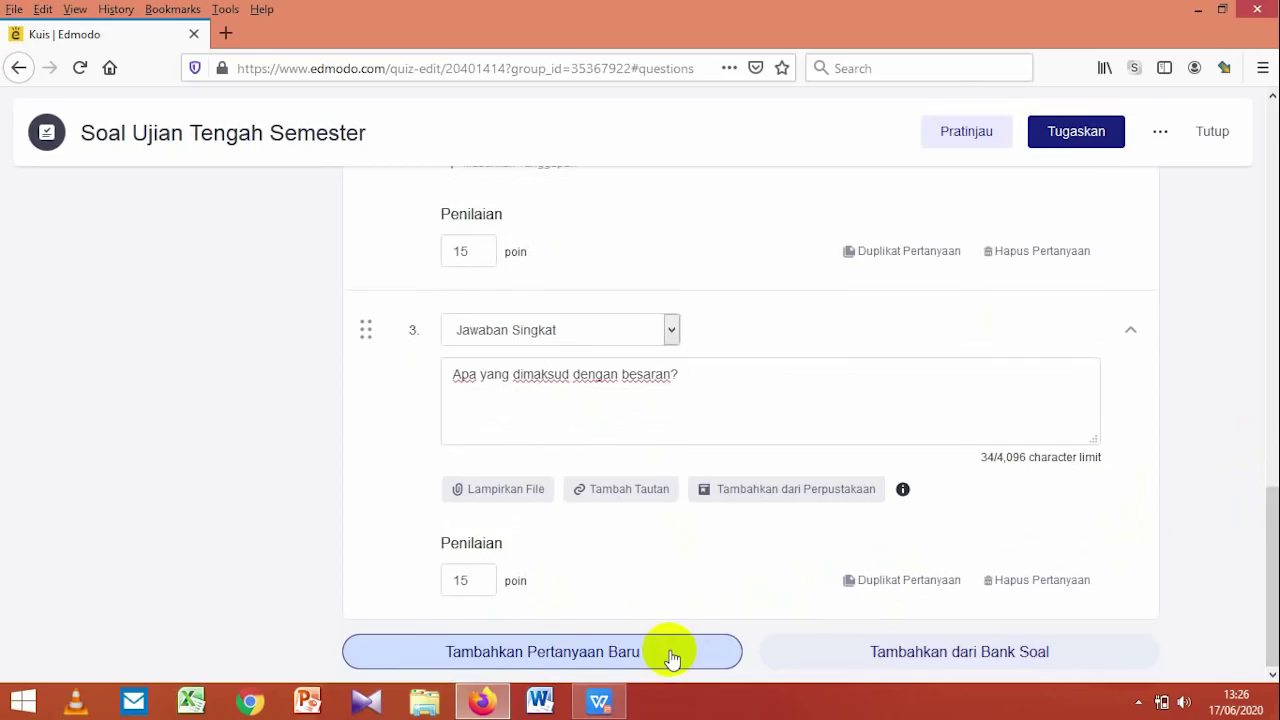
pyautogui.click(670, 655)
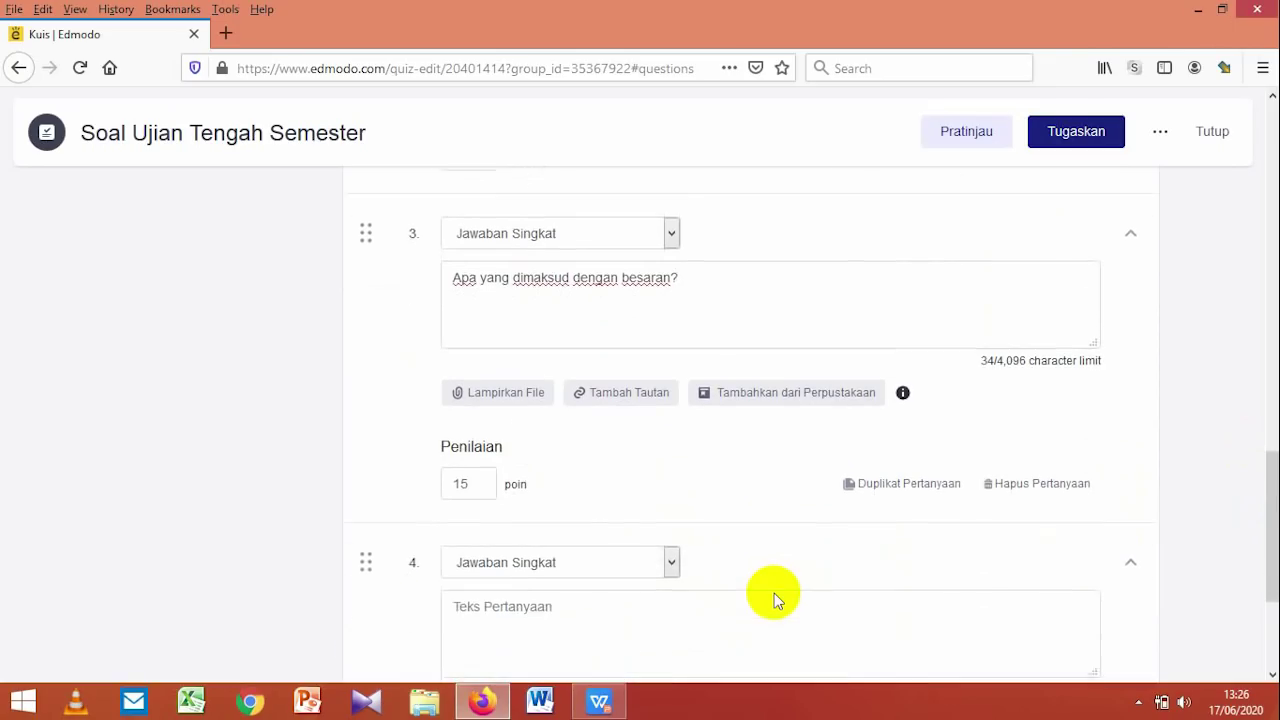
pyautogui.scroll(-2, 776, 600)
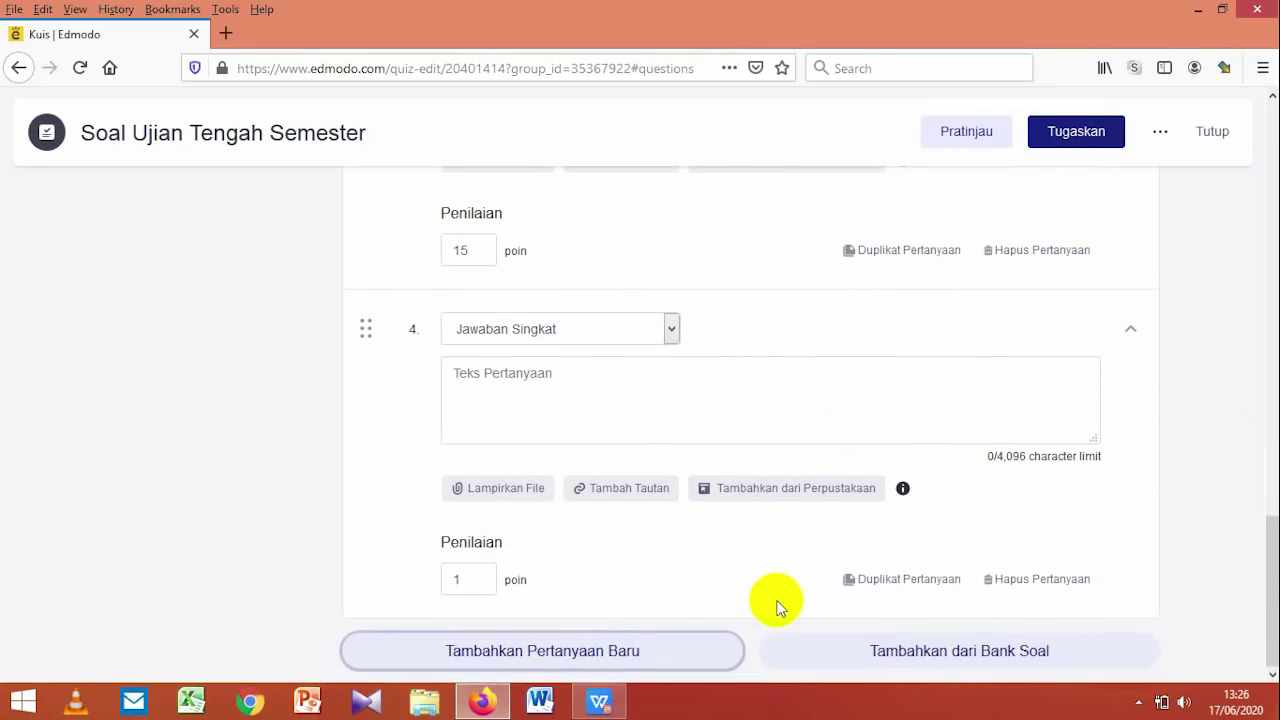
# Step: Switch to the WPS Office presentation and copy the sentence "Warna Bendera Indonesia Adalah.......dan......" from slide 6
pyautogui.click(598, 700)
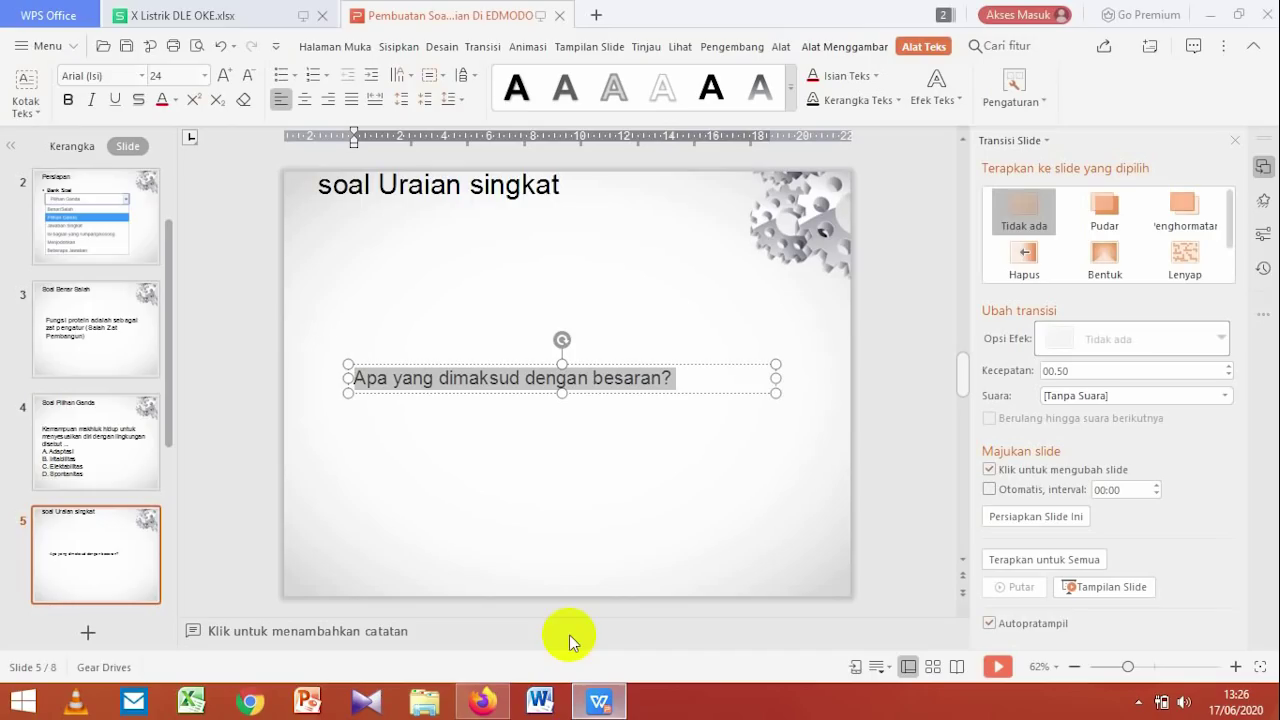
pyautogui.click(94, 537)
pyautogui.scroll(-1, 97, 543)
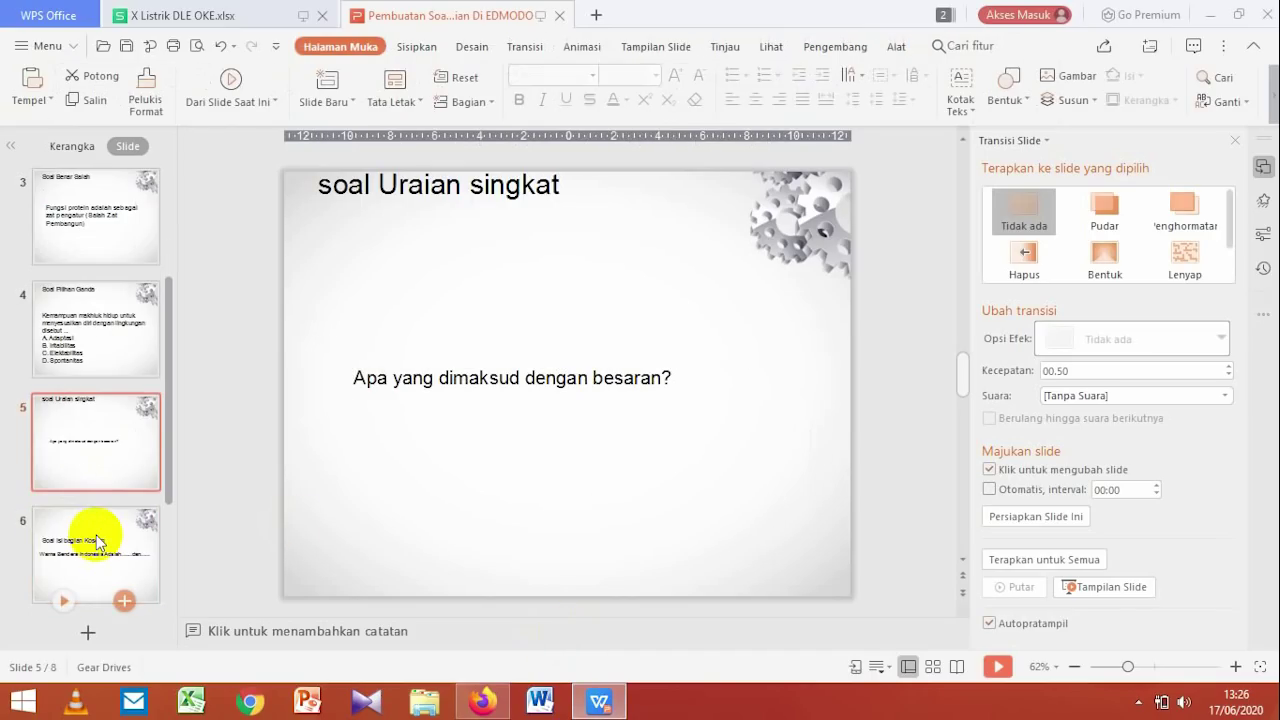
pyautogui.click(98, 528)
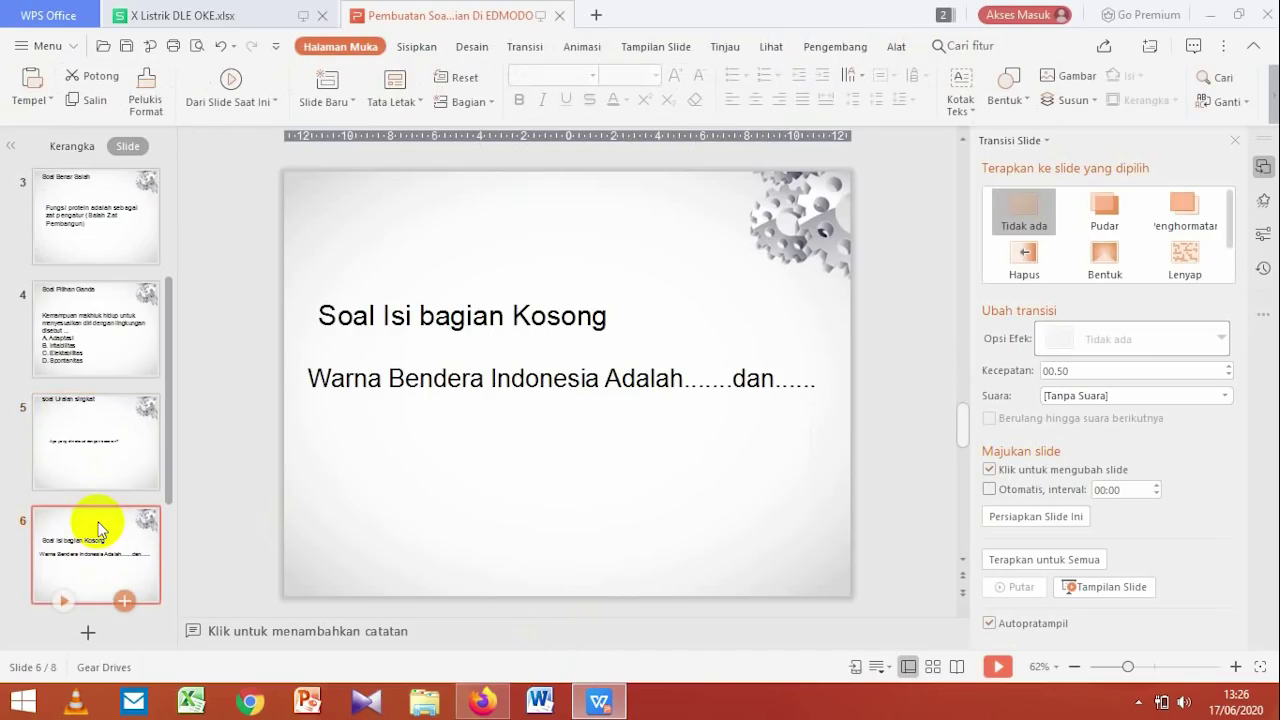
pyautogui.scroll(-1, 97, 525)
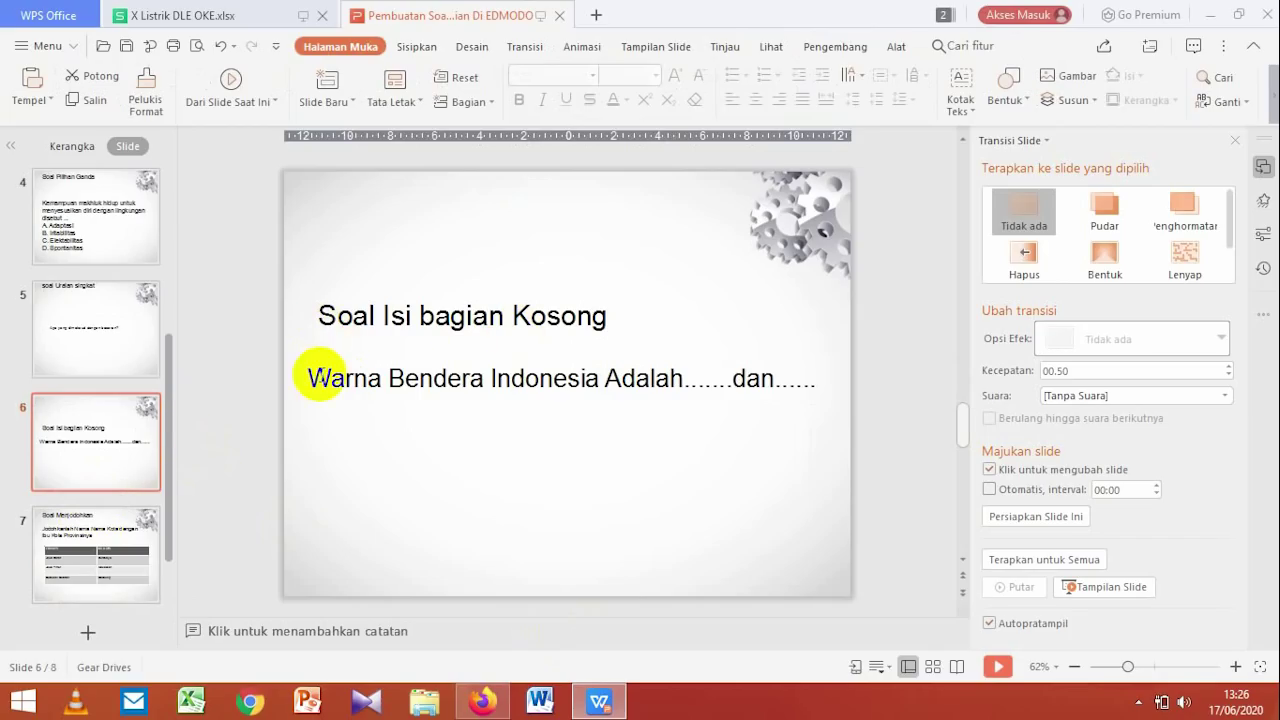
pyautogui.moveTo(310, 376); pyautogui.dragTo(826, 389)
pyautogui.hotkey('ctrl', 'c')
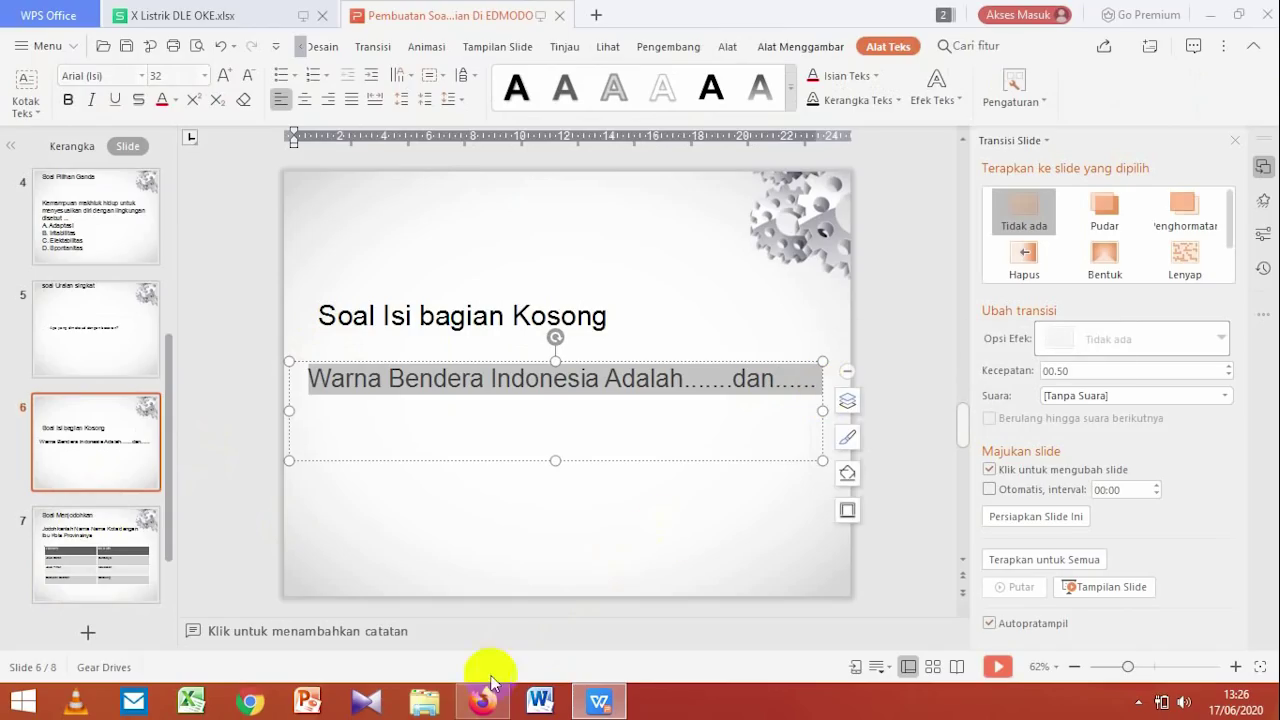
# Step: Back in the Edmodo quiz in Firefox, set question 4's type to Isi bagian yang rumpang/kosong and paste the copied sentence as its text
pyautogui.click(484, 700)
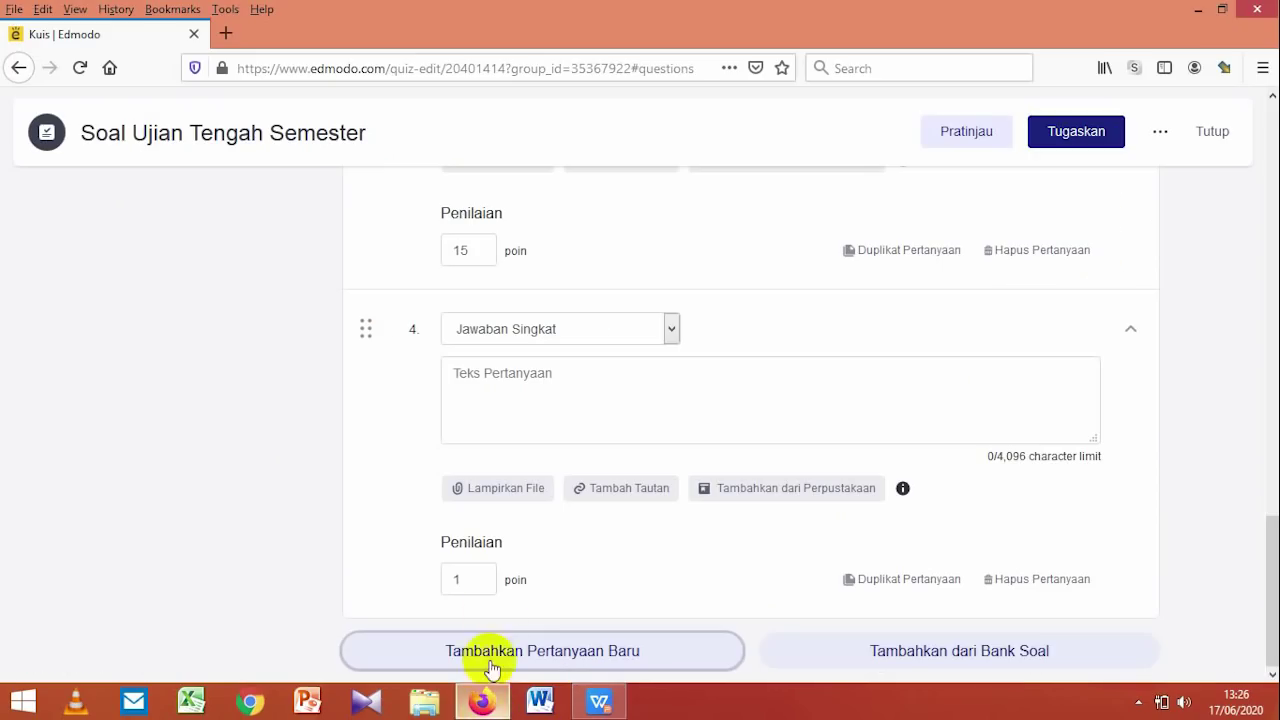
pyautogui.click(672, 329)
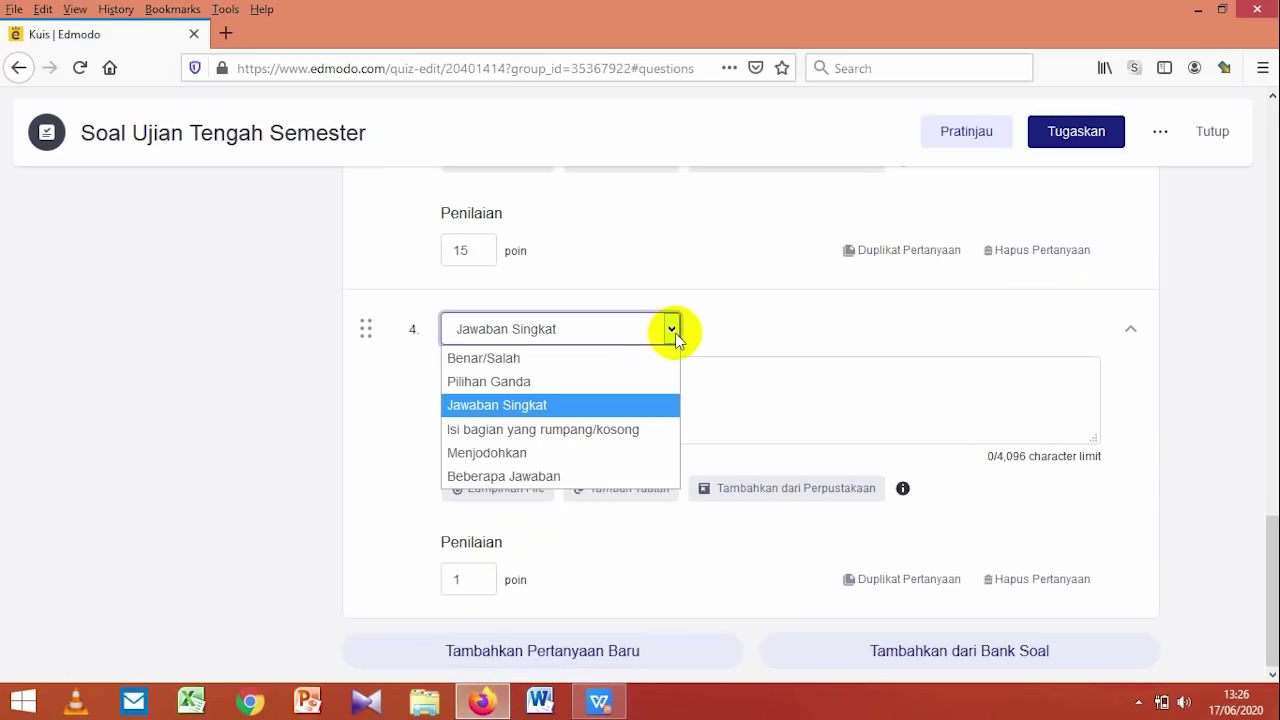
pyautogui.click(597, 431)
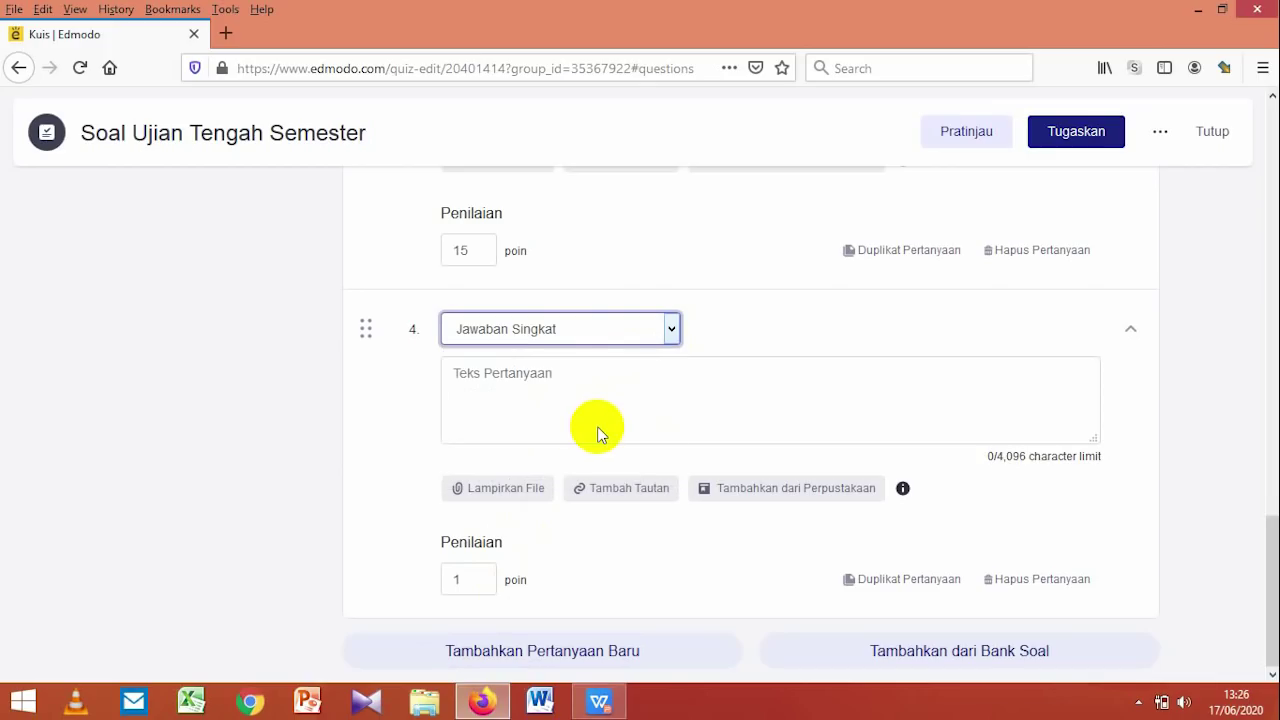
pyautogui.scroll(-2, 600, 430)
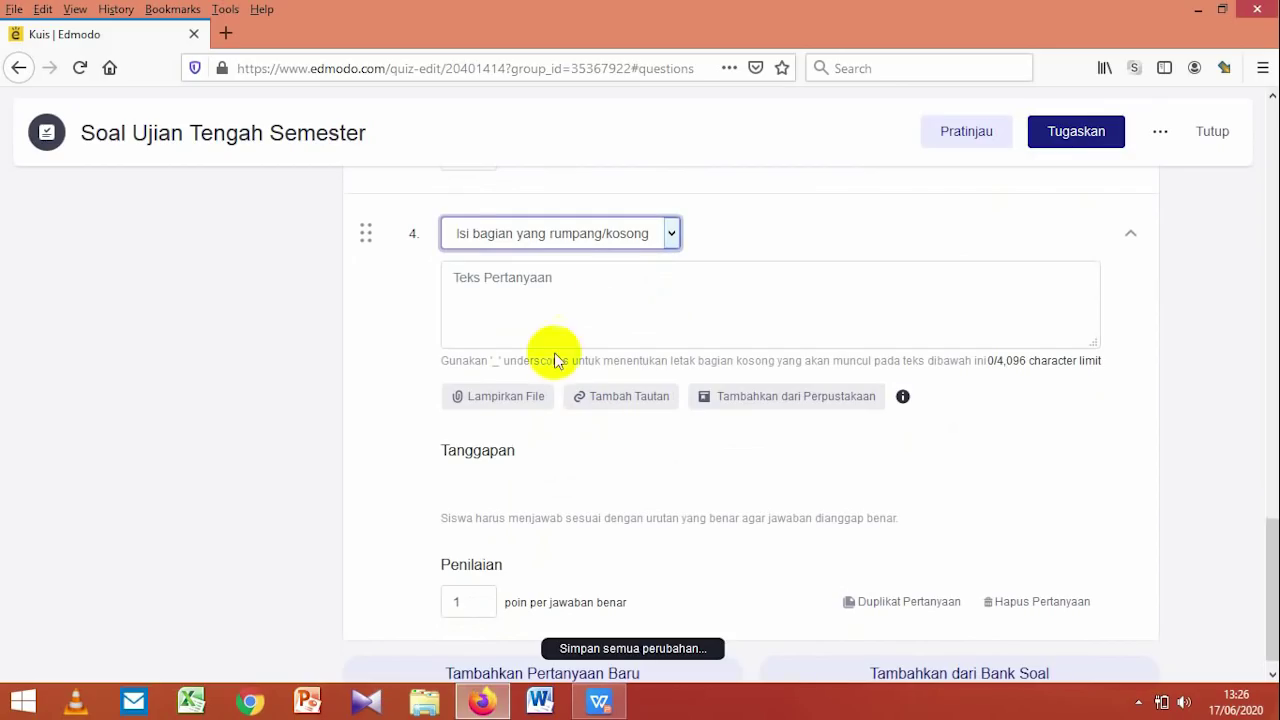
pyautogui.click(550, 302)
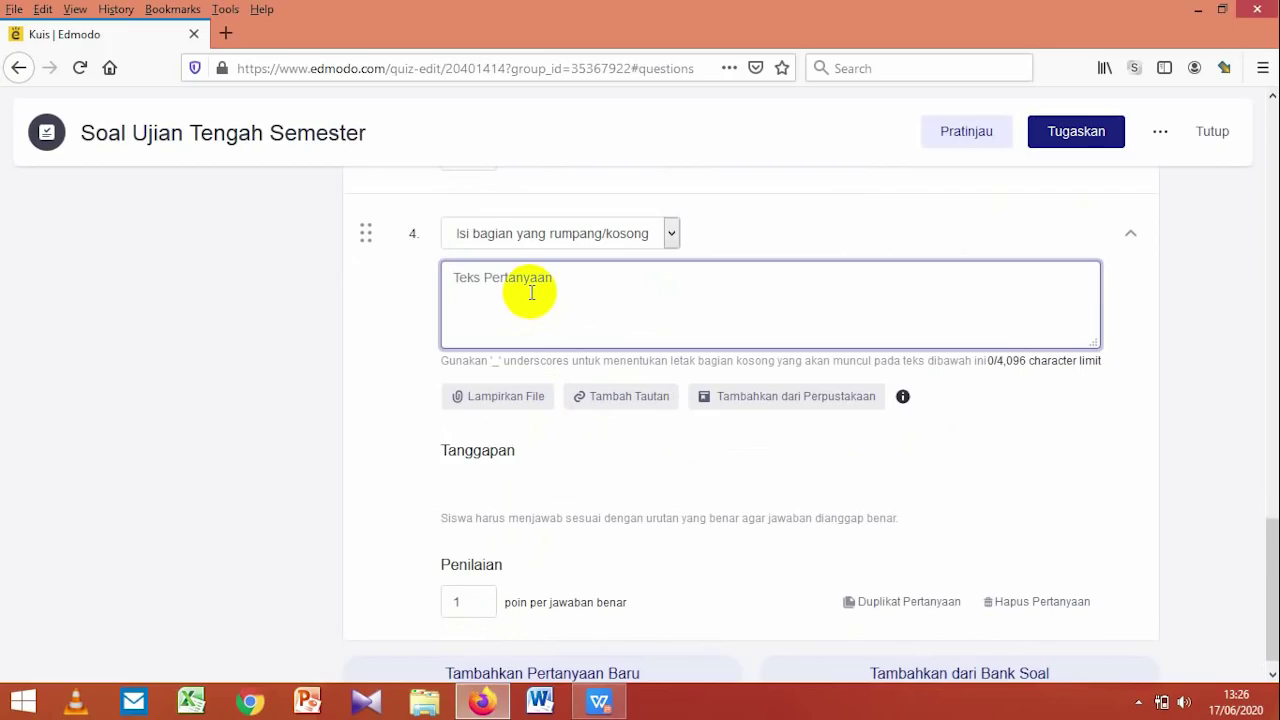
pyautogui.hotkey('ctrl', 'v')
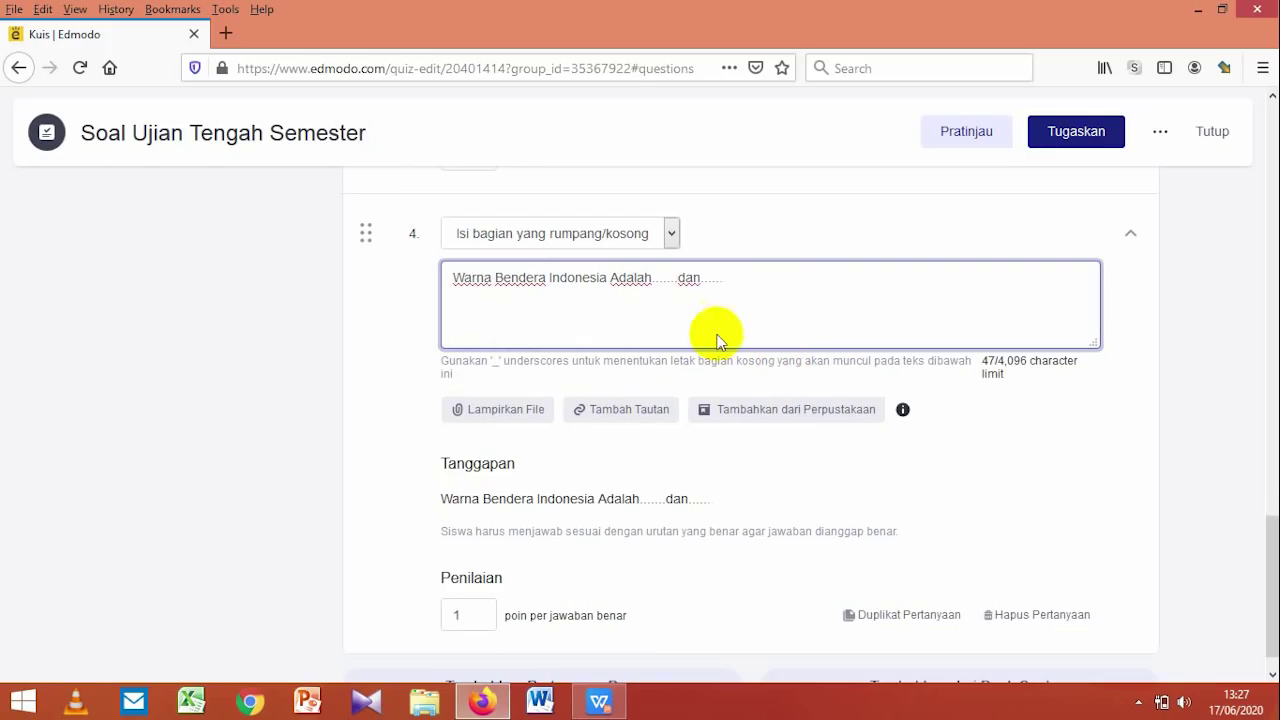
# Step: Delete the dots between "Adalah" and "dan" in question 4's text
pyautogui.click(678, 285)
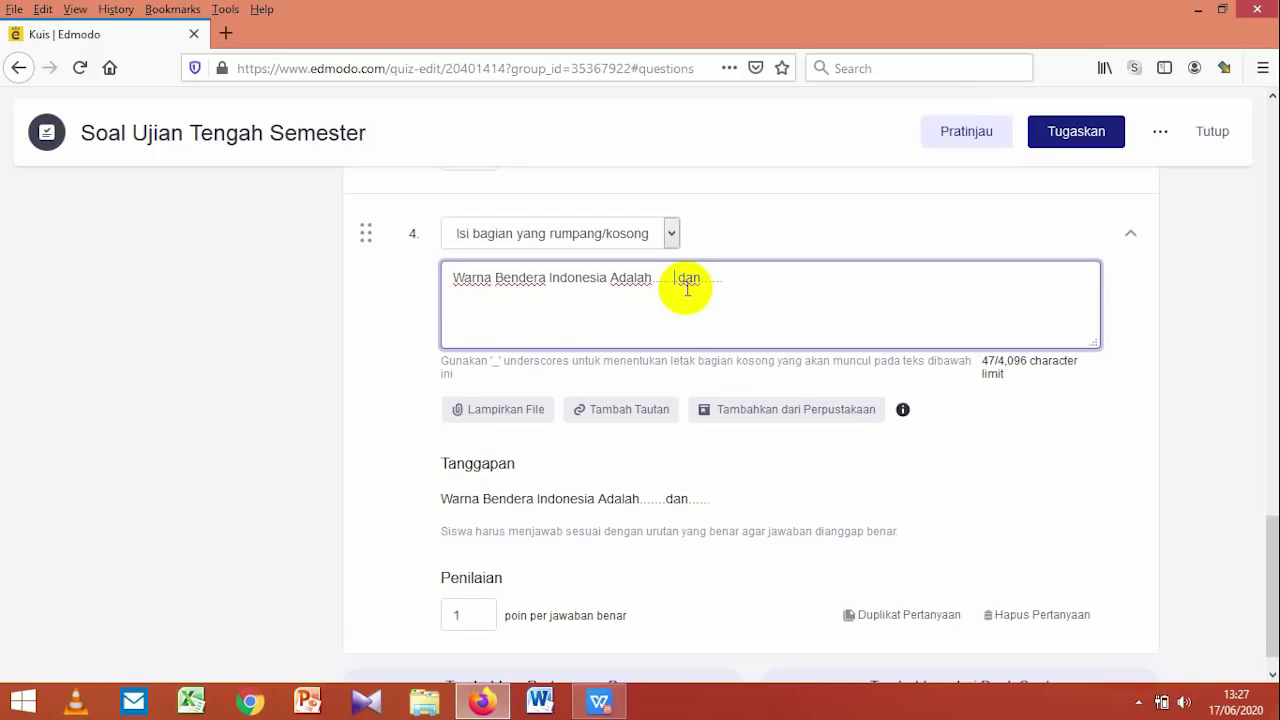
pyautogui.press('BackSpace')
pyautogui.press('BackSpace')
pyautogui.press('BackSpace')
pyautogui.press('BackSpace')
pyautogui.press('BackSpace')
pyautogui.press('BackSpace')
pyautogui.press('BackSpace')
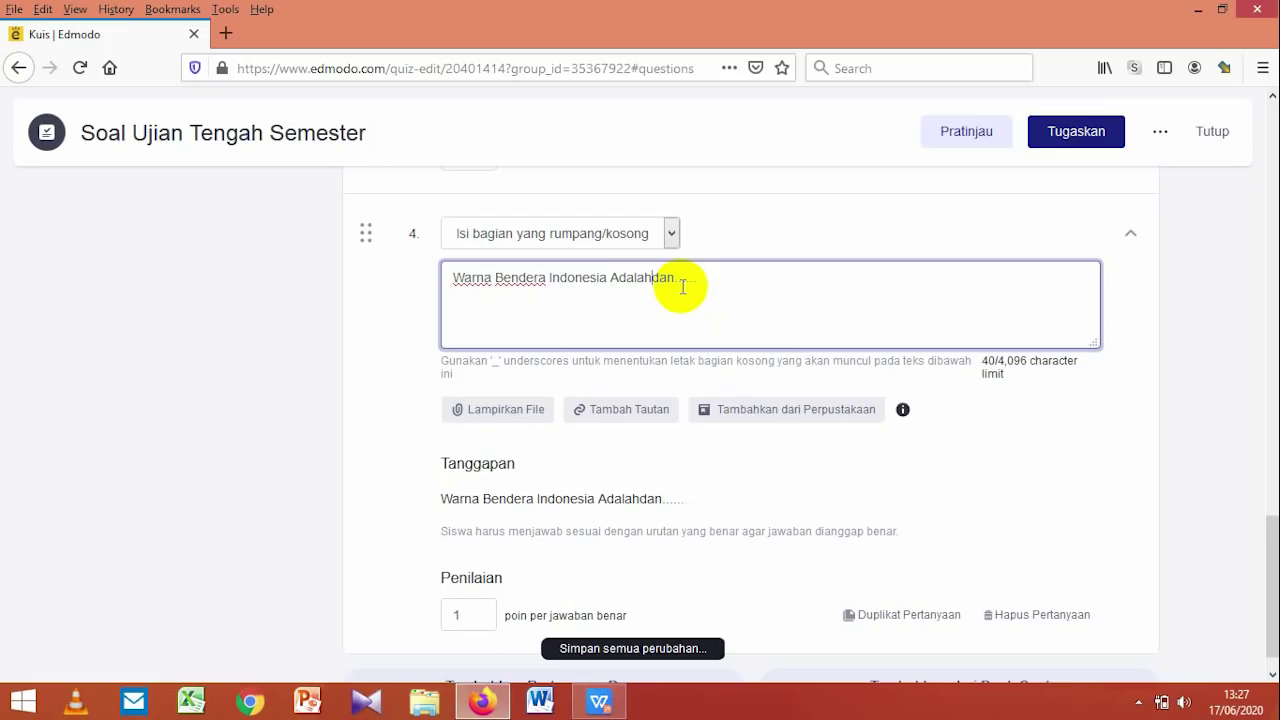
pyautogui.click(490, 363)
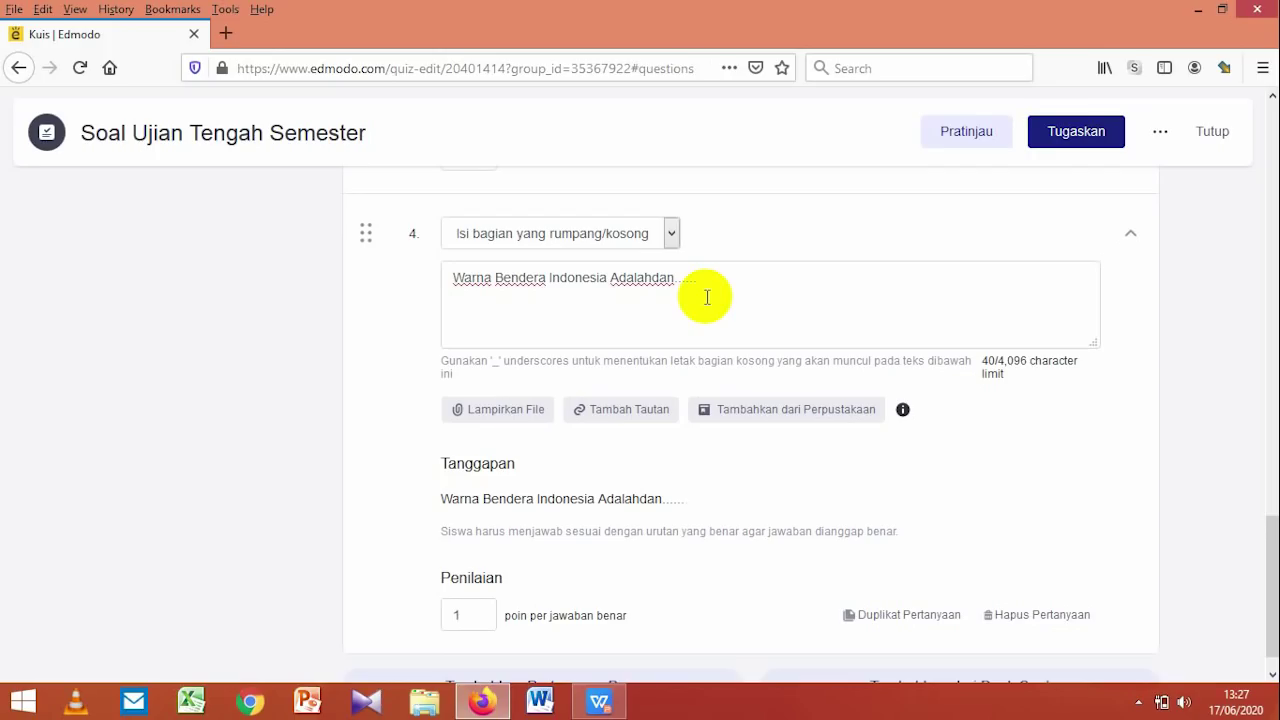
pyautogui.hotkey('ctrl', '-')
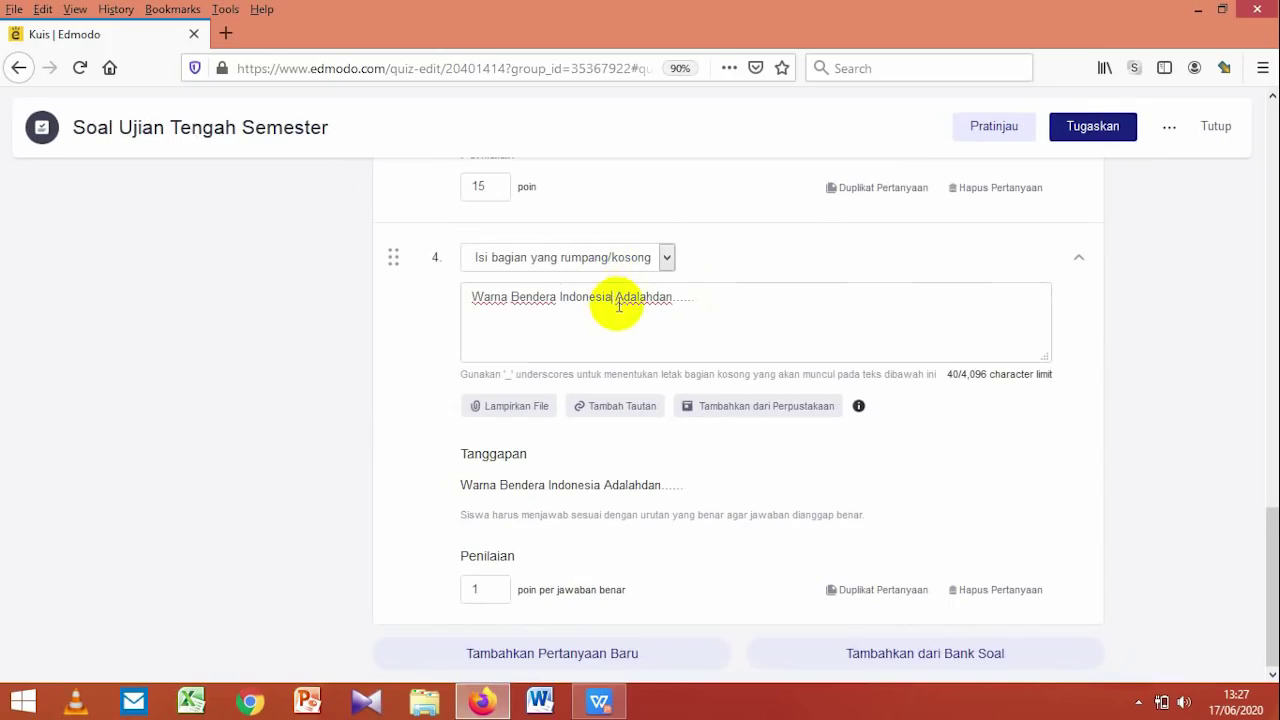
pyautogui.click(613, 297)
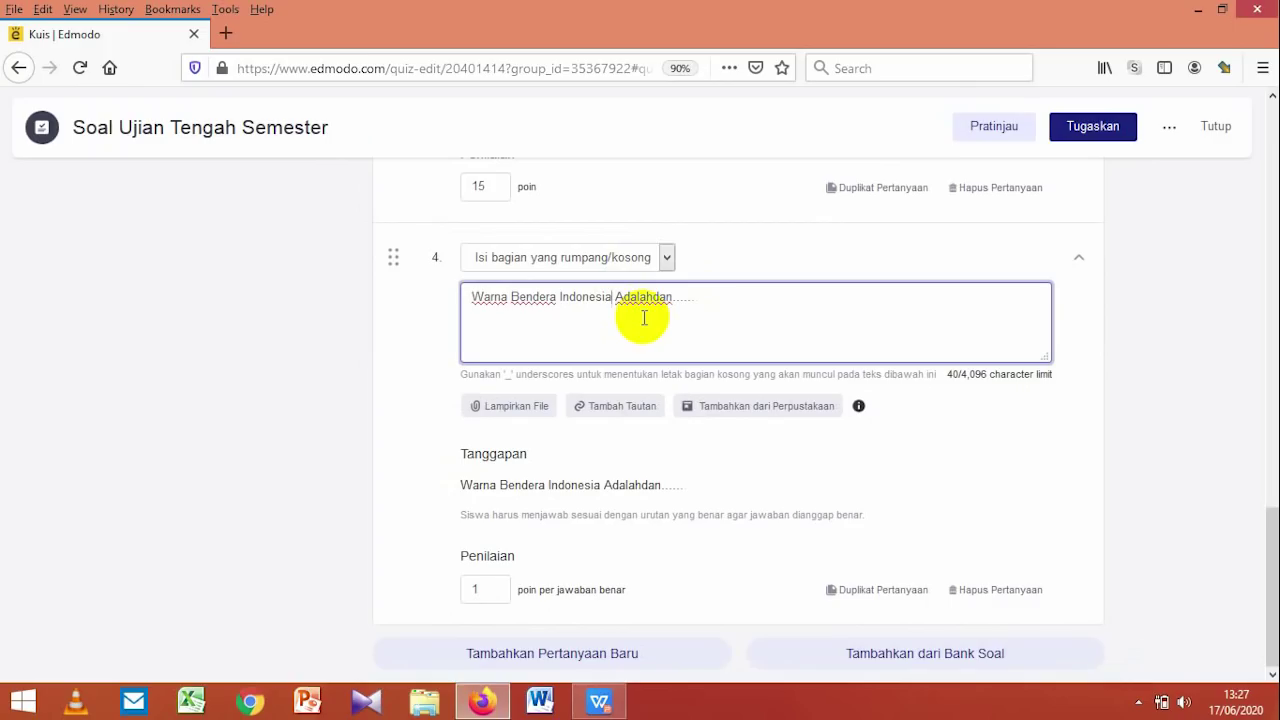
pyautogui.write('_')
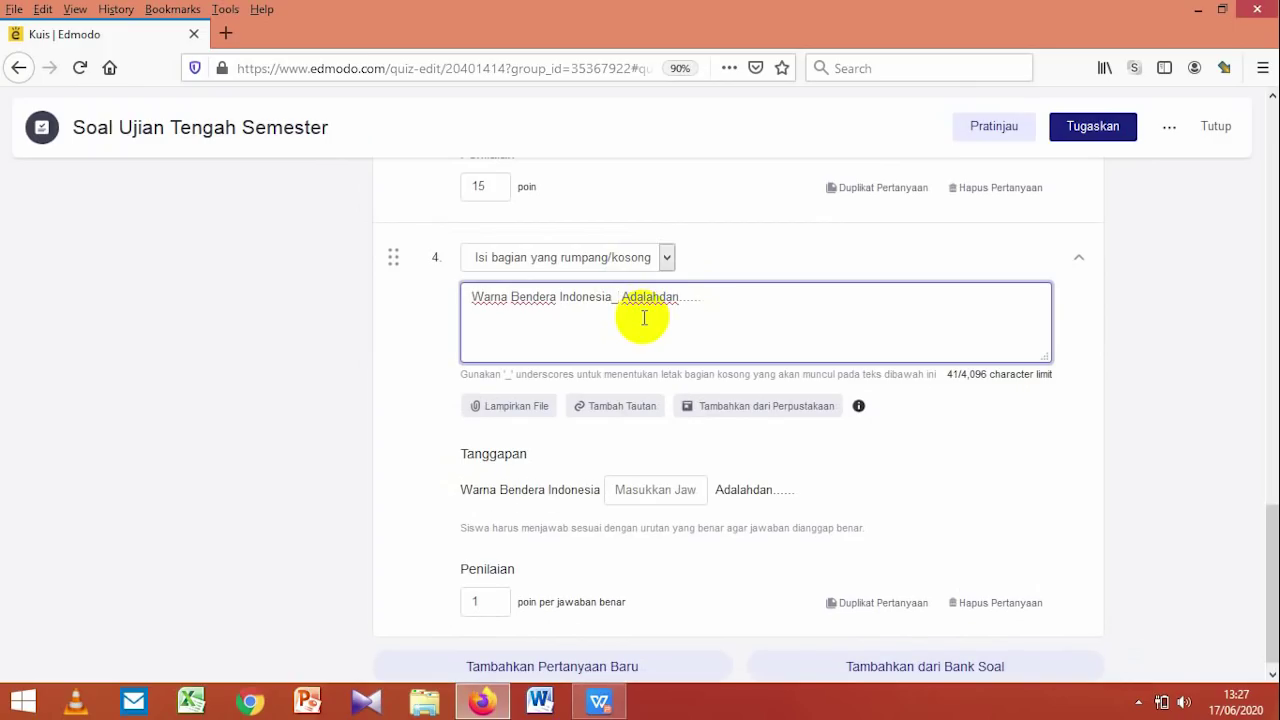
pyautogui.press('Delete')
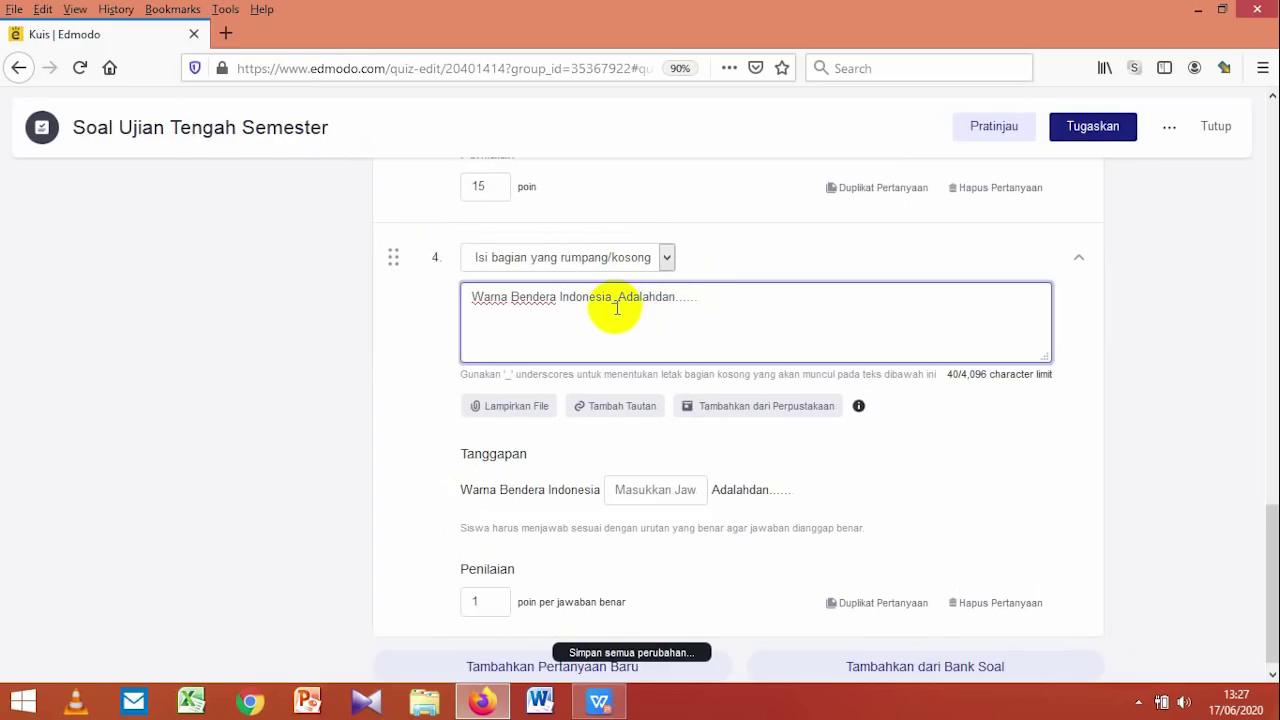
pyautogui.click(612, 297)
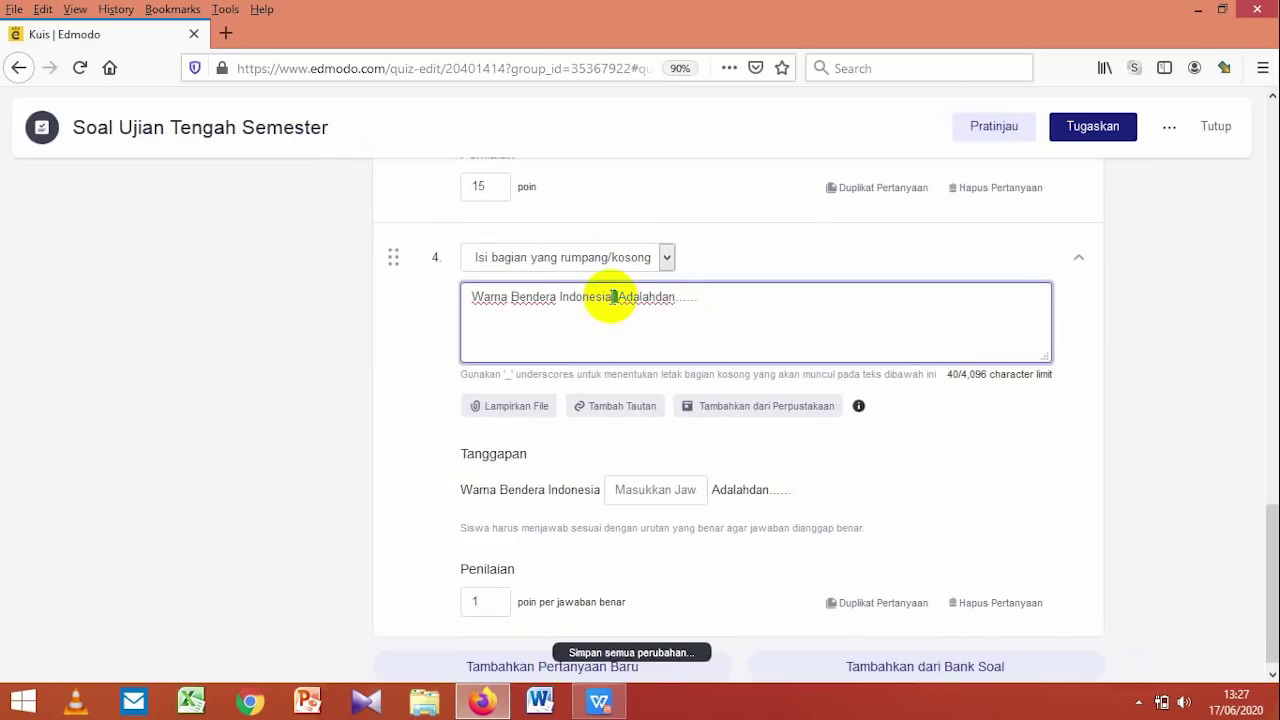
pyautogui.press('Delete')
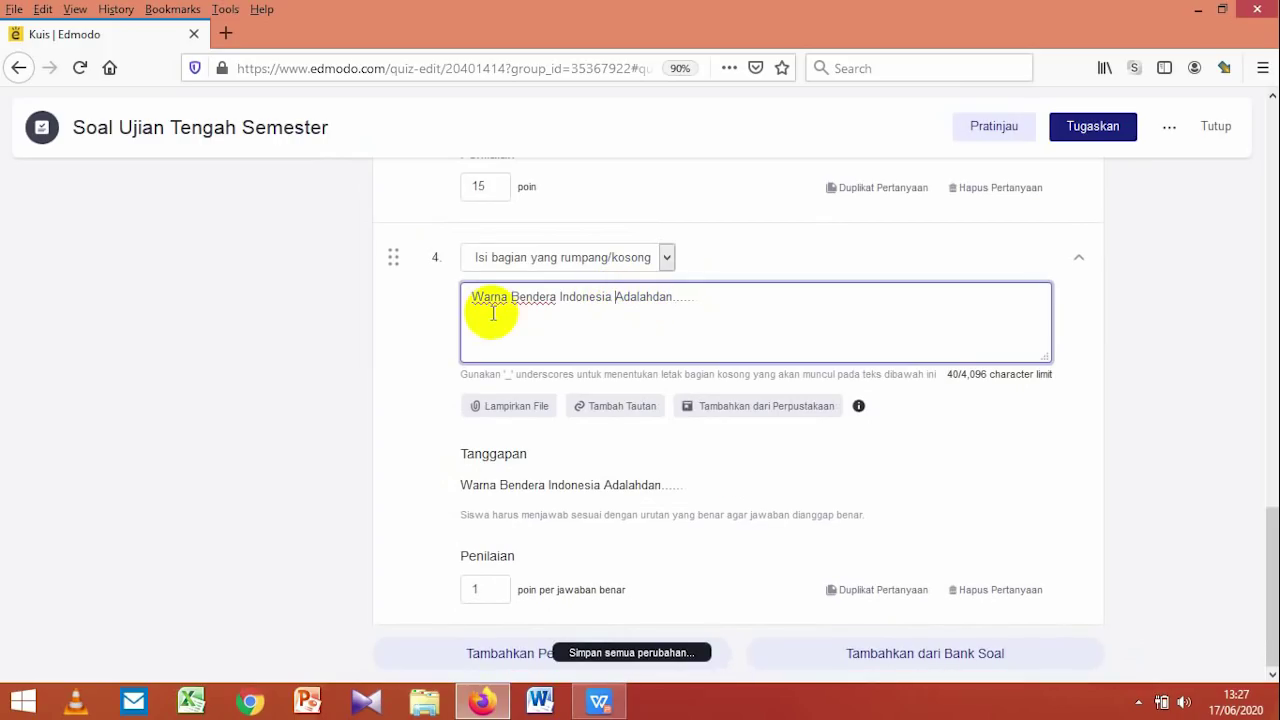
pyautogui.doubleClick(641, 305)
pyautogui.press('BackSpace')
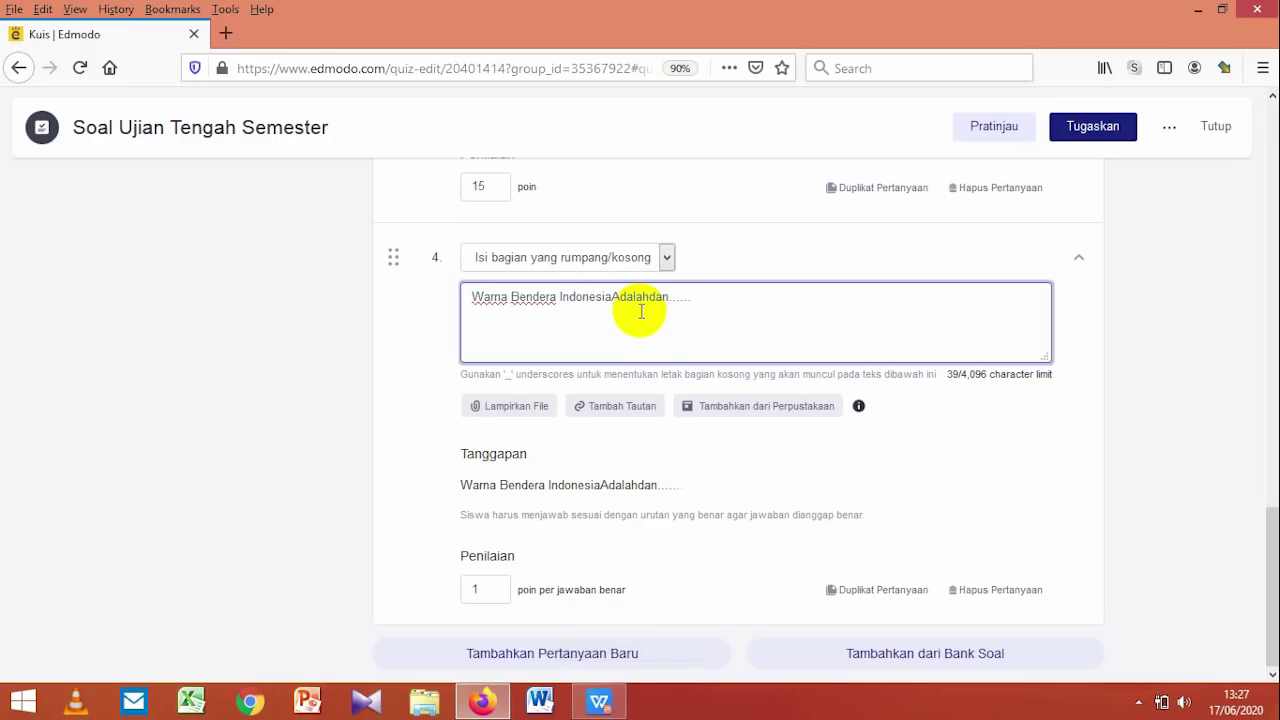
pyautogui.write('_')
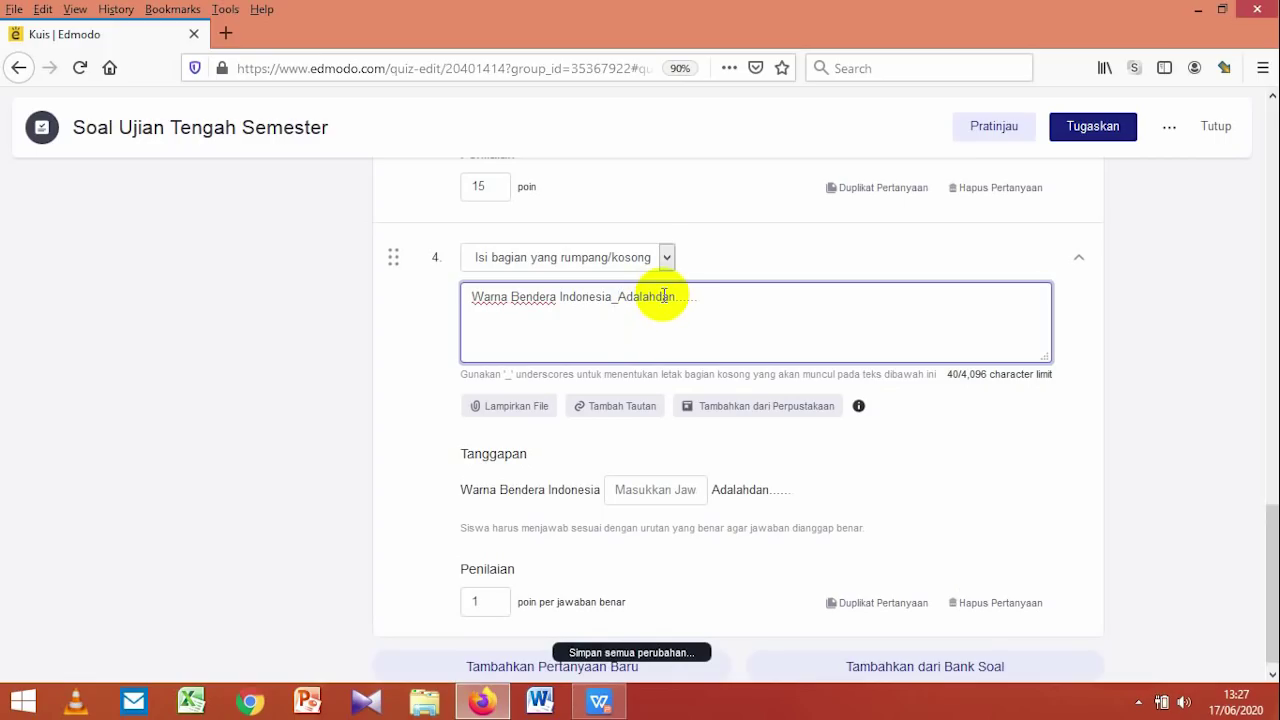
pyautogui.press('BackSpace')
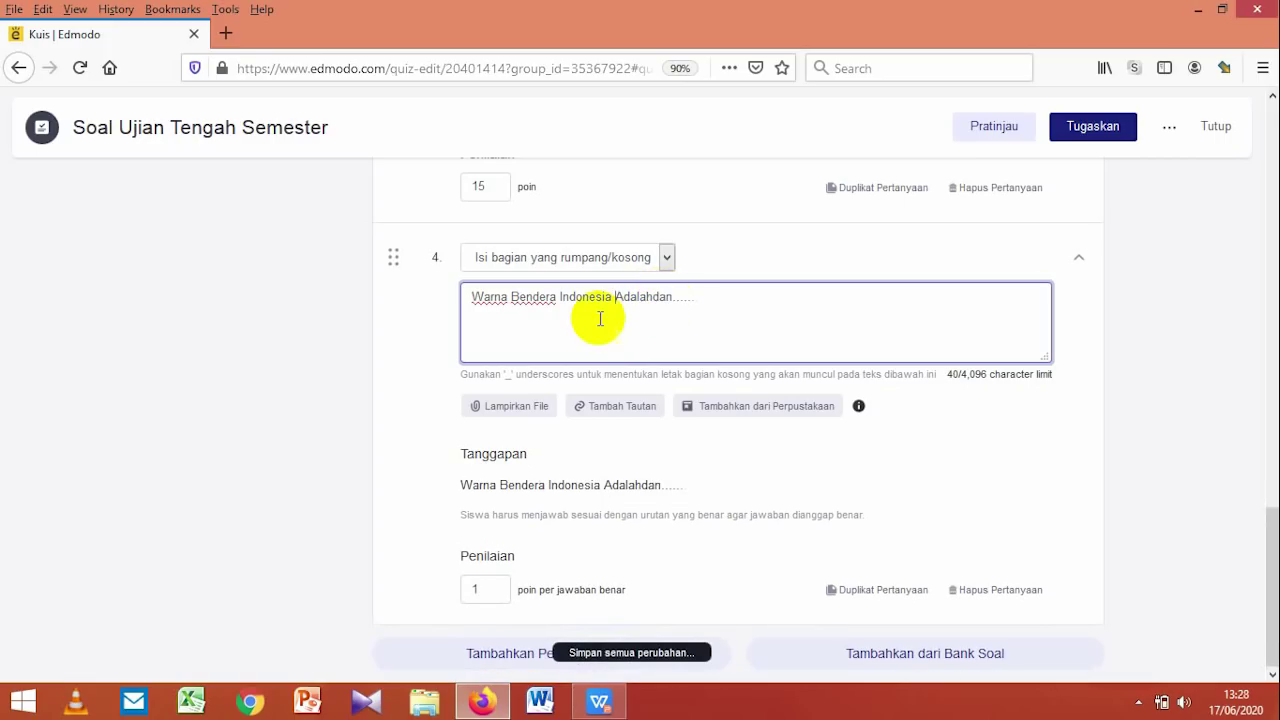
# Step: Insert an underscore blank after "Adalah" in question 4's text and replace the dots after "dan" with another underscore
pyautogui.click(653, 296)
pyautogui.write('_')
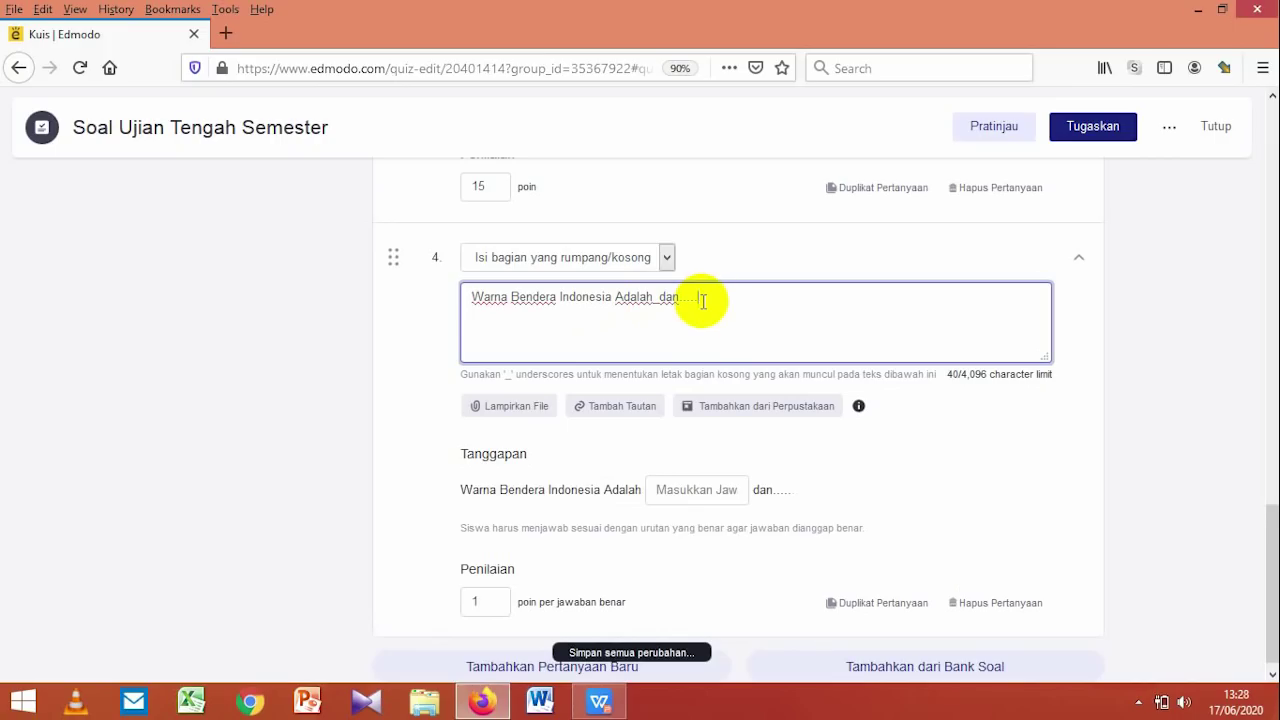
pyautogui.press('BackSpace')
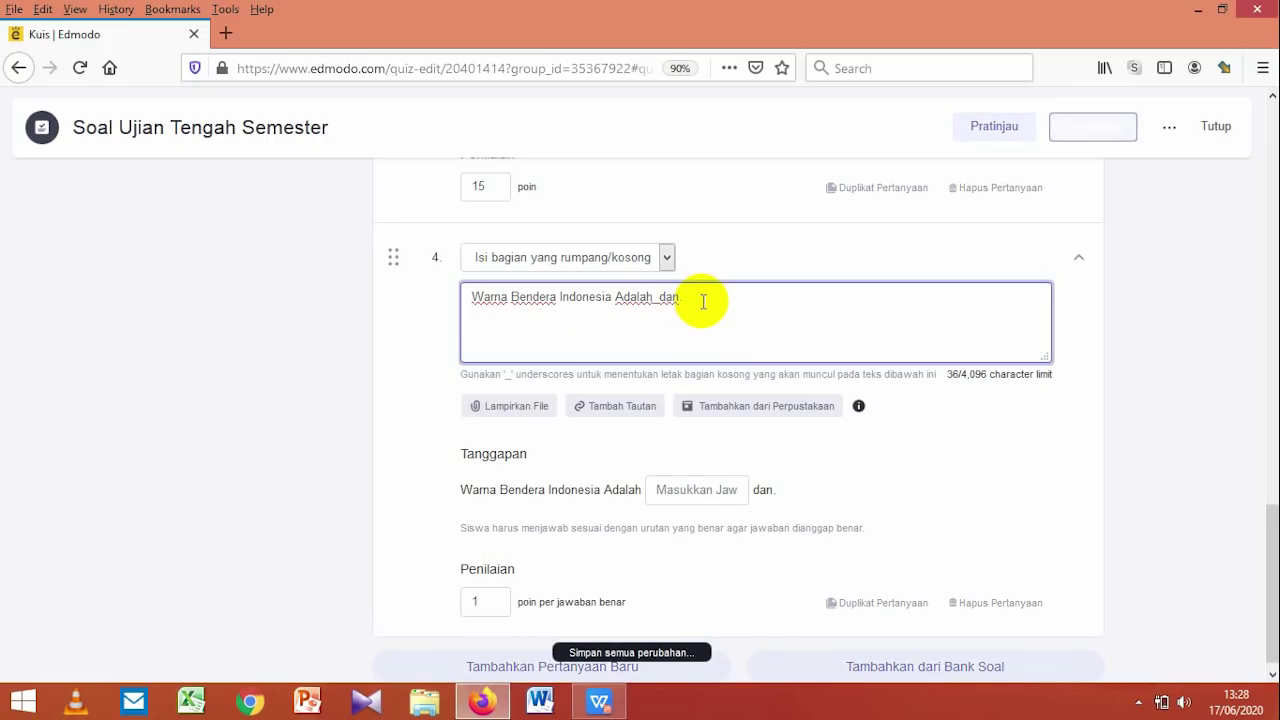
pyautogui.press('BackSpace')
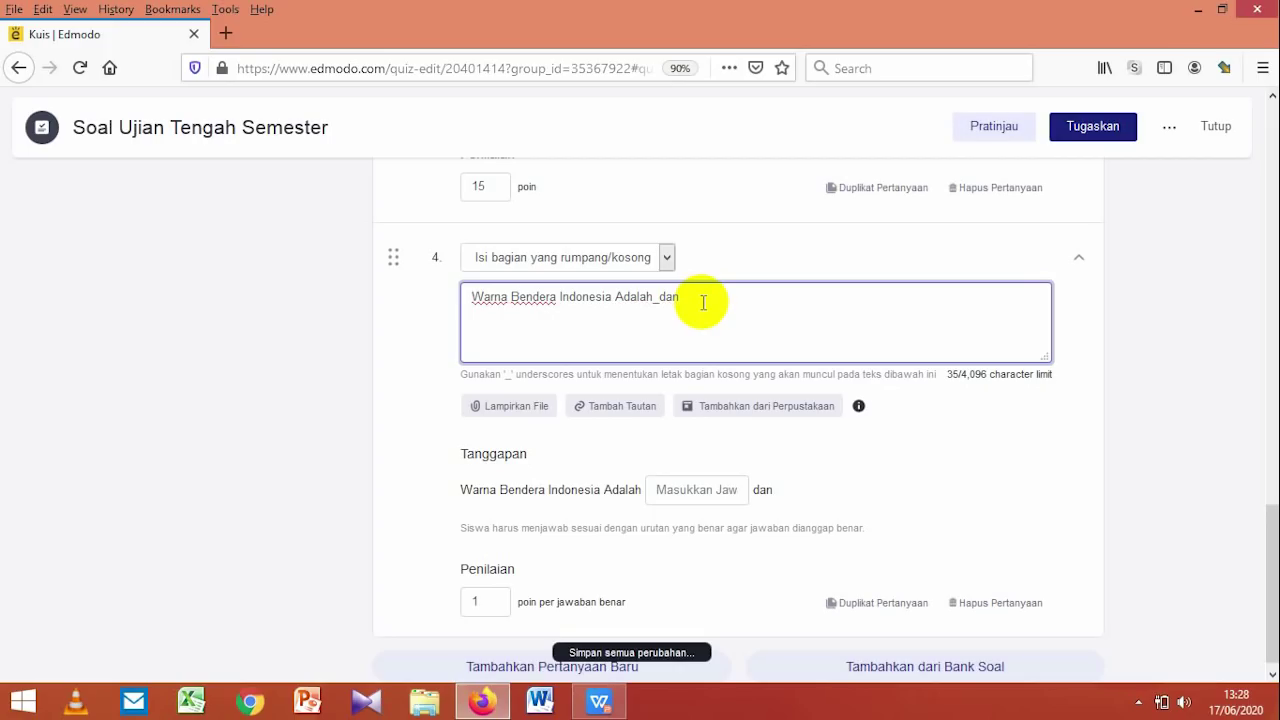
pyautogui.write('_')
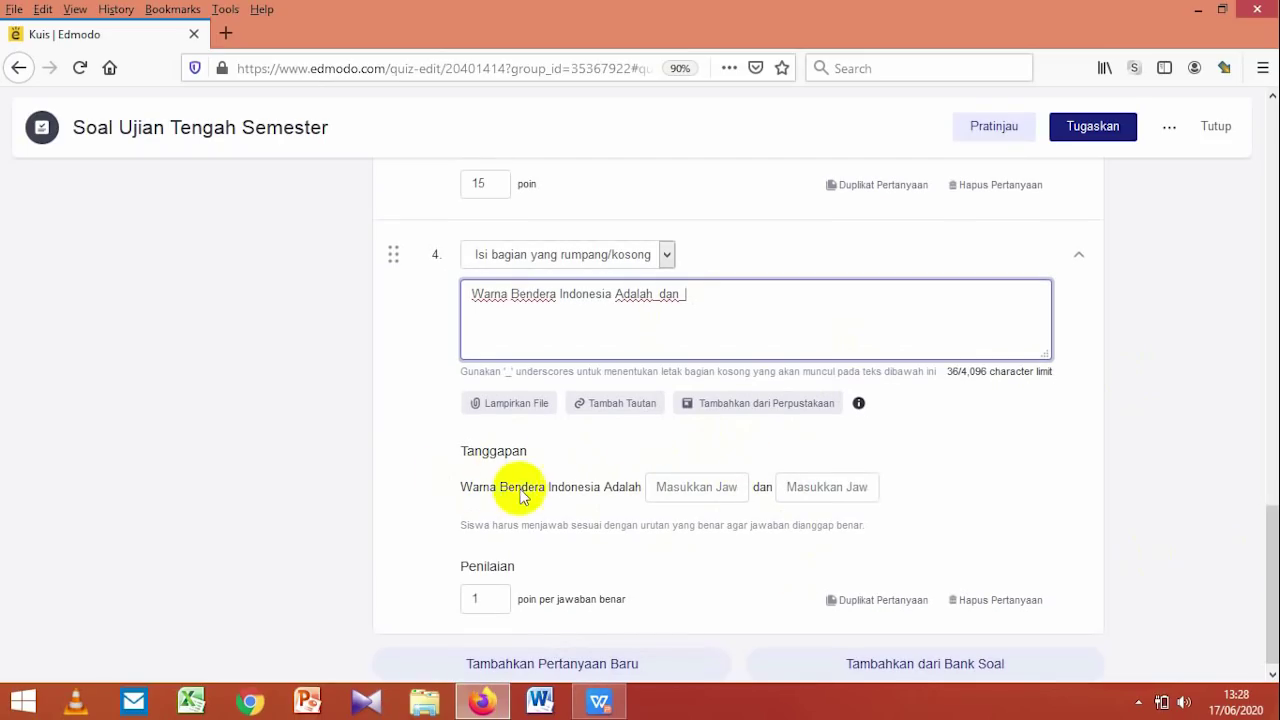
# Step: Fill in question 4's correct answers with "Merah" for the first blank and "Putih" for the second
pyautogui.click(663, 489)
pyautogui.write('Mera')
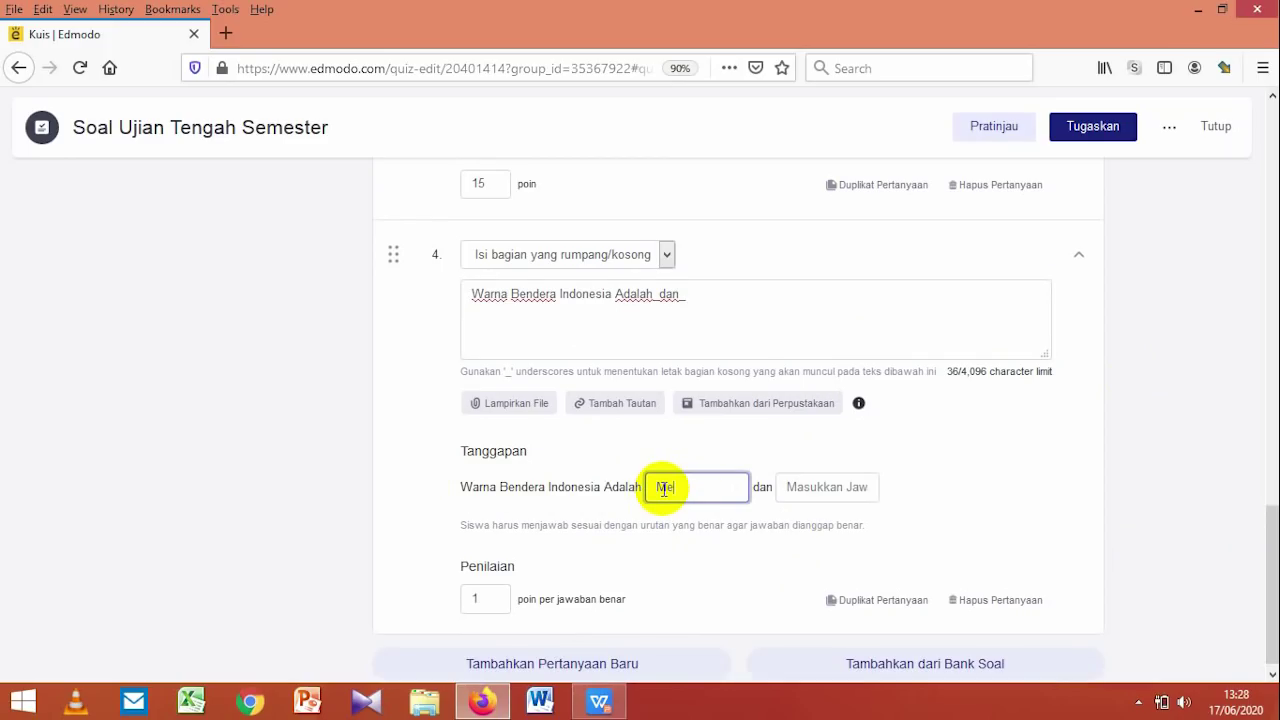
pyautogui.write('h')
pyautogui.click(817, 496)
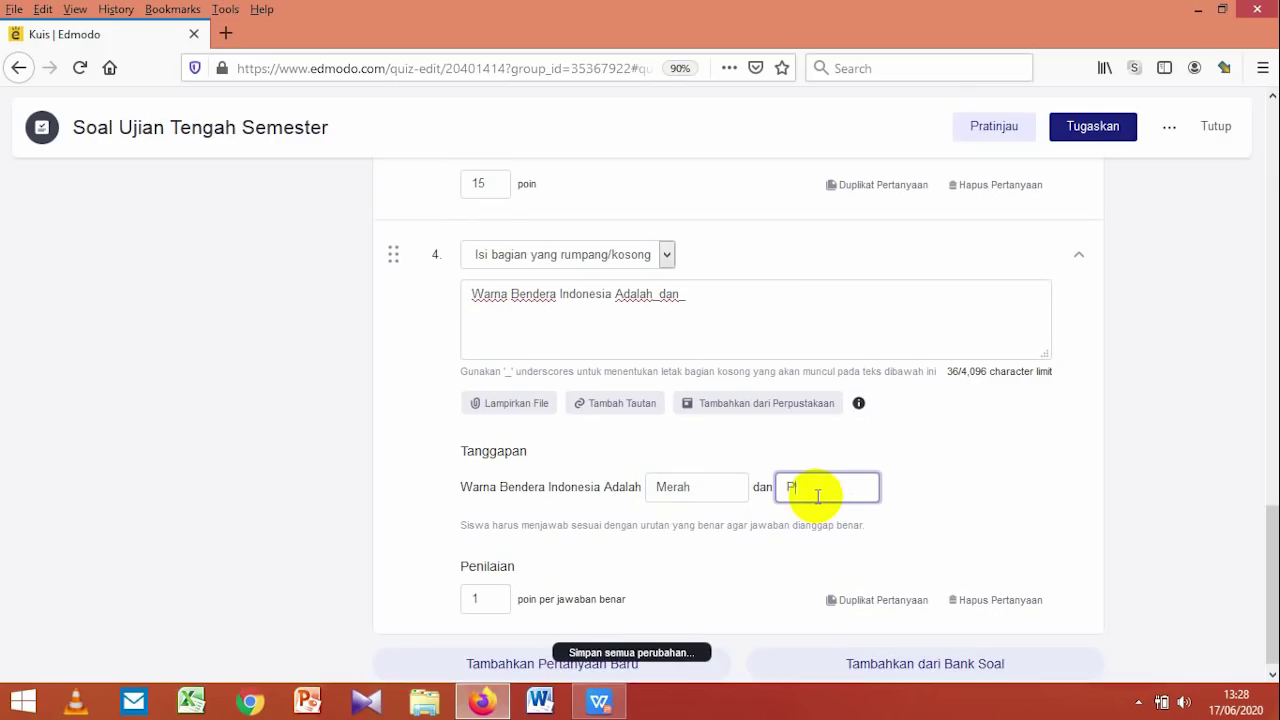
pyautogui.write('Putih')
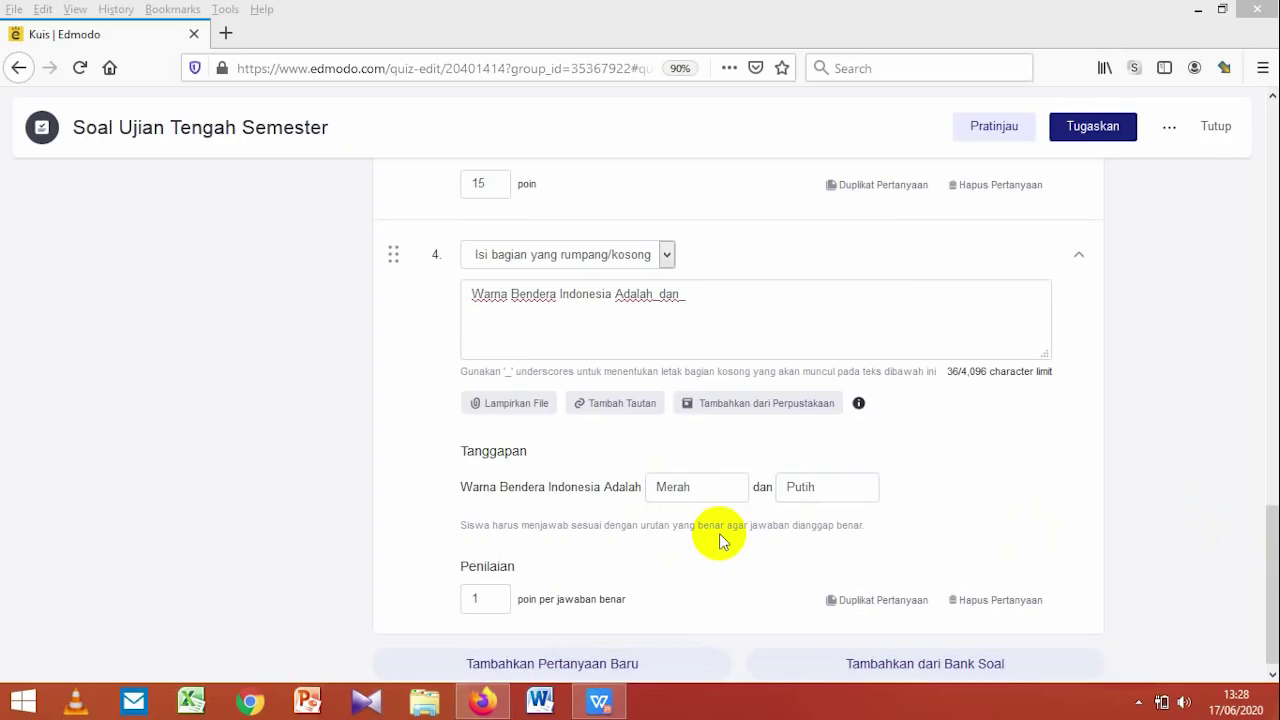
# Step: Set the score of question 4 to 20 points per correct answer
pyautogui.click(471, 600)
pyautogui.doubleClick(470, 598)
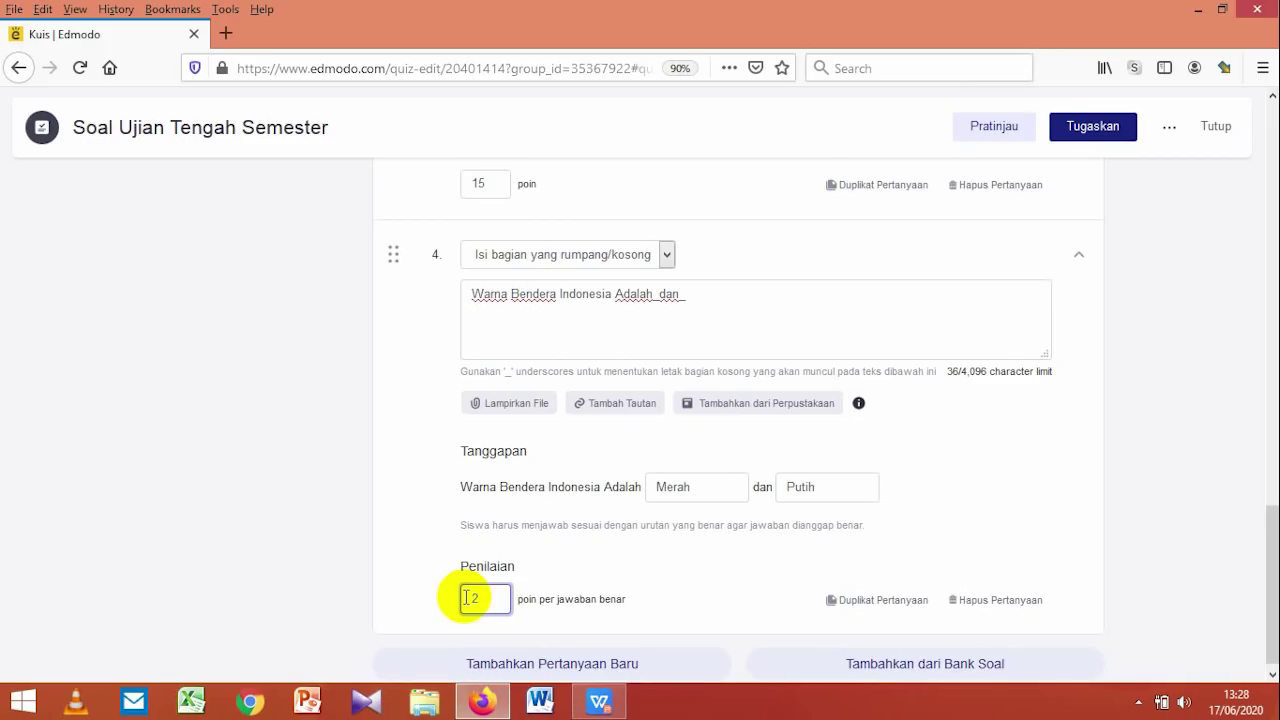
pyautogui.write('20')
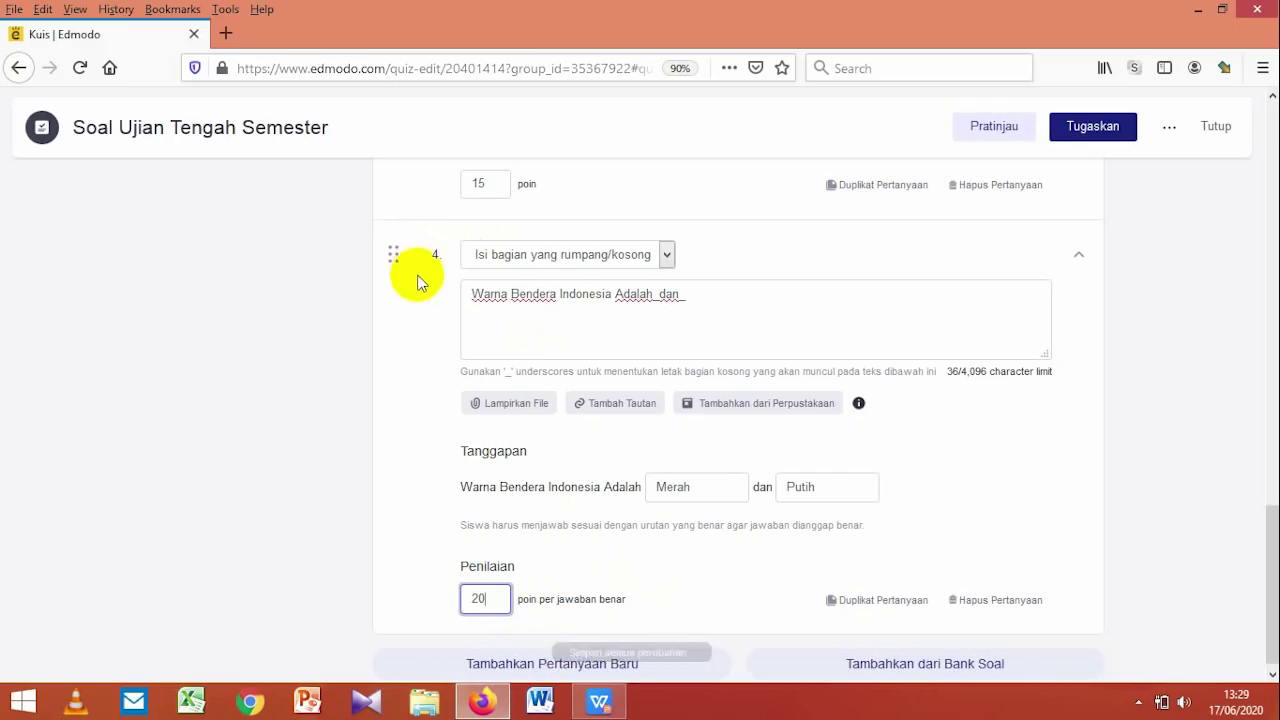
# Step: Switch to WPS Office and open the "Soal Menjodohkan" slide to review the matching question
pyautogui.click(607, 710)
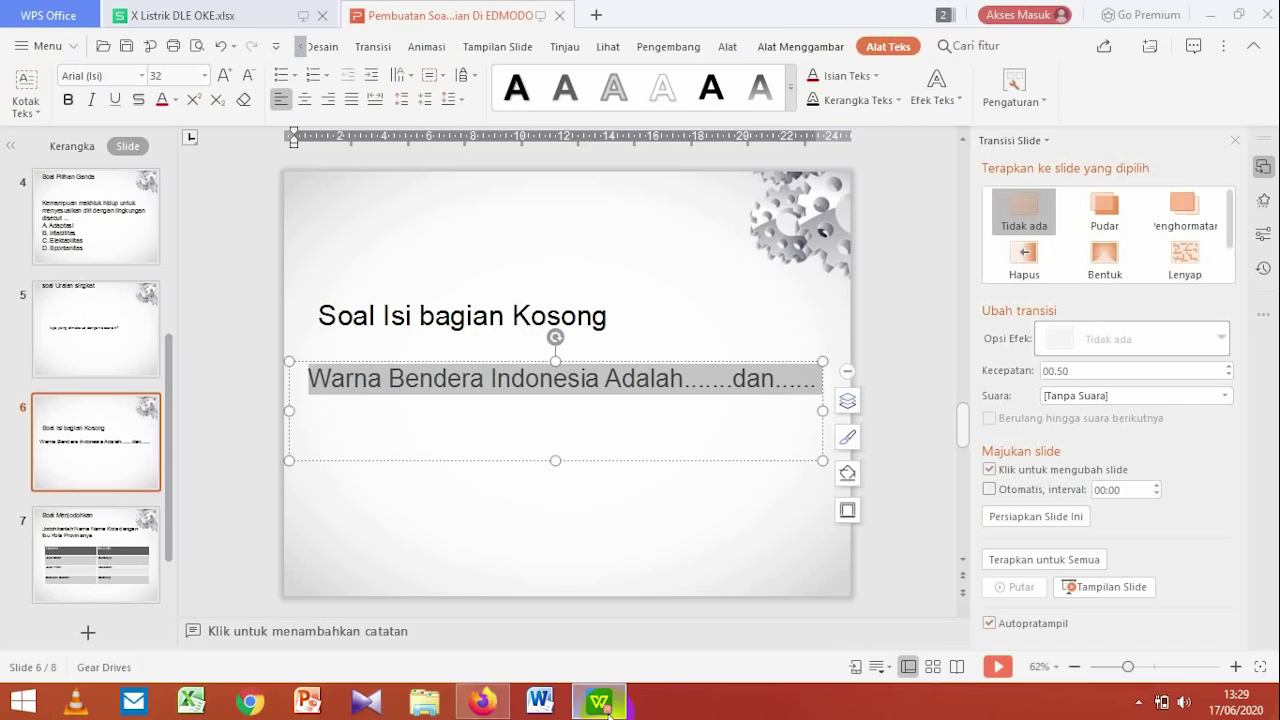
pyautogui.click(138, 549)
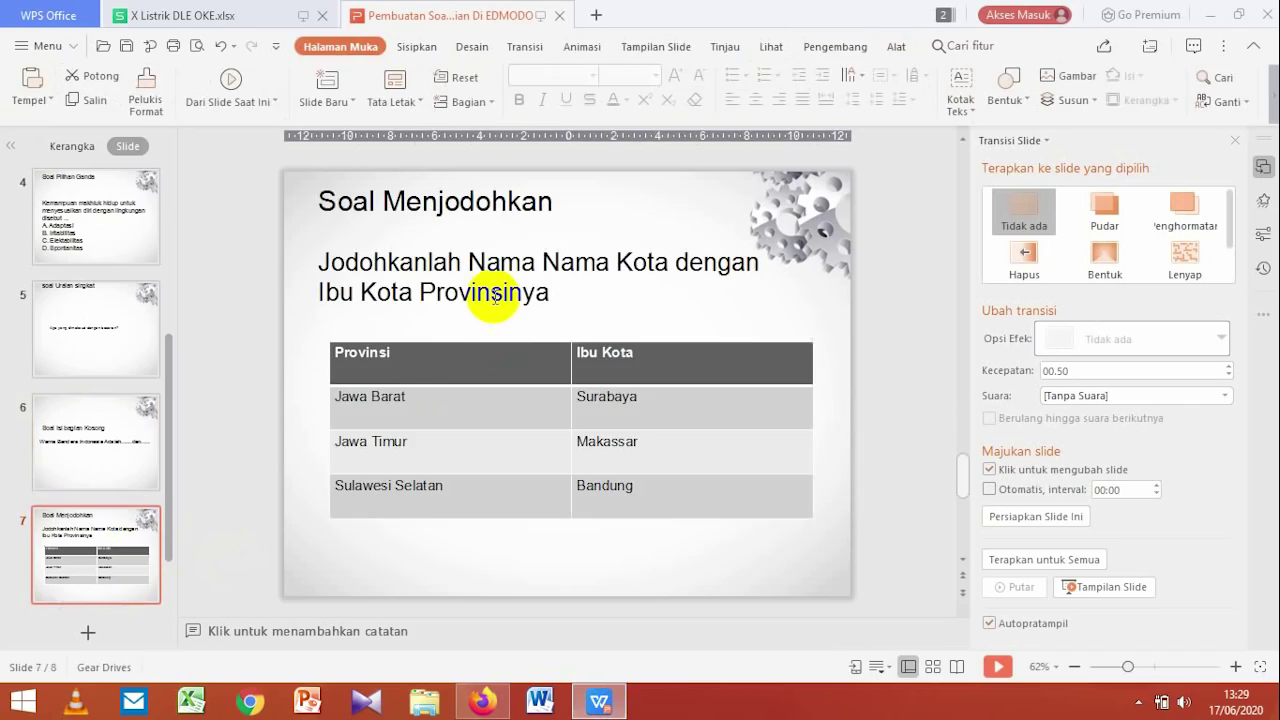
pyautogui.scroll(-1, 494, 297)
pyautogui.scroll(1, 494, 297)
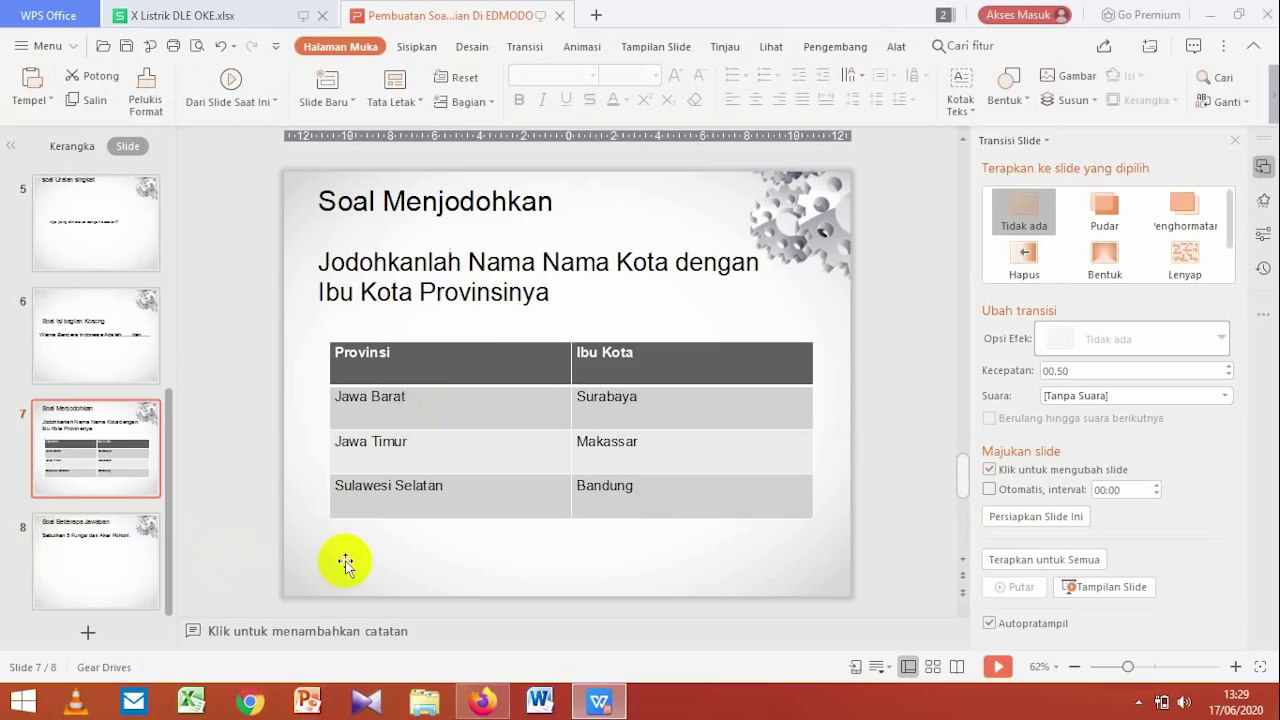
# Step: Switch back to Edmodo, add a new question 5 and set its type to "Menjodohkan"
pyautogui.click(483, 700)
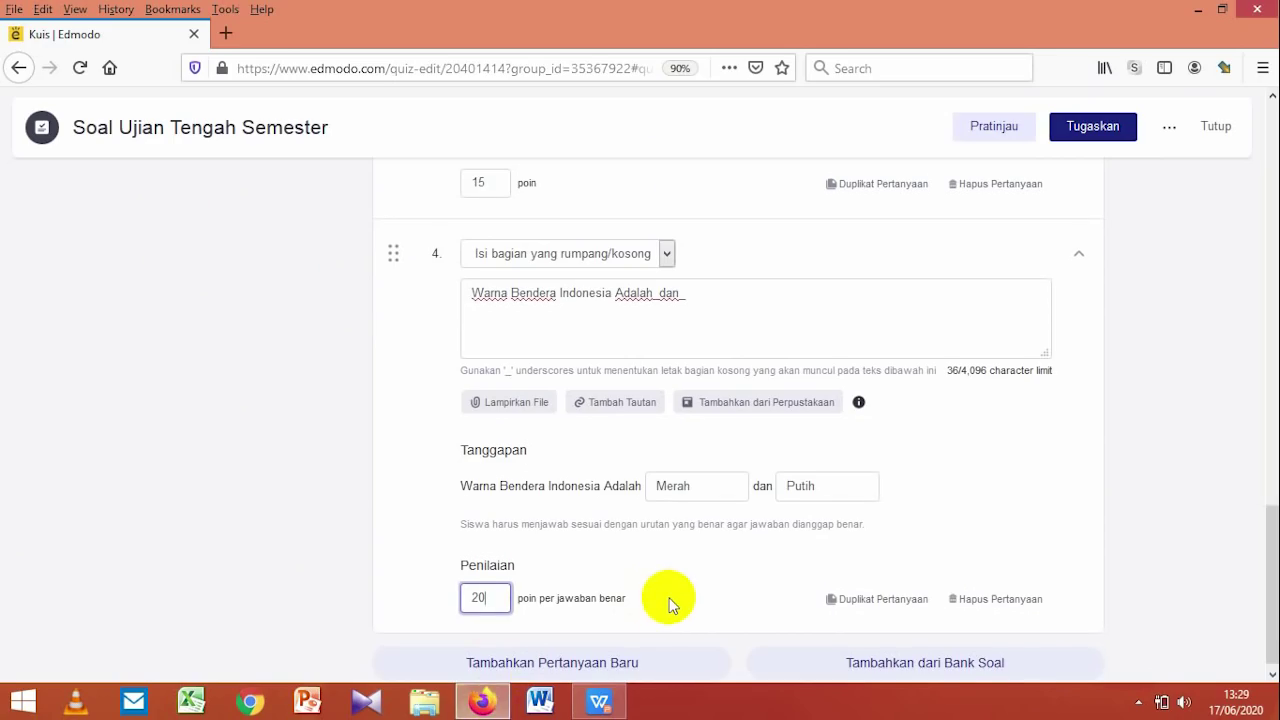
pyautogui.scroll(-1, 666, 597)
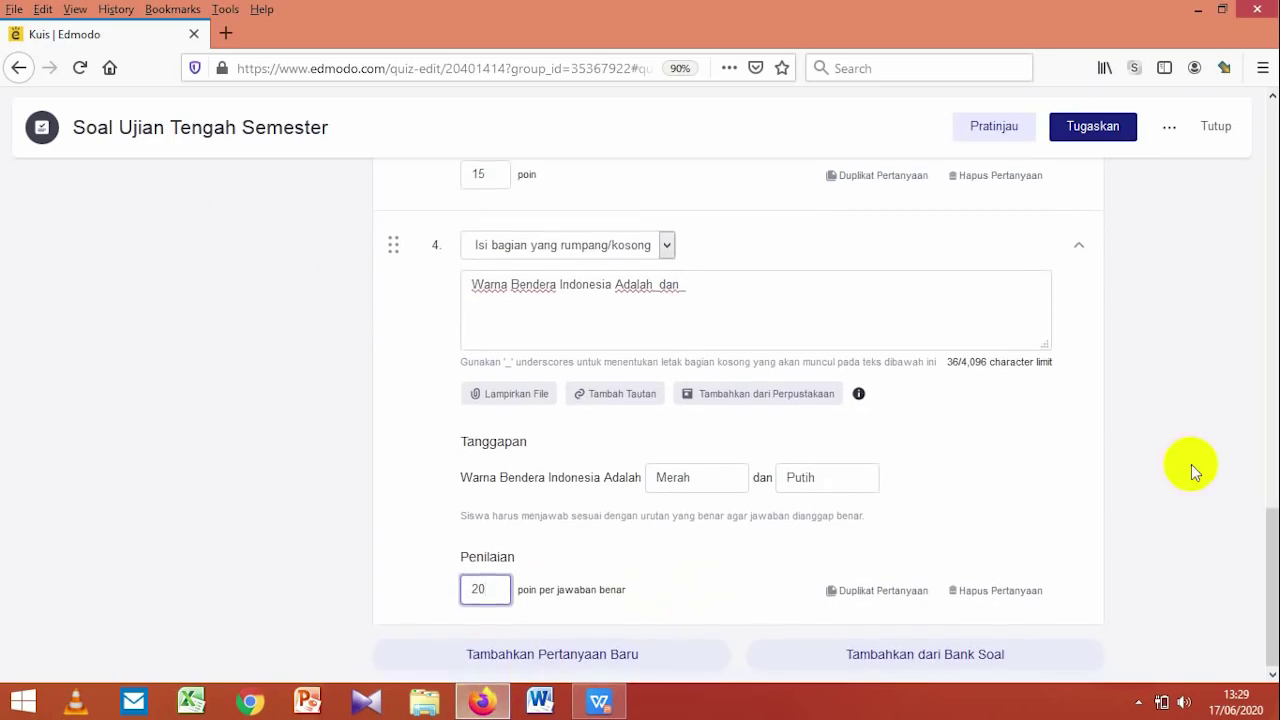
pyautogui.click(589, 662)
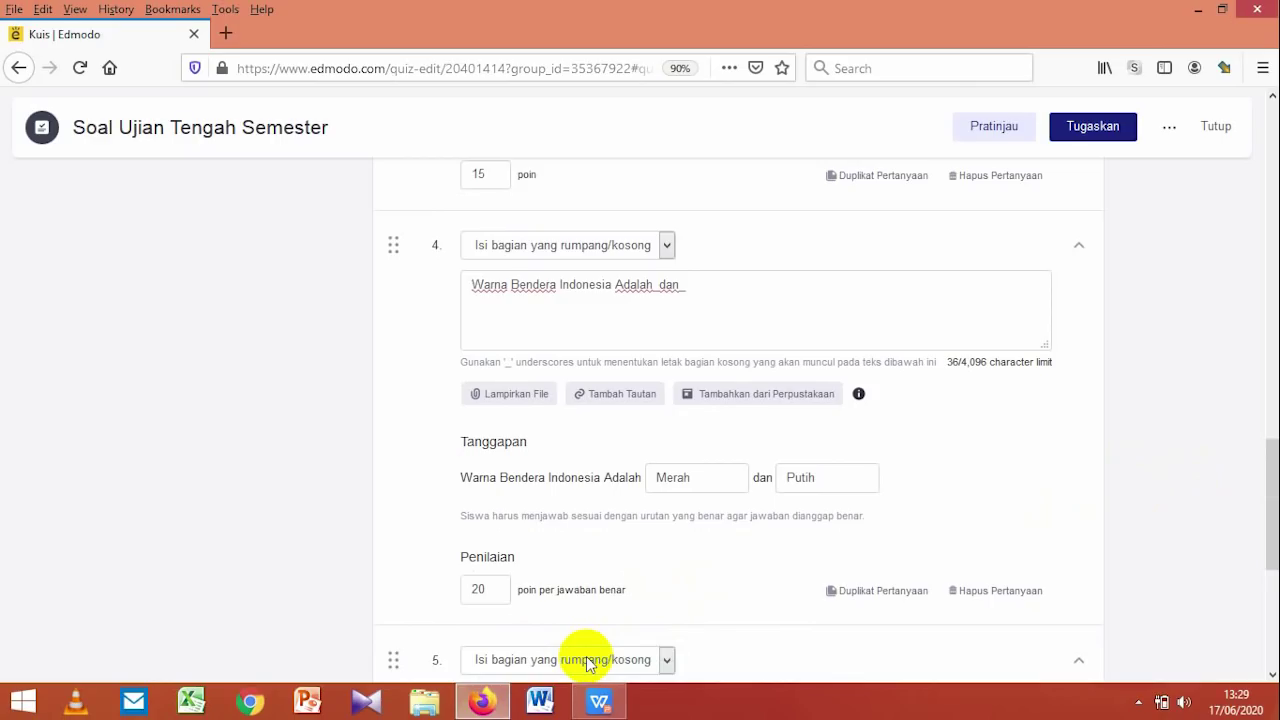
pyautogui.scroll(-5, 714, 508)
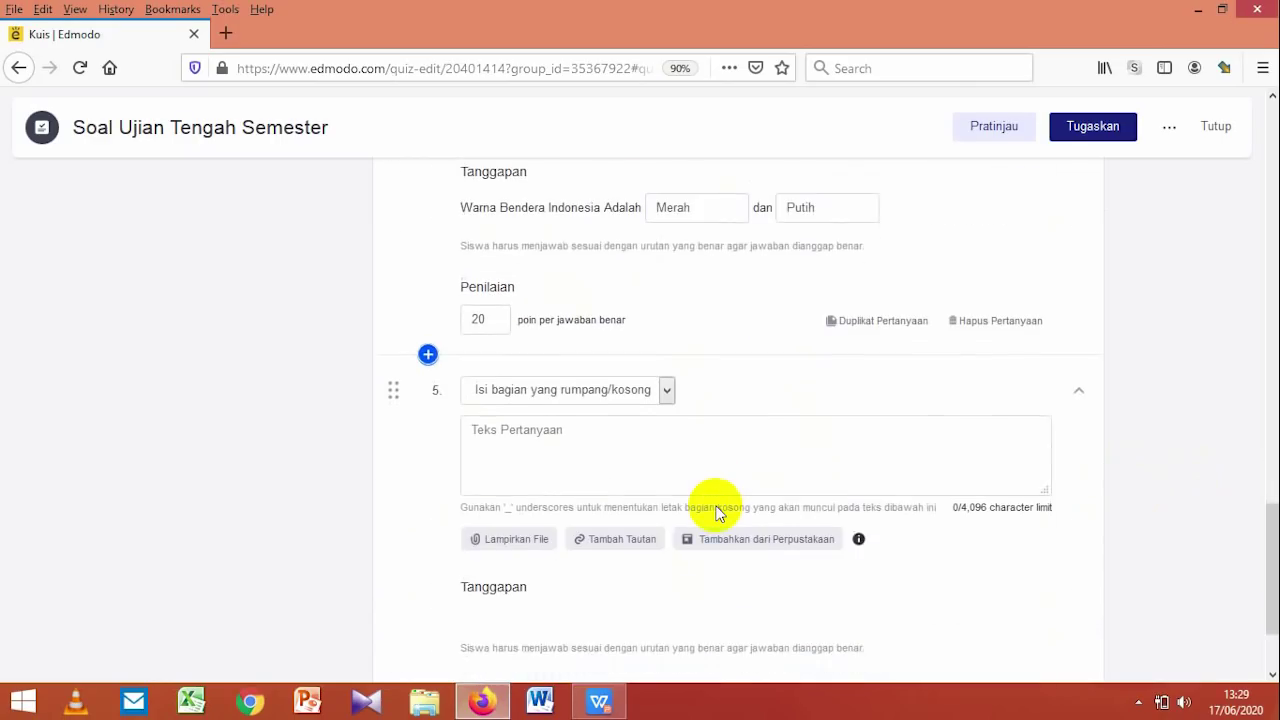
pyautogui.scroll(-3, 714, 508)
pyautogui.click(670, 258)
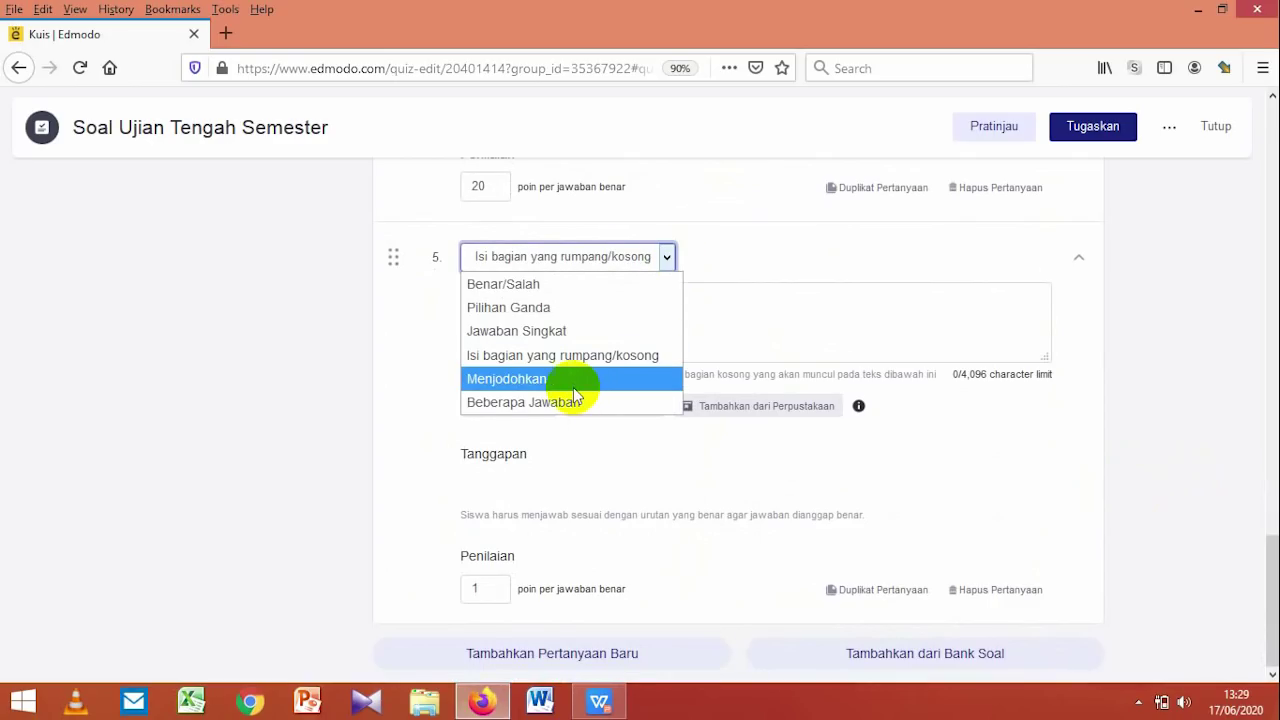
pyautogui.click(575, 386)
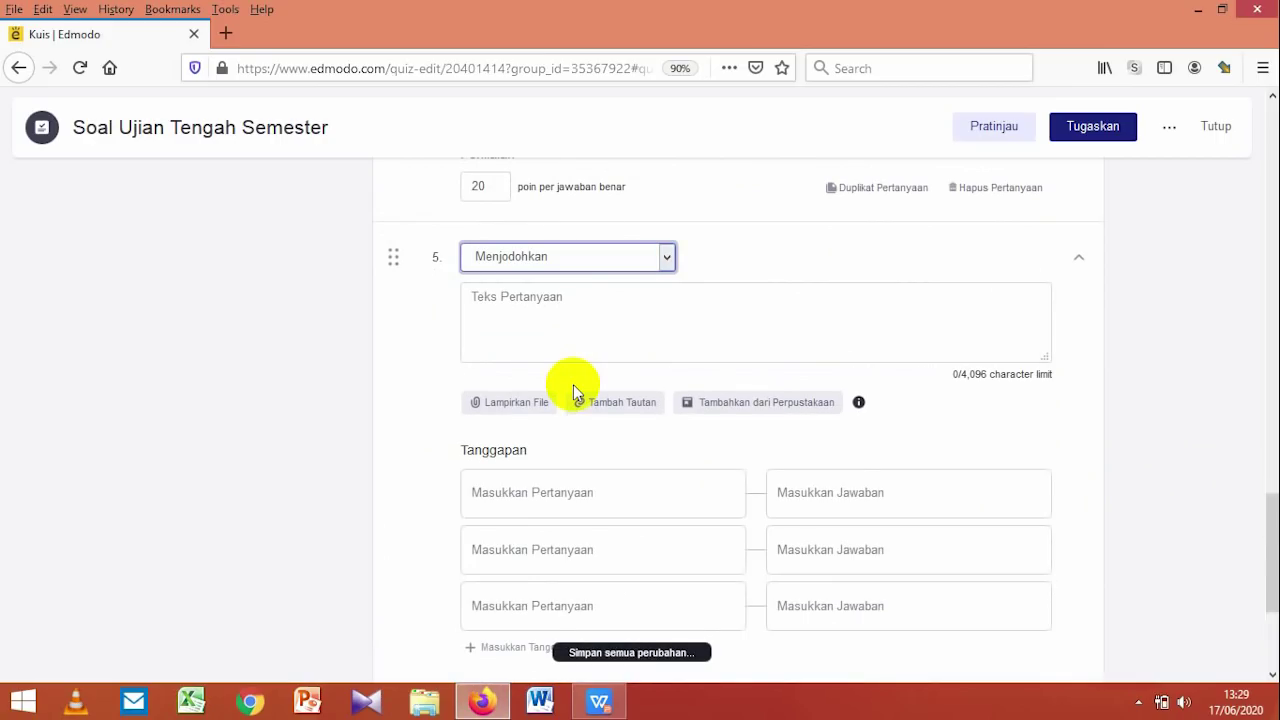
# Step: Activate question 5's text field, then switch to WPS Office and select the slide's sentence "Jodohkanlah Nama Nama Kota dengan Ibu Kota Provinsinya"
pyautogui.scroll(-2, 574, 384)
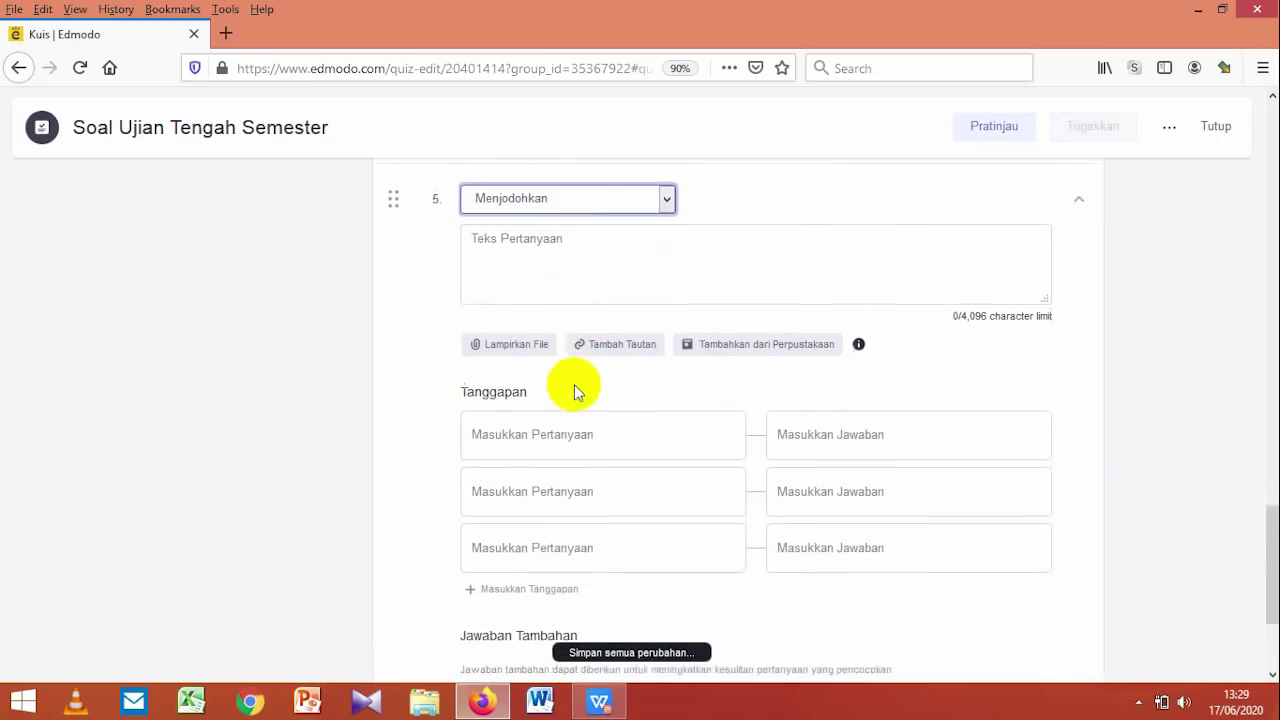
pyautogui.click(479, 206)
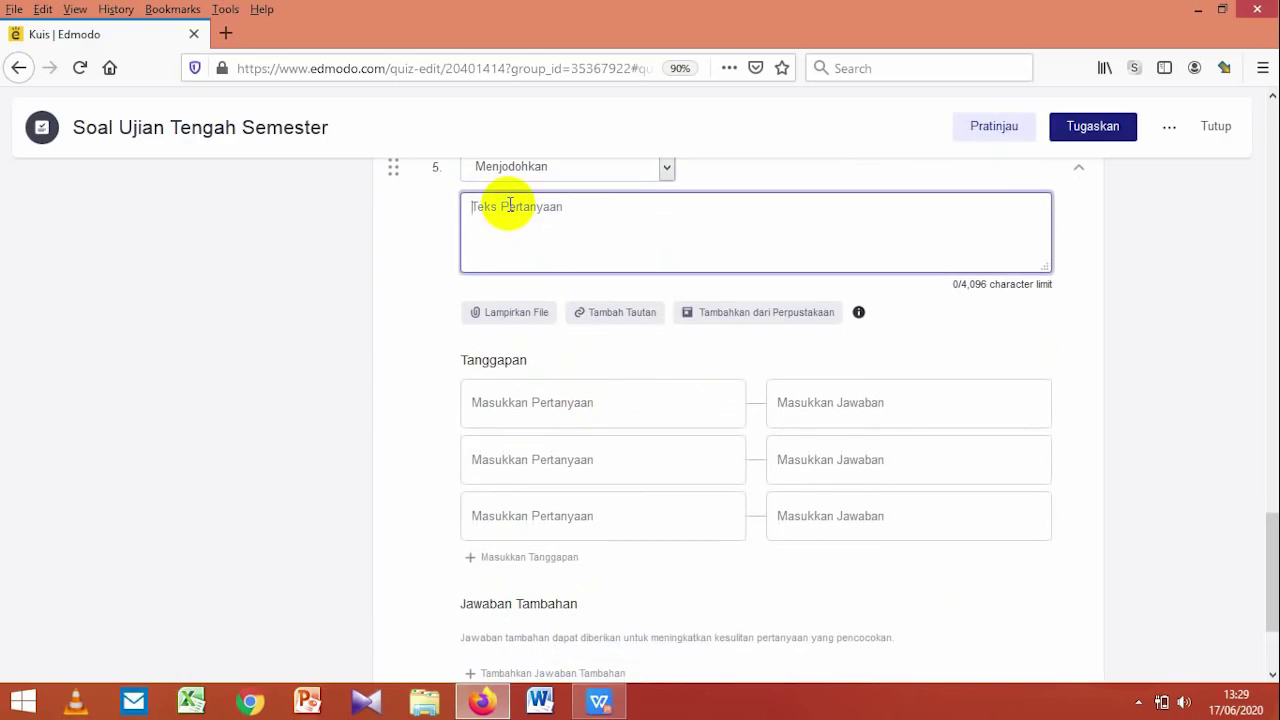
pyautogui.click(598, 700)
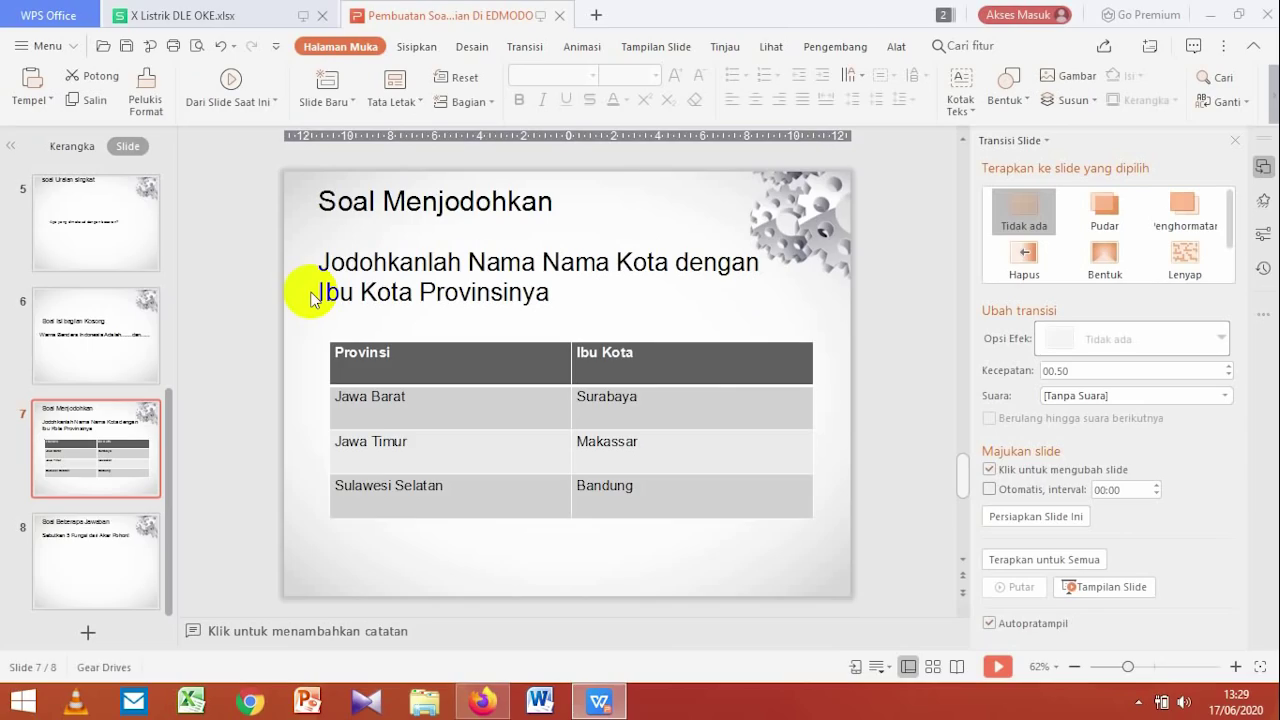
pyautogui.click(325, 258)
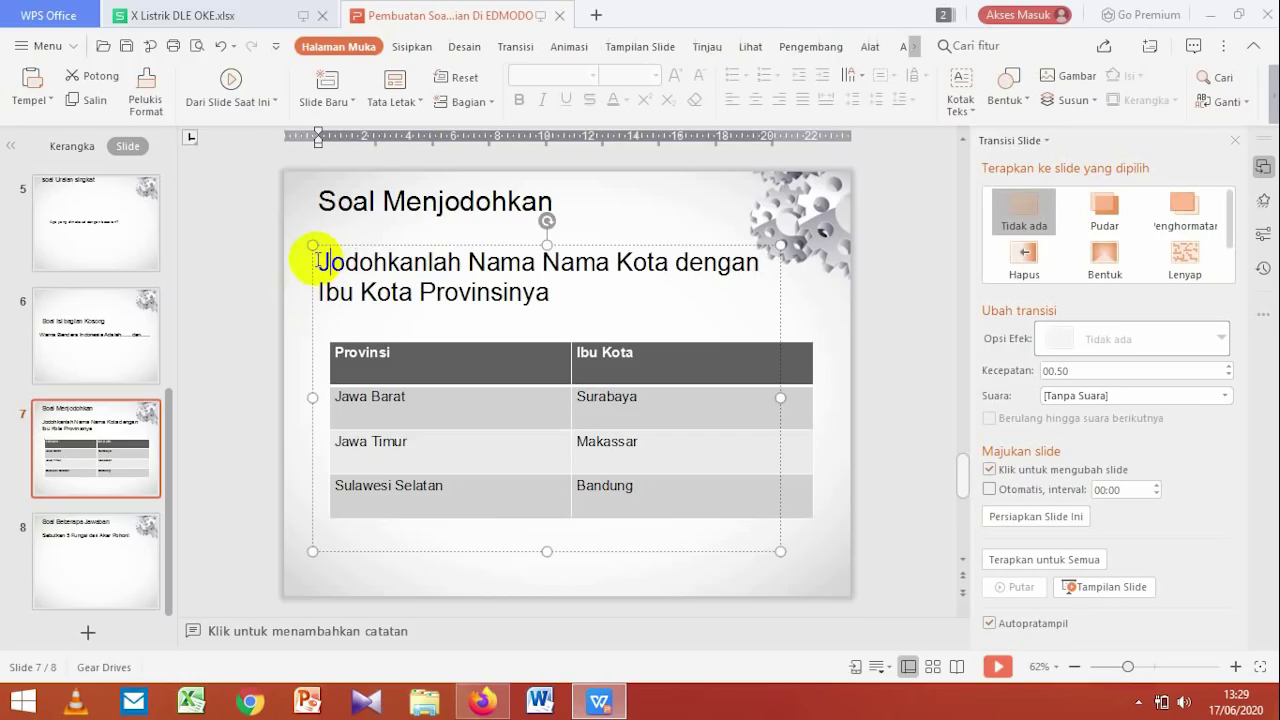
pyautogui.moveTo(365, 262); pyautogui.dragTo(580, 291)
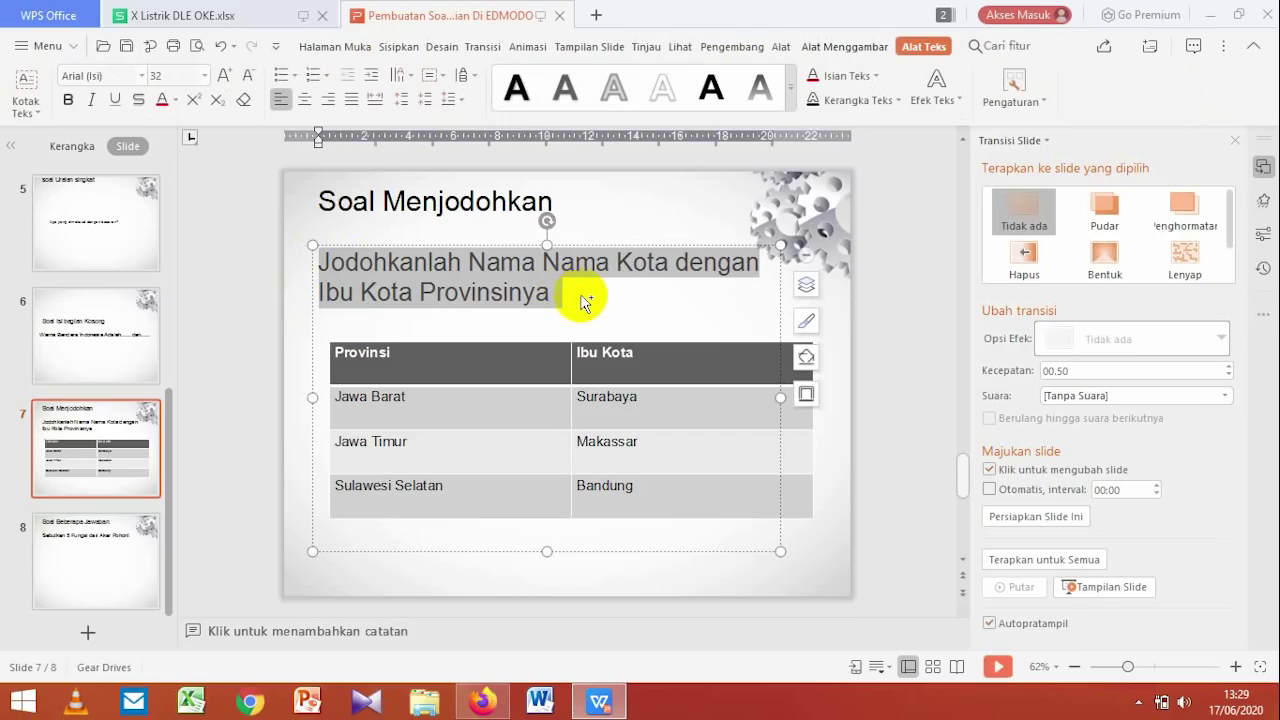
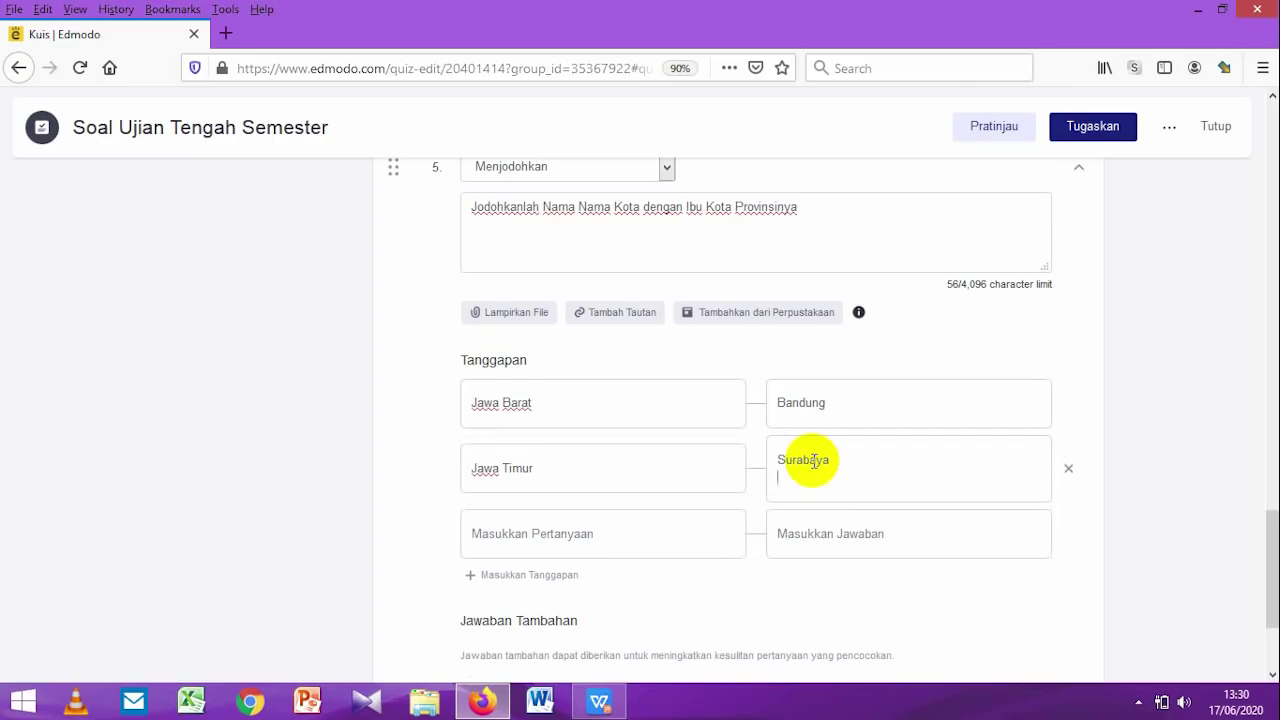
# Step: Switch to WPS Office and copy "Sulawesi Selatan" from the last row of the slide's province table
pyautogui.scroll(-2, 814, 459)
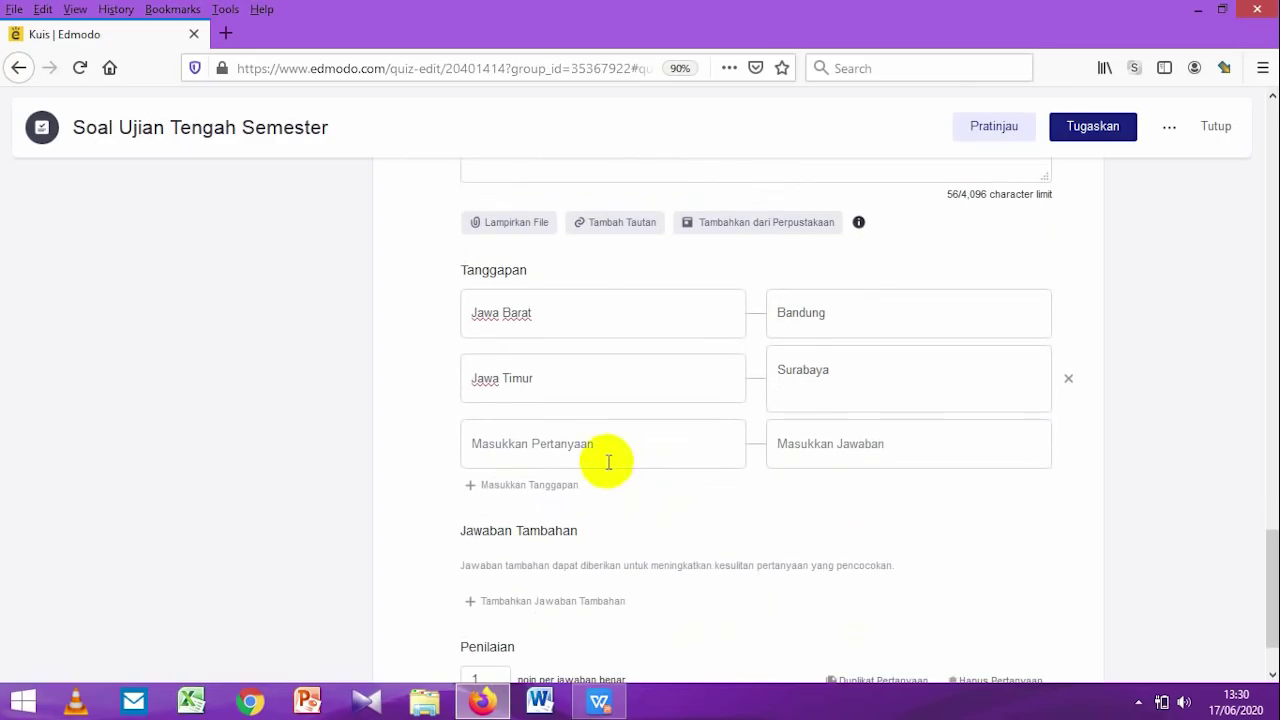
pyautogui.click(598, 701)
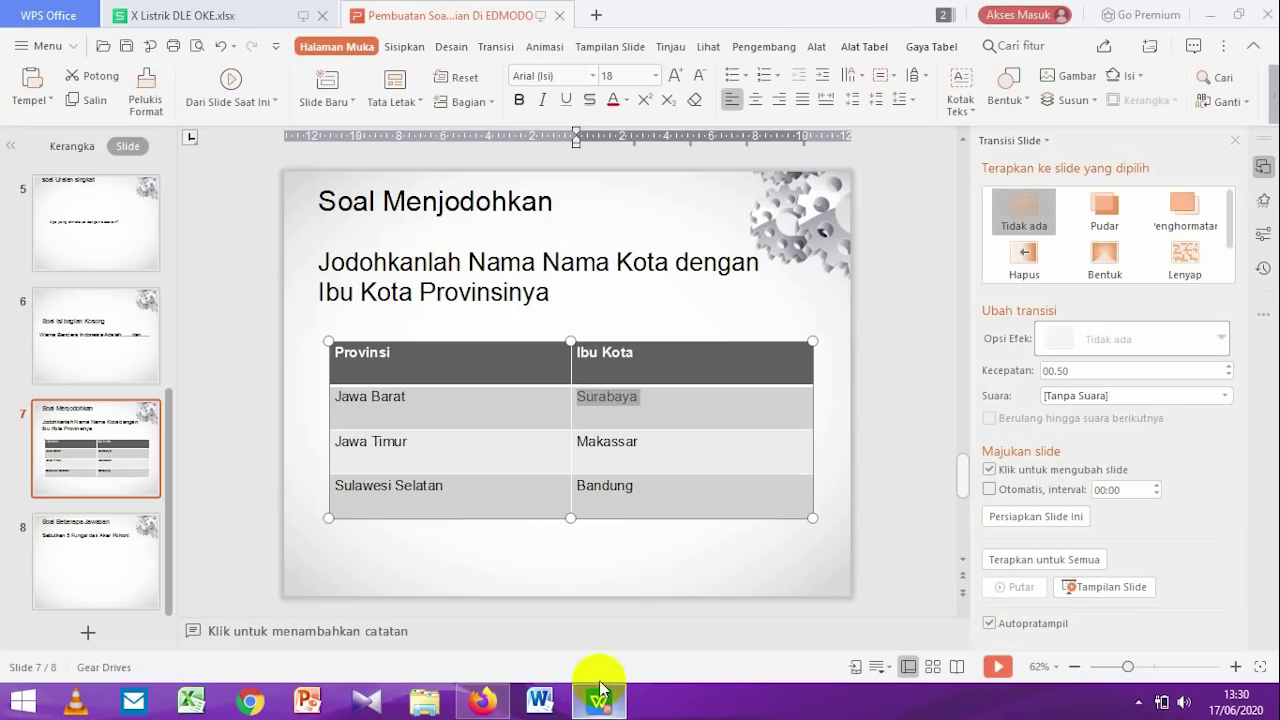
pyautogui.moveTo(338, 483); pyautogui.dragTo(449, 476)
pyautogui.hotkey('ctrl', 'c')
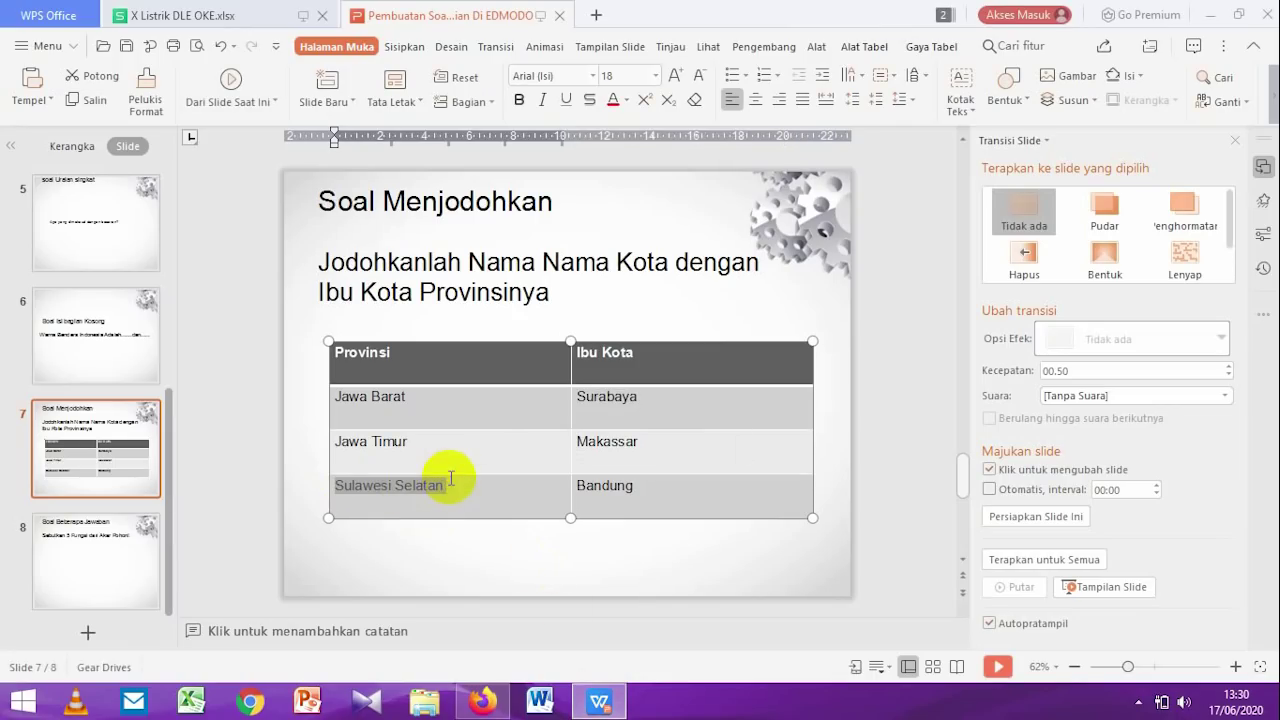
# Step: Back in Edmodo, paste "Sulawesi Selatan" as the prompt of question 5's third pair, keeping that pair's answer field empty
pyautogui.click(598, 701)
pyautogui.click(793, 430)
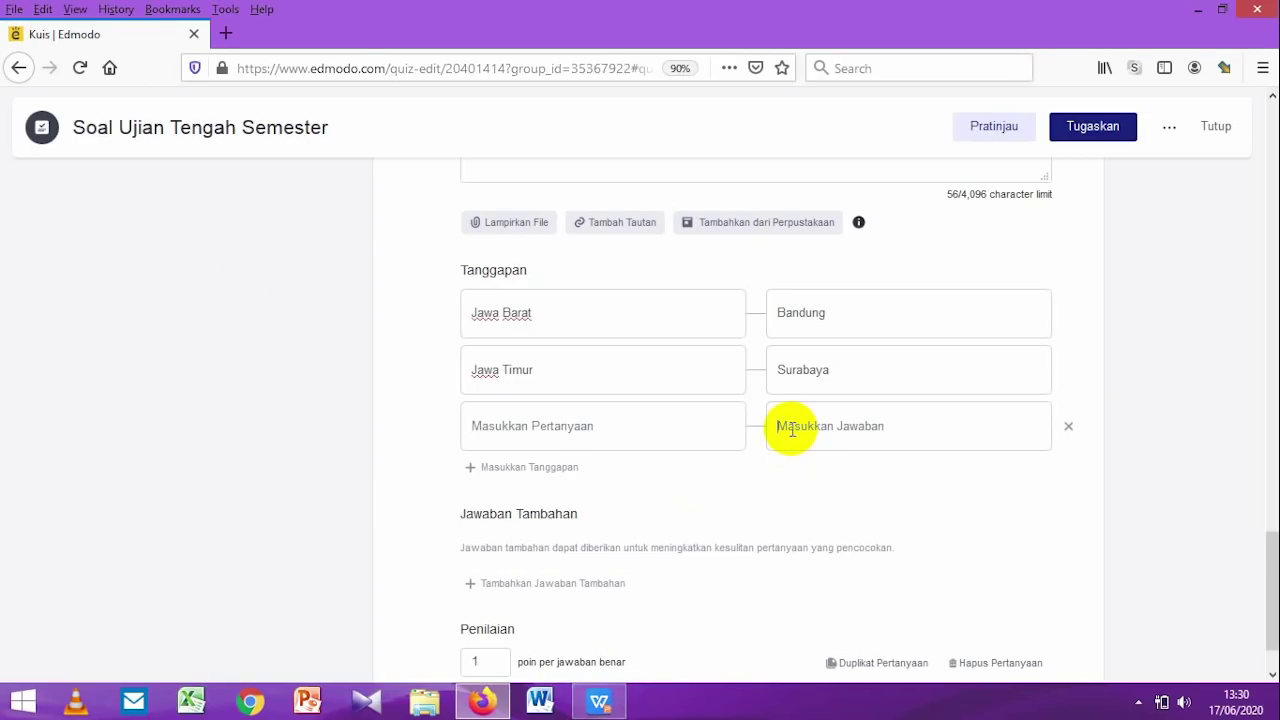
pyautogui.hotkey('ctrl', 'v')
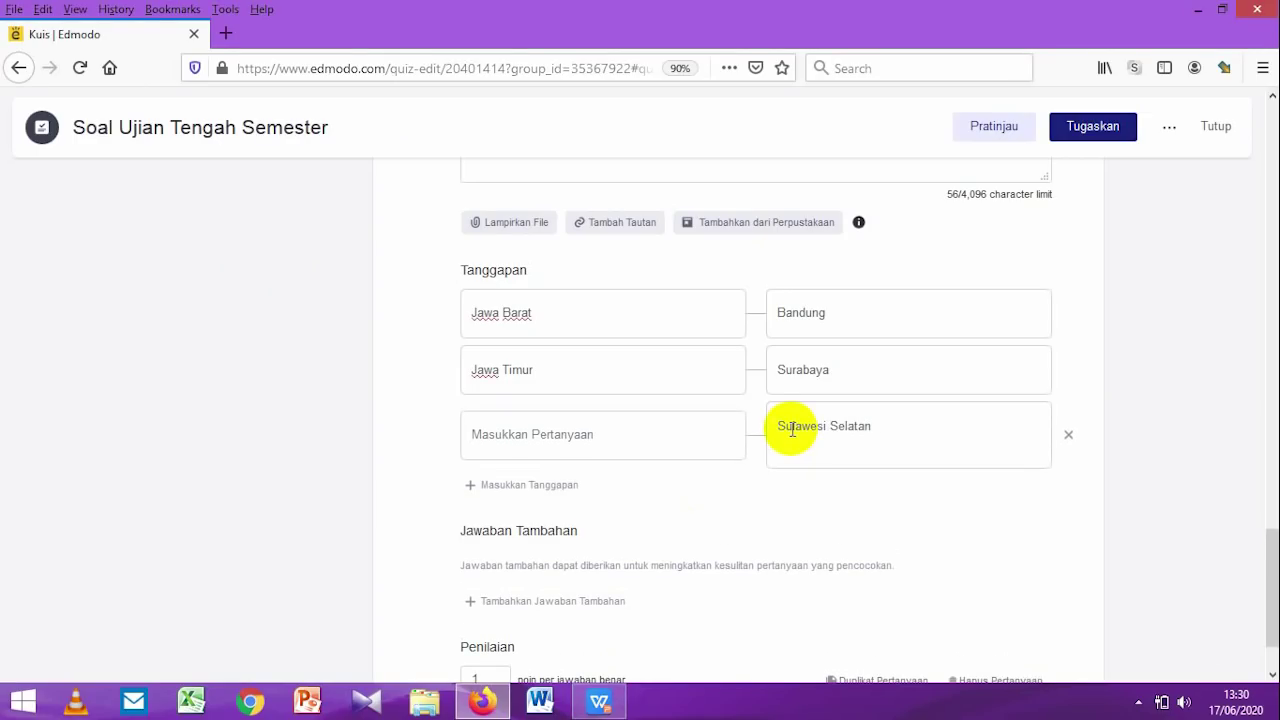
pyautogui.click(588, 437)
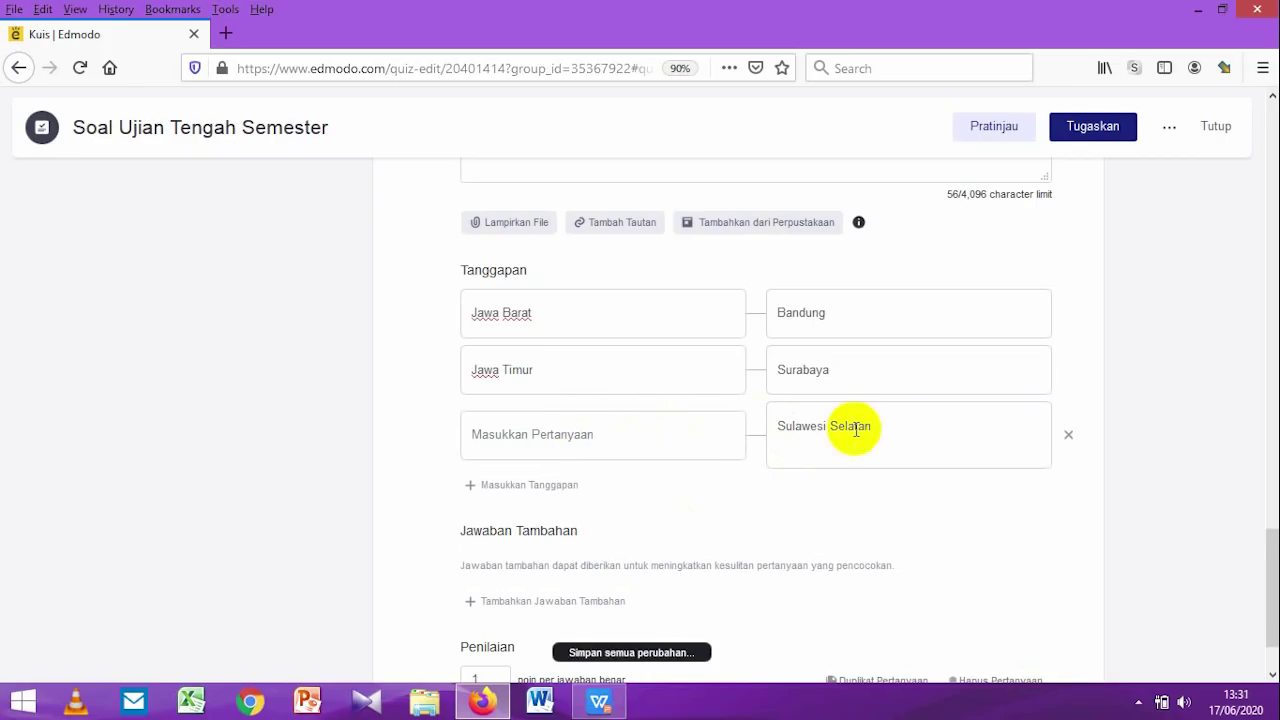
pyautogui.hotkey('ctrl', 'v')
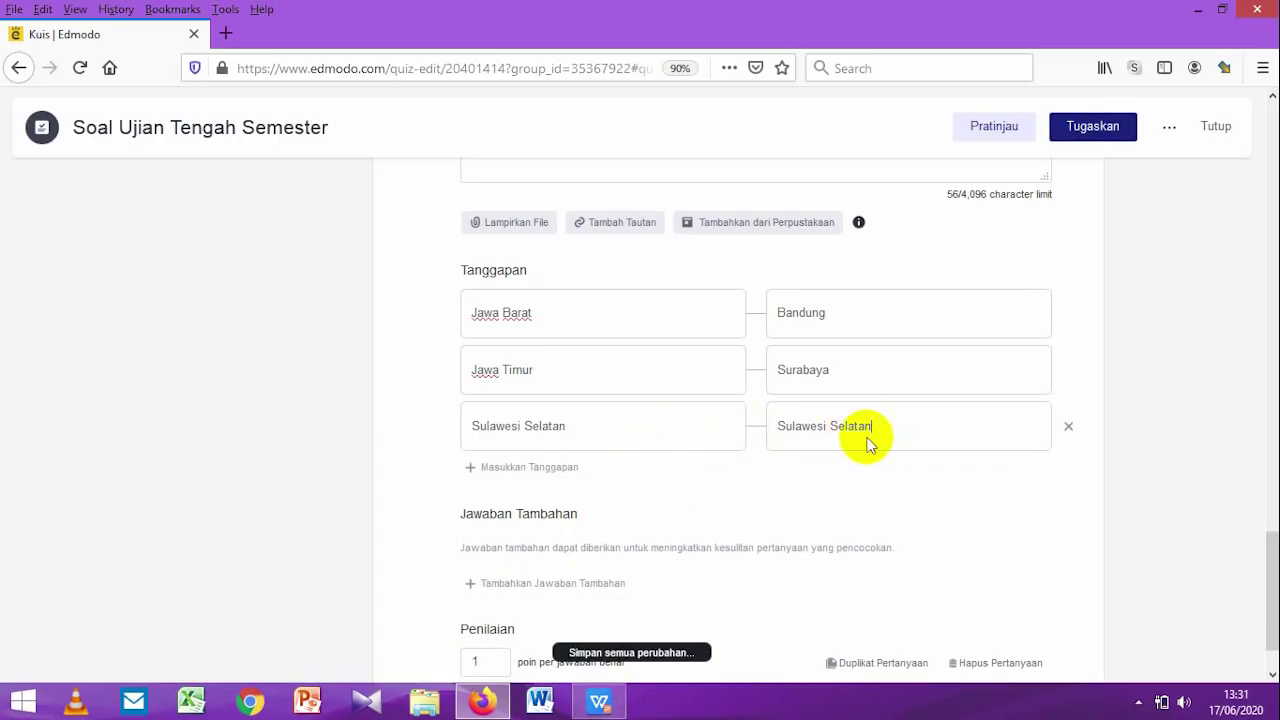
pyautogui.tripleClick(866, 434)
pyautogui.press('BackSpace')
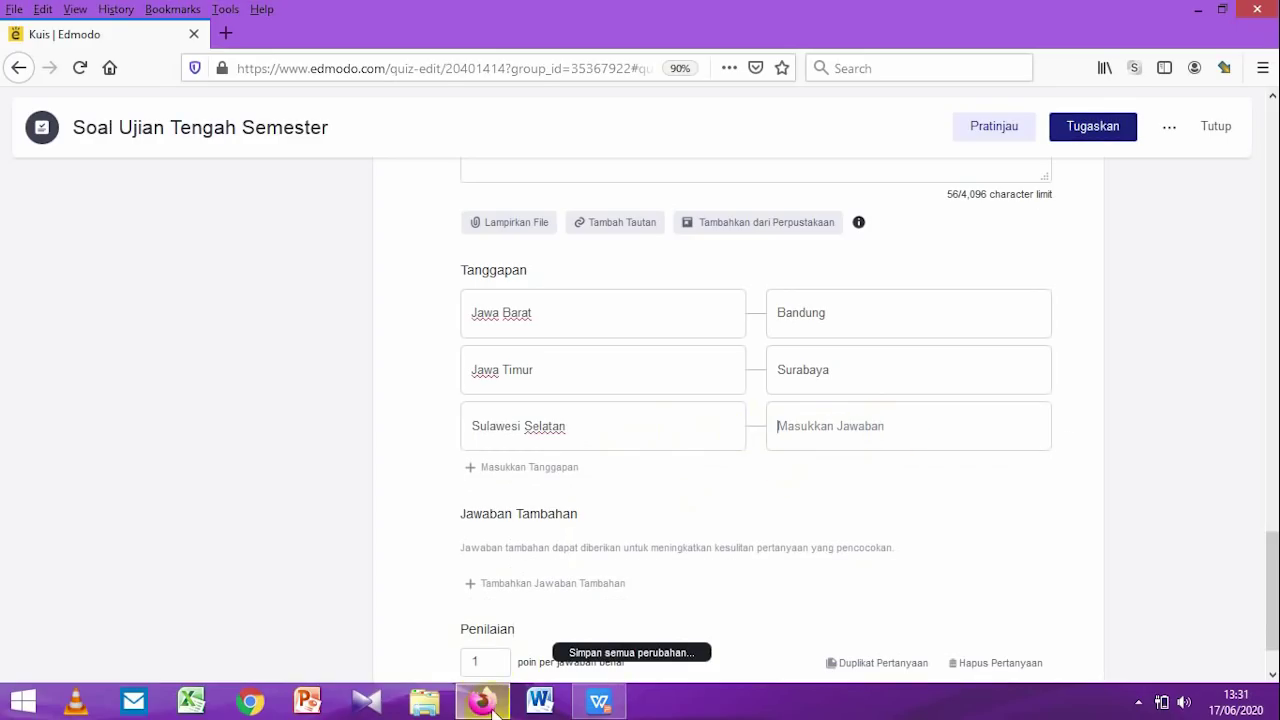
# Step: Copy "Makassar" from the WPS Office slide's table and paste it as the answer of question 5's third pair in Edmodo
pyautogui.click(598, 702)
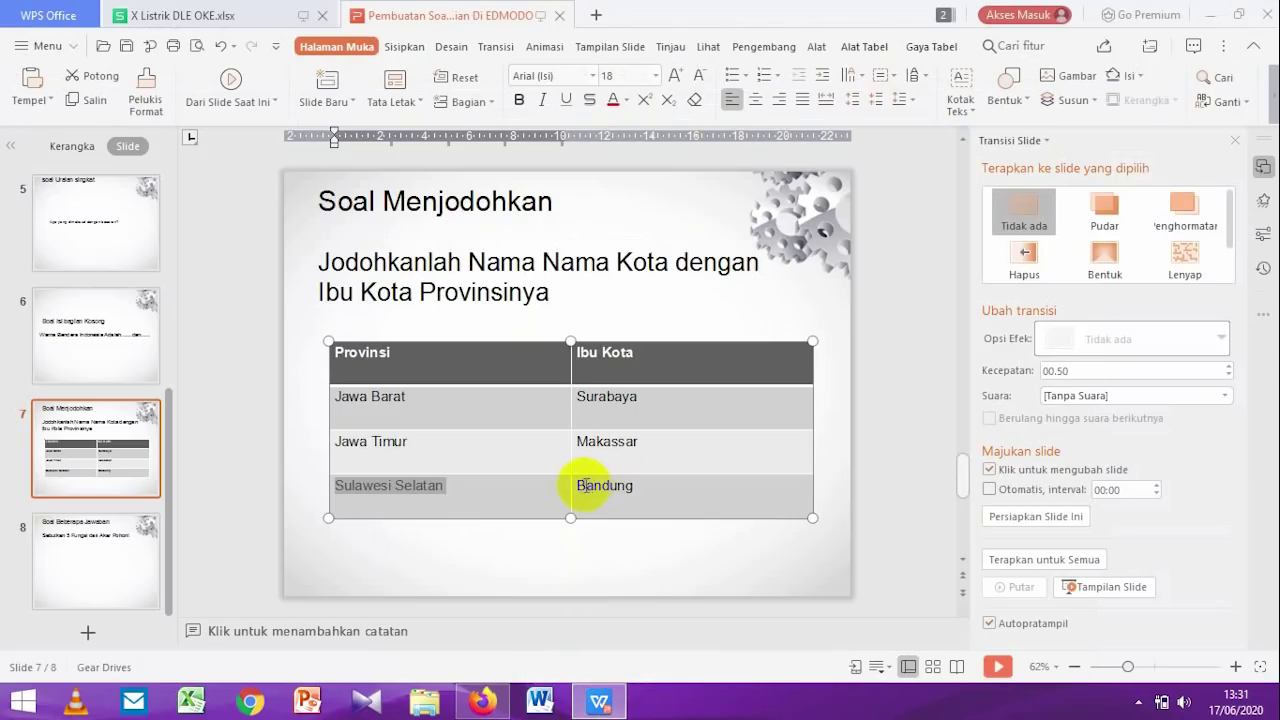
pyautogui.click(591, 487)
pyautogui.moveTo(580, 444); pyautogui.dragTo(674, 443)
pyautogui.hotkey('ctrl', 'c')
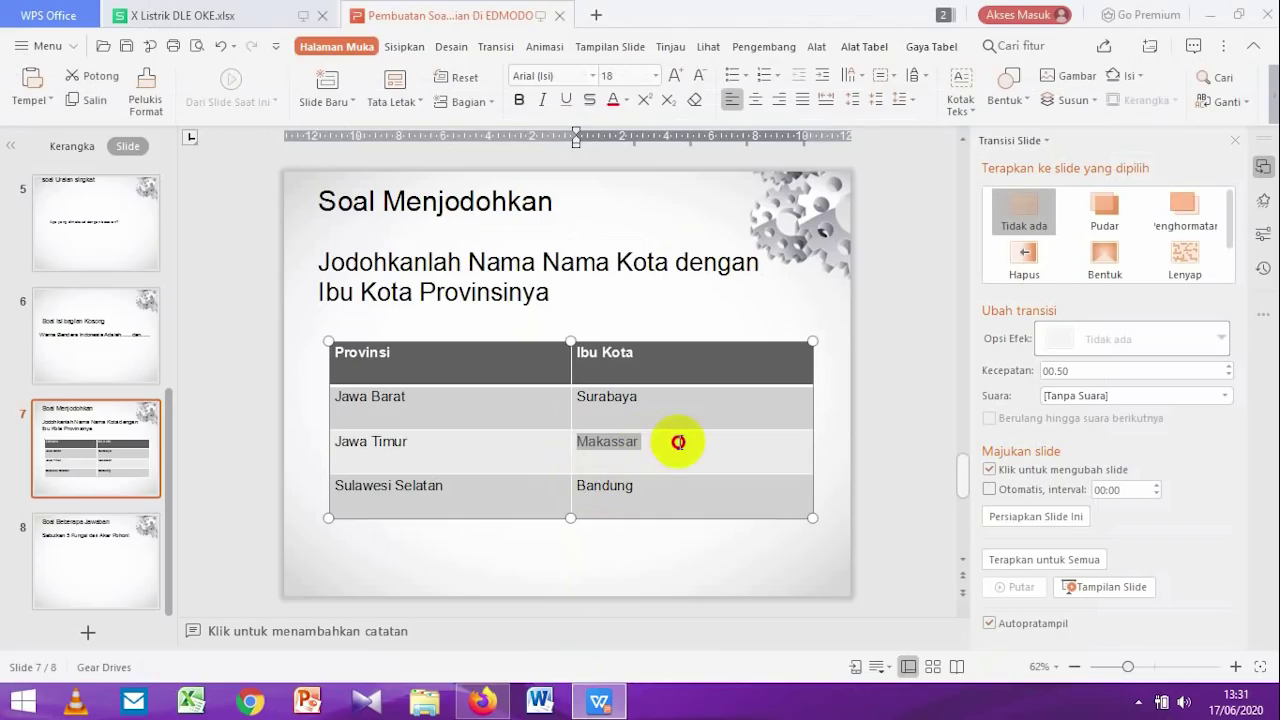
pyautogui.click(482, 702)
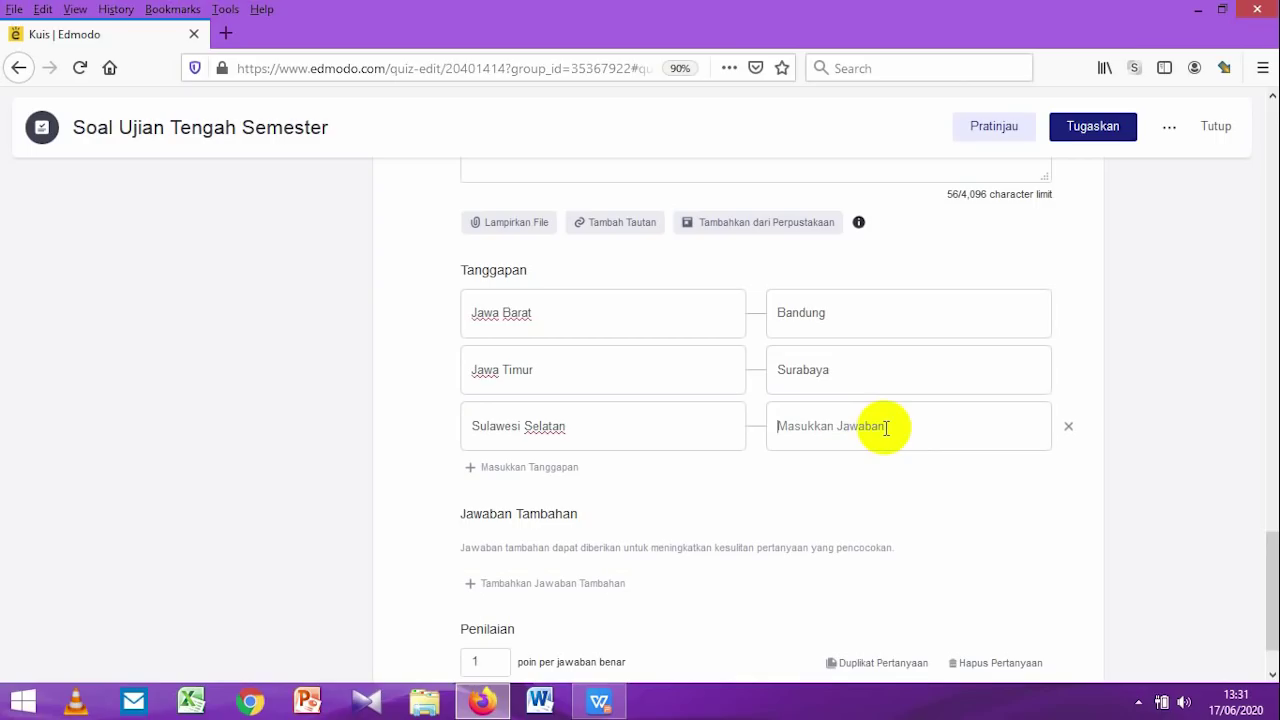
pyautogui.hotkey('ctrl', 'v')
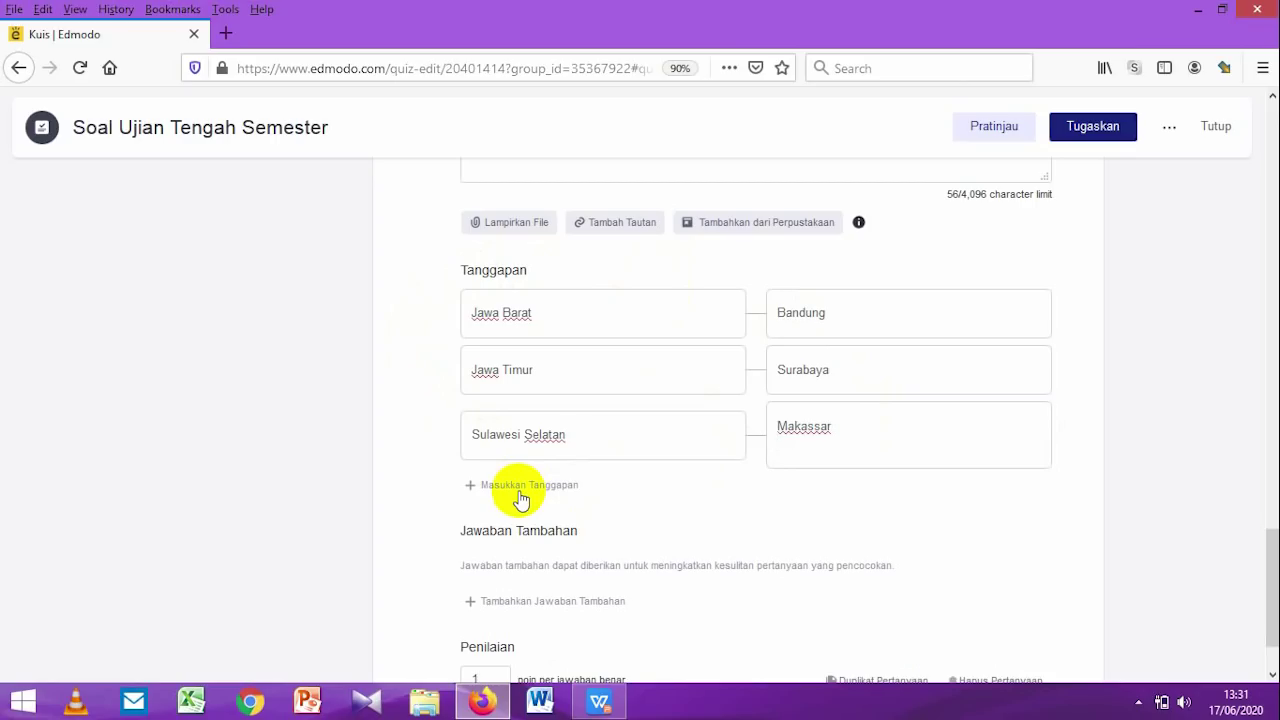
# Step: Set the score of question 5 to 30 points per correct answer
pyautogui.scroll(-2, 521, 495)
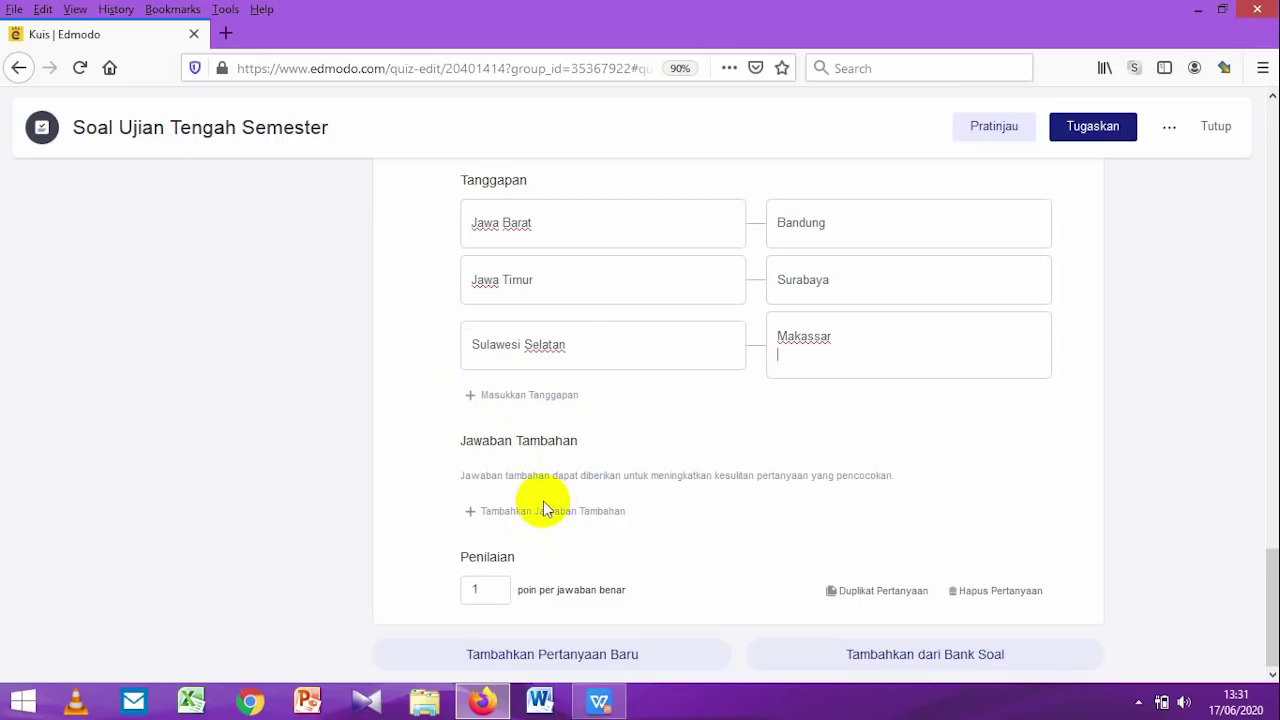
pyautogui.scroll(3, 548, 510)
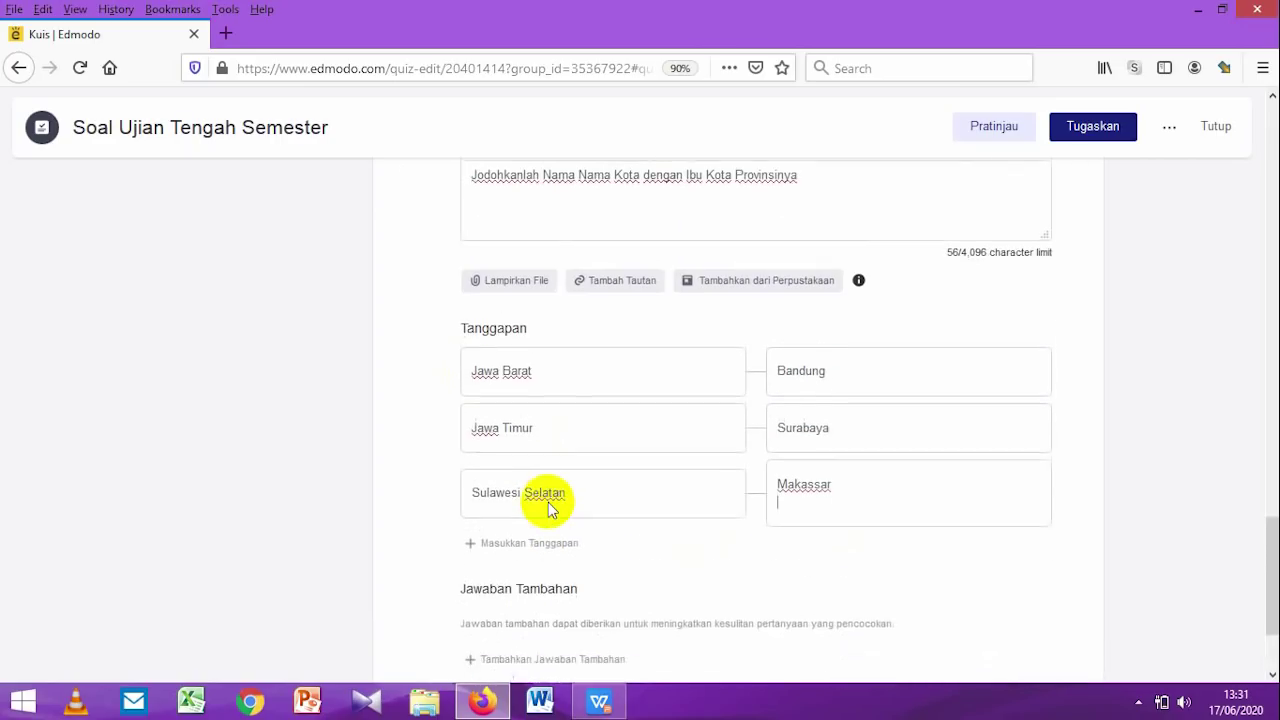
pyautogui.scroll(-1, 548, 502)
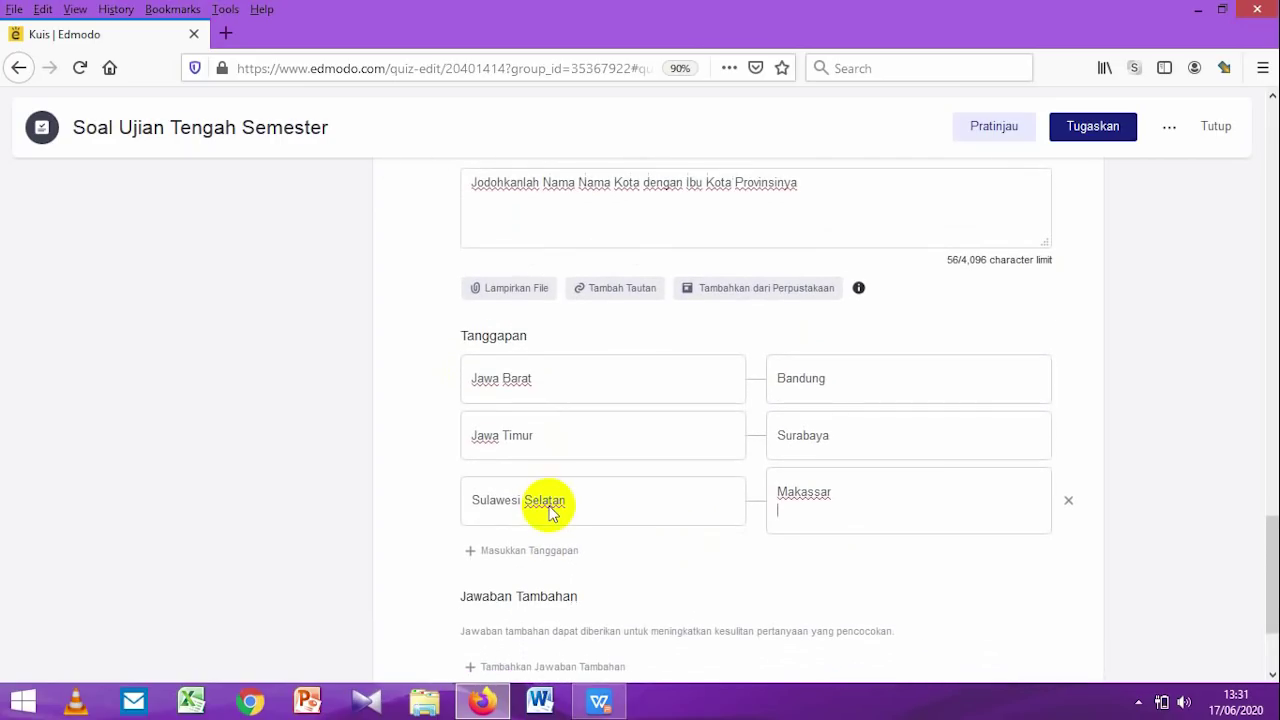
pyautogui.scroll(-1, 548, 502)
pyautogui.scroll(-1, 510, 665)
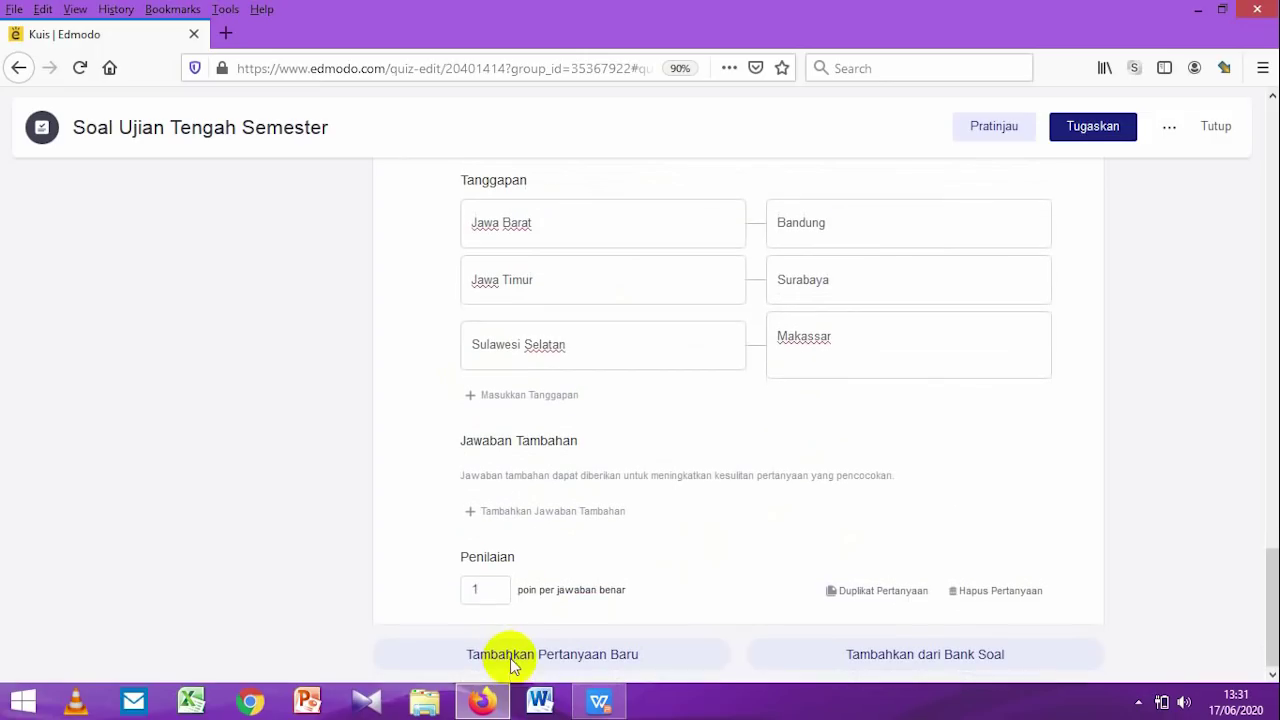
pyautogui.click(478, 588)
pyautogui.doubleClick(470, 588)
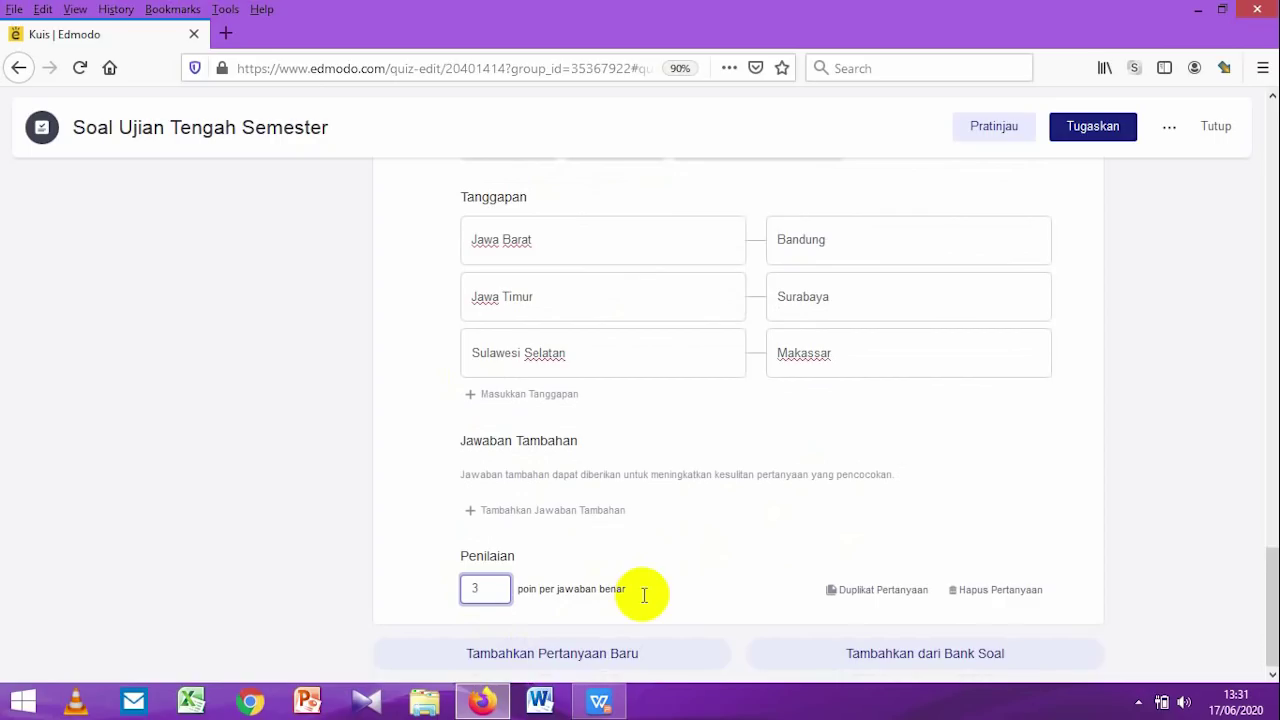
pyautogui.write('30')
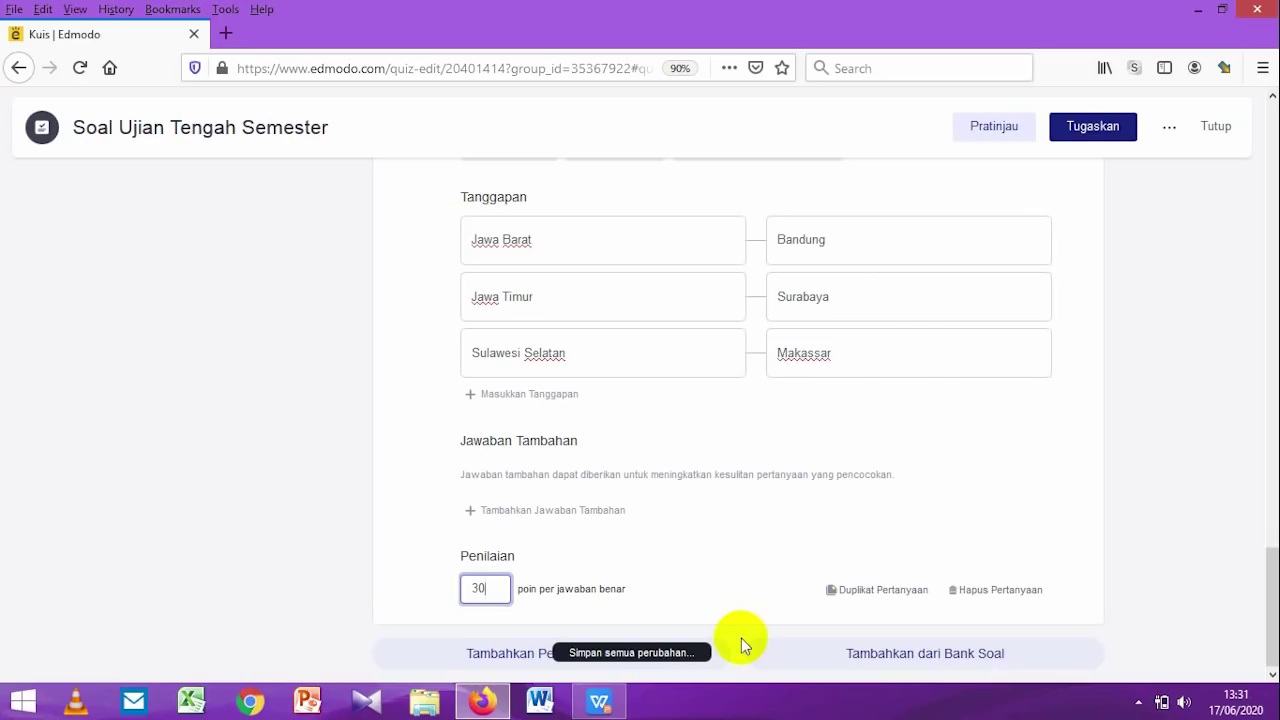
# Step: Switch to WPS Office and open the "Soal Beberapa Jawaban" slide
pyautogui.click(605, 700)
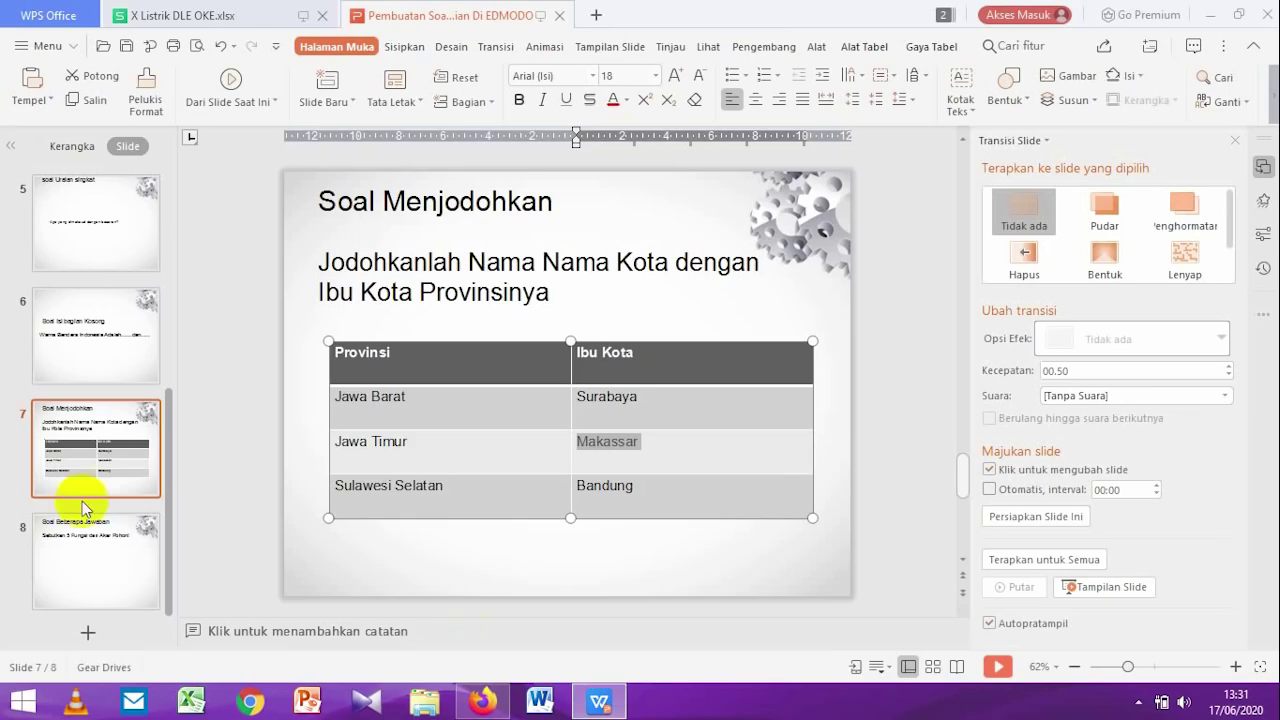
pyautogui.click(86, 545)
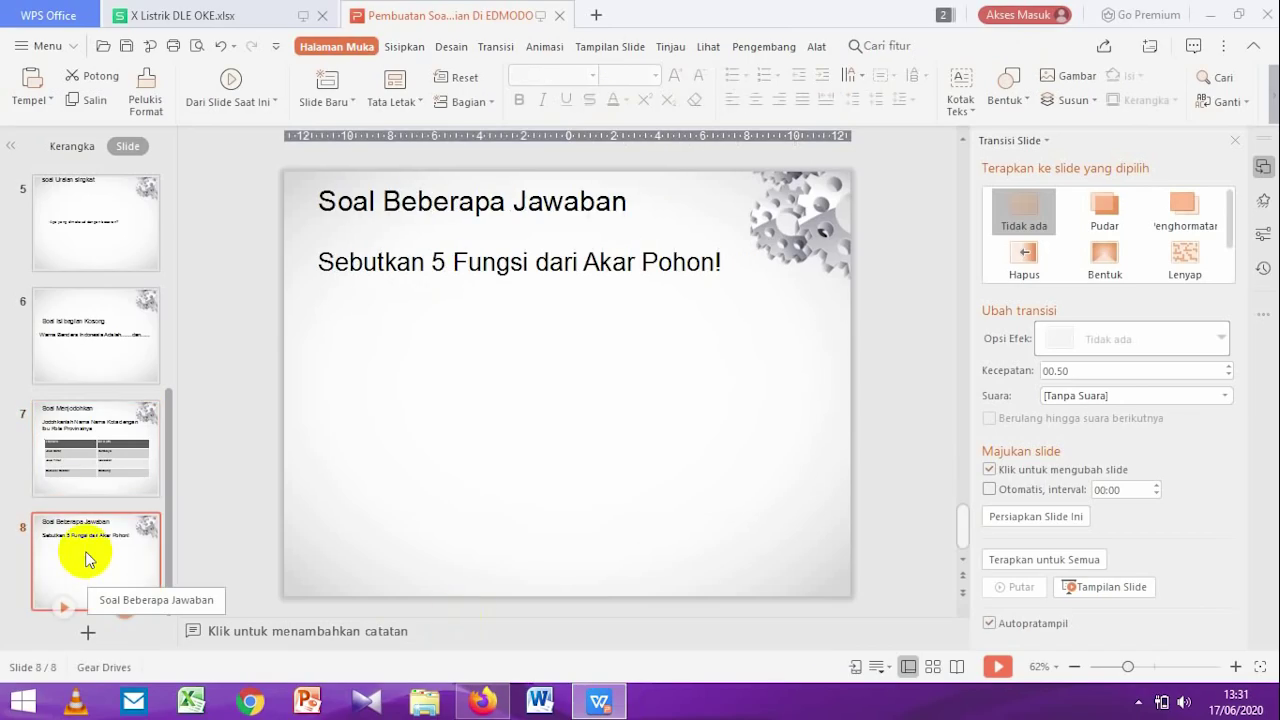
# Step: Switch to Edmodo, add question 6 to the quiz and set its type to "Beberapa Jawaban"
pyautogui.click(483, 700)
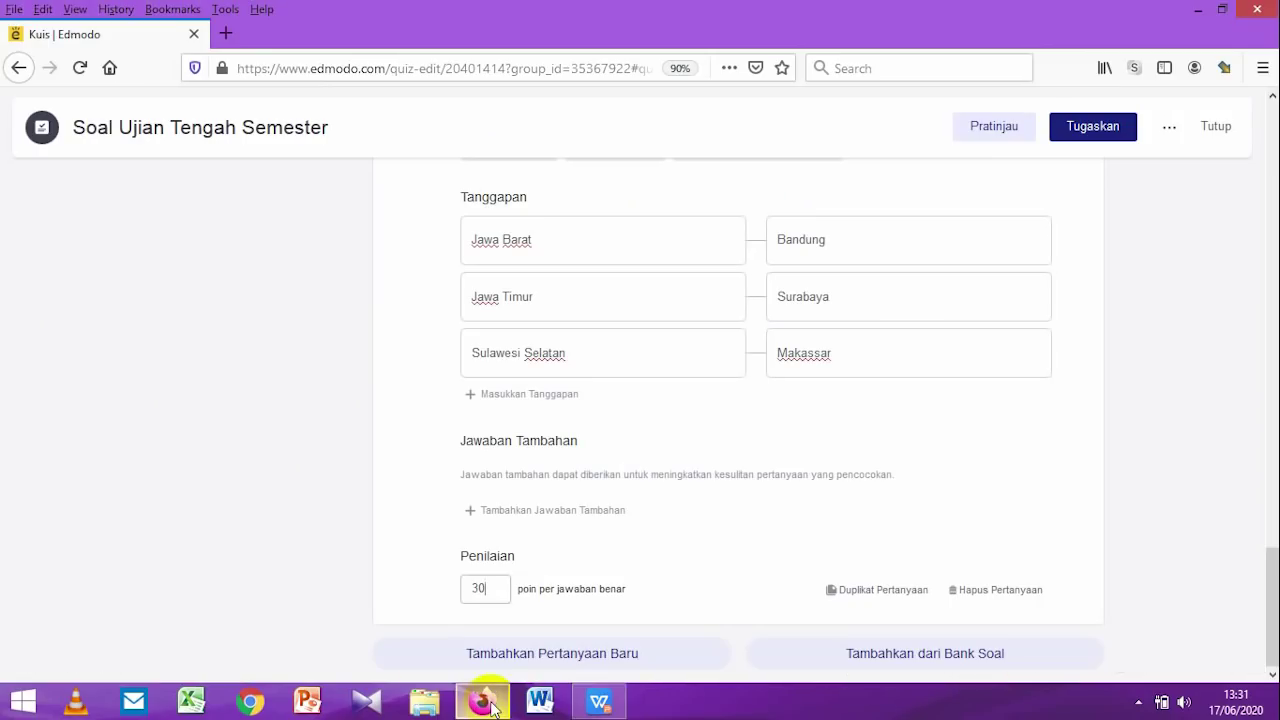
pyautogui.click(677, 653)
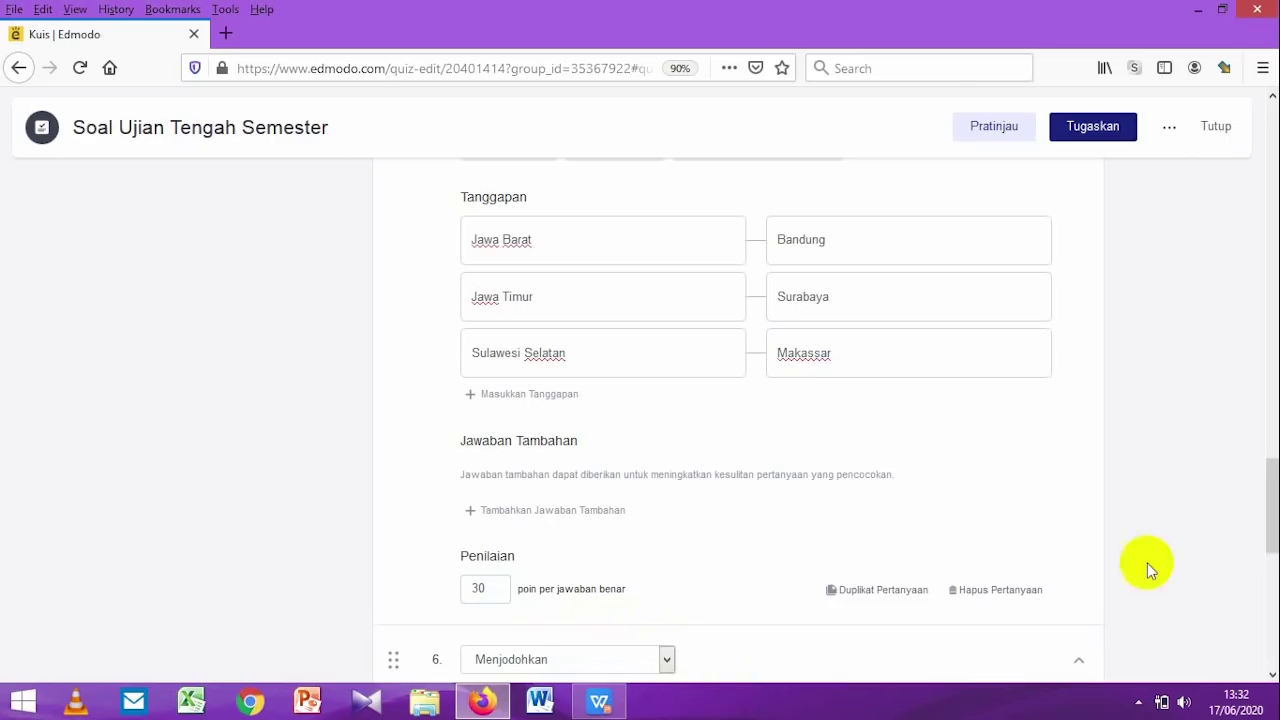
pyautogui.moveTo(1271, 520); pyautogui.dragTo(1274, 598)
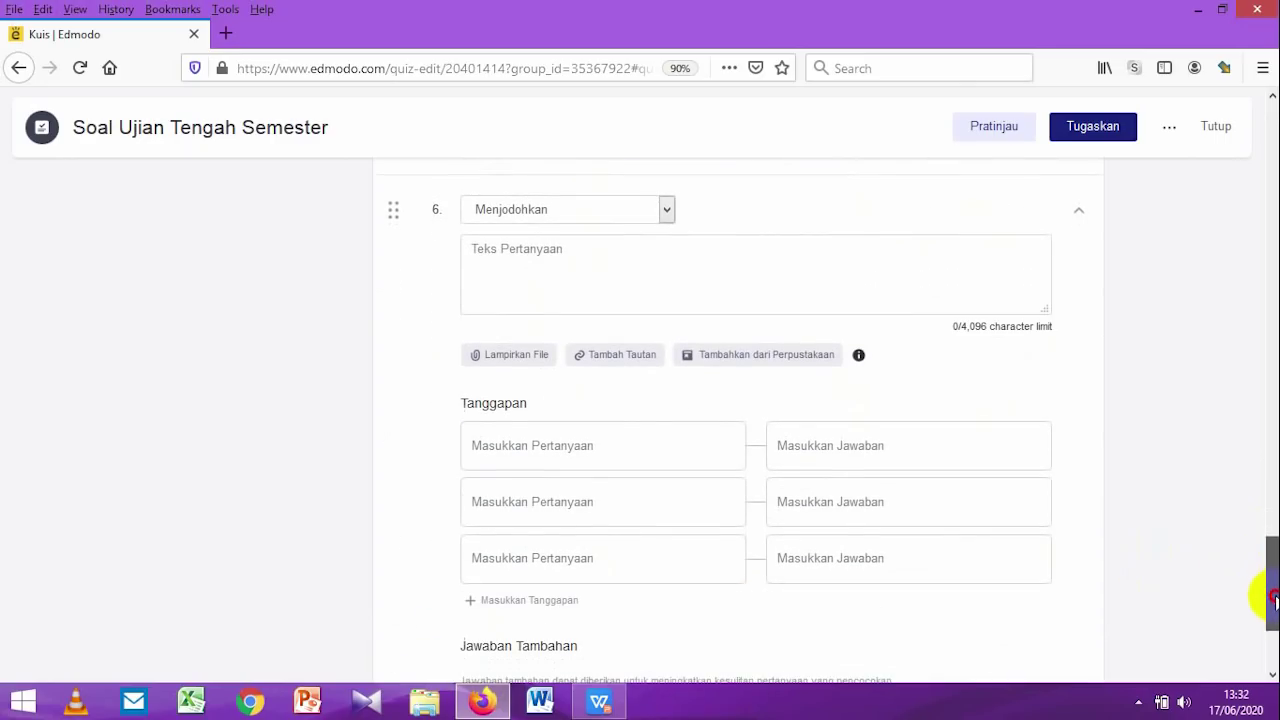
pyautogui.click(666, 210)
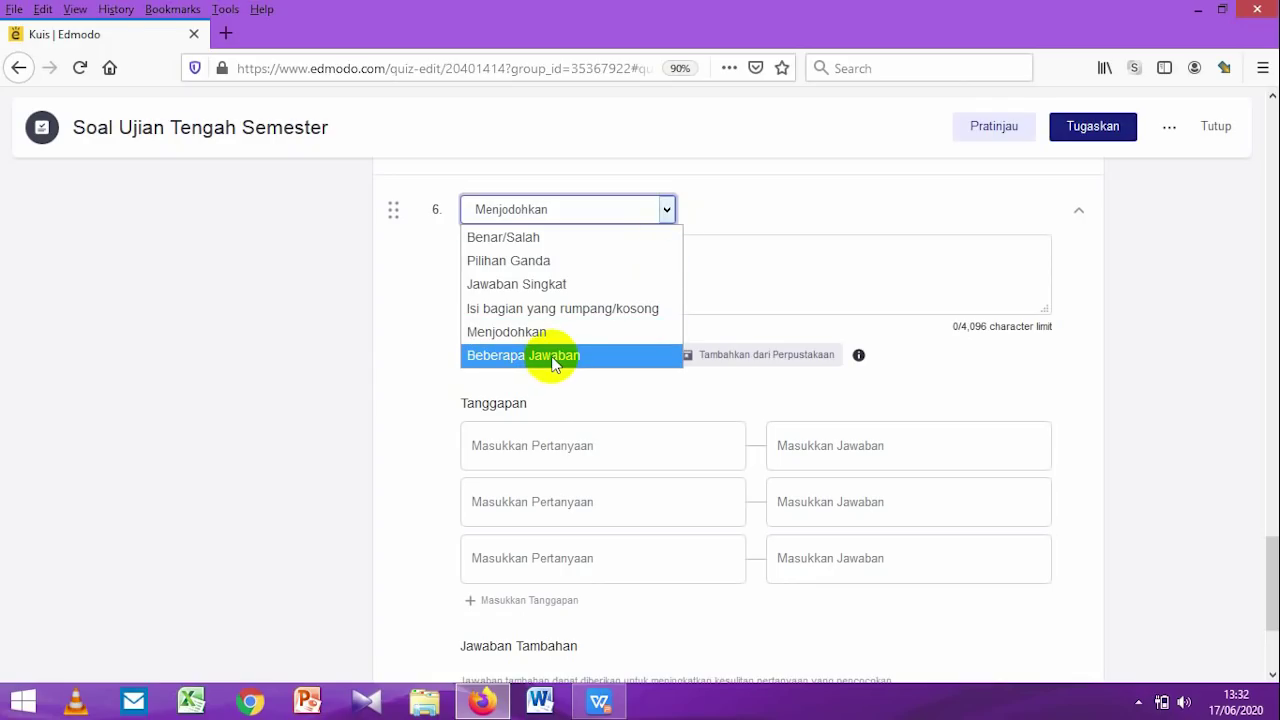
pyautogui.press('Escape')
pyautogui.press('Down')
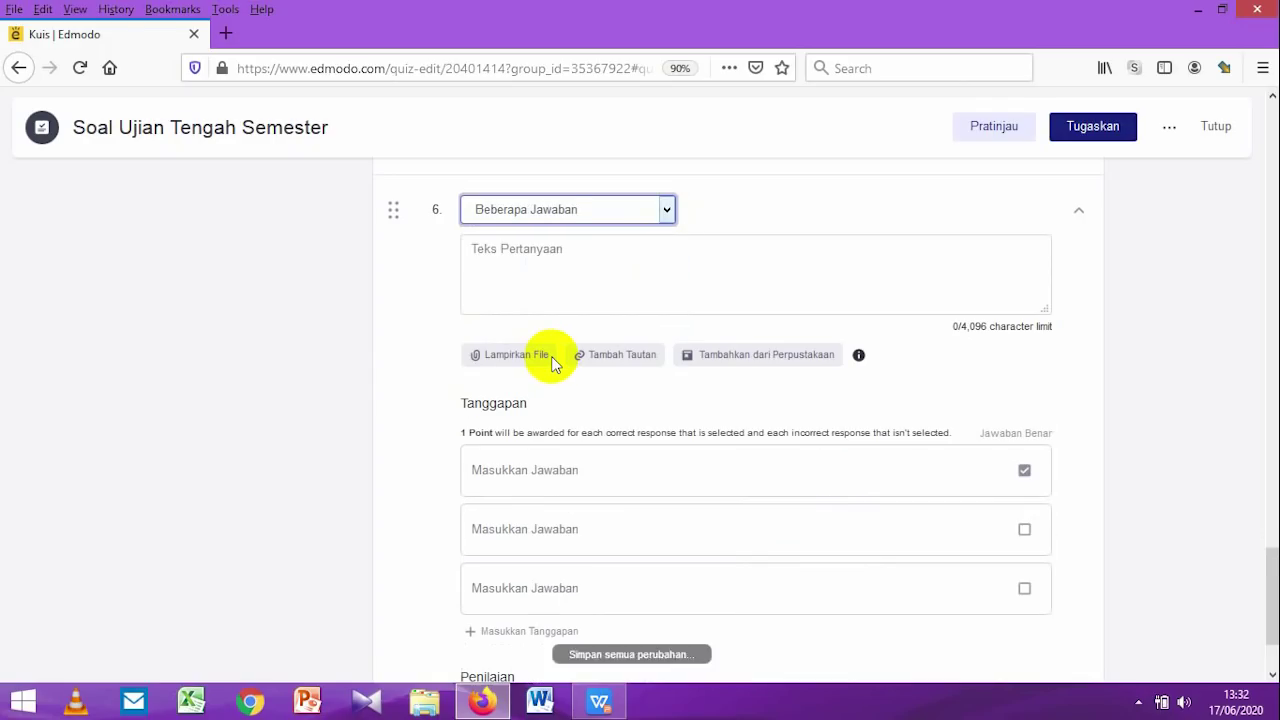
# Step: Copy "Sebutkan 5 Fungsi dari Akar Pohon!" from the WPS Office slide and paste it as the text of question 6 in Edmodo
pyautogui.click(598, 706)
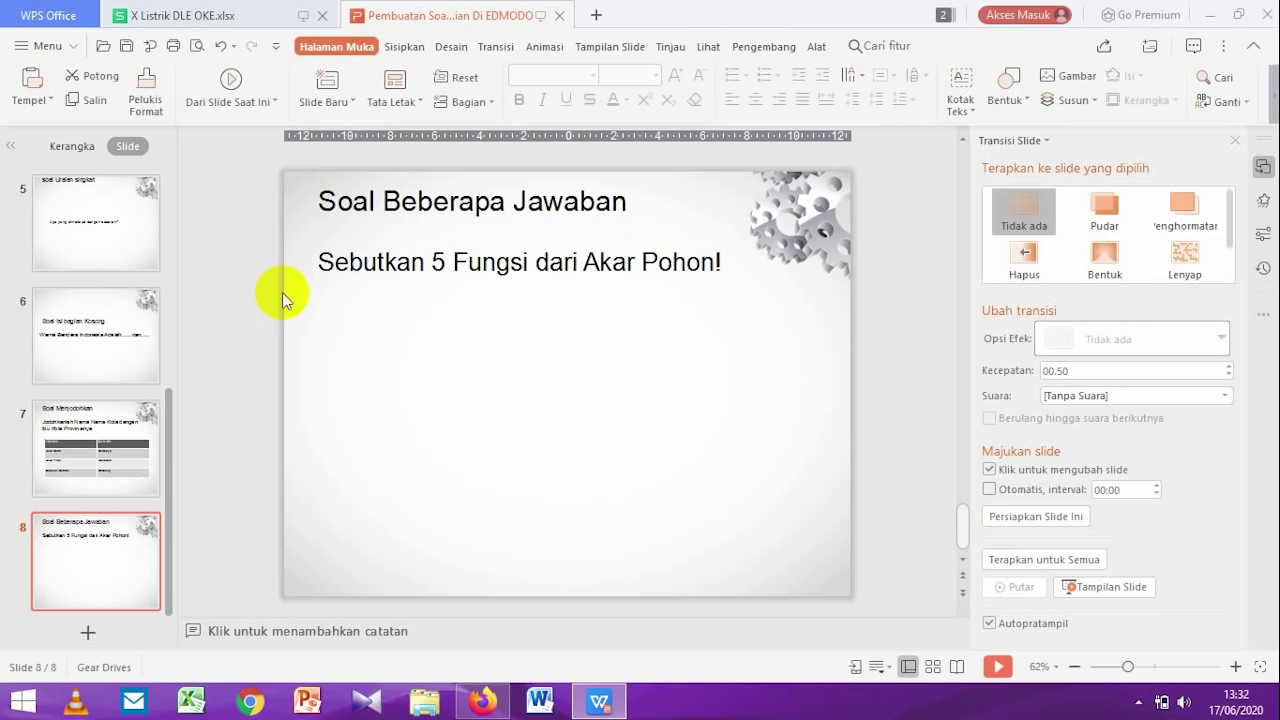
pyautogui.click(322, 262)
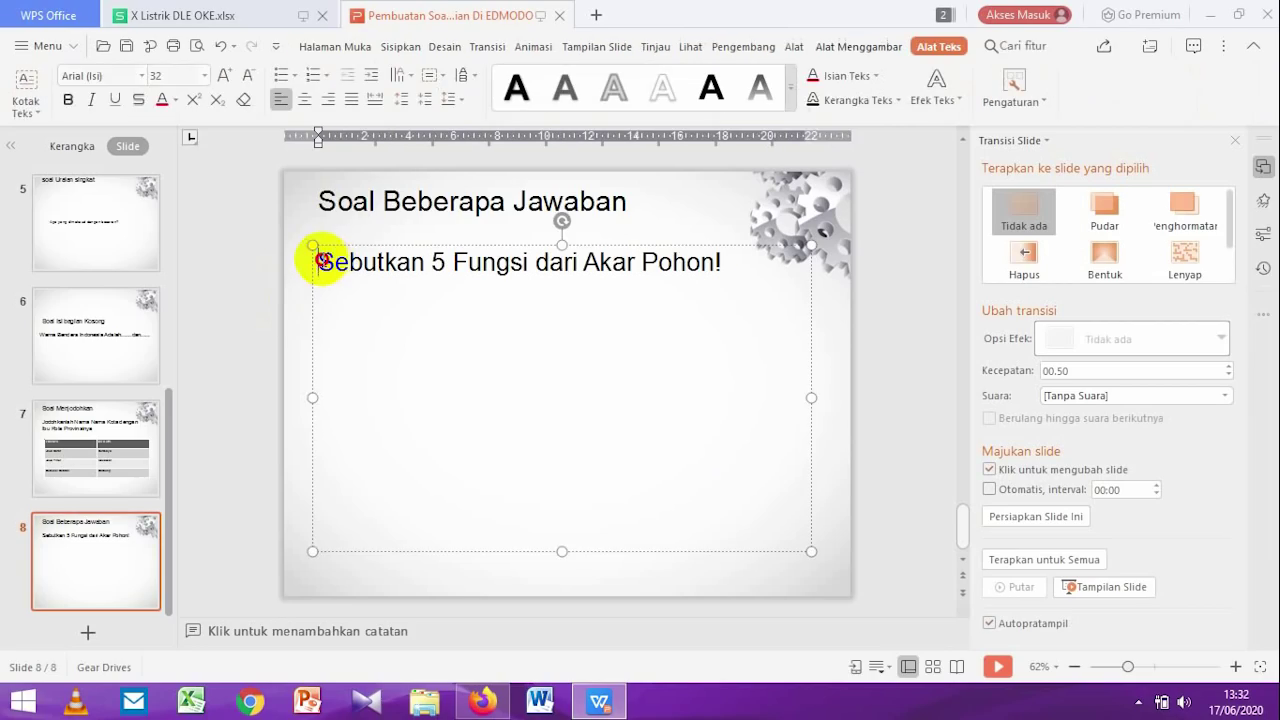
pyautogui.moveTo(322, 260); pyautogui.dragTo(744, 260)
pyautogui.hotkey('ctrl', 'c')
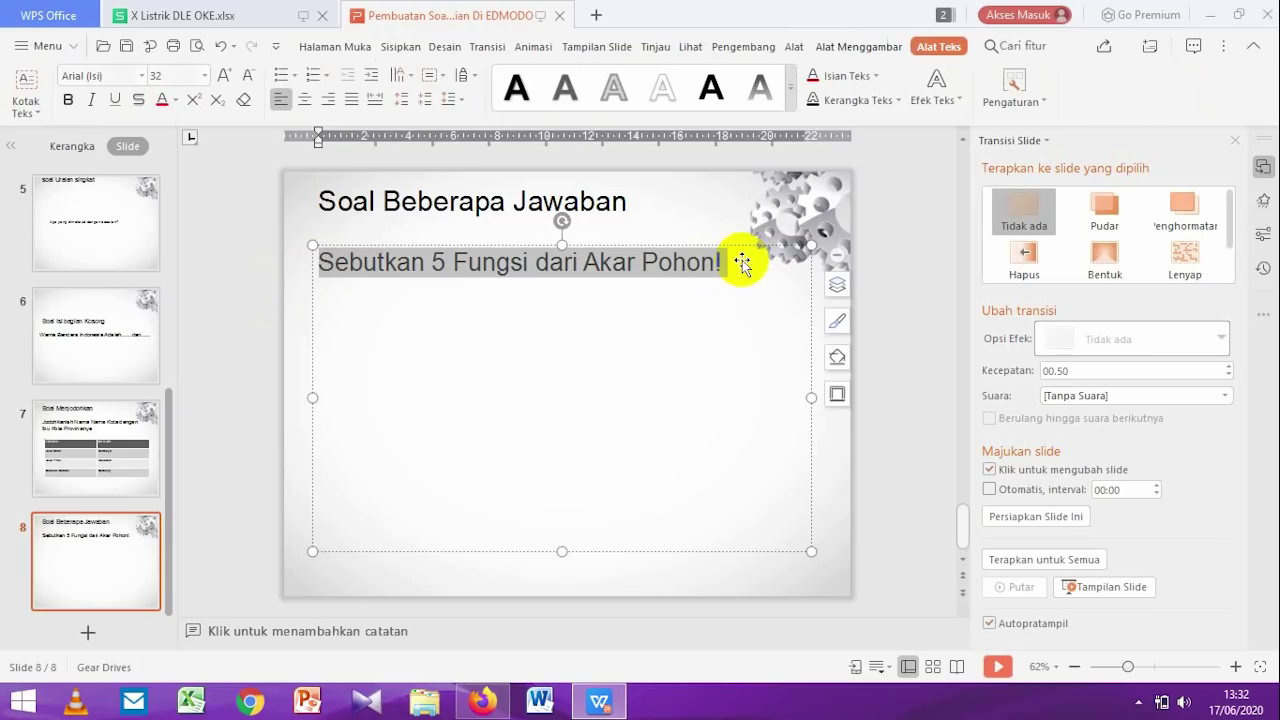
pyautogui.click(483, 703)
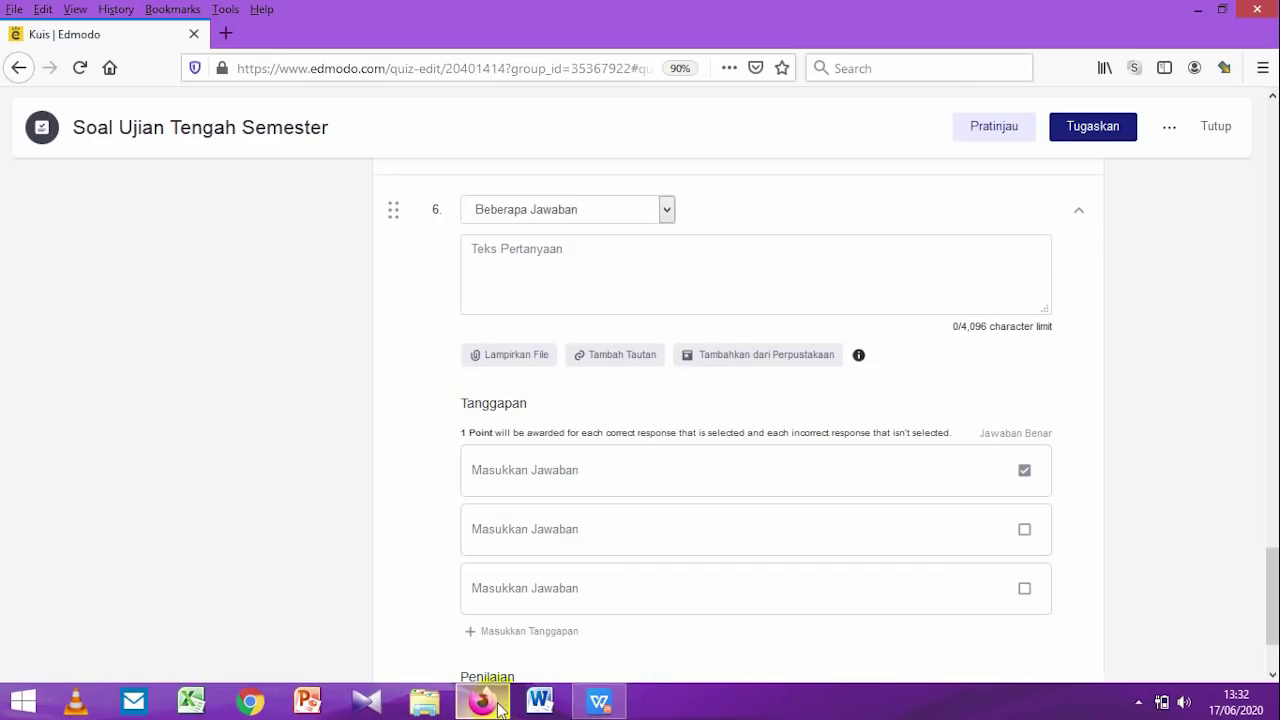
pyautogui.click(497, 473)
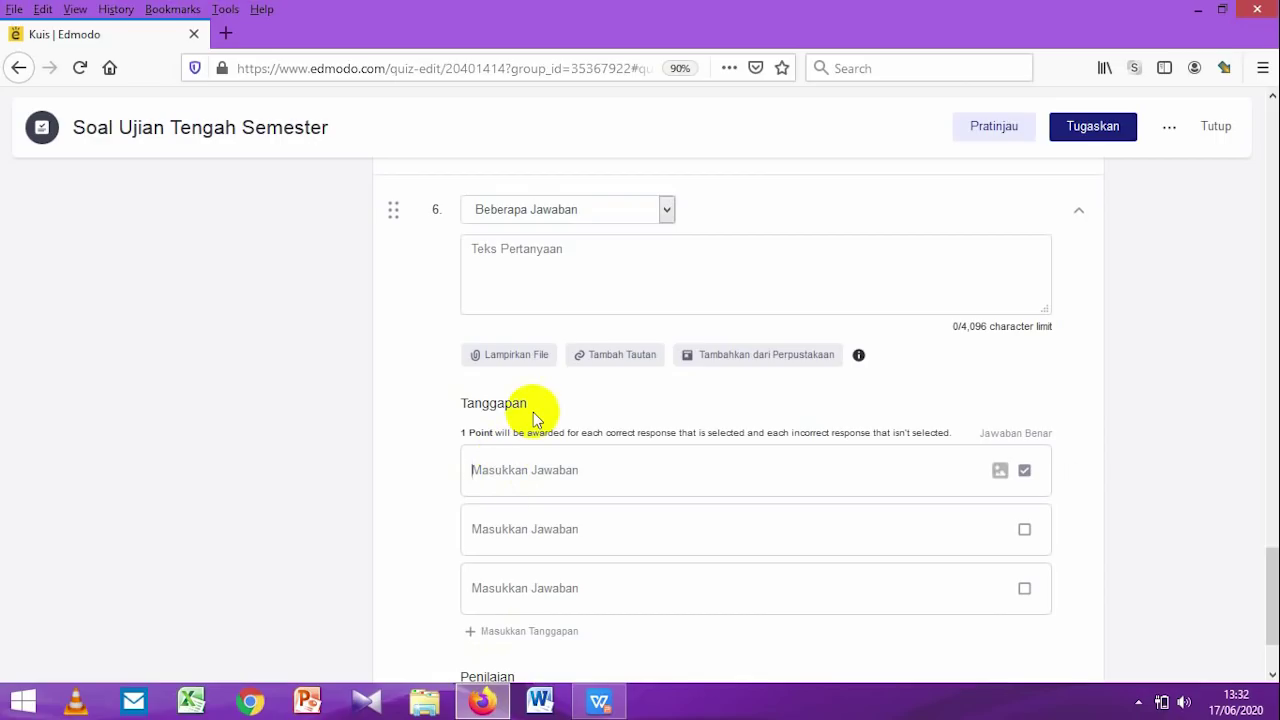
pyautogui.click(511, 250)
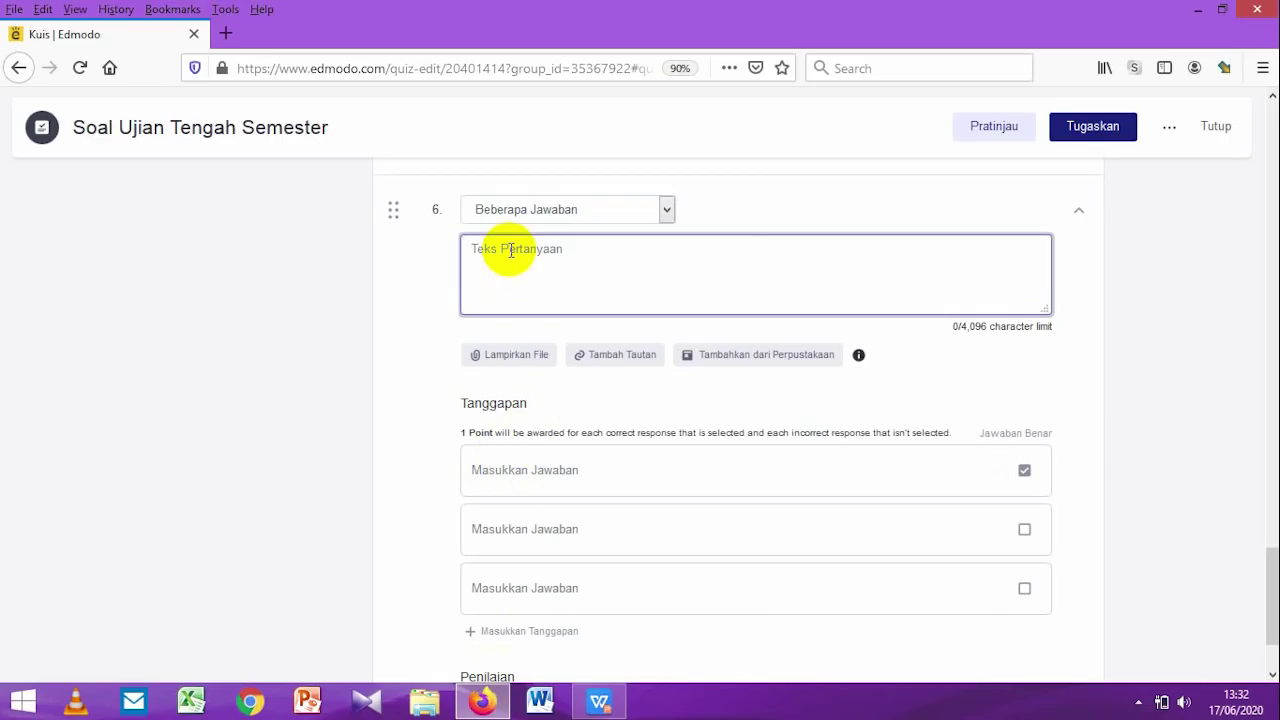
pyautogui.hotkey('ctrl', 'v')
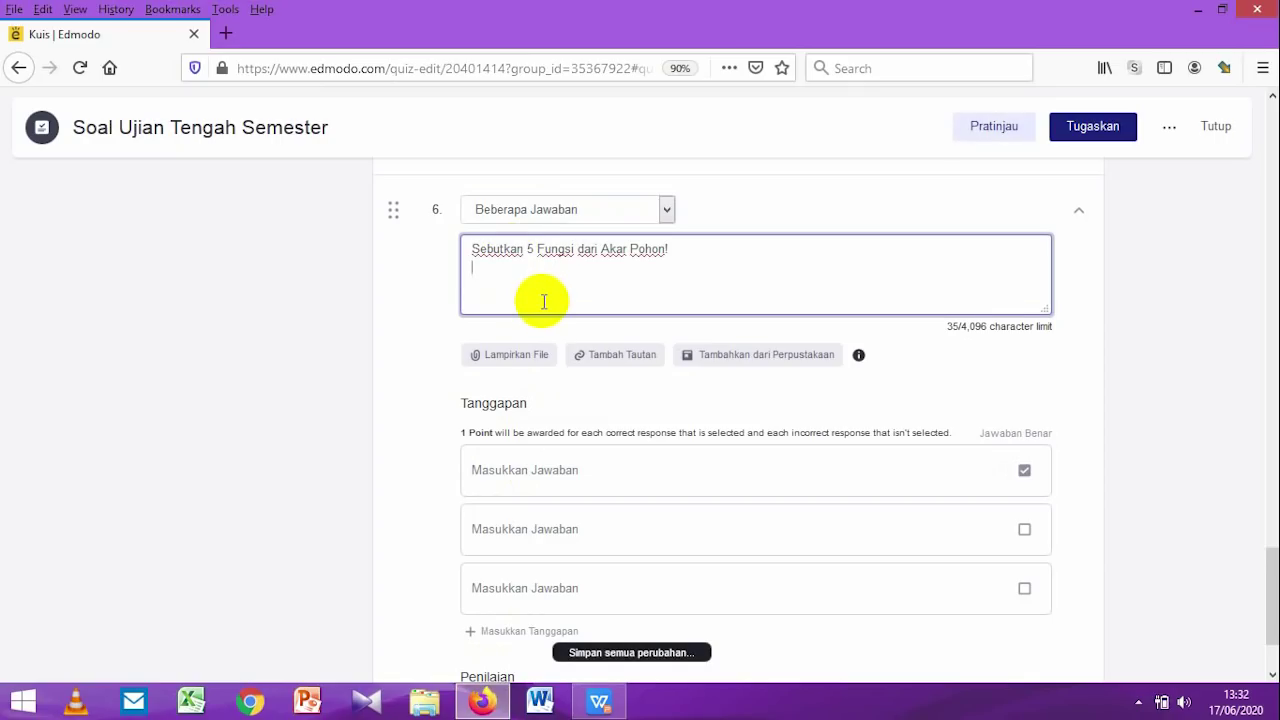
# Step: Mark the second and third answers of question 6 as correct, and clear the correct-answer marks of all three answers
pyautogui.scroll(-2, 544, 301)
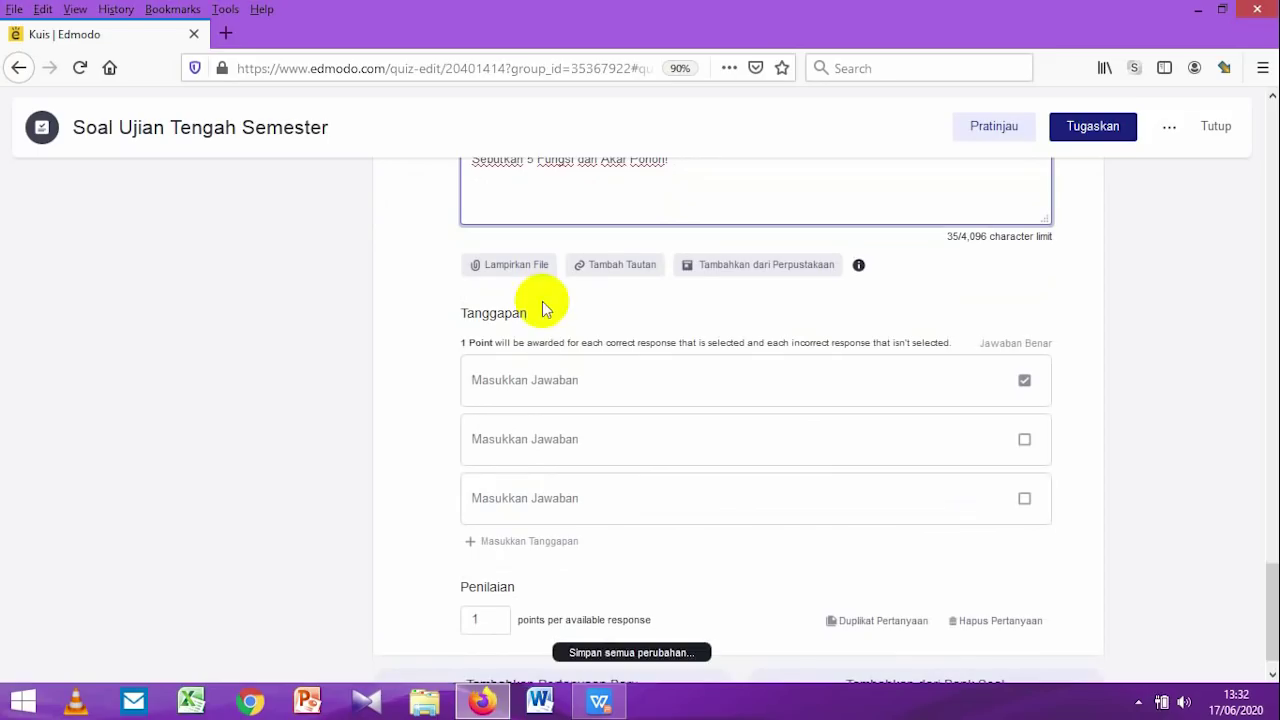
pyautogui.click(1024, 439)
pyautogui.click(1024, 498)
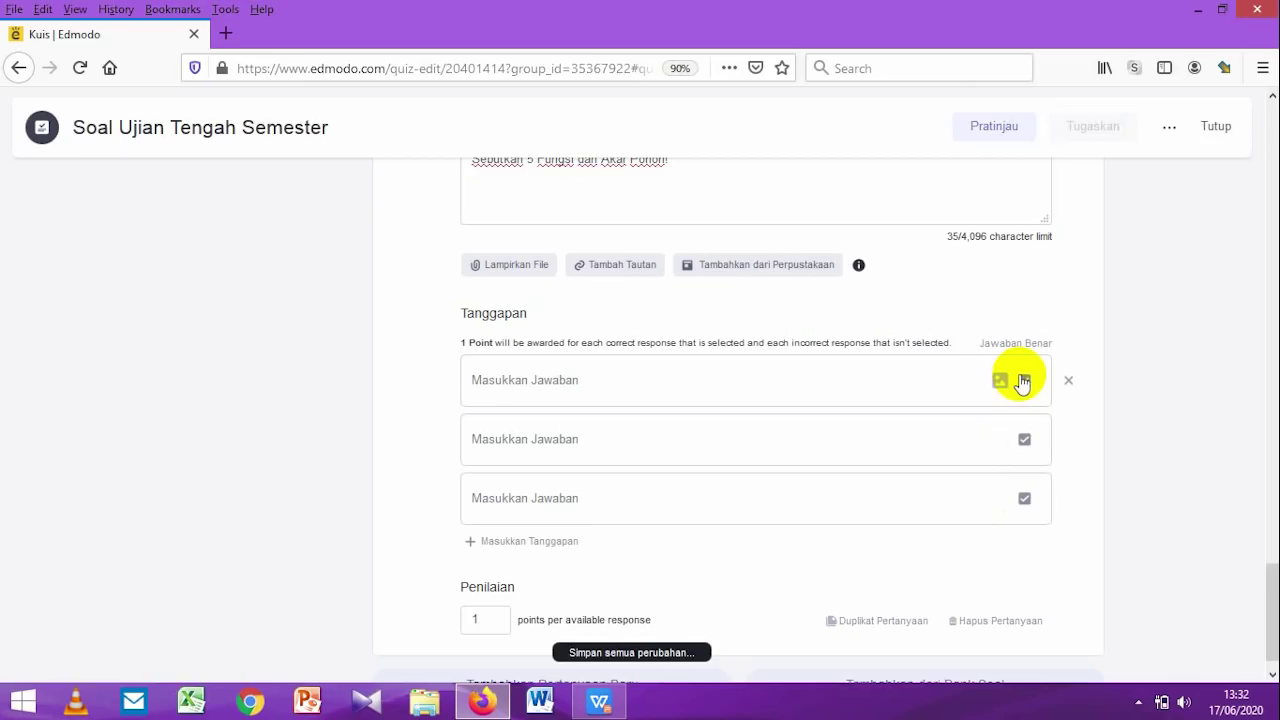
pyautogui.click(1024, 381)
pyautogui.click(1025, 439)
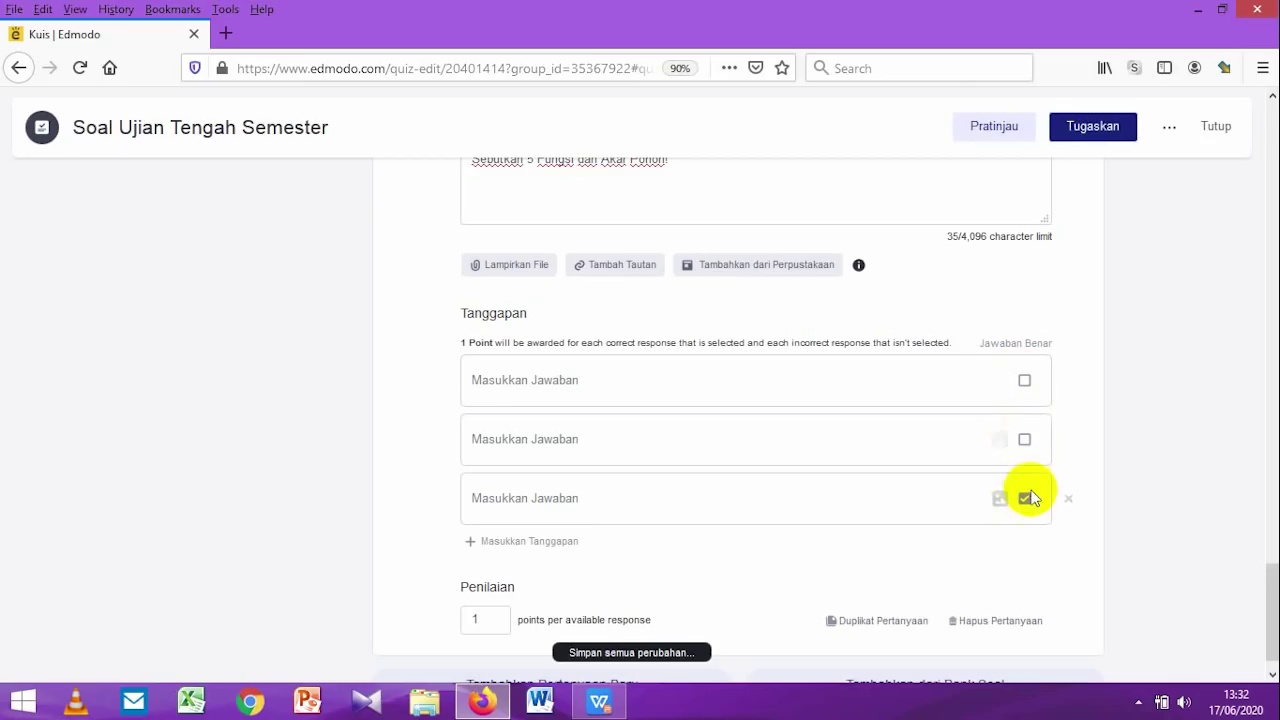
pyautogui.click(1024, 498)
# Step: Enter "Penopang" as the first answer and "Pengisap Air" as the second answer of question 6
pyautogui.scroll(1, 780, 463)
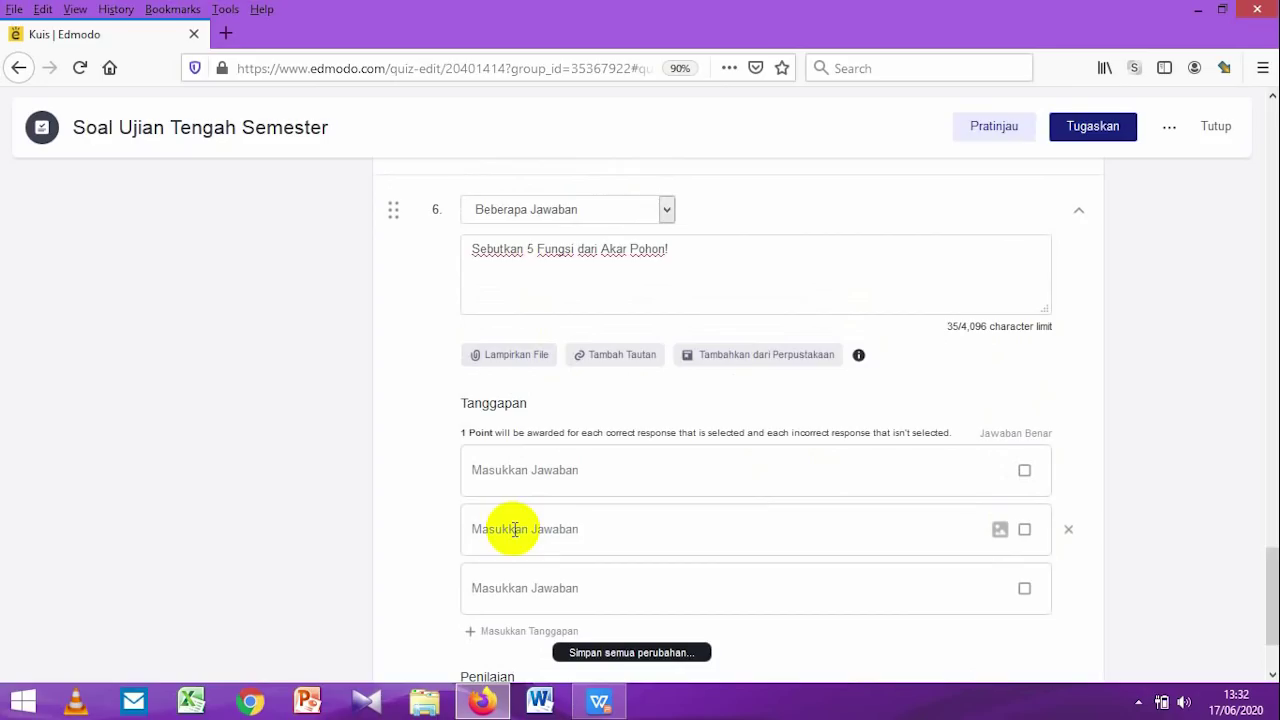
pyautogui.scroll(-1, 515, 529)
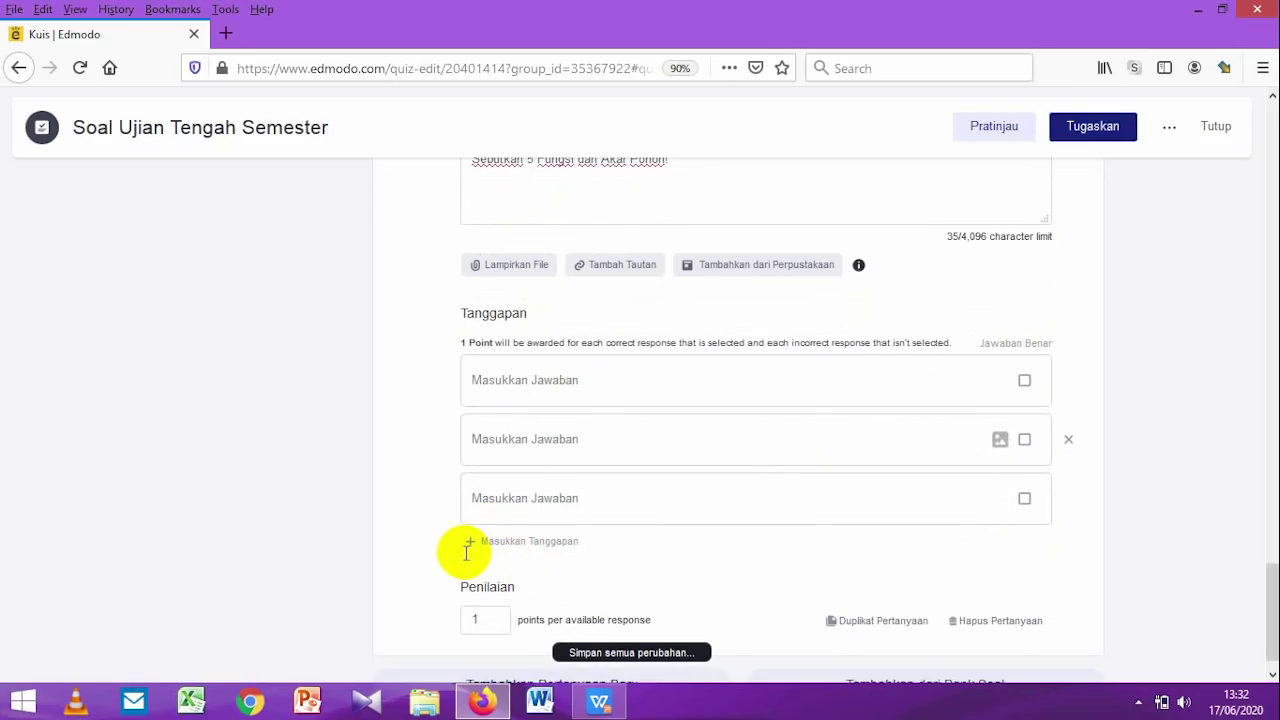
pyautogui.click(533, 388)
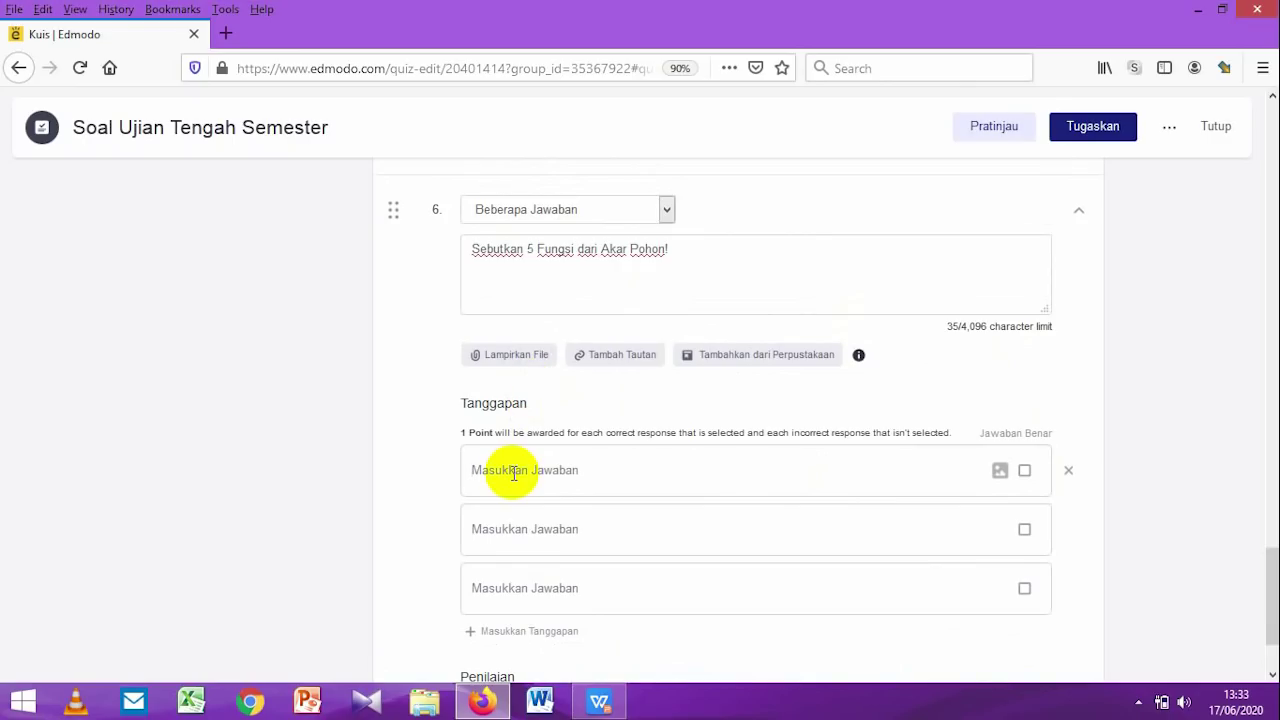
pyautogui.write('Penopang')
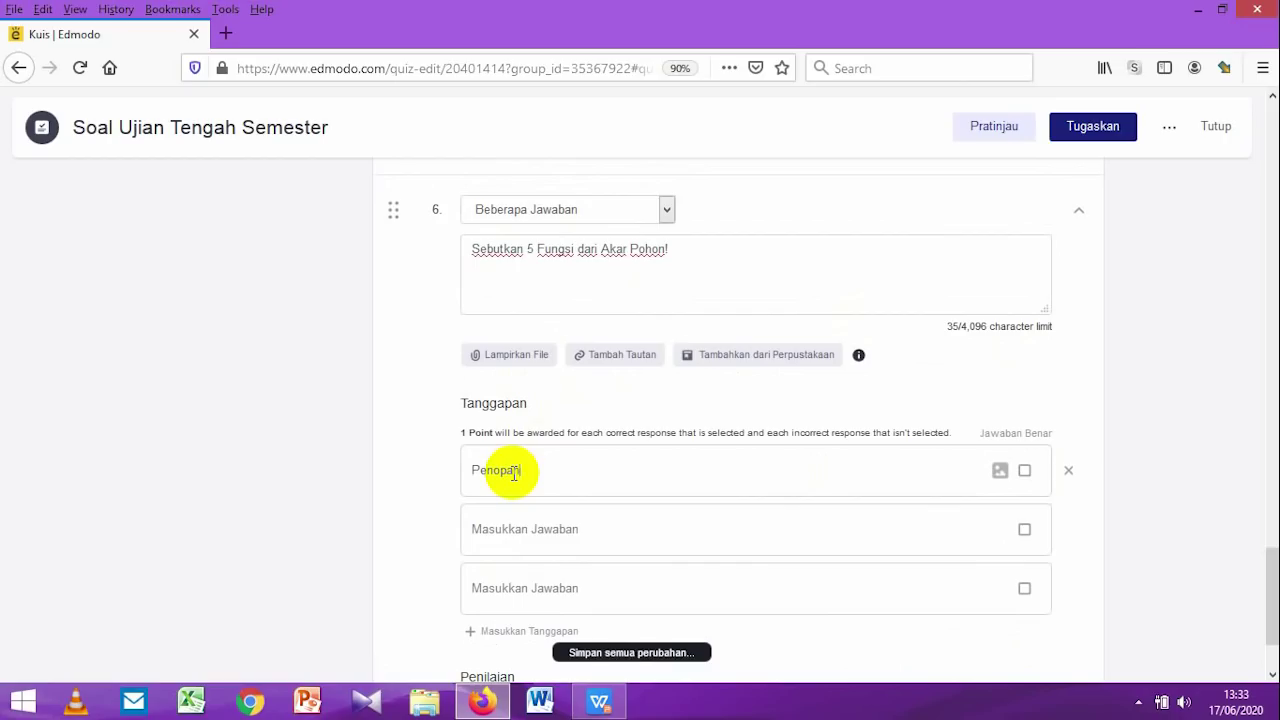
pyautogui.click(508, 537)
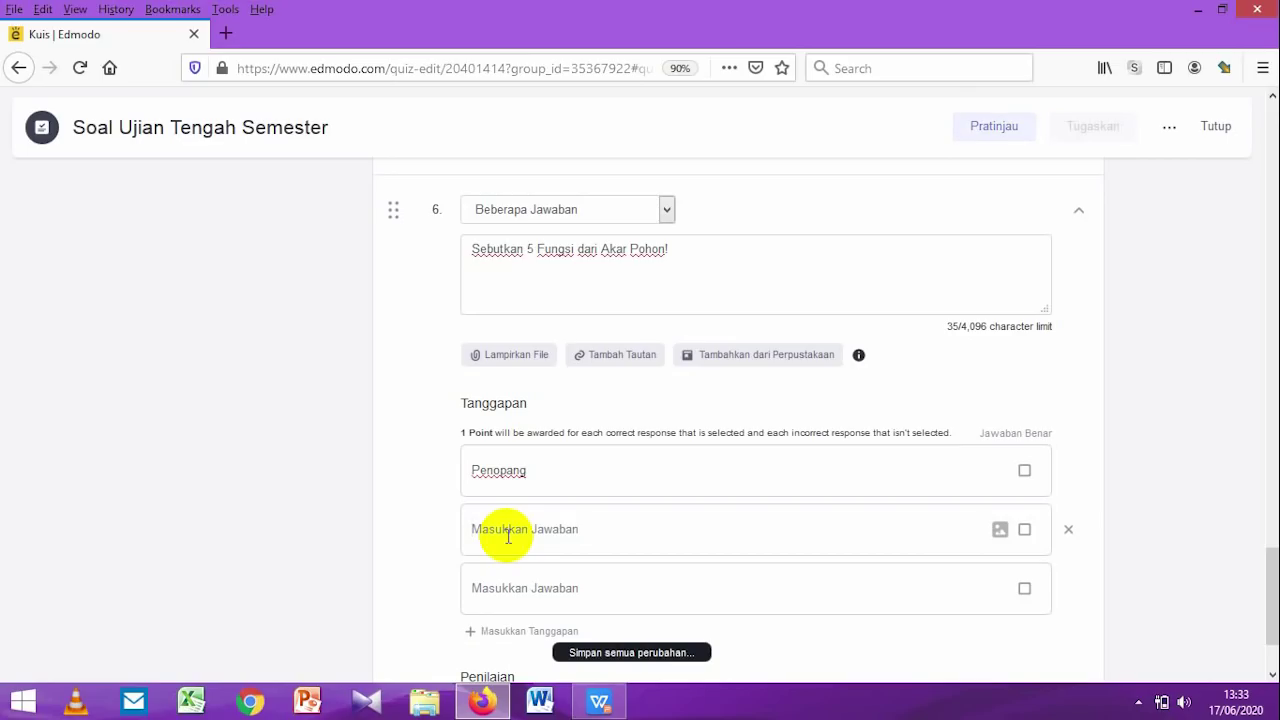
pyautogui.write('Pengis')
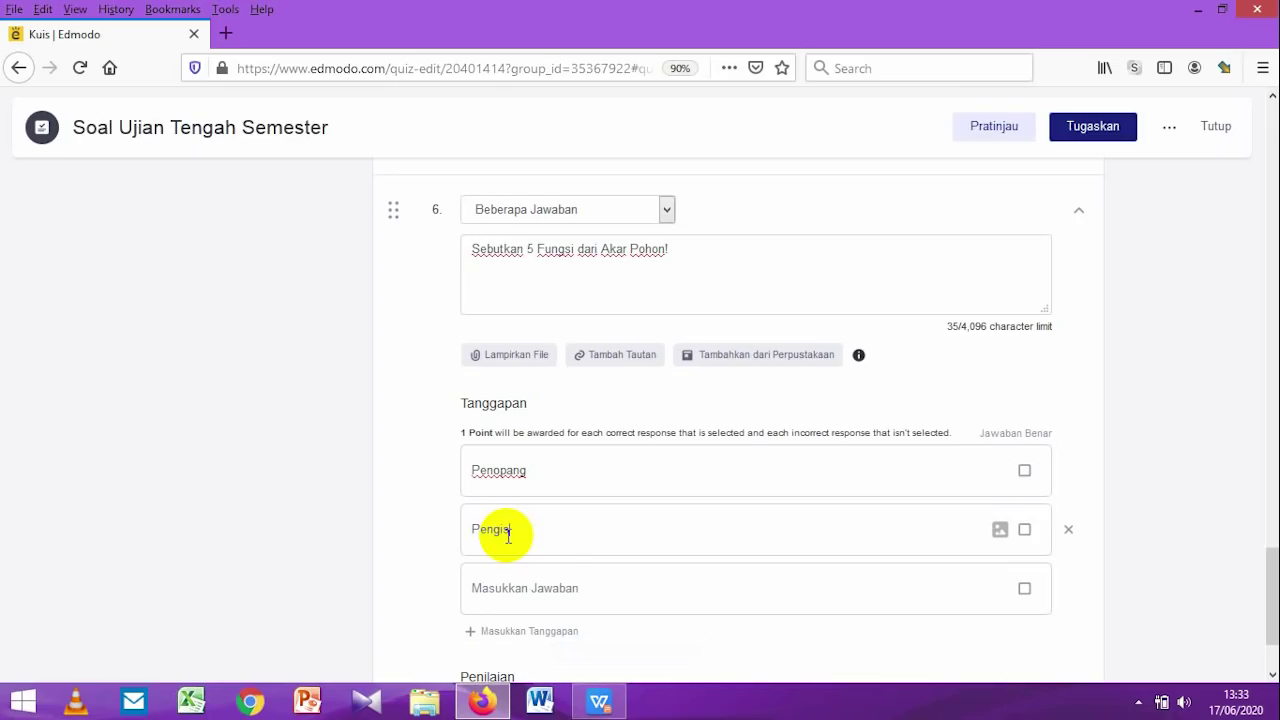
pyautogui.write('ap Air')
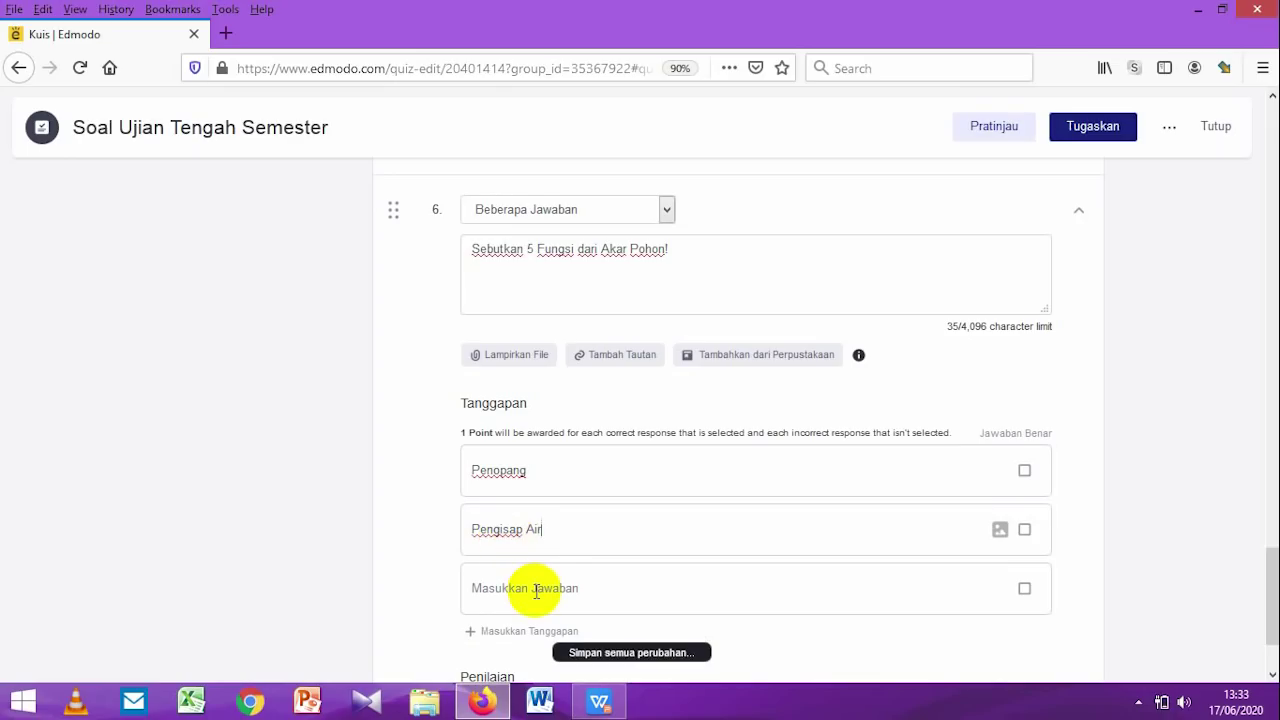
# Step: Fill the third answer of question 6 with the placeholder text "Adsadsdsdsd"
pyautogui.click(536, 590)
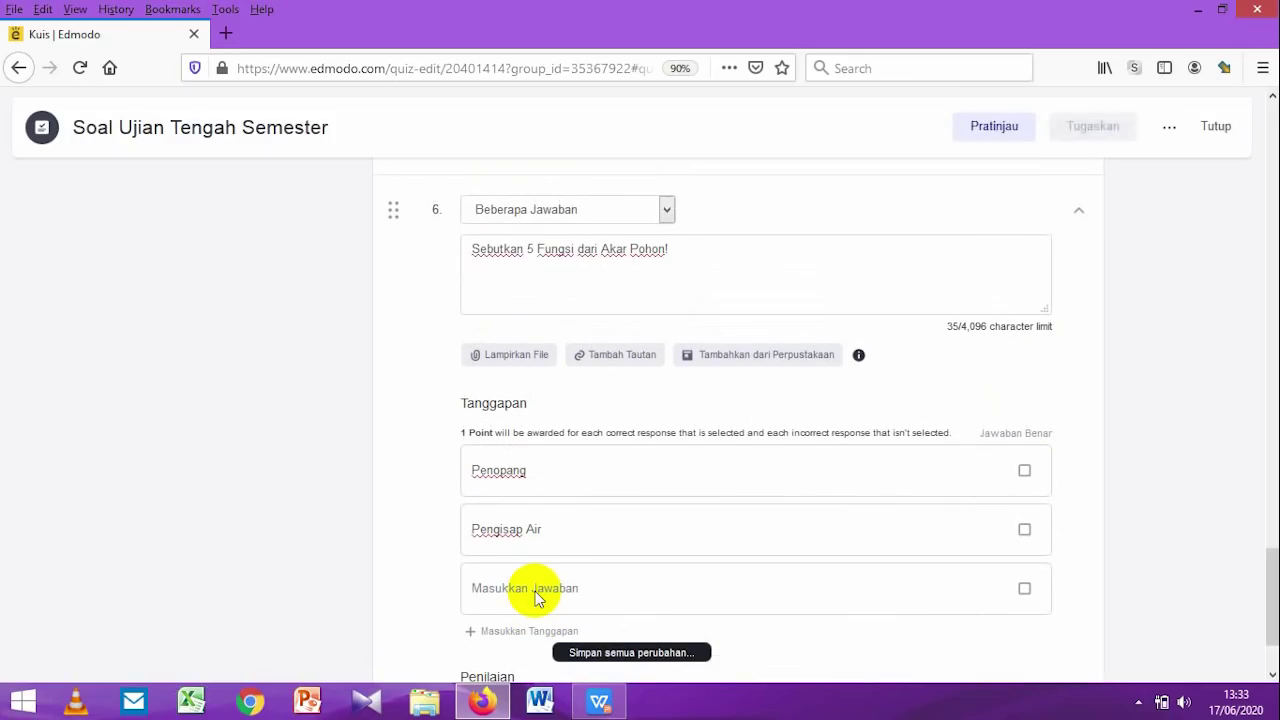
pyautogui.click(536, 590)
pyautogui.write('A')
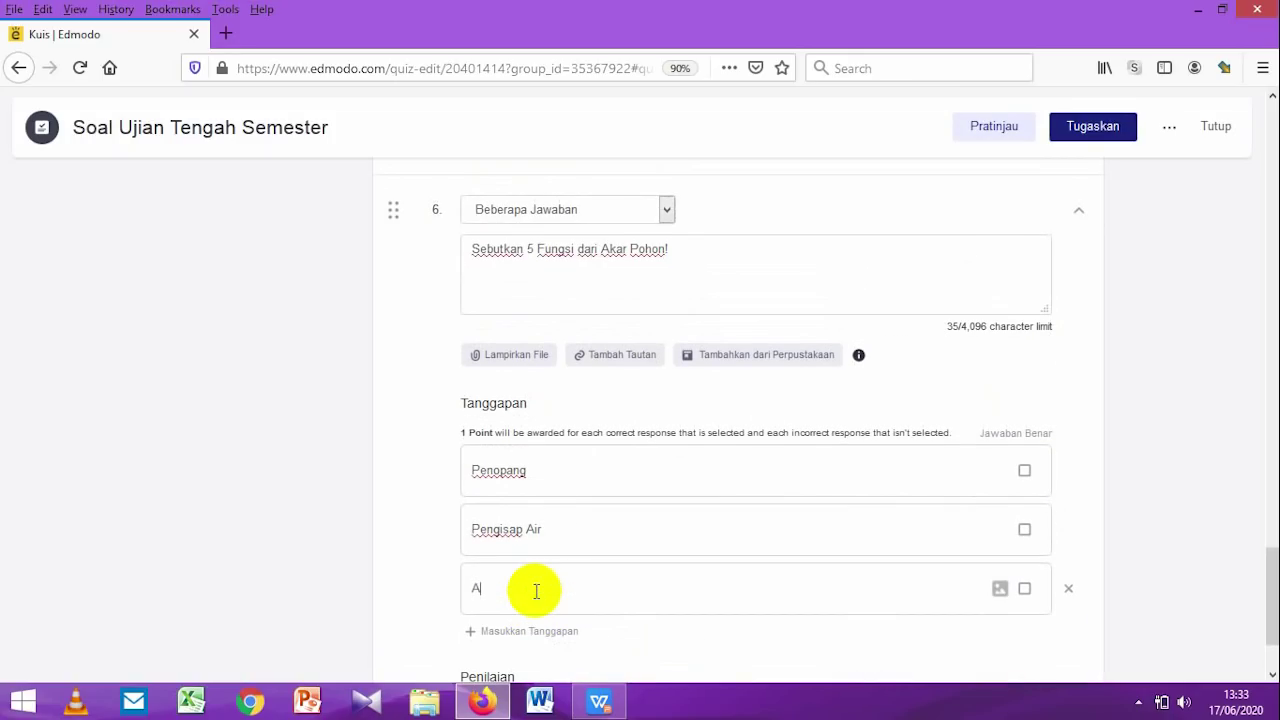
pyautogui.scroll(-2, 536, 592)
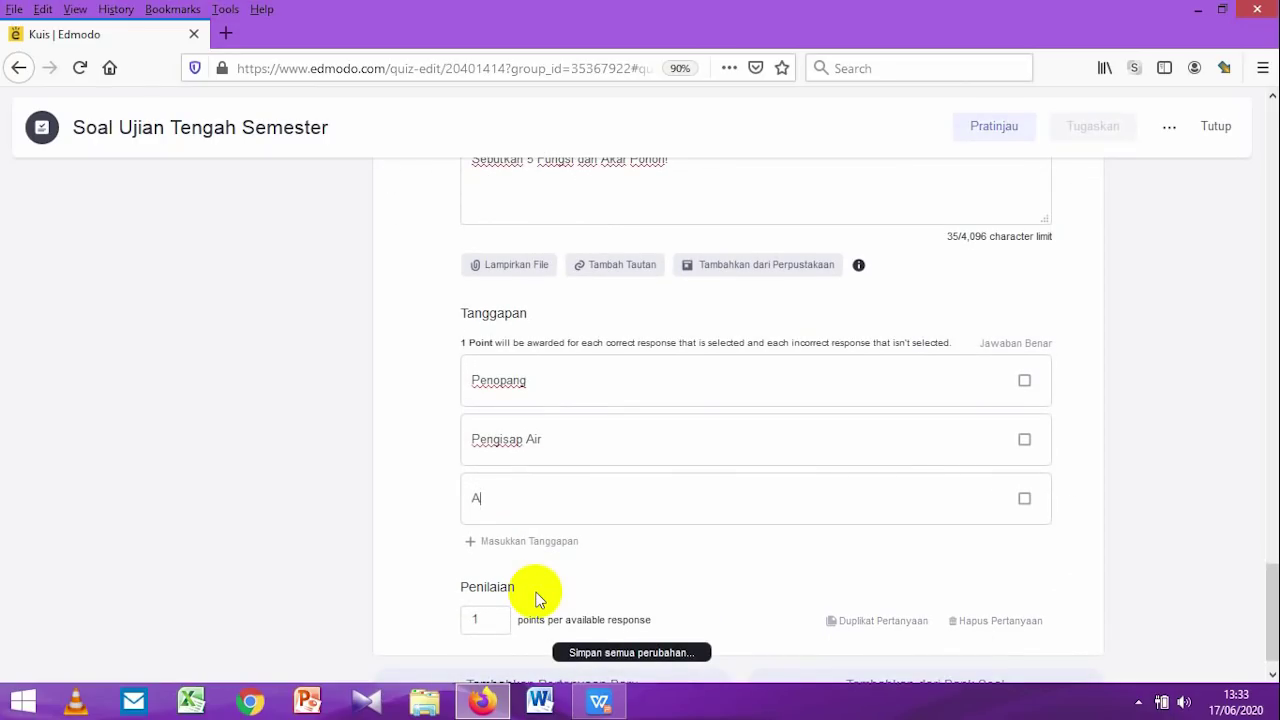
pyautogui.write('dsadsdsdsd')
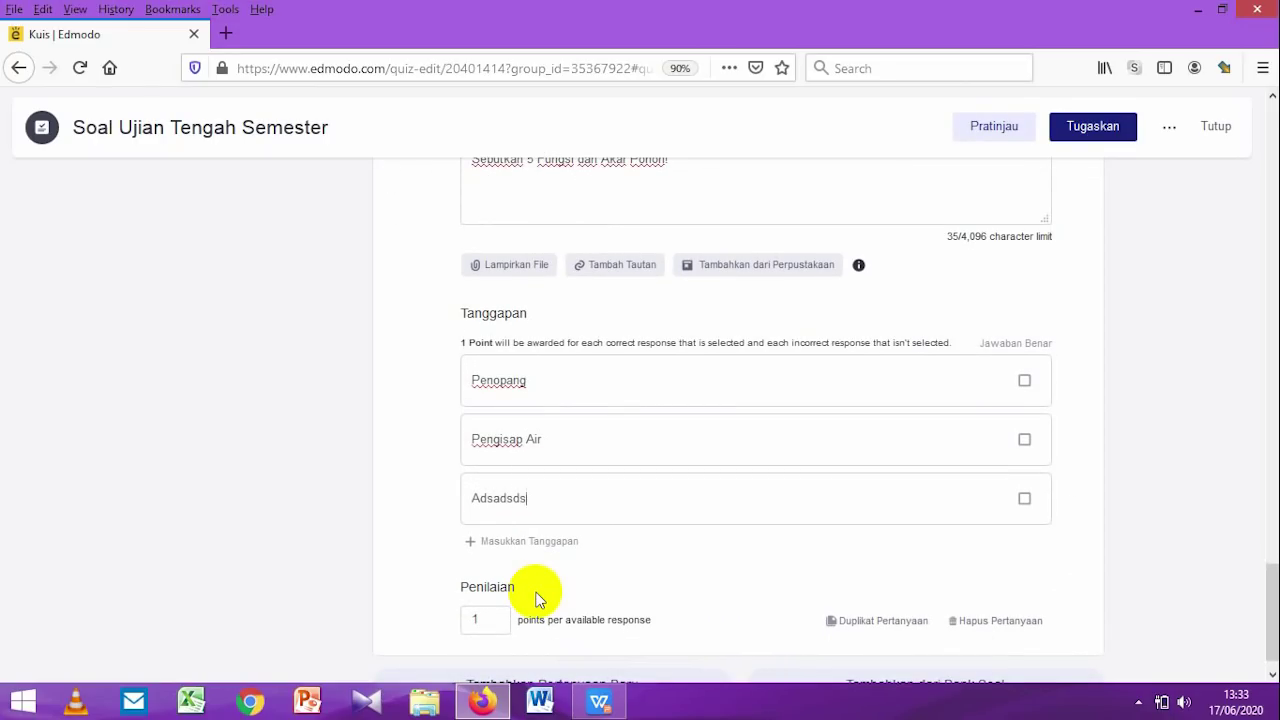
# Step: Add a fourth and a fifth answer to question 6 with the placeholder texts "ffsafsfsfsfsfsfa" and "fsafsafdfddsggfdgfhgfh"
pyautogui.click(562, 541)
pyautogui.scroll(-2, 561, 534)
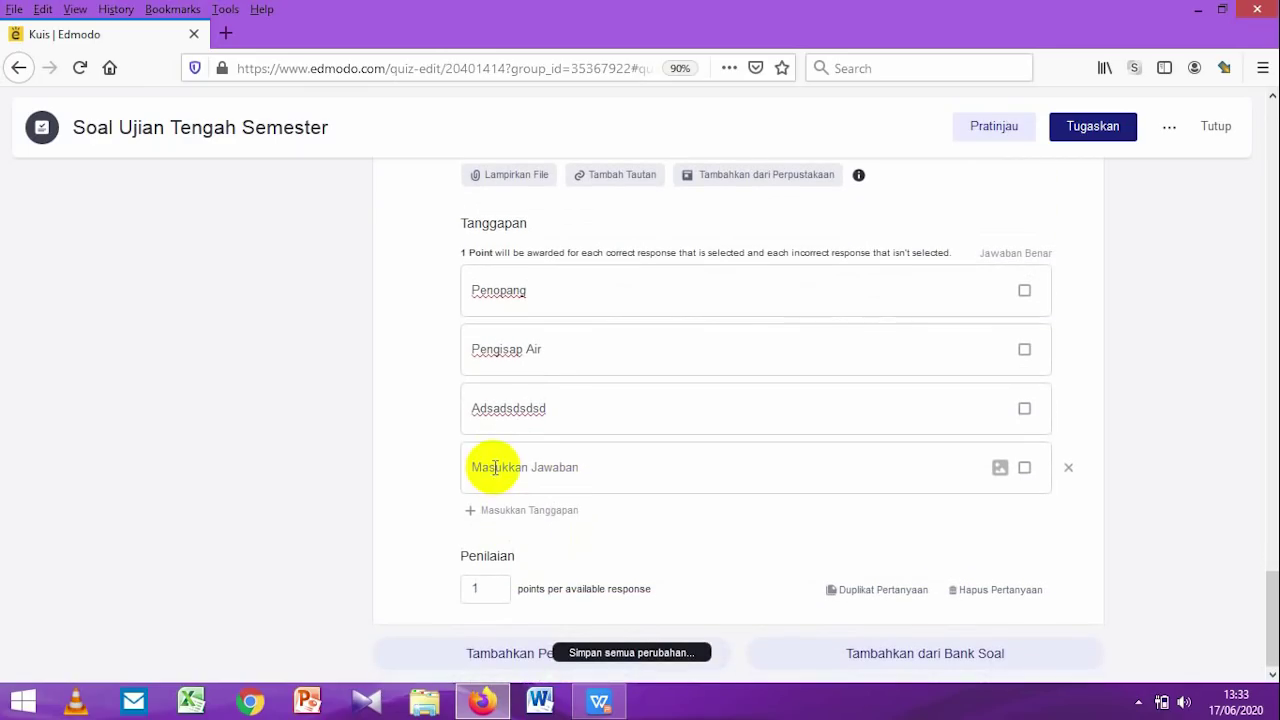
pyautogui.click(494, 467)
pyautogui.write('ffsafsfsfsfsf')
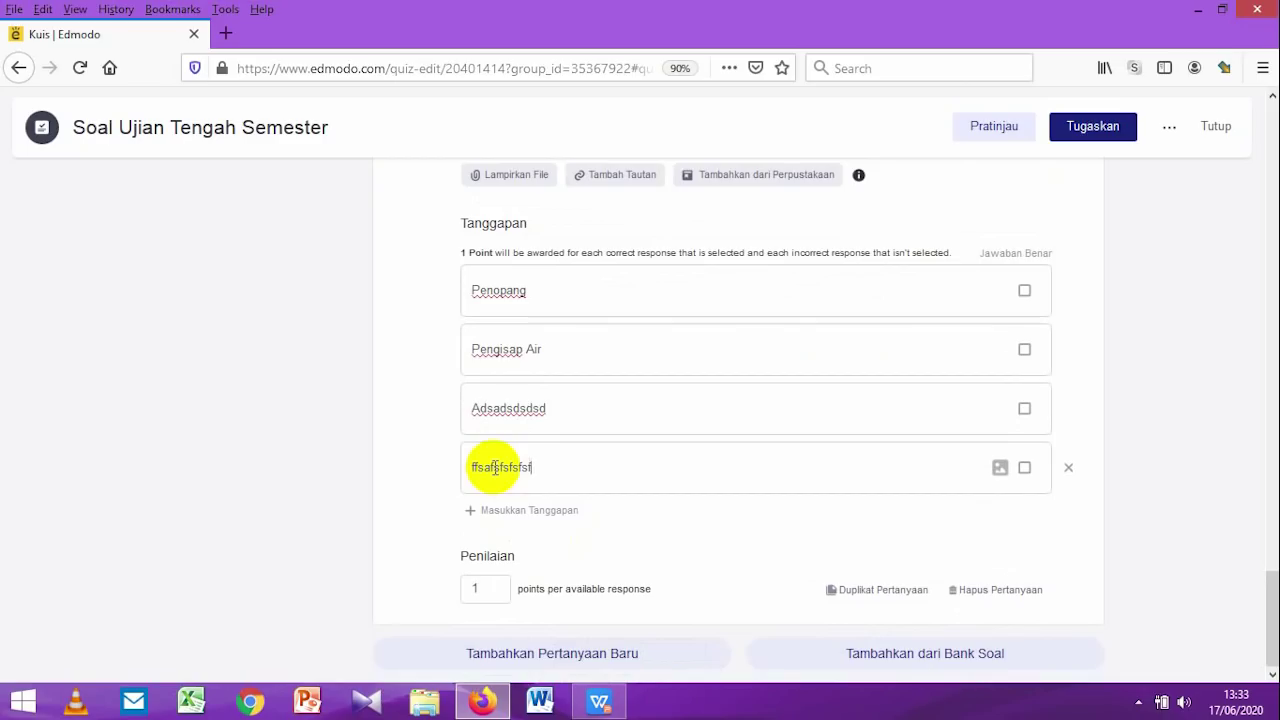
pyautogui.write('sfa')
pyautogui.click(527, 511)
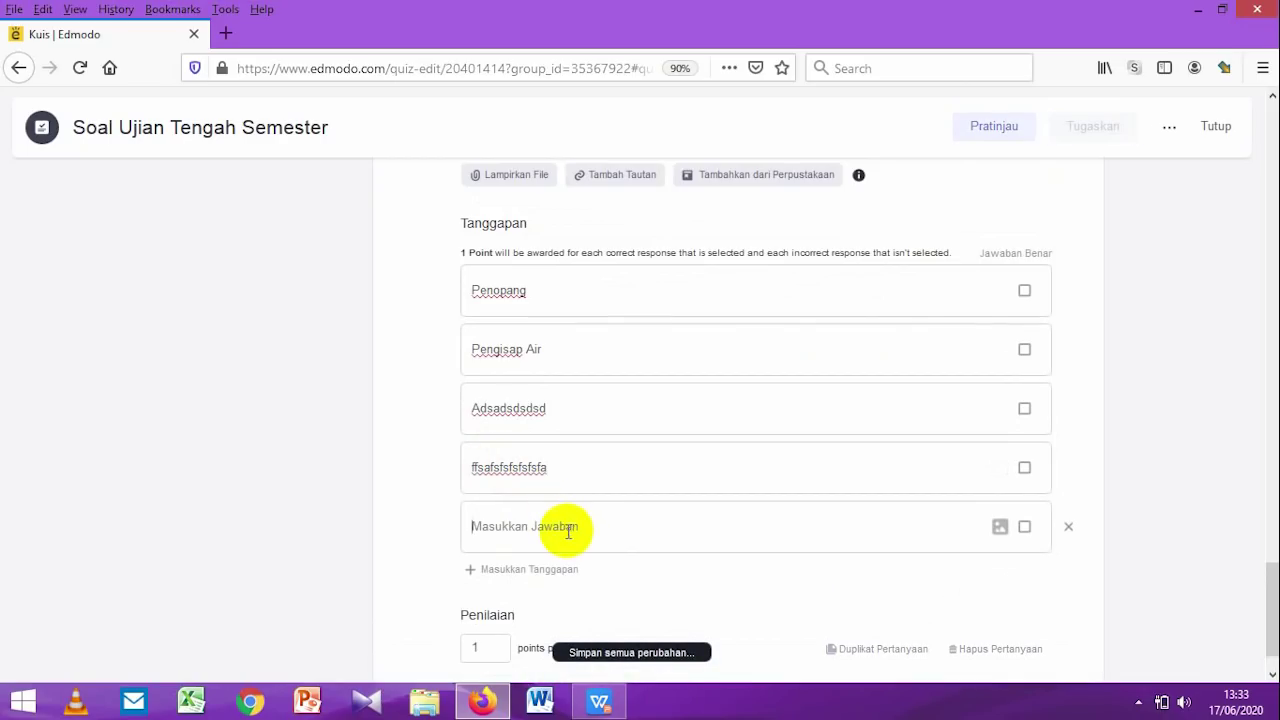
pyautogui.write('fsafsafdfddsggfdg')
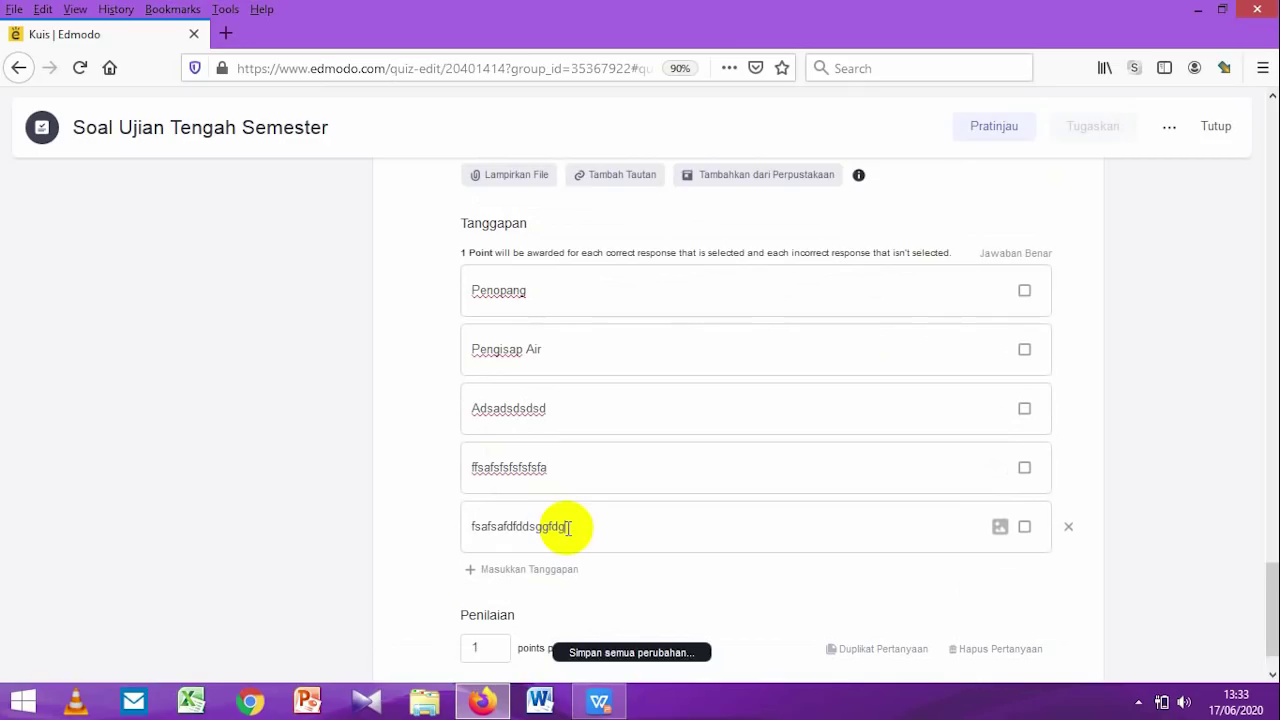
pyautogui.write('fhgfh')
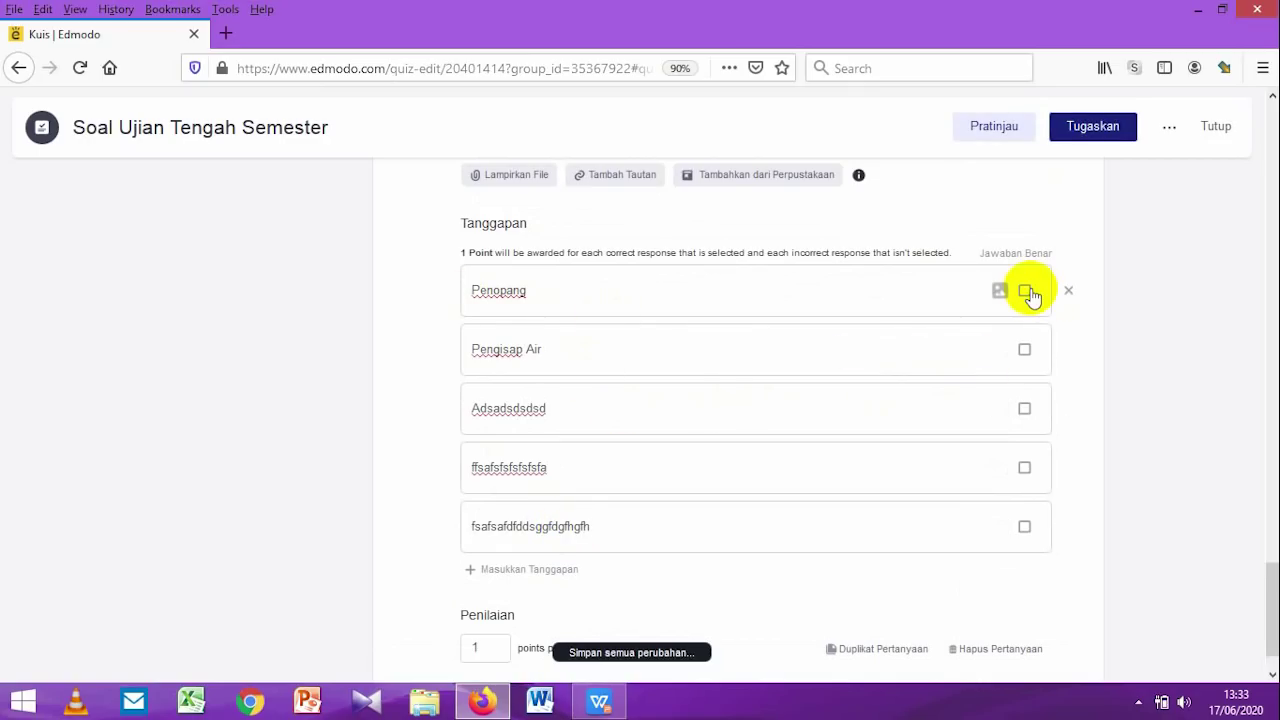
# Step: Mark all five answers of question 6 as correct
pyautogui.click(1024, 349)
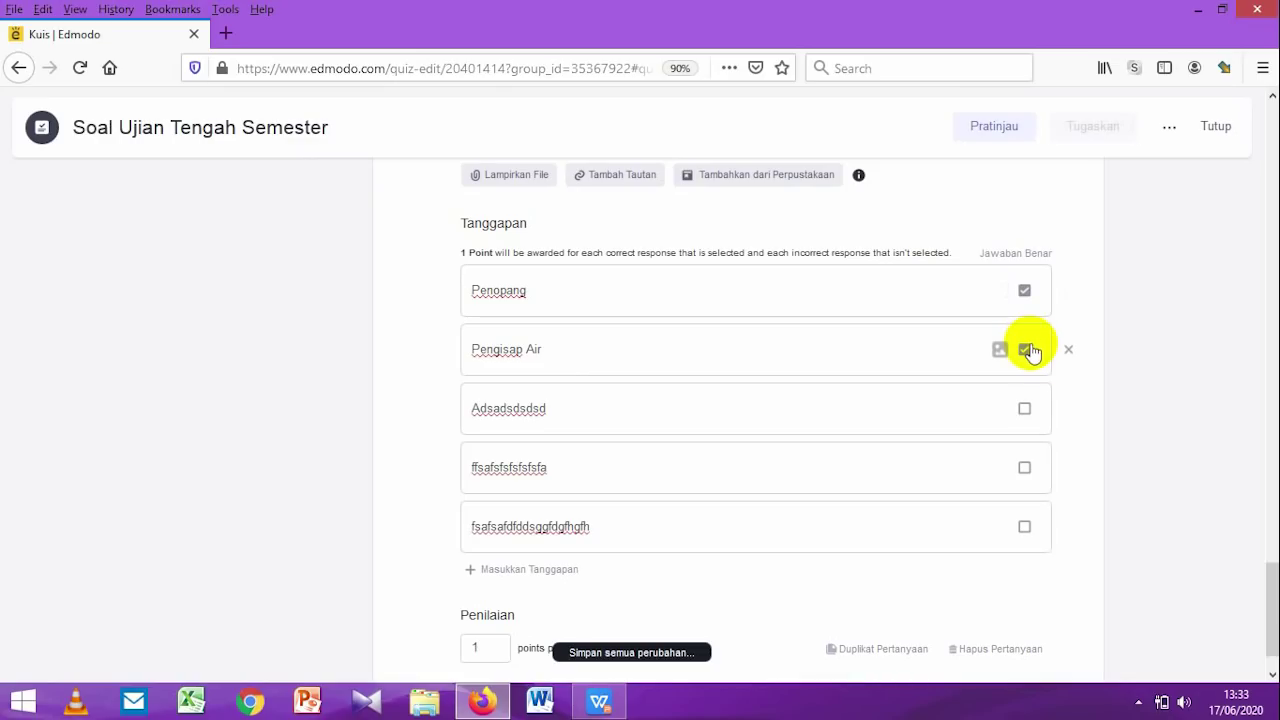
pyautogui.click(1024, 409)
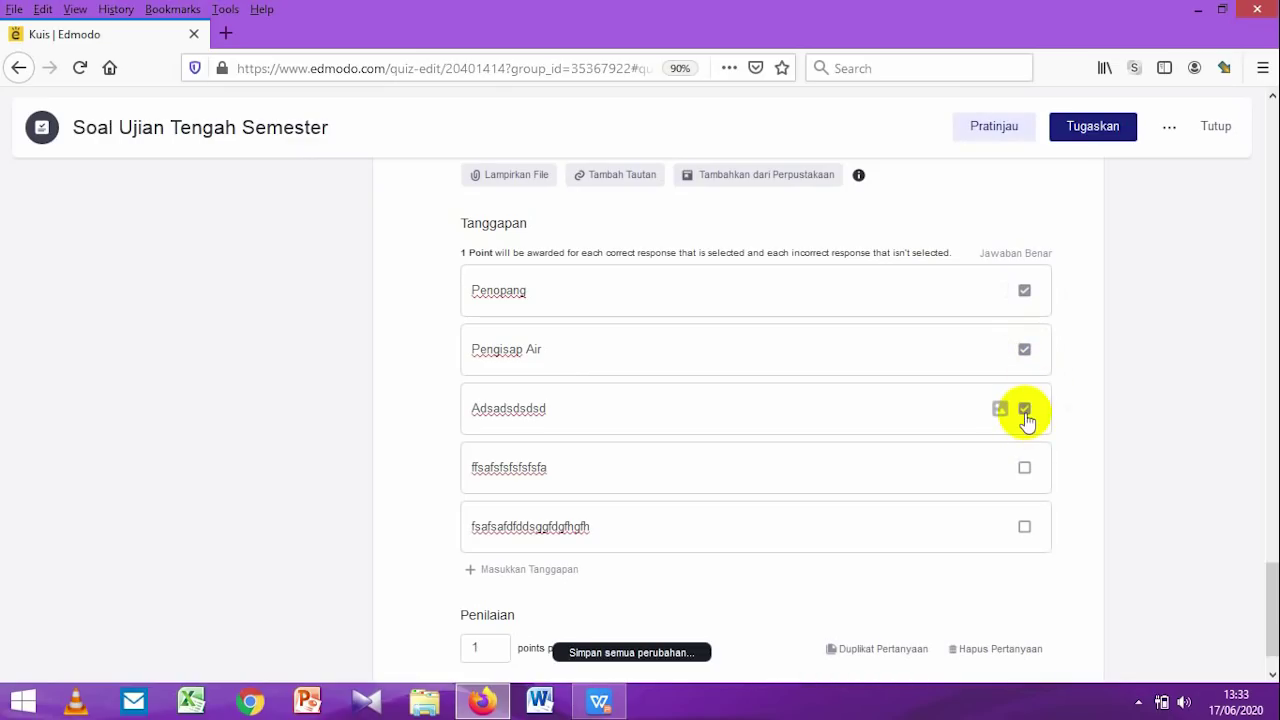
pyautogui.click(1025, 465)
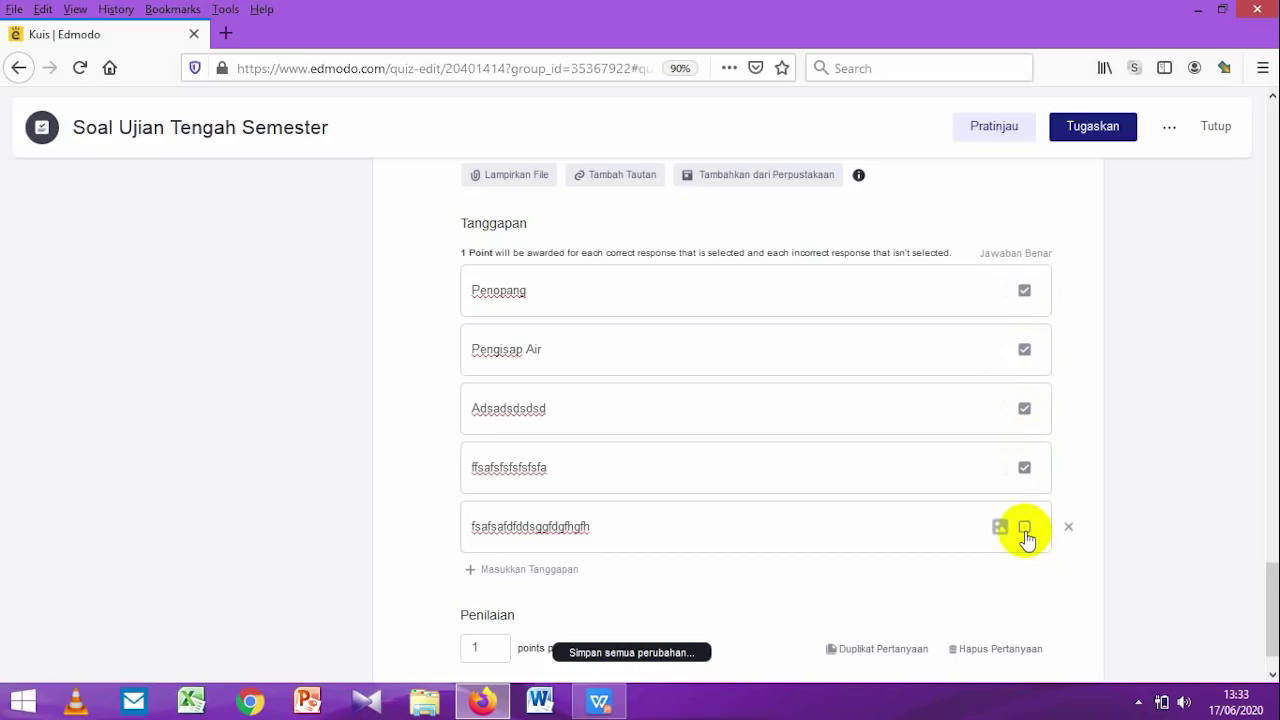
pyautogui.click(1026, 530)
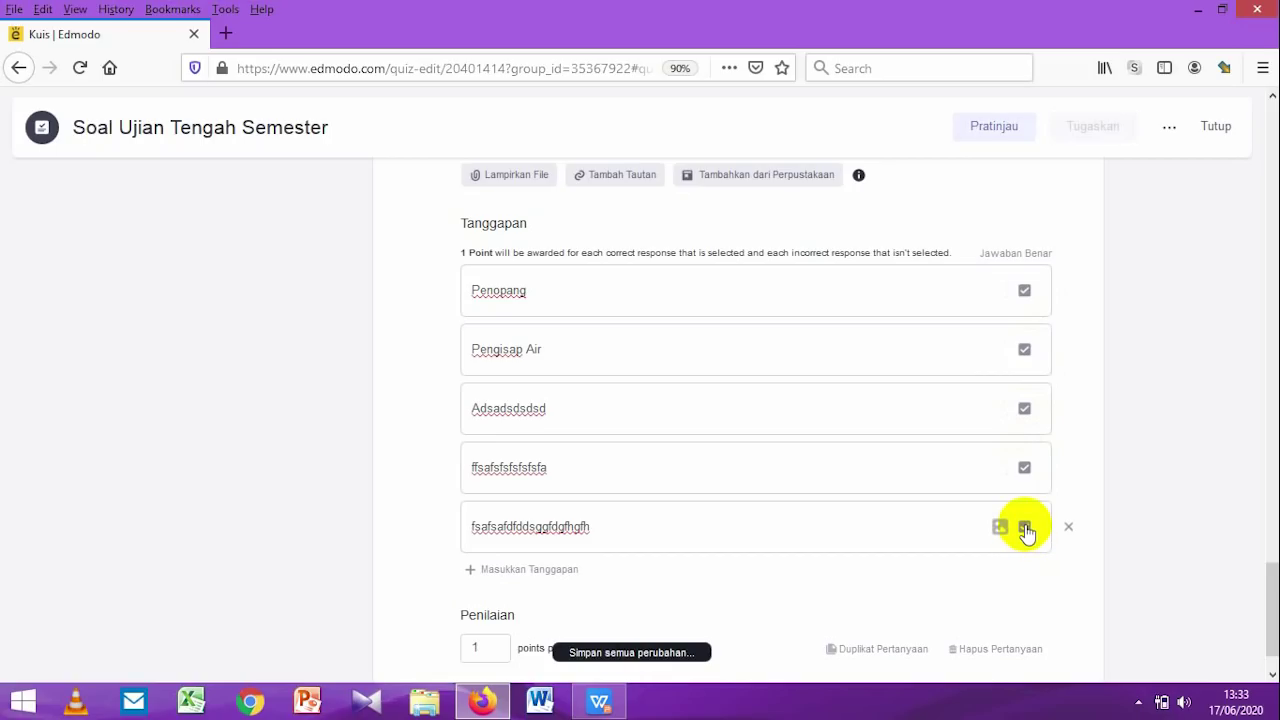
# Step: Add a sixth answer, "jawaban salah", to question 6 and leave it unmarked as correct
pyautogui.scroll(-1, 689, 523)
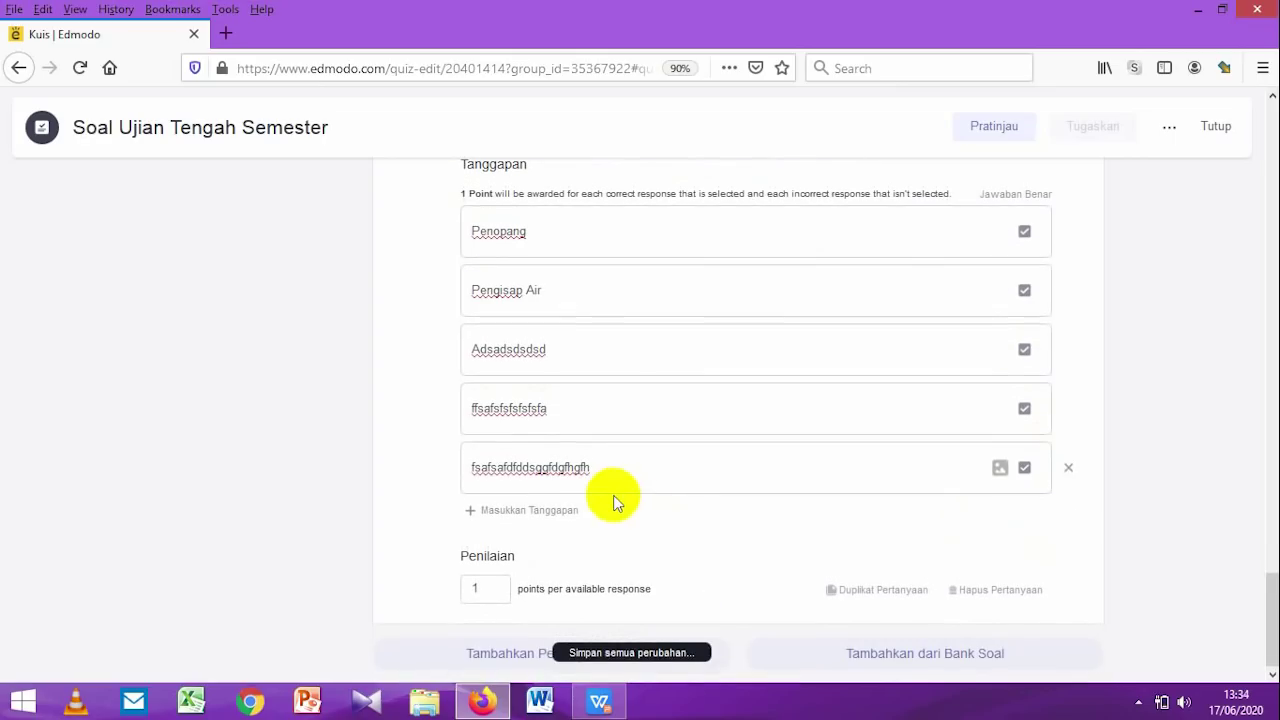
pyautogui.click(563, 512)
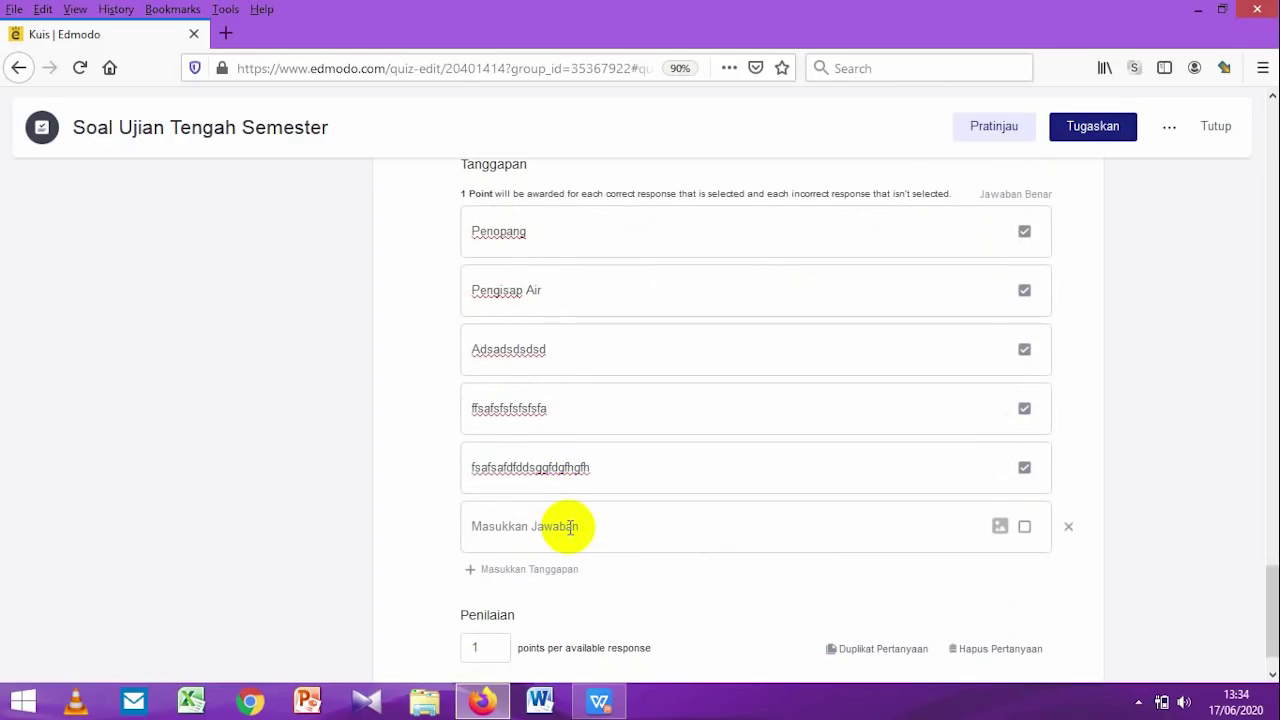
pyautogui.write('jaw')
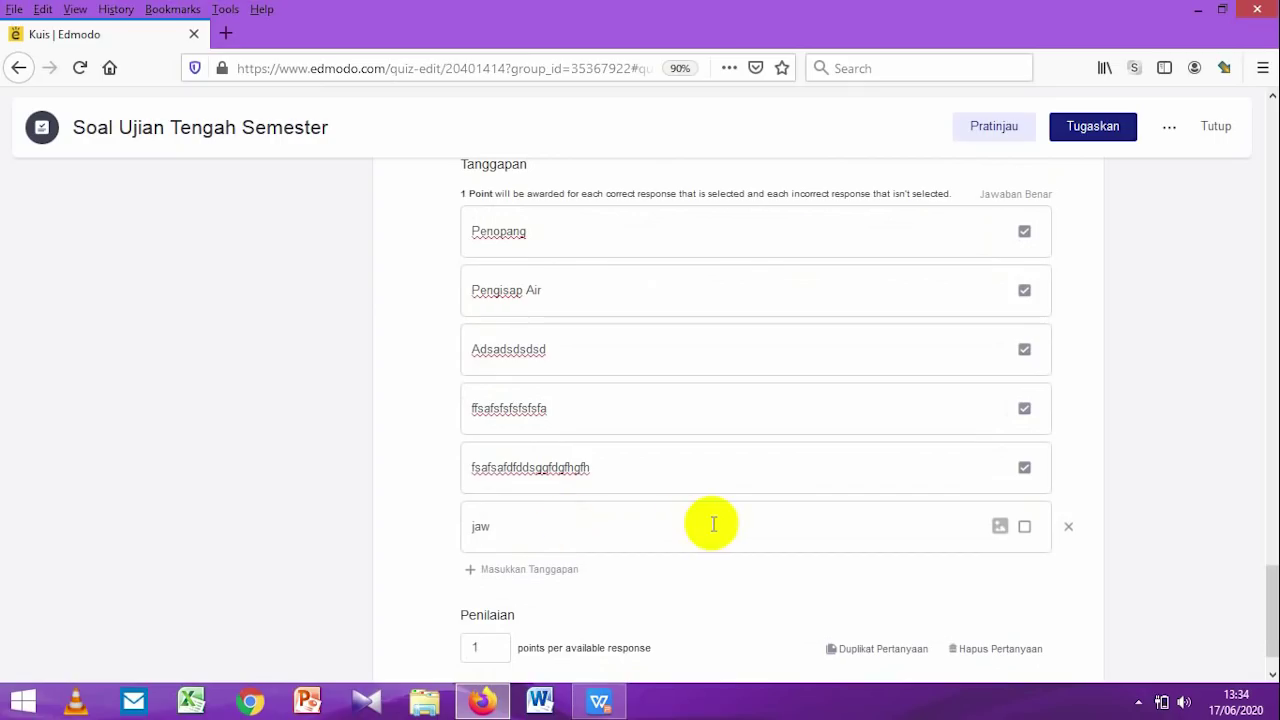
pyautogui.write('ab')
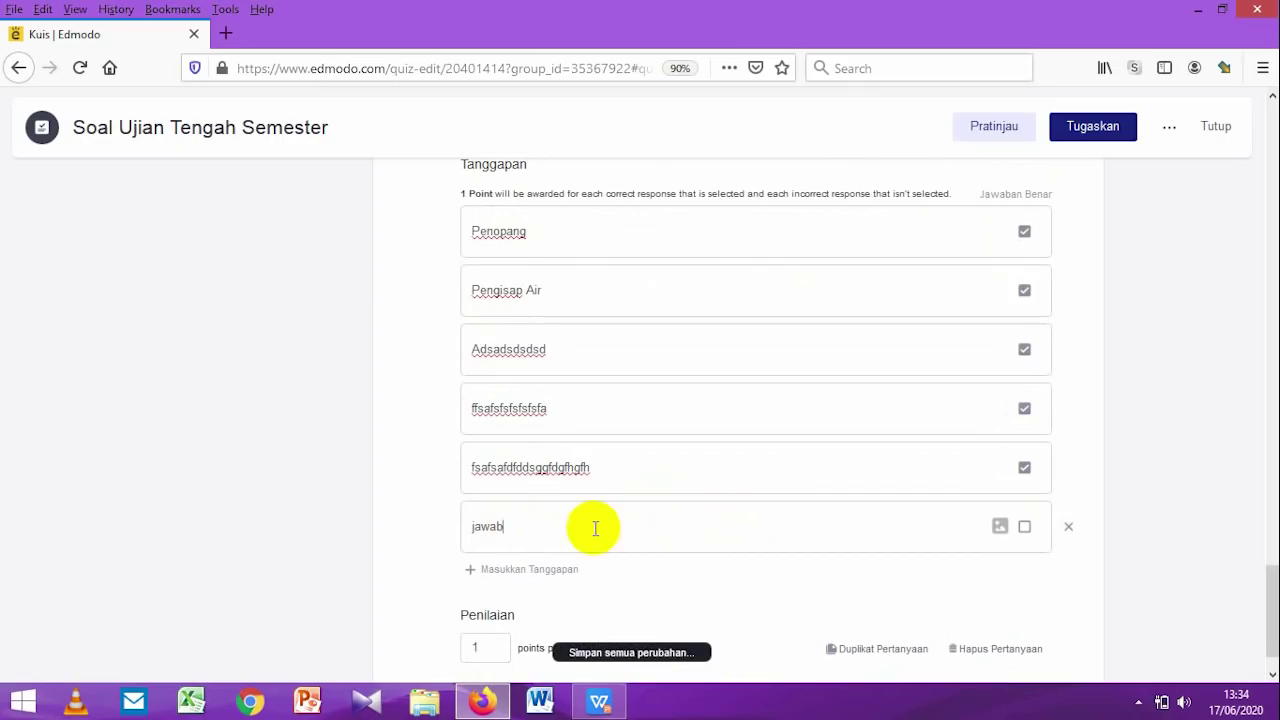
pyautogui.write('an salah')
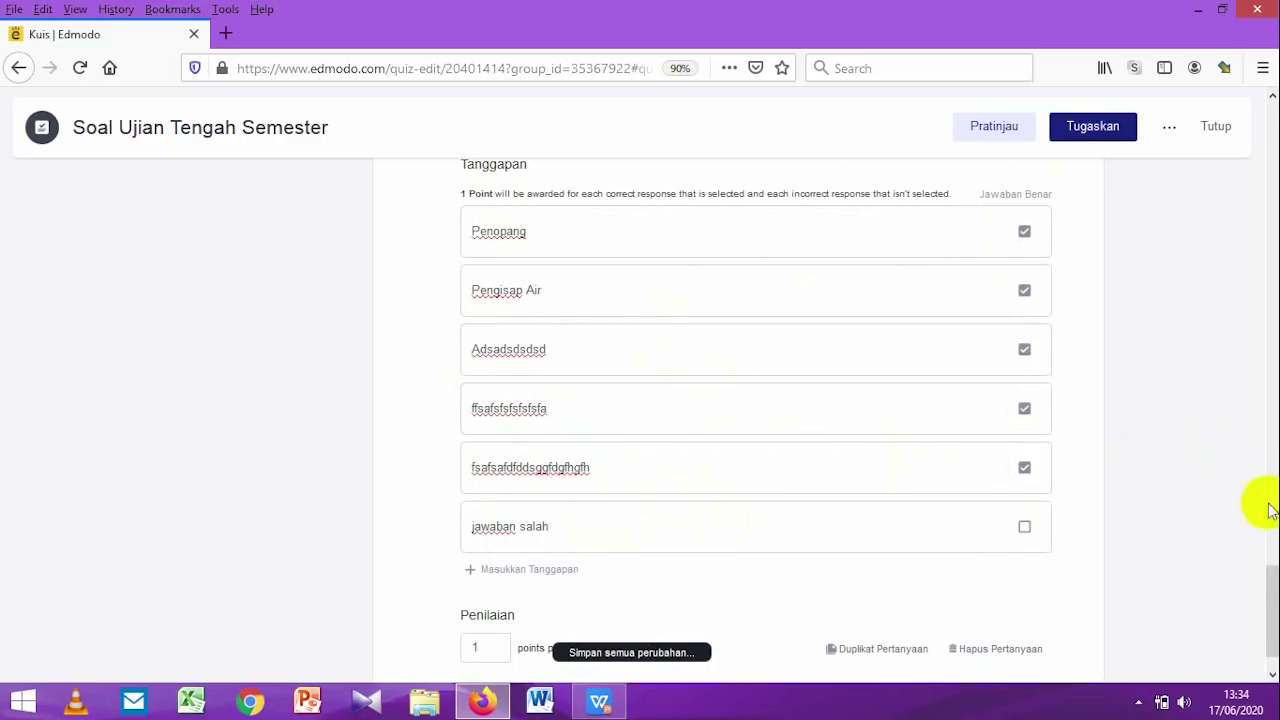
# Step: Set the score of question 6 to 40 points per available response
pyautogui.moveTo(1272, 586); pyautogui.dragTo(1257, 563)
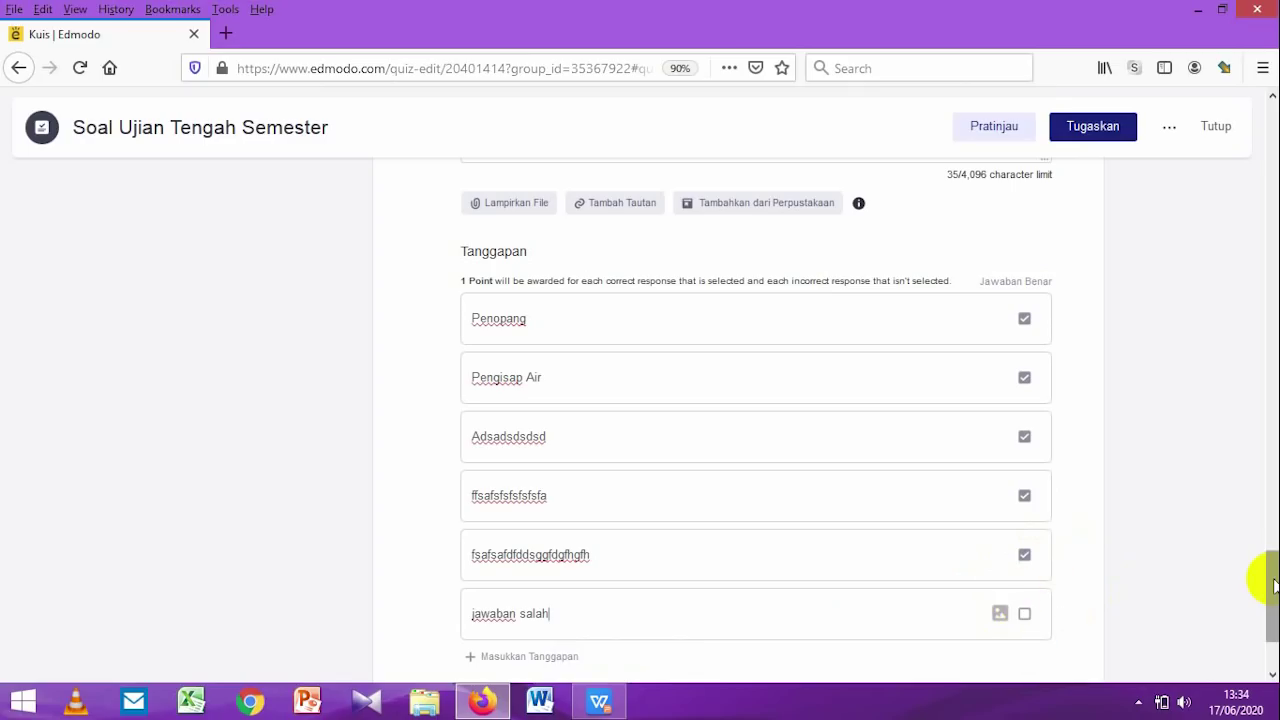
pyautogui.moveTo(1272, 581); pyautogui.dragTo(1273, 607)
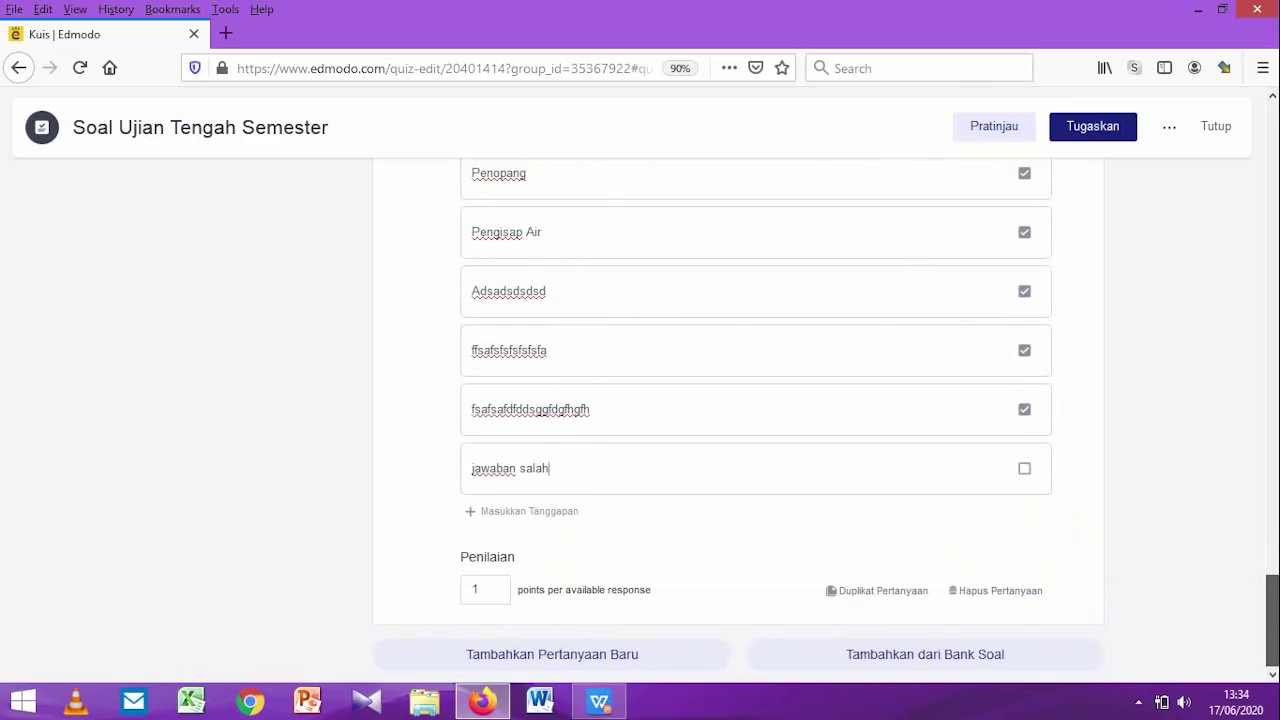
pyautogui.click(468, 592)
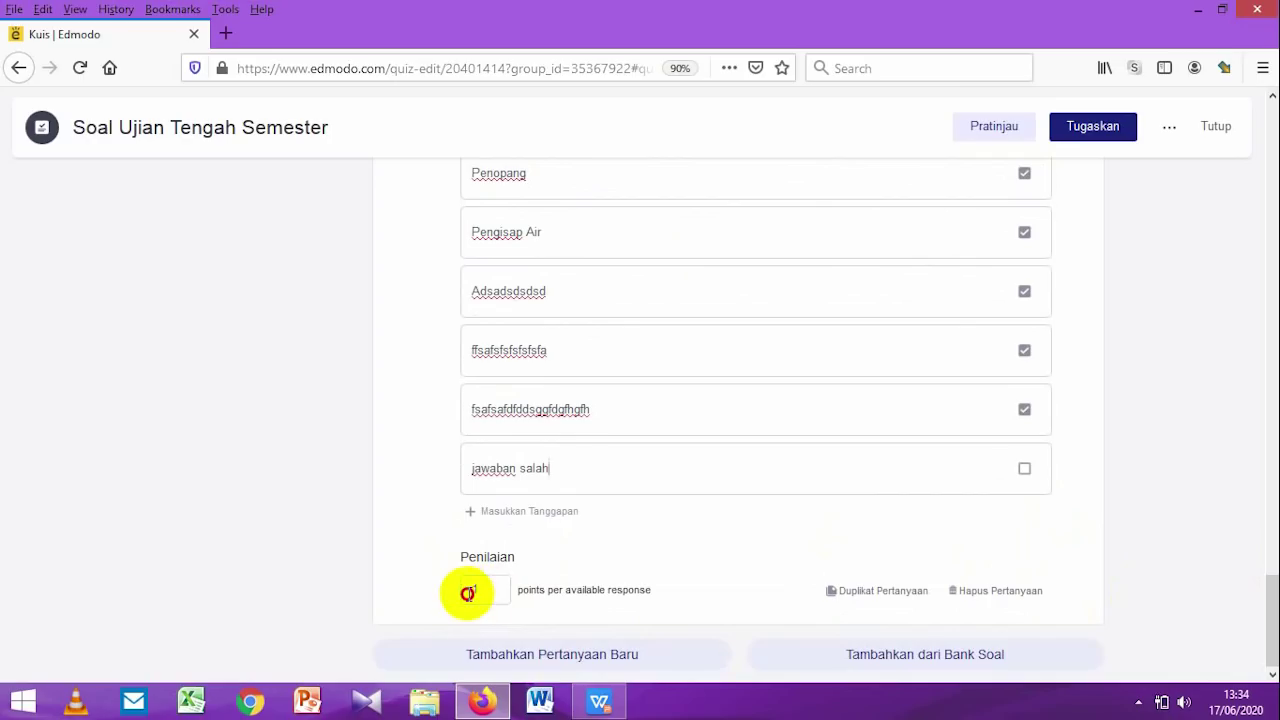
pyautogui.doubleClick(466, 590)
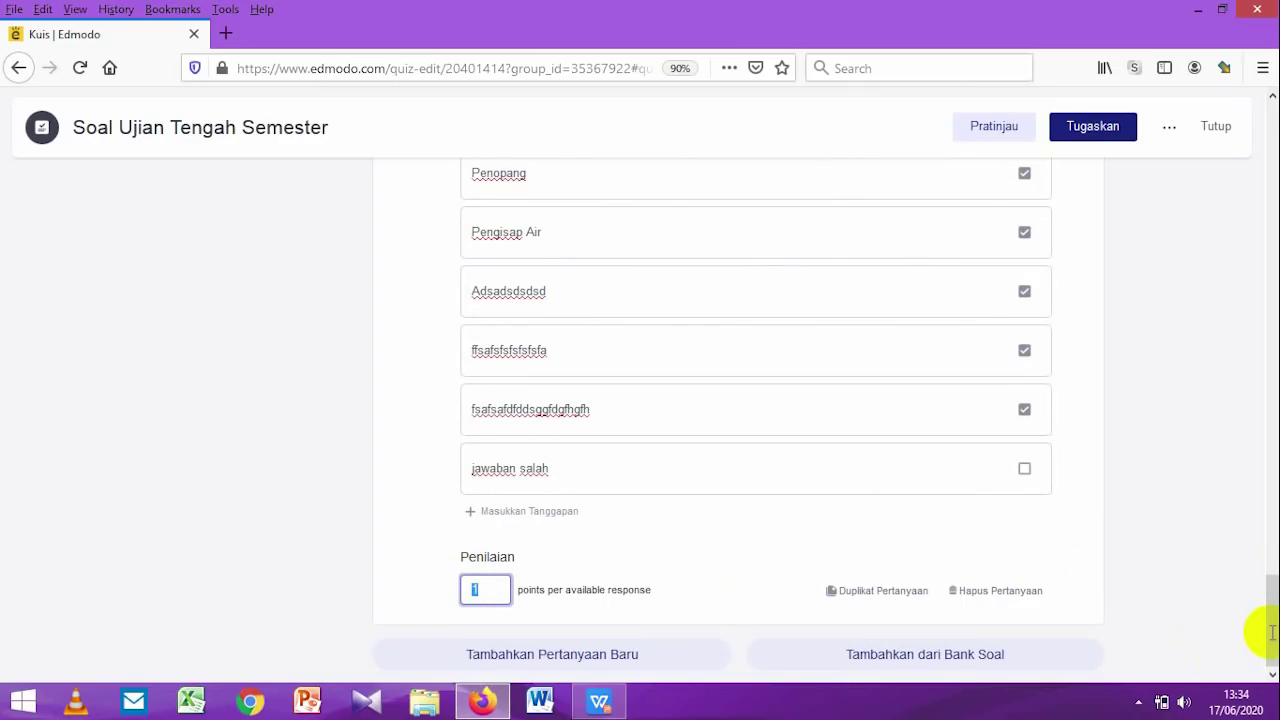
pyautogui.write('4')
# Step: Review questions 1 to 6 with their answers and scores, and check the quiz's total question count and total points
pyautogui.moveTo(1272, 632); pyautogui.dragTo(1272, 150)
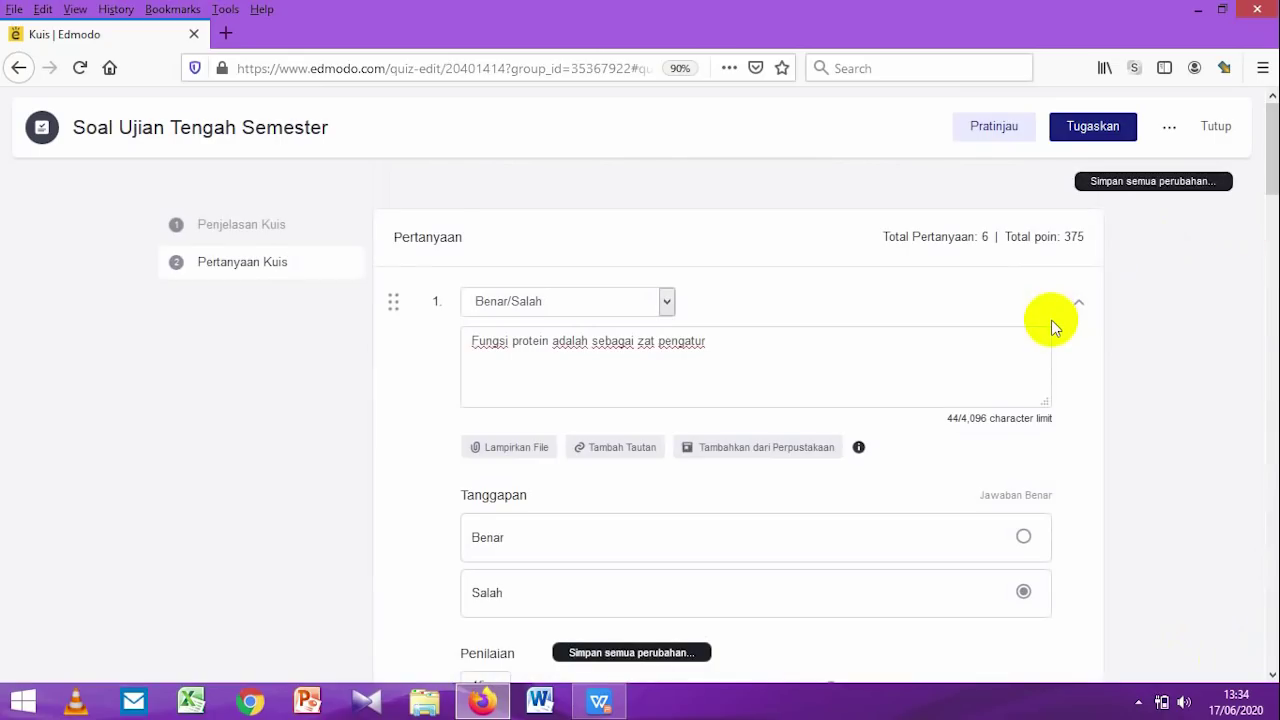
pyautogui.scroll(-2, 1051, 328)
pyautogui.scroll(-2, 535, 497)
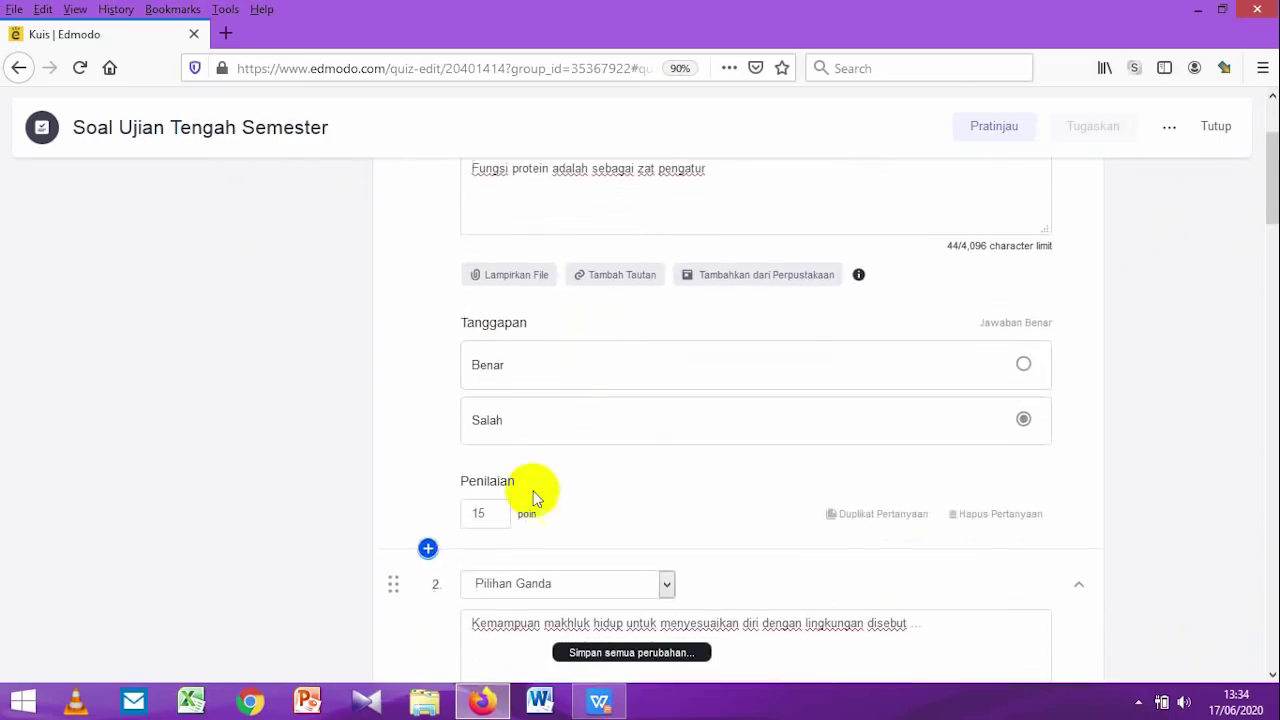
pyautogui.scroll(-3, 535, 497)
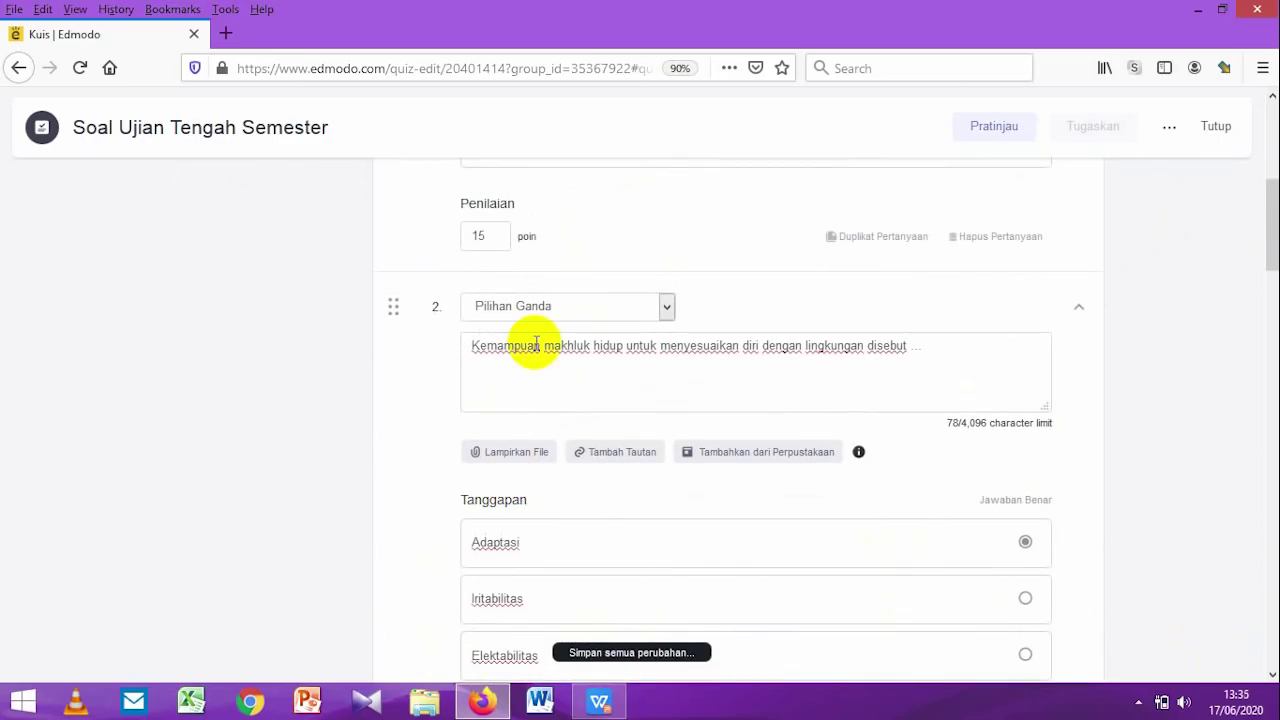
pyautogui.scroll(-3, 534, 482)
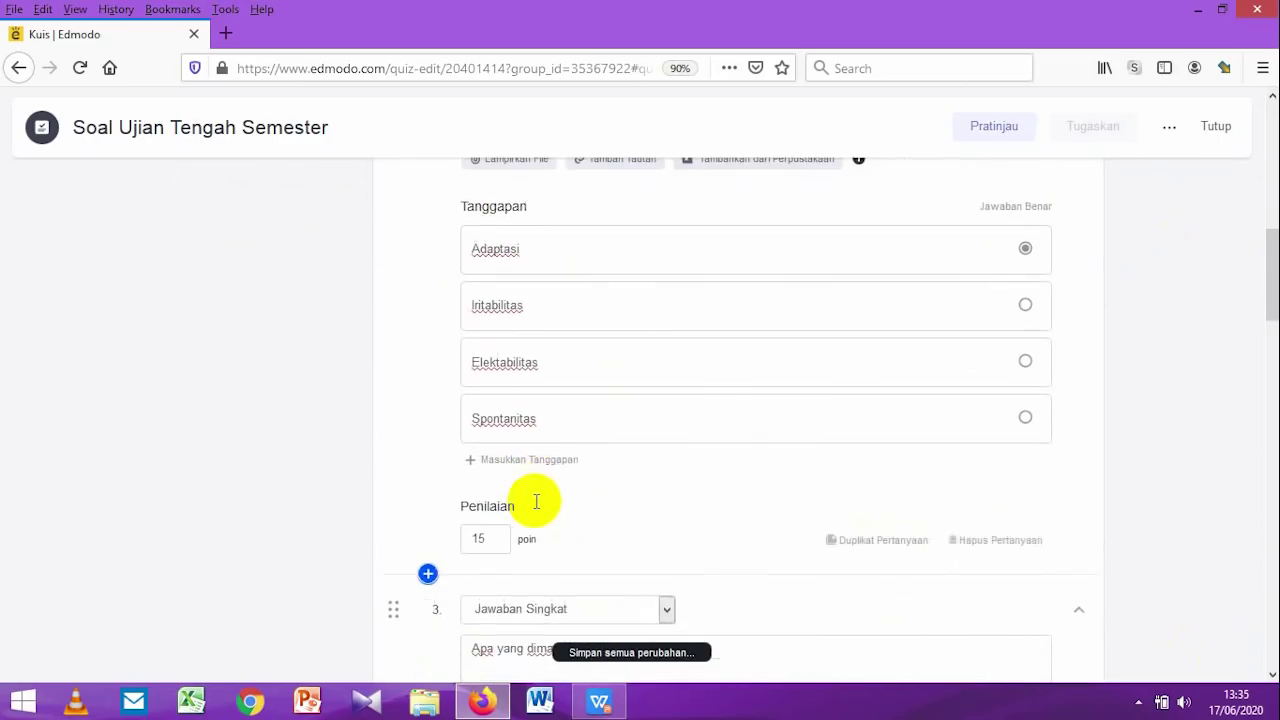
pyautogui.scroll(-3, 536, 501)
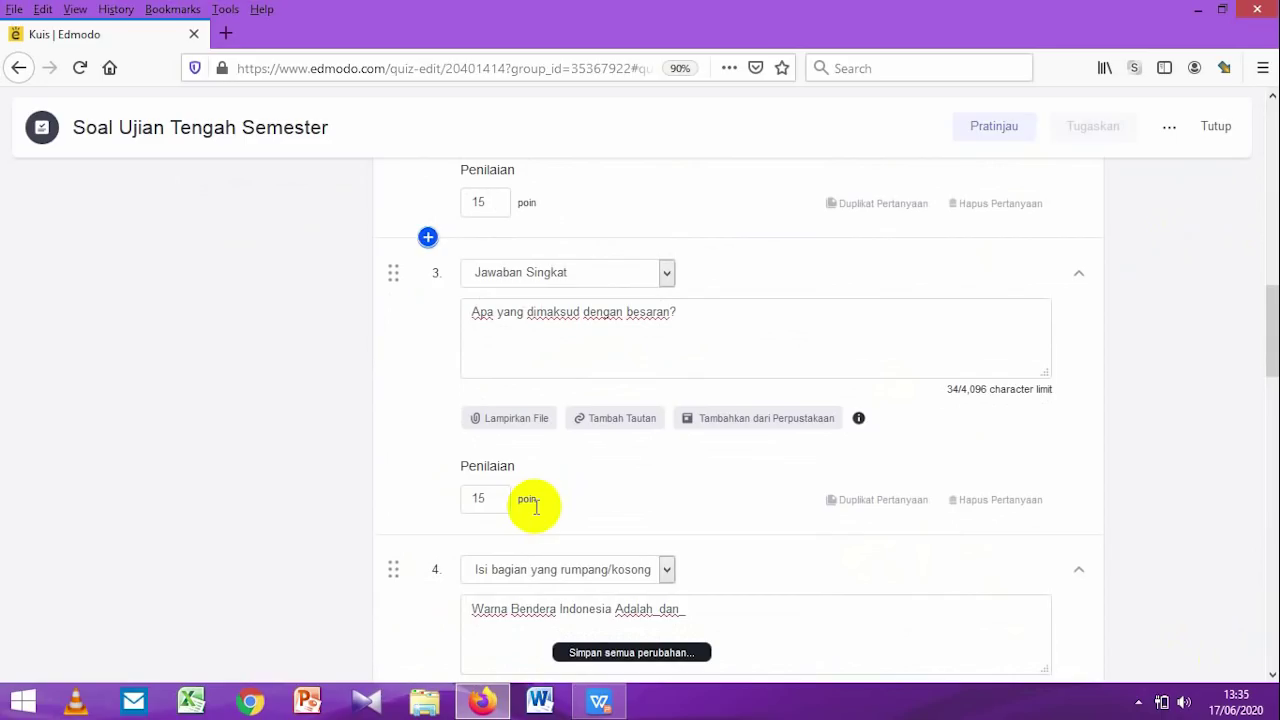
pyautogui.scroll(-2, 535, 505)
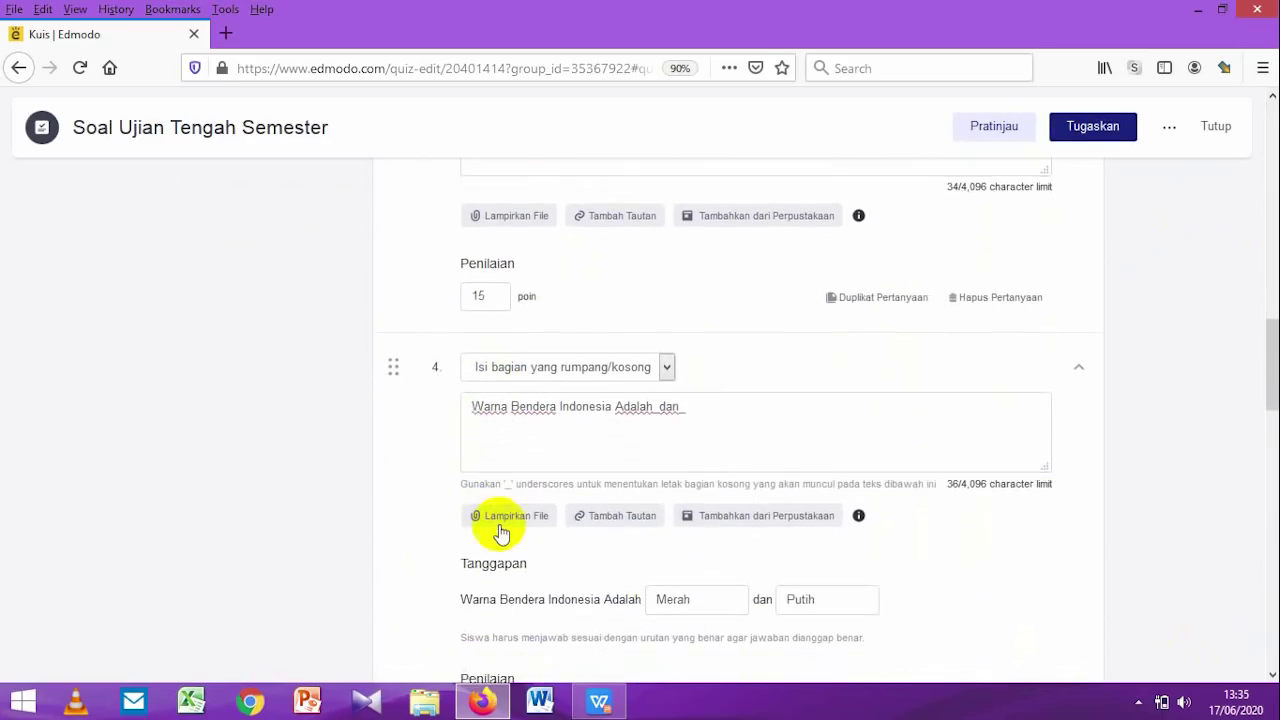
pyautogui.scroll(-2, 495, 530)
pyautogui.scroll(-2, 492, 543)
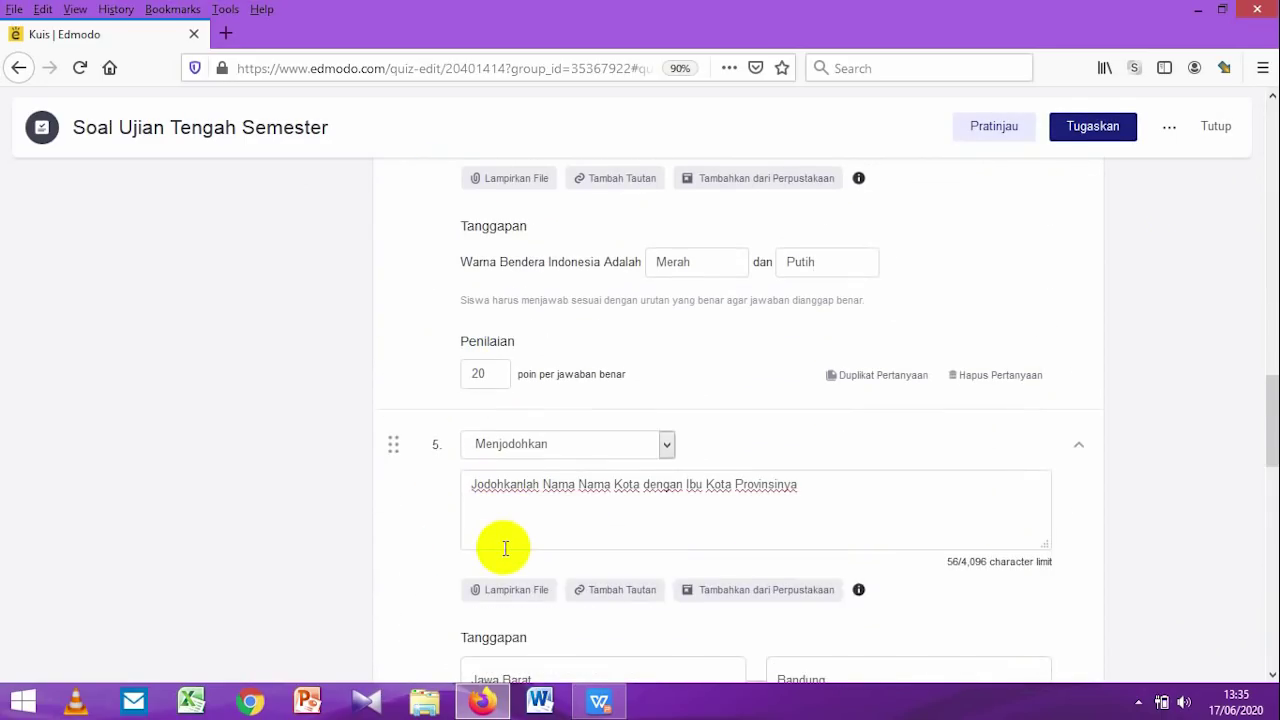
pyautogui.scroll(-3, 505, 548)
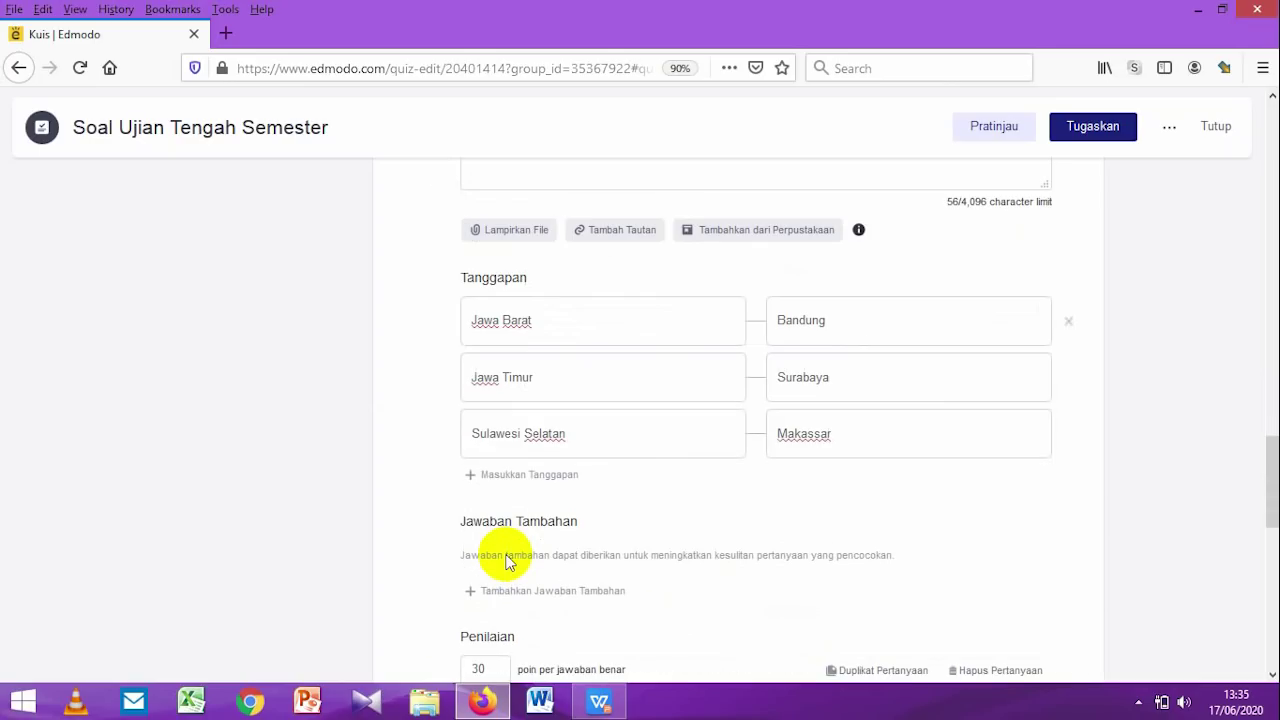
pyautogui.scroll(-6, 505, 562)
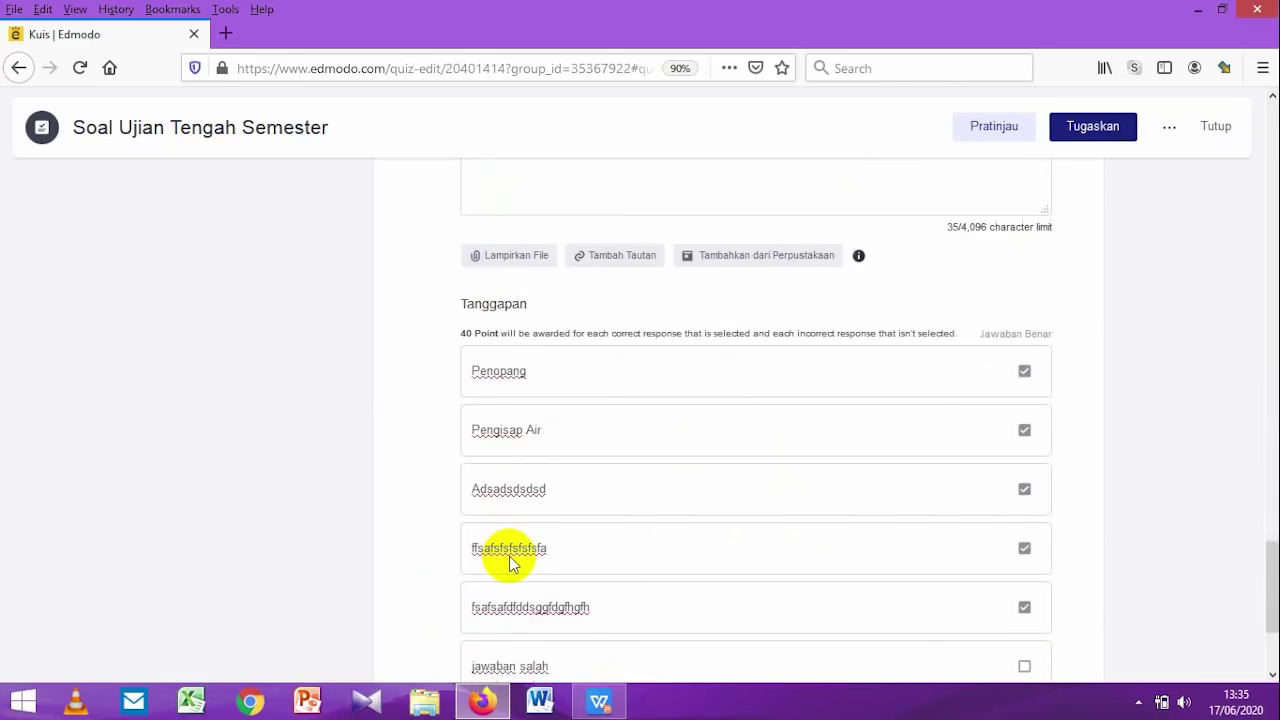
pyautogui.scroll(-2, 509, 556)
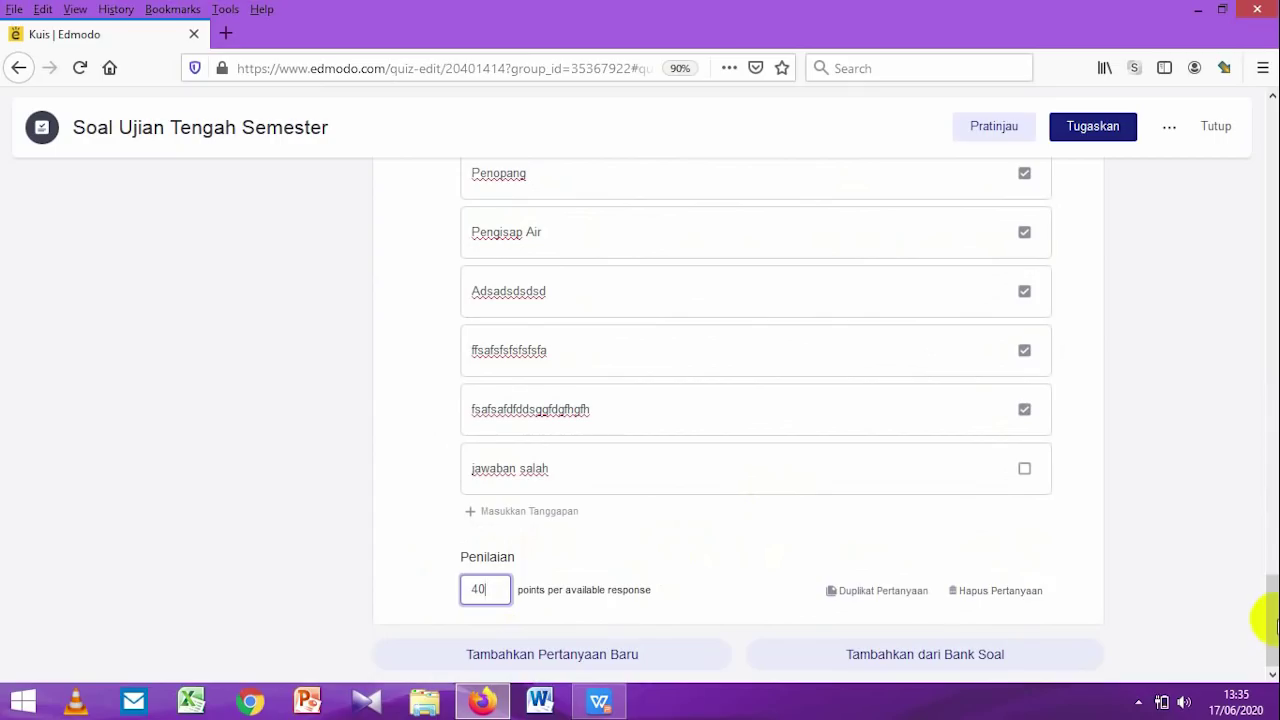
pyautogui.moveTo(1272, 620); pyautogui.dragTo(1272, 150)
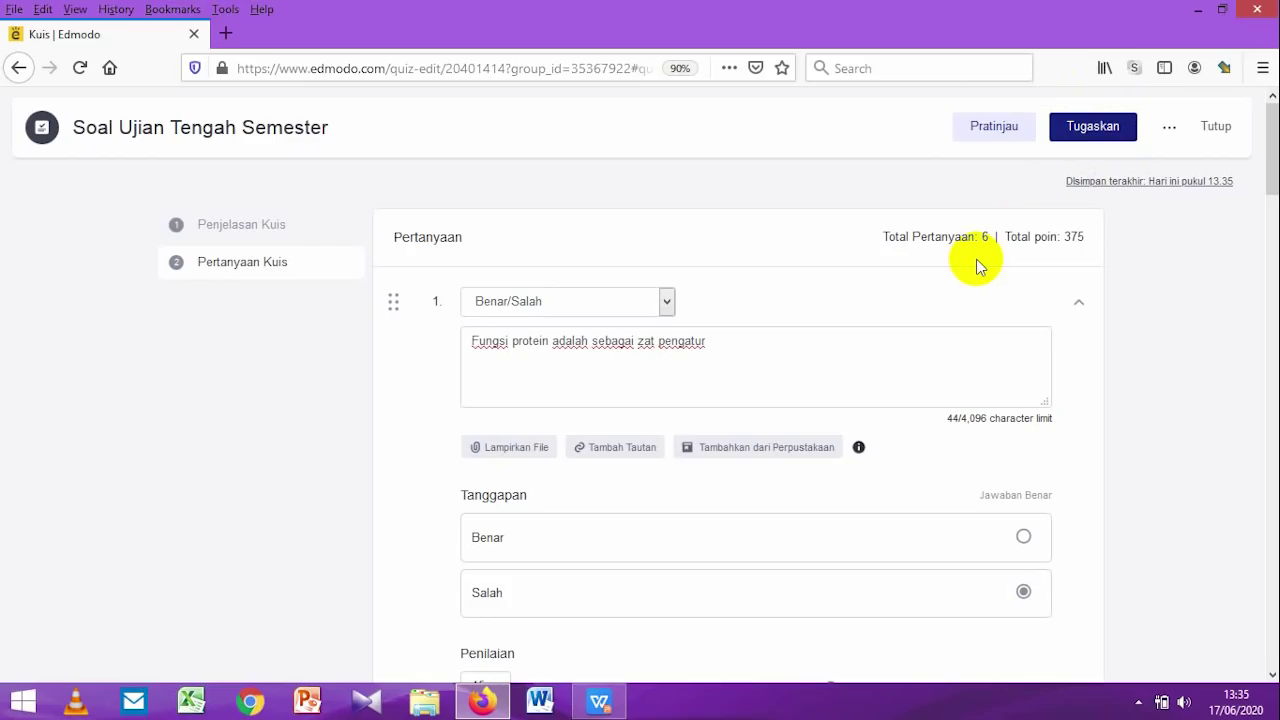
# Step: Preview the quiz, answer question 1 with Benar and go on to question 2
pyautogui.click(1020, 144)
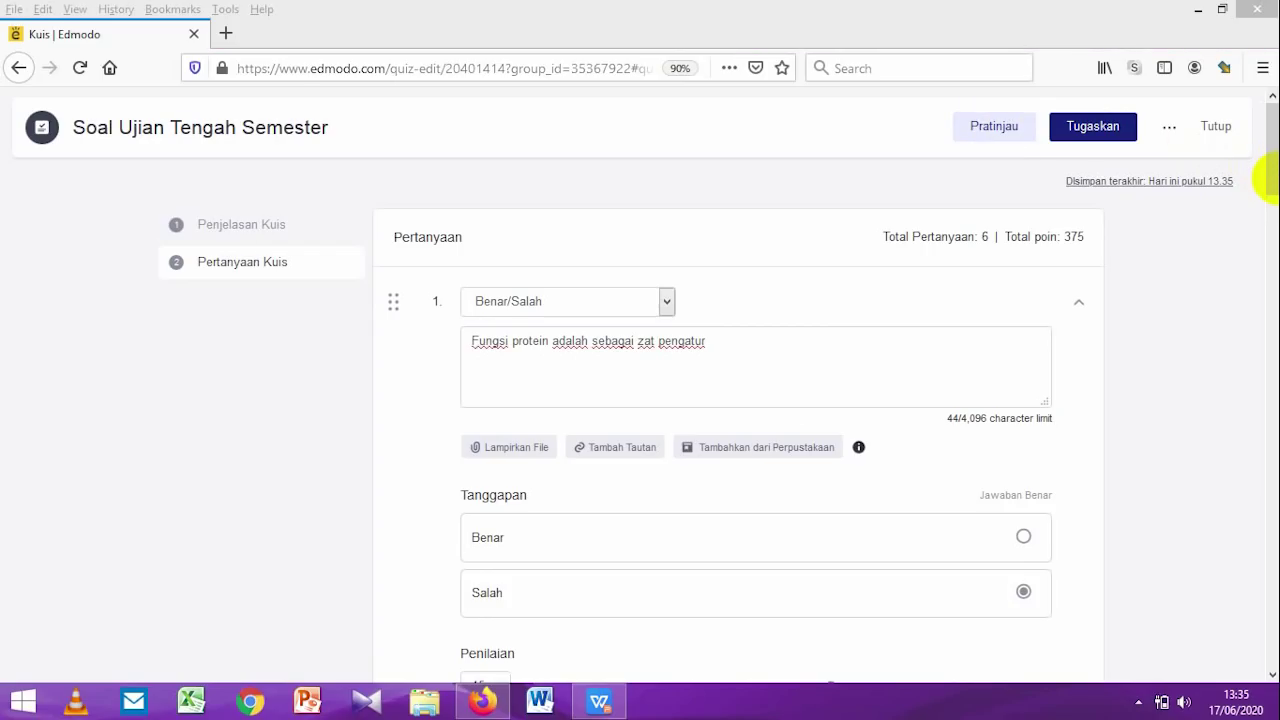
pyautogui.moveTo(1268, 172)
pyautogui.mouseDown()
pyautogui.moveTo(1266, 194)
pyautogui.moveTo(1268, 165)
pyautogui.mouseUp()
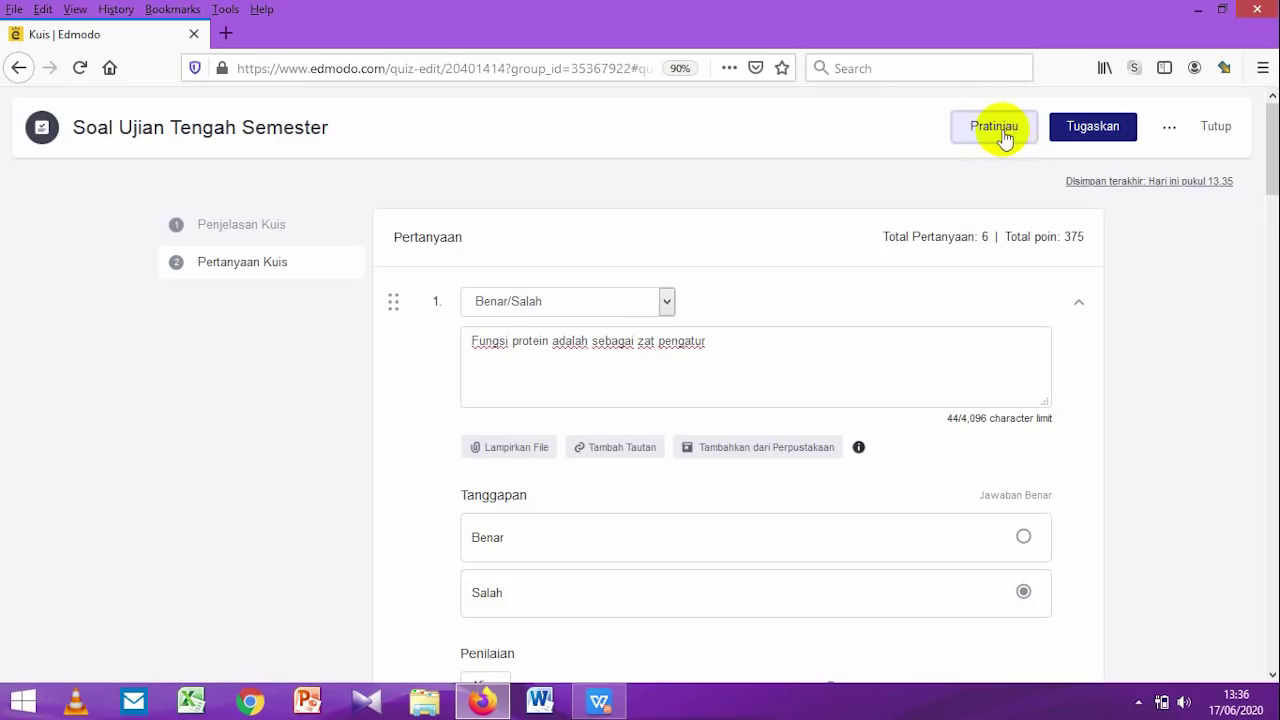
pyautogui.click(1000, 128)
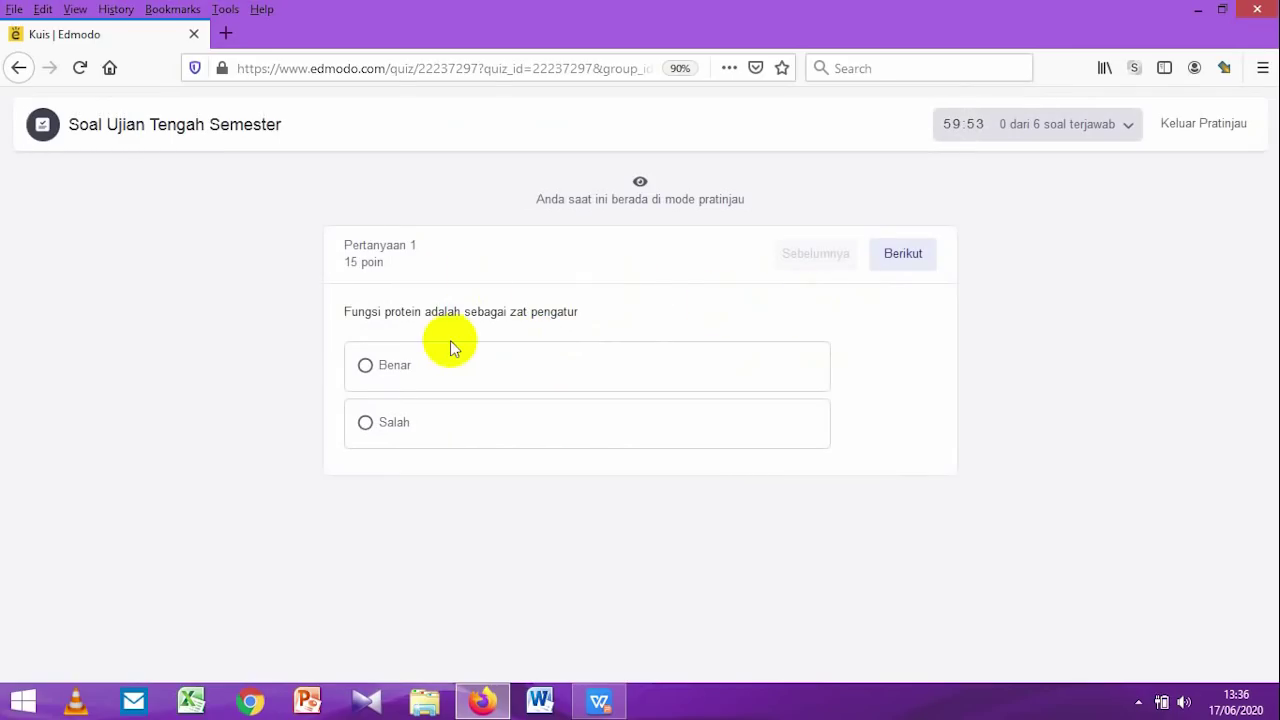
pyautogui.click(382, 367)
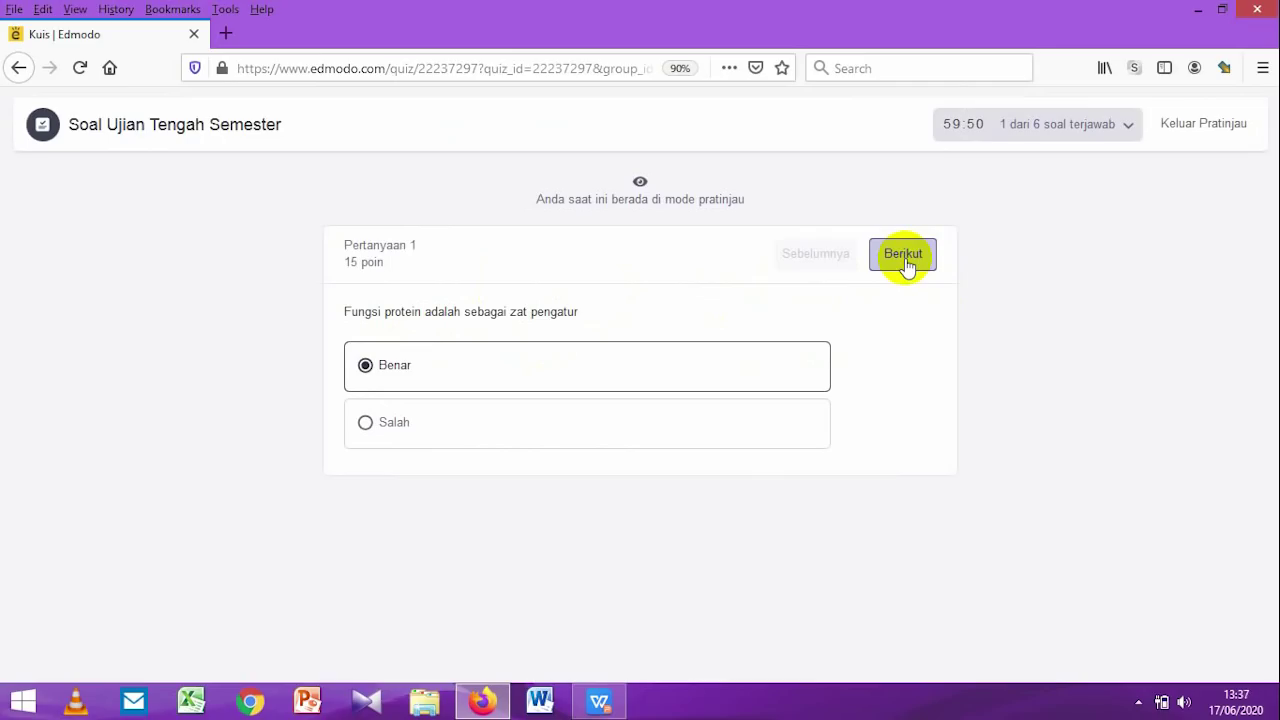
pyautogui.click(903, 256)
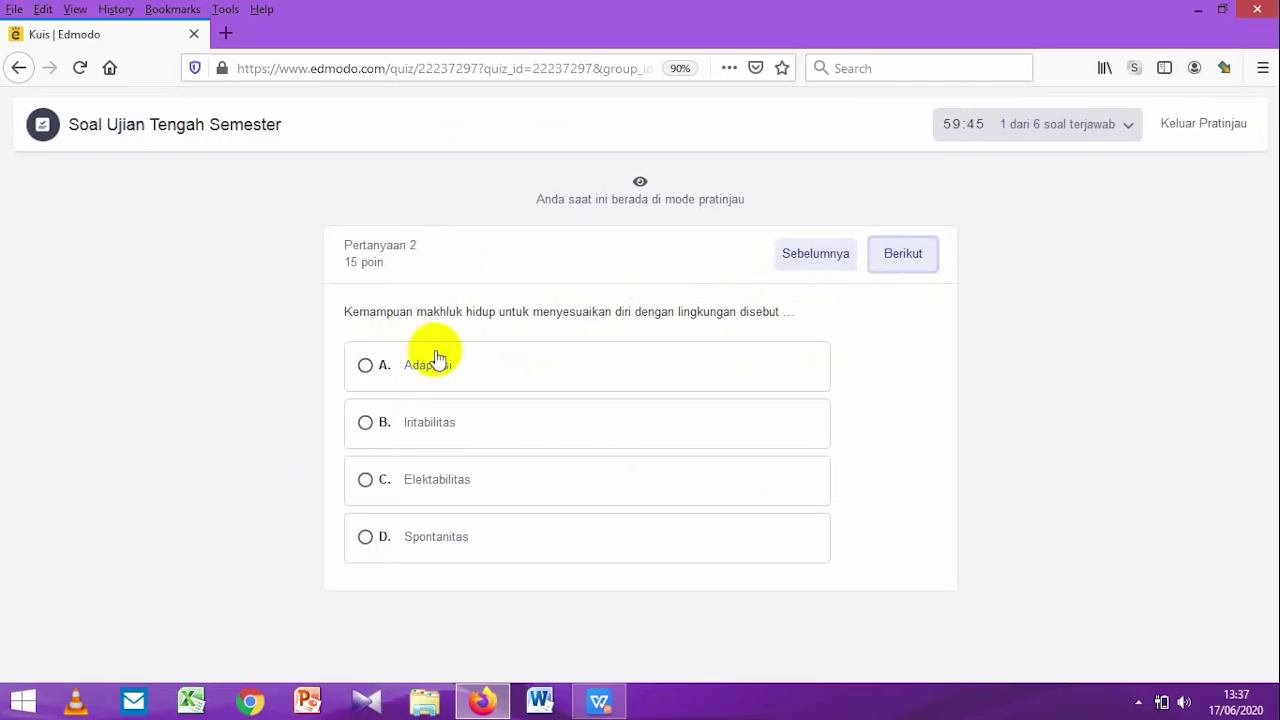
# Step: Answer question 2 with Adaptasi and question 3 with the placeholder text "vhwudjndvfdbfdgdfg" in the preview
pyautogui.click(364, 367)
pyautogui.click(905, 258)
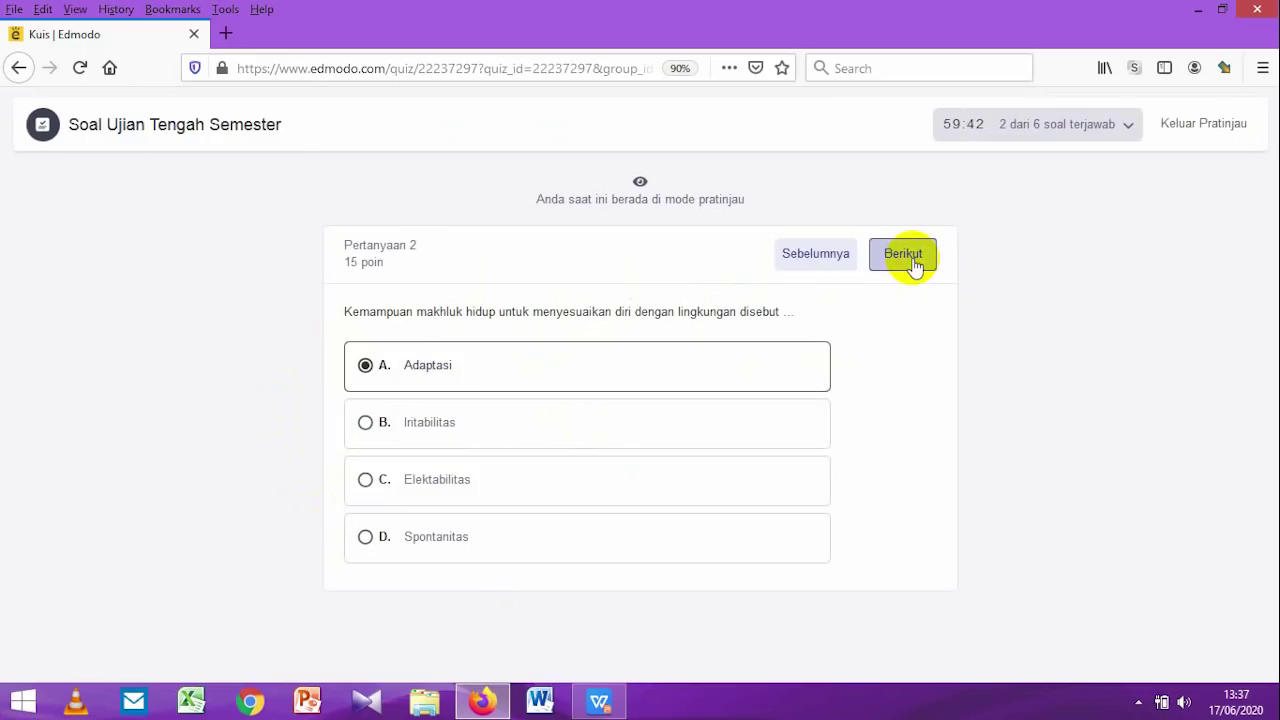
pyautogui.click(418, 350)
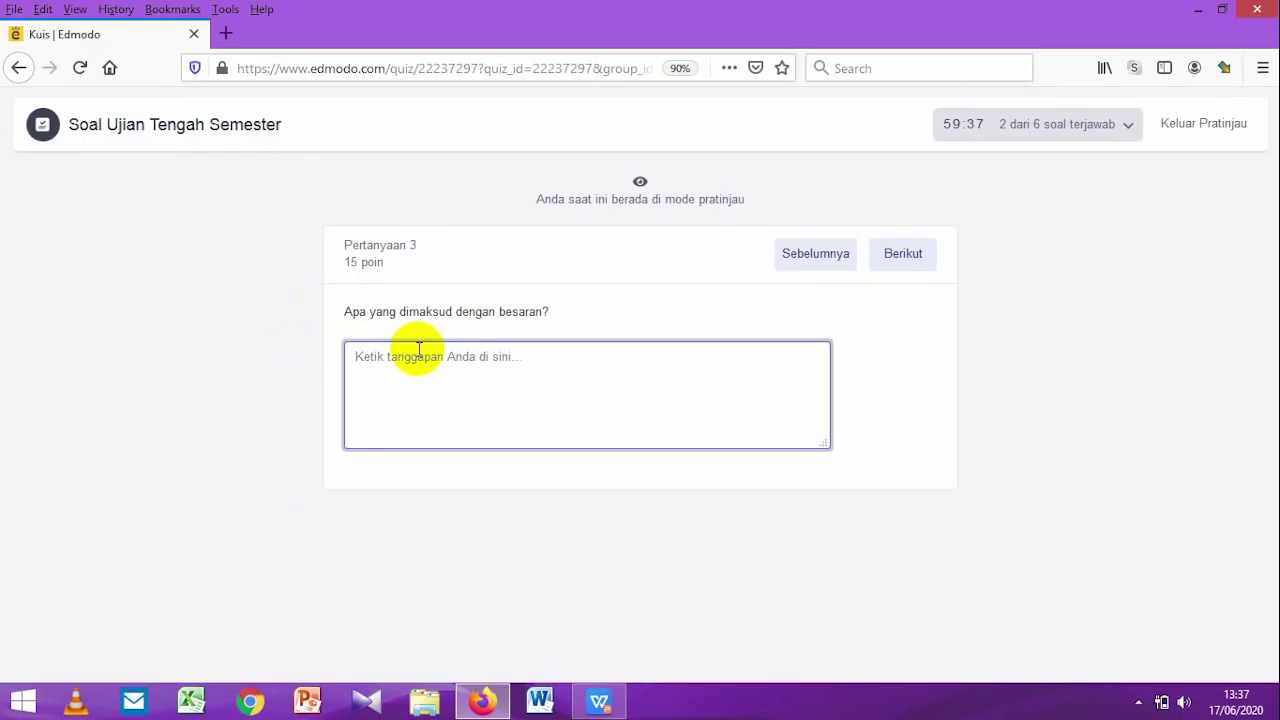
pyautogui.write('vhwu')
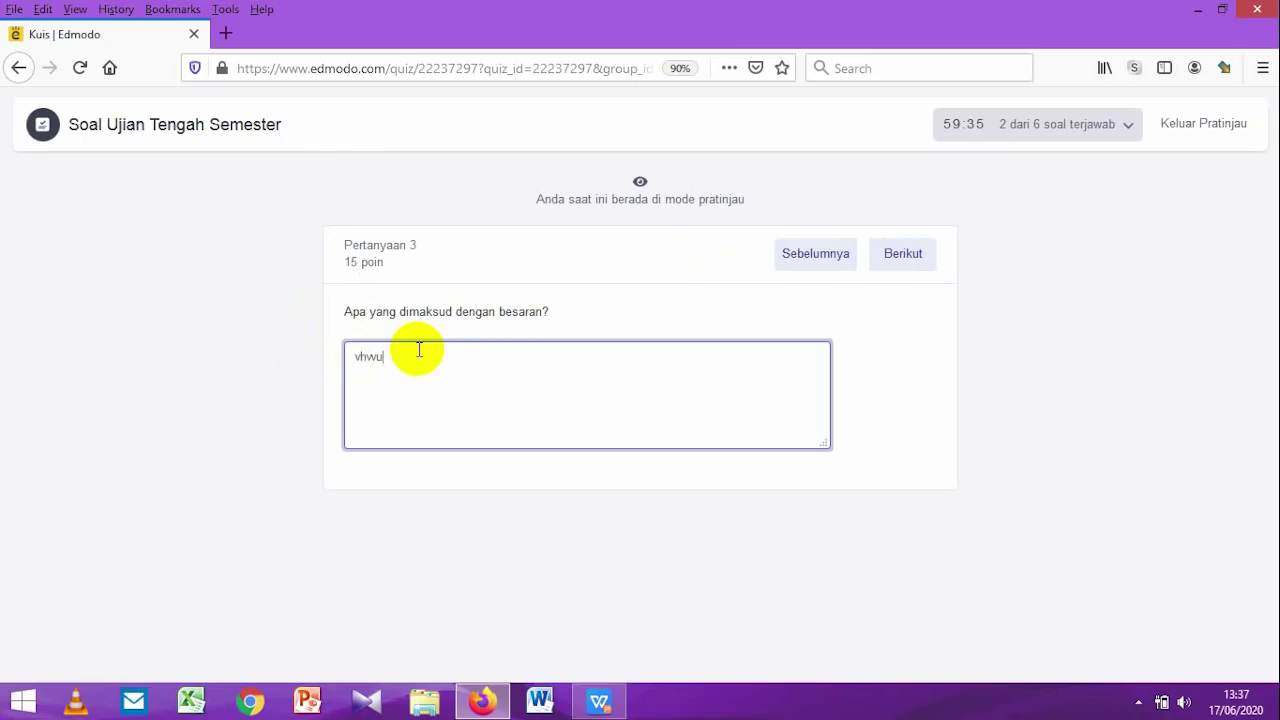
pyautogui.write('djndvfdbfdgdfg')
pyautogui.click(905, 257)
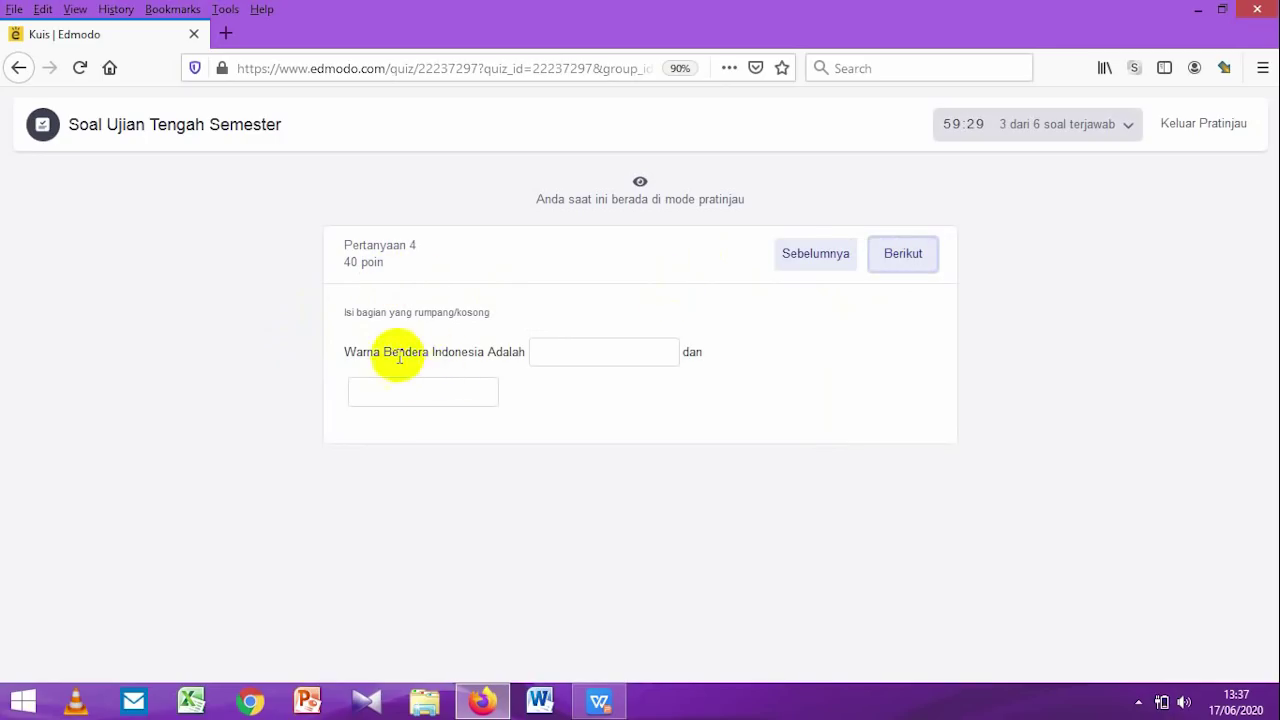
# Step: Fill the two blanks of question 4 with "fdsfdsfsf" and "dfdsfsfsd" and go on to question 5
pyautogui.click(562, 356)
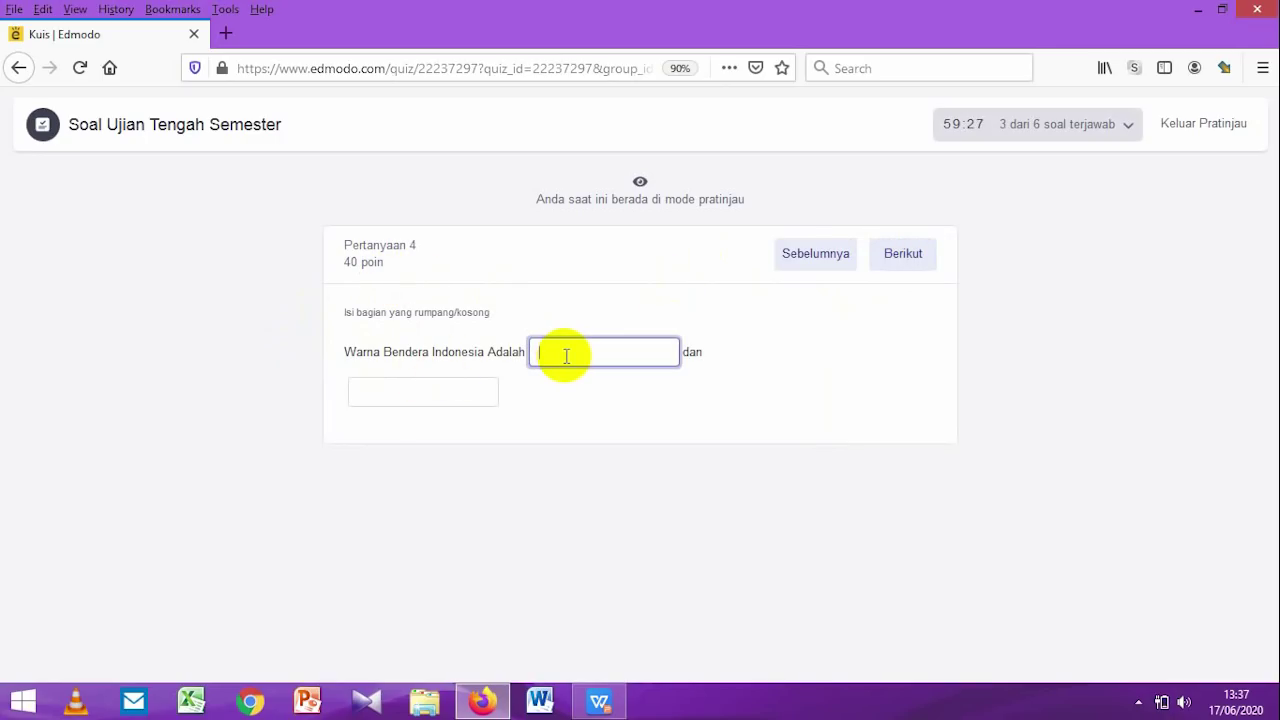
pyautogui.write('fdsfdsfsf')
pyautogui.click(445, 390)
pyautogui.write('df')
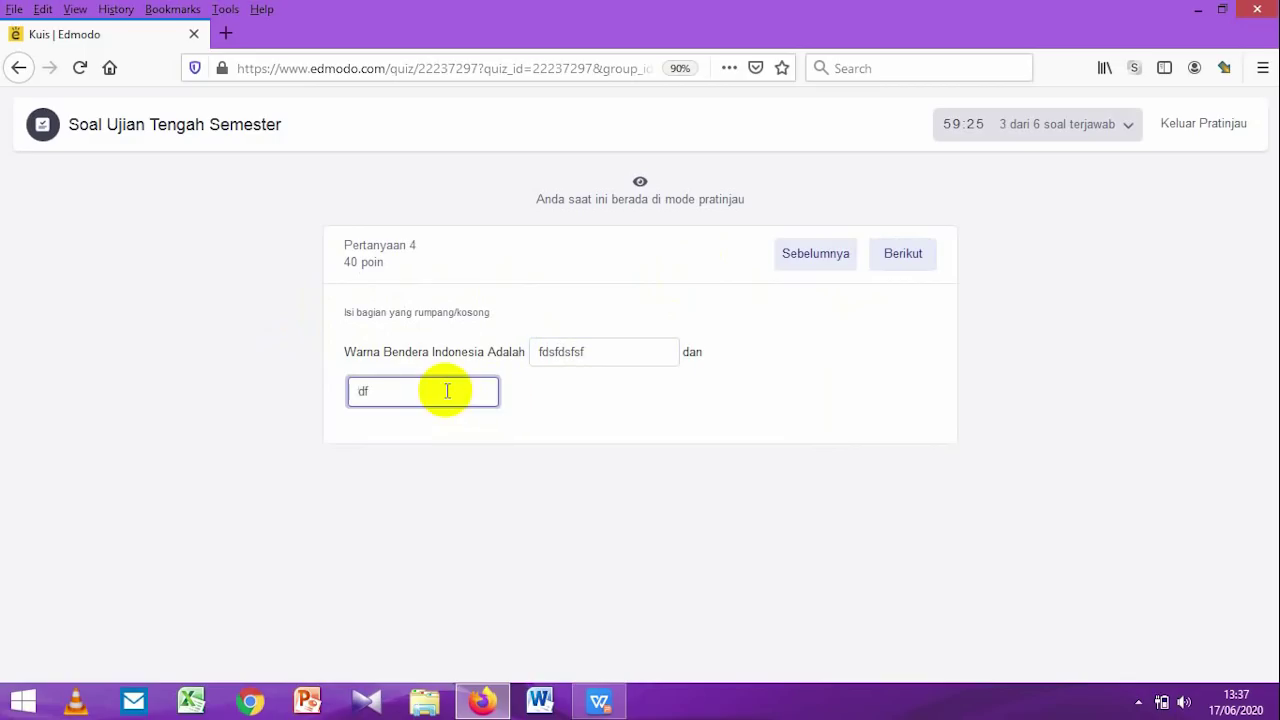
pyautogui.write('dsfsfsd')
pyautogui.click(919, 262)
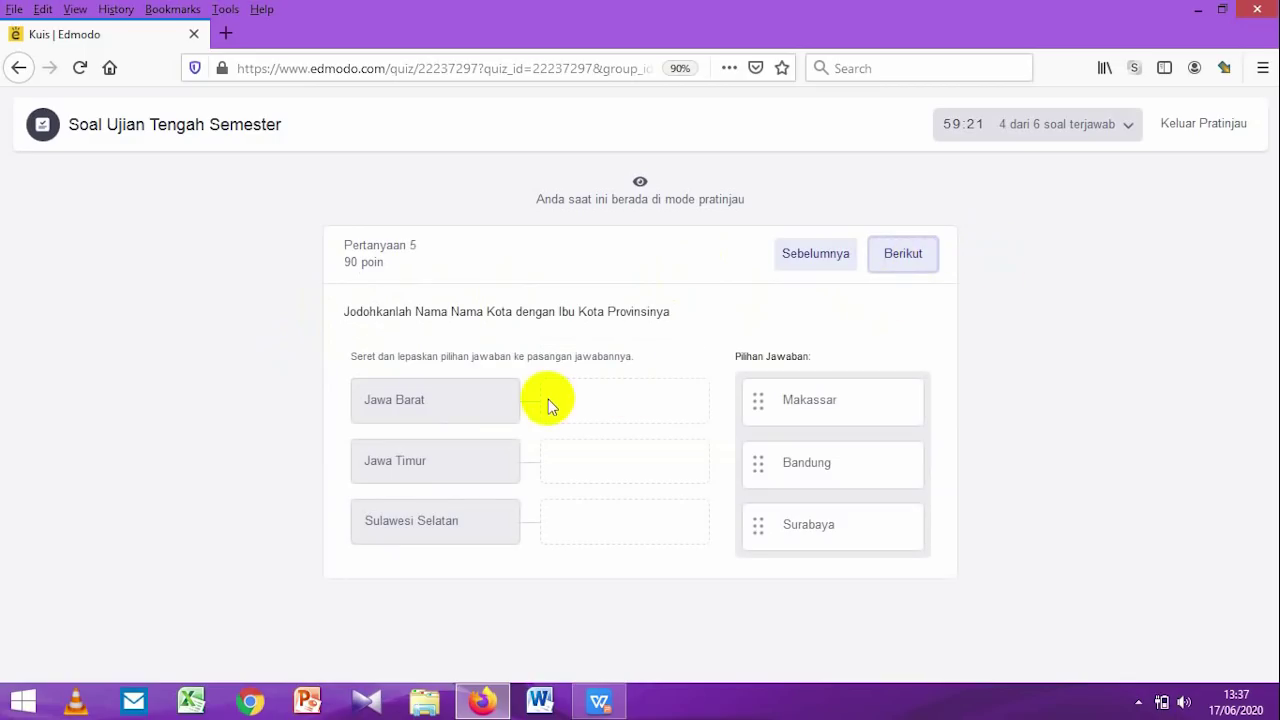
# Step: In question 5, match Makassar with Jawa Barat and Bandung with Sulawesi Selatan, and try to match Surabaya with Jawa Timur
pyautogui.moveTo(806, 400); pyautogui.dragTo(561, 400)
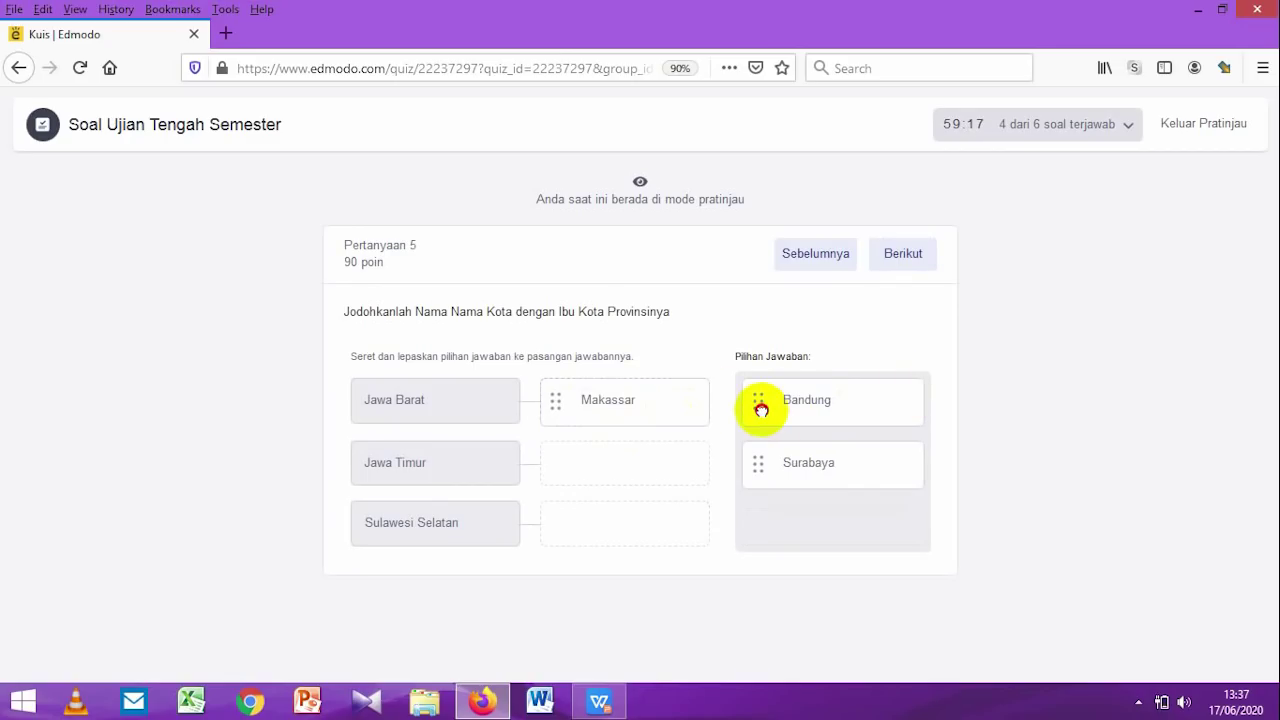
pyautogui.moveTo(820, 398); pyautogui.dragTo(629, 525)
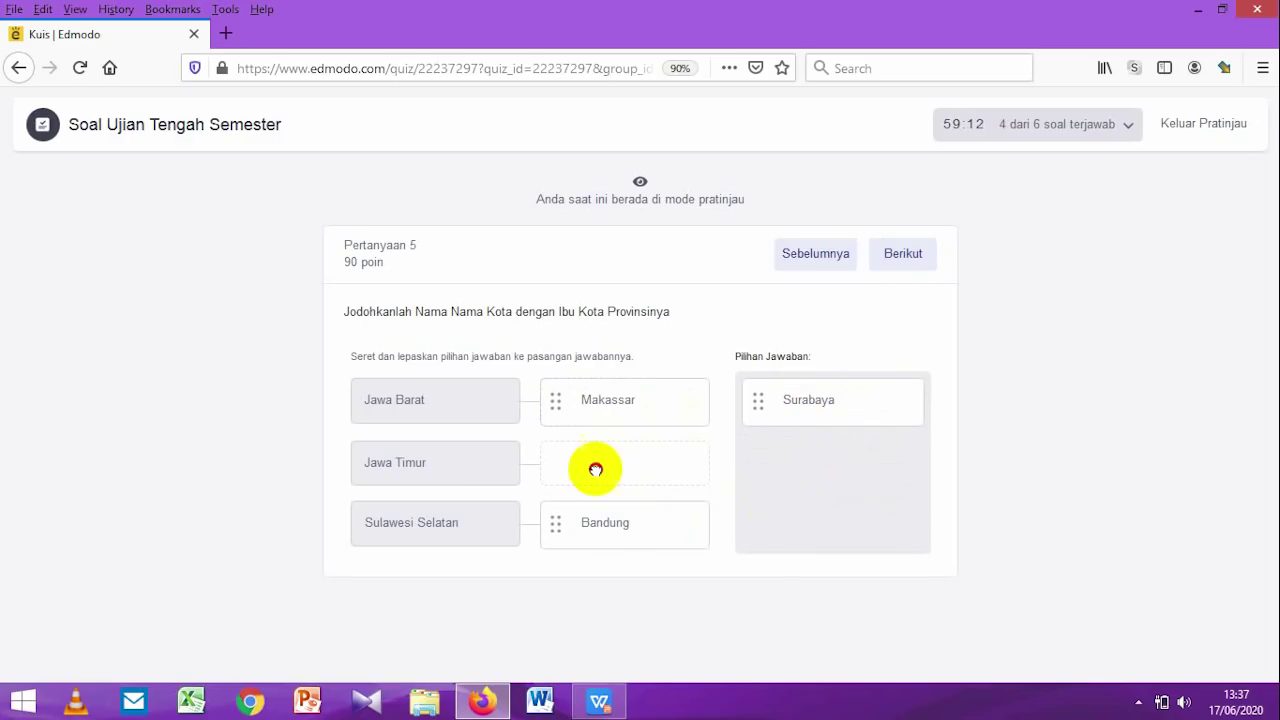
pyautogui.moveTo(812, 401); pyautogui.dragTo(624, 460)
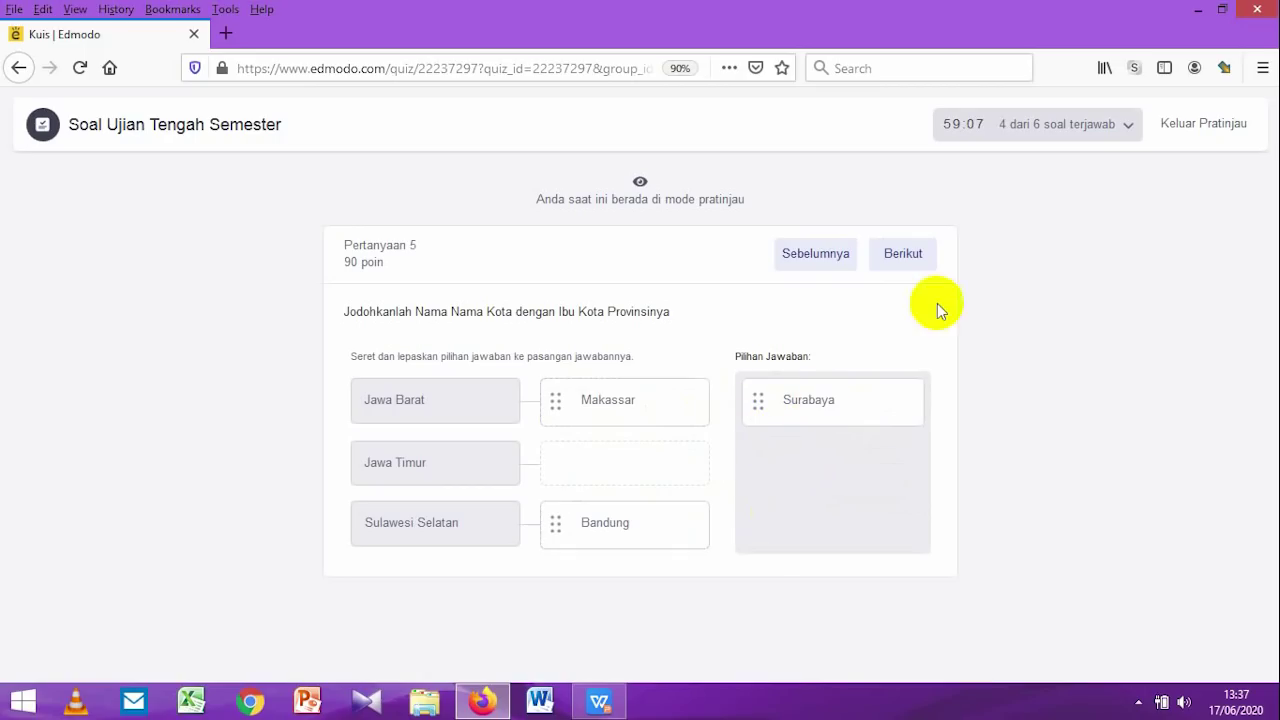
# Step: Go on to question 6, tick answers A (Penopang), B (Pengisap Air), D and E, and leave the preview
pyautogui.click(912, 255)
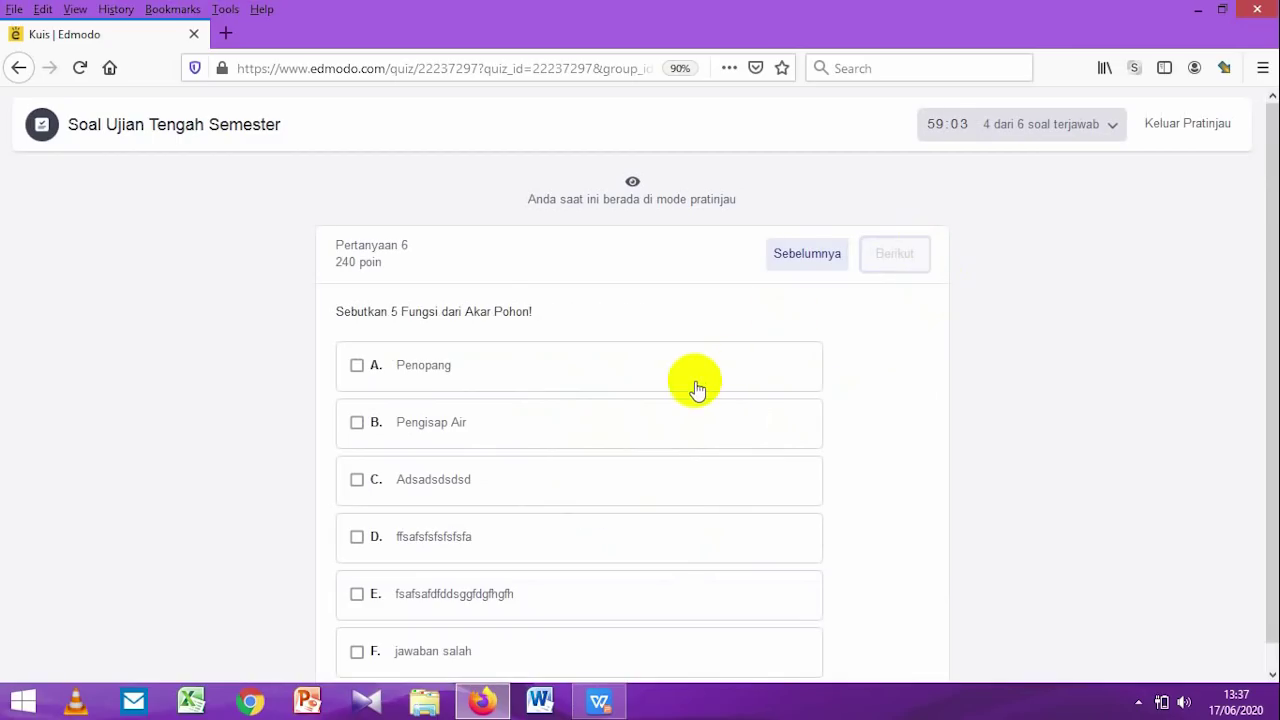
pyautogui.scroll(-1, 538, 345)
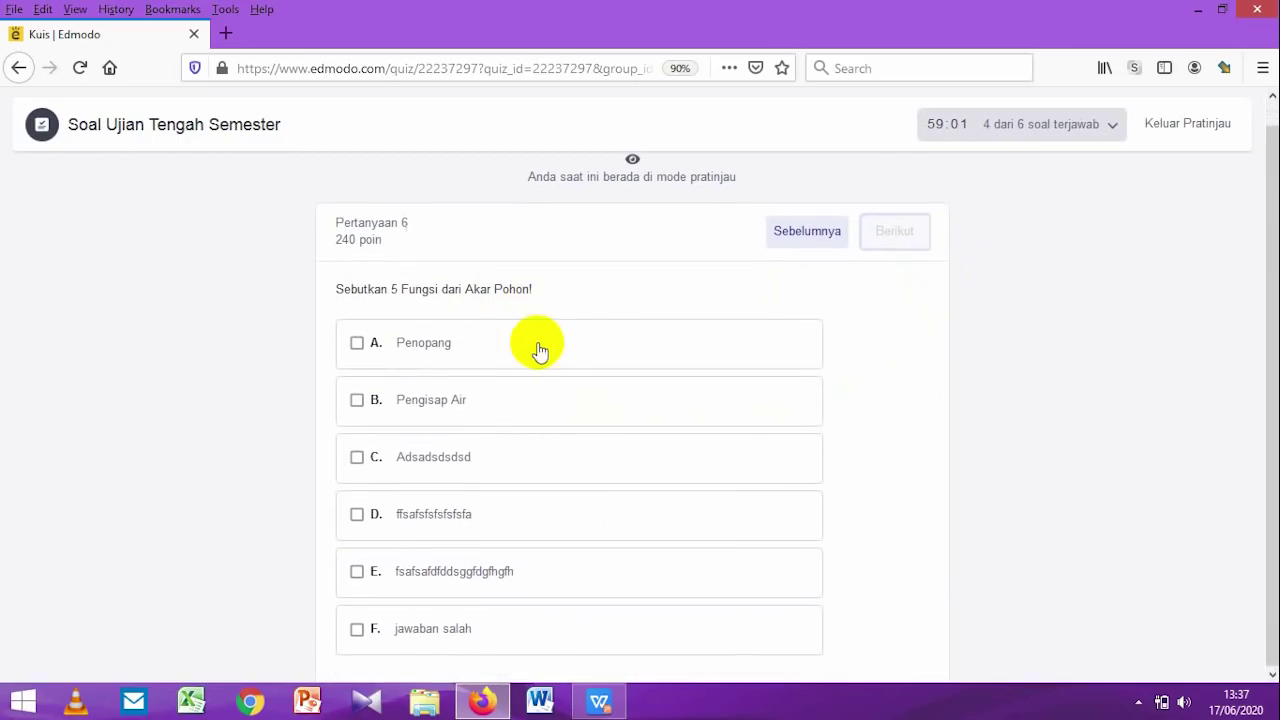
pyautogui.click(358, 345)
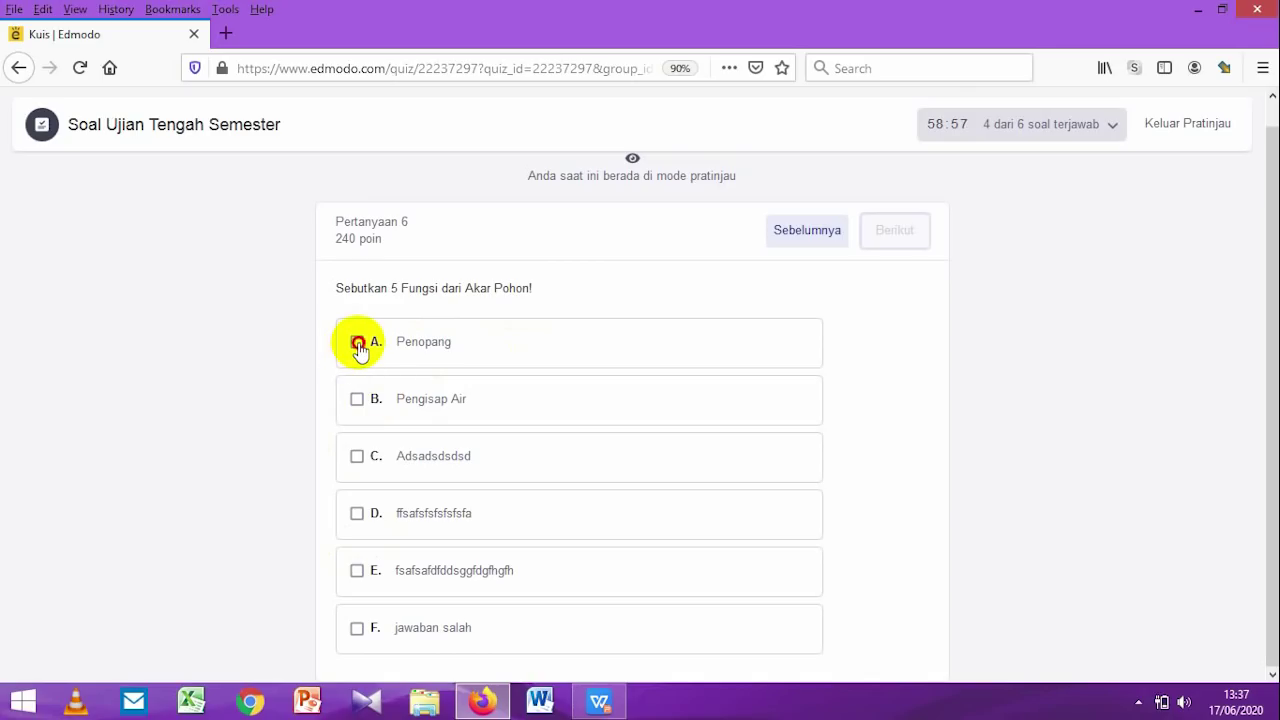
pyautogui.click(357, 395)
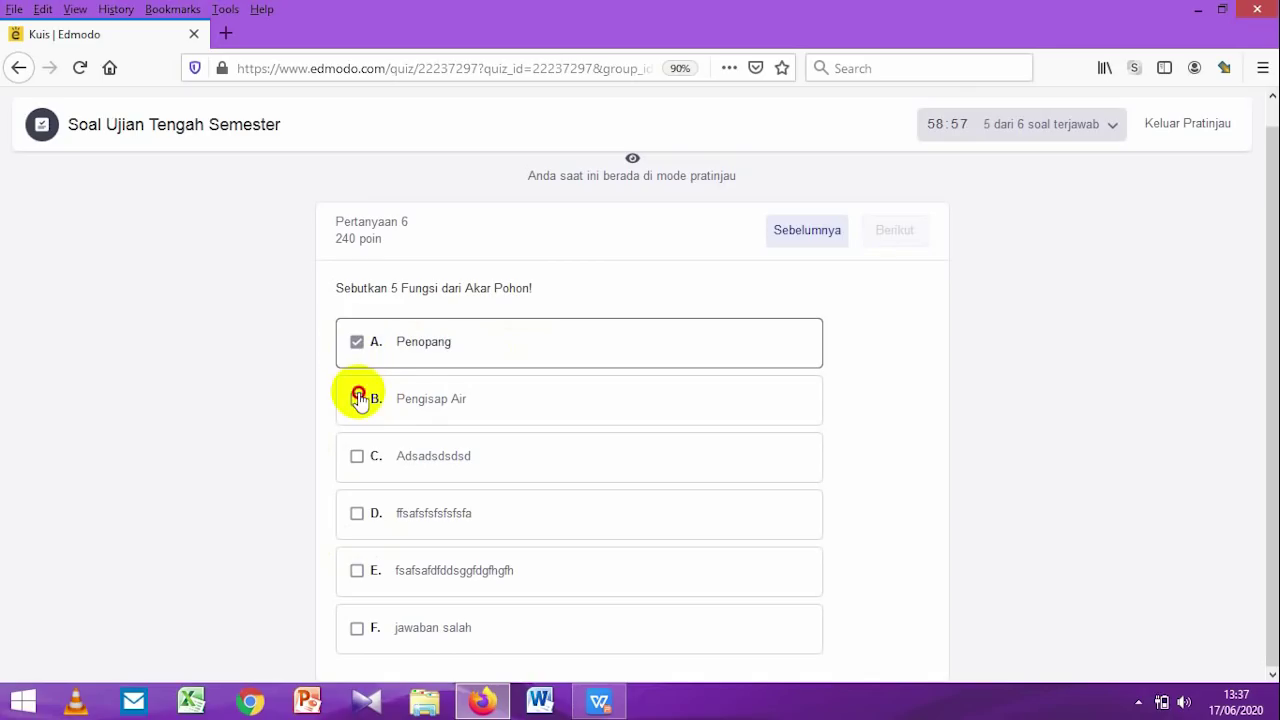
pyautogui.click(358, 513)
pyautogui.click(358, 571)
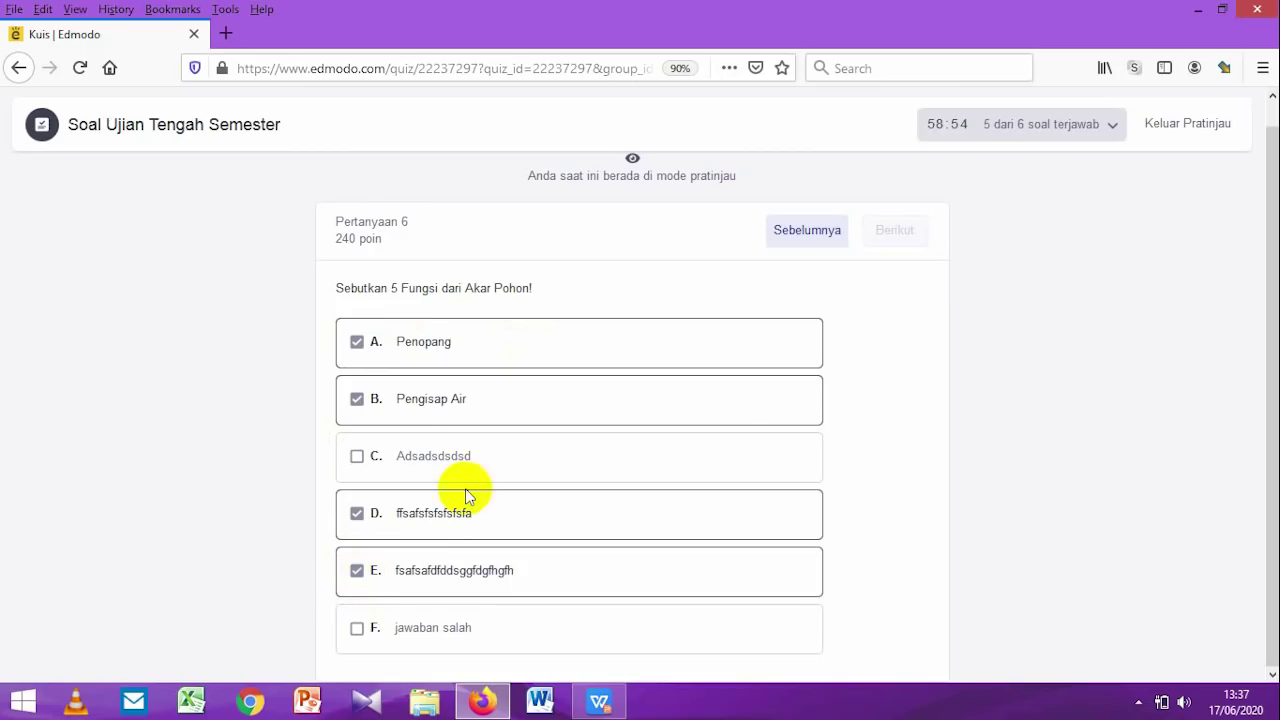
pyautogui.scroll(1, 895, 362)
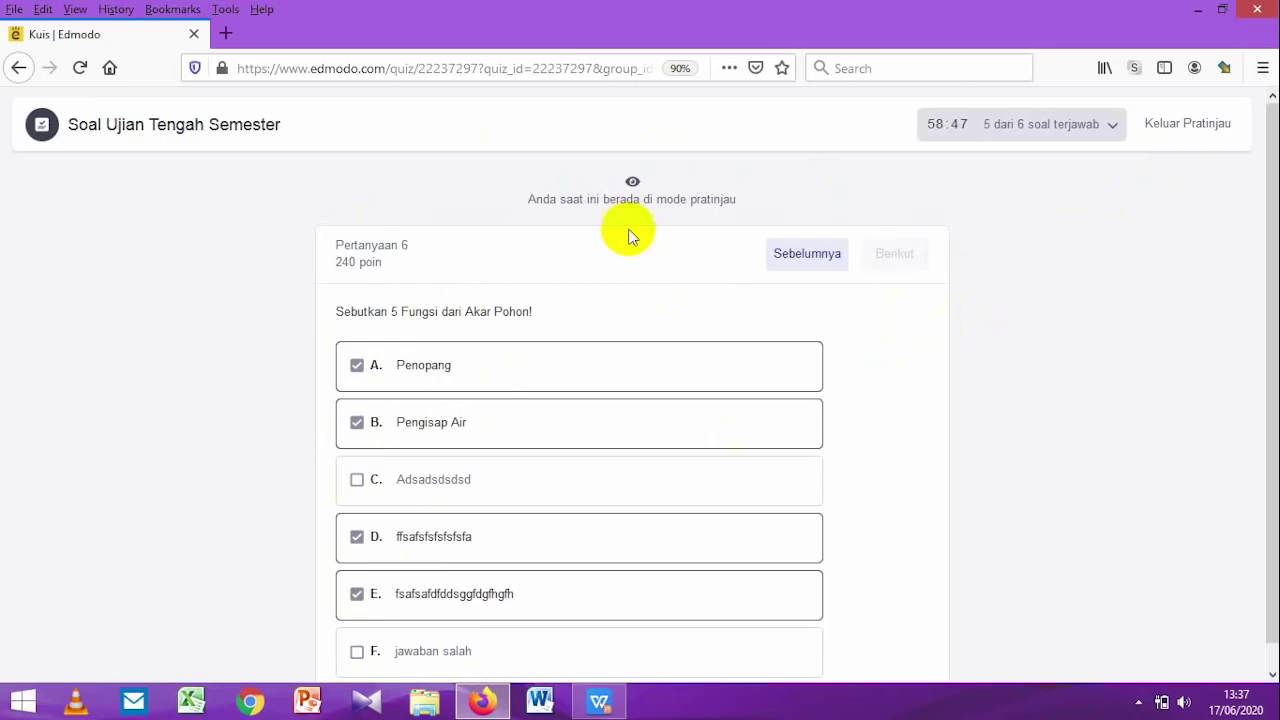
pyautogui.click(1184, 128)
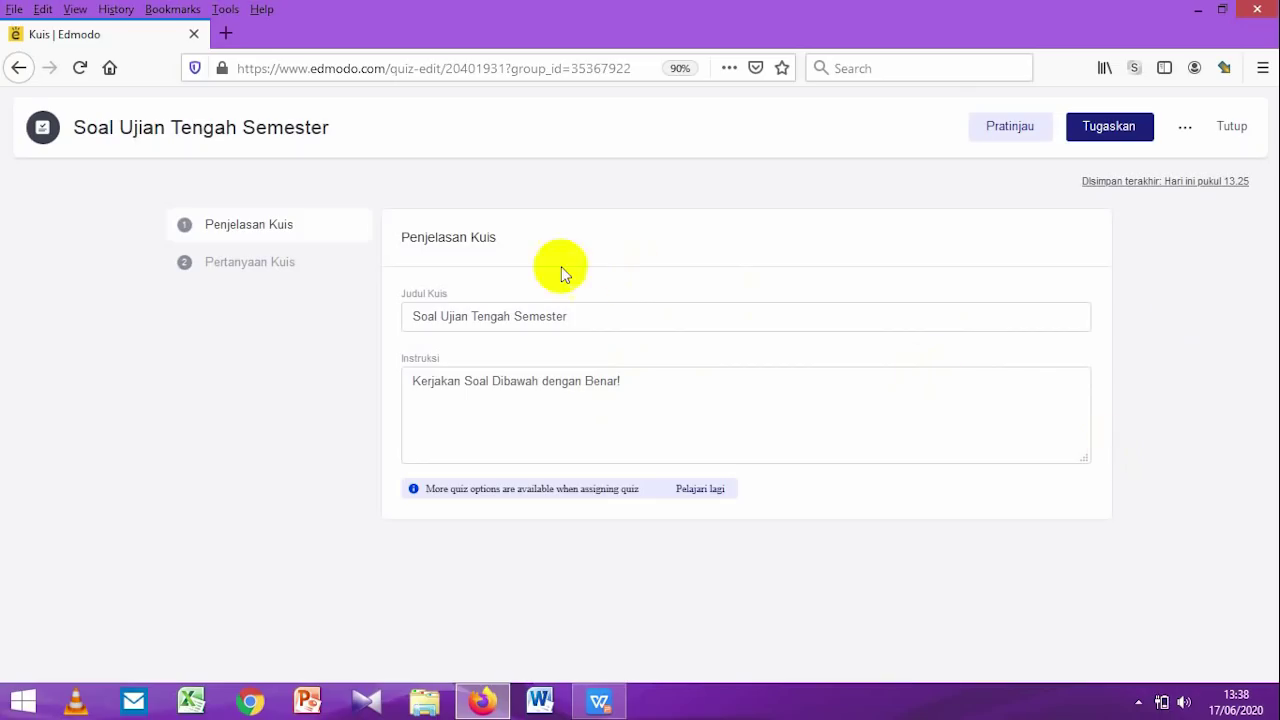
# Step: Show the quiz's list of questions and close the Panda Dome advertisement covering it
pyautogui.click(280, 268)
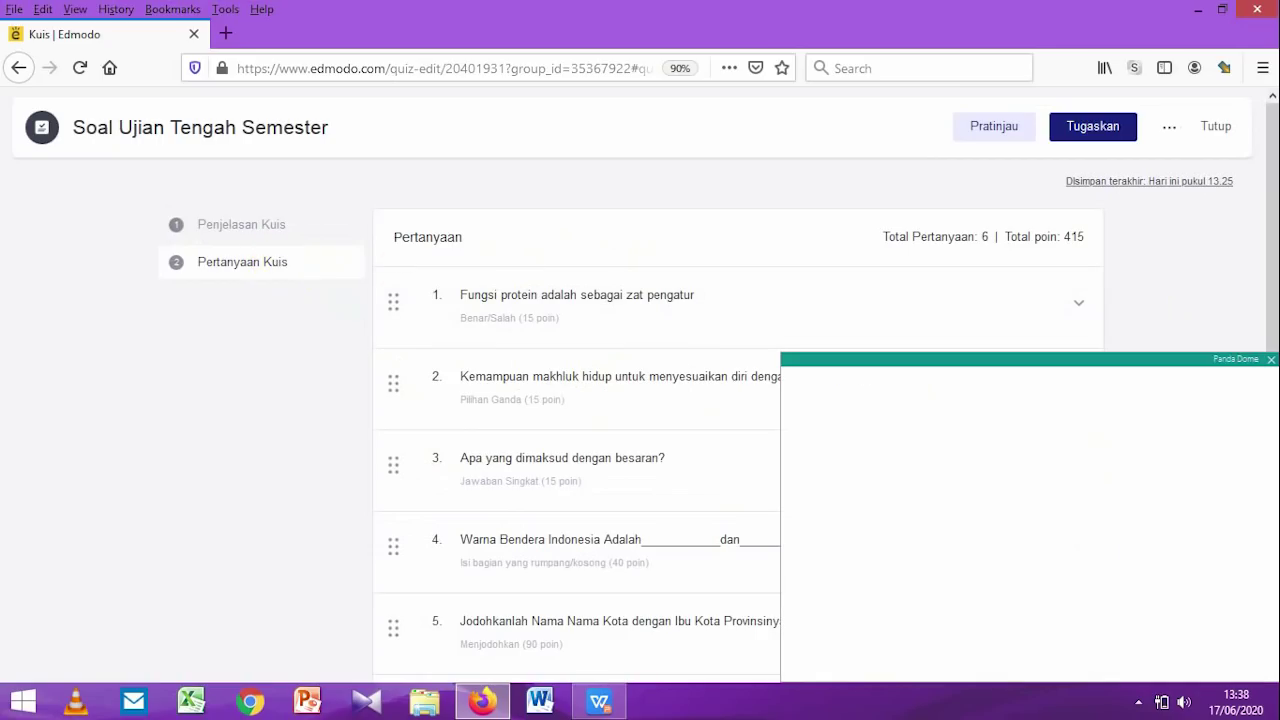
pyautogui.click(1270, 359)
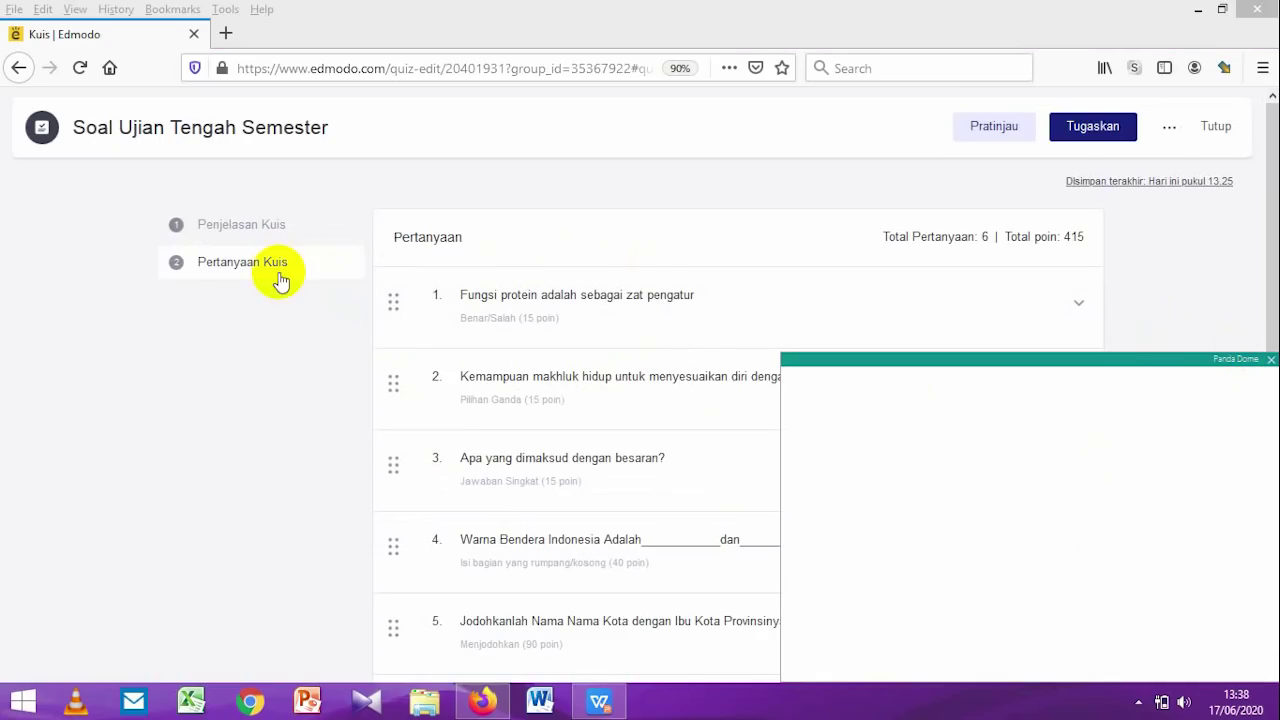
pyautogui.click(272, 365)
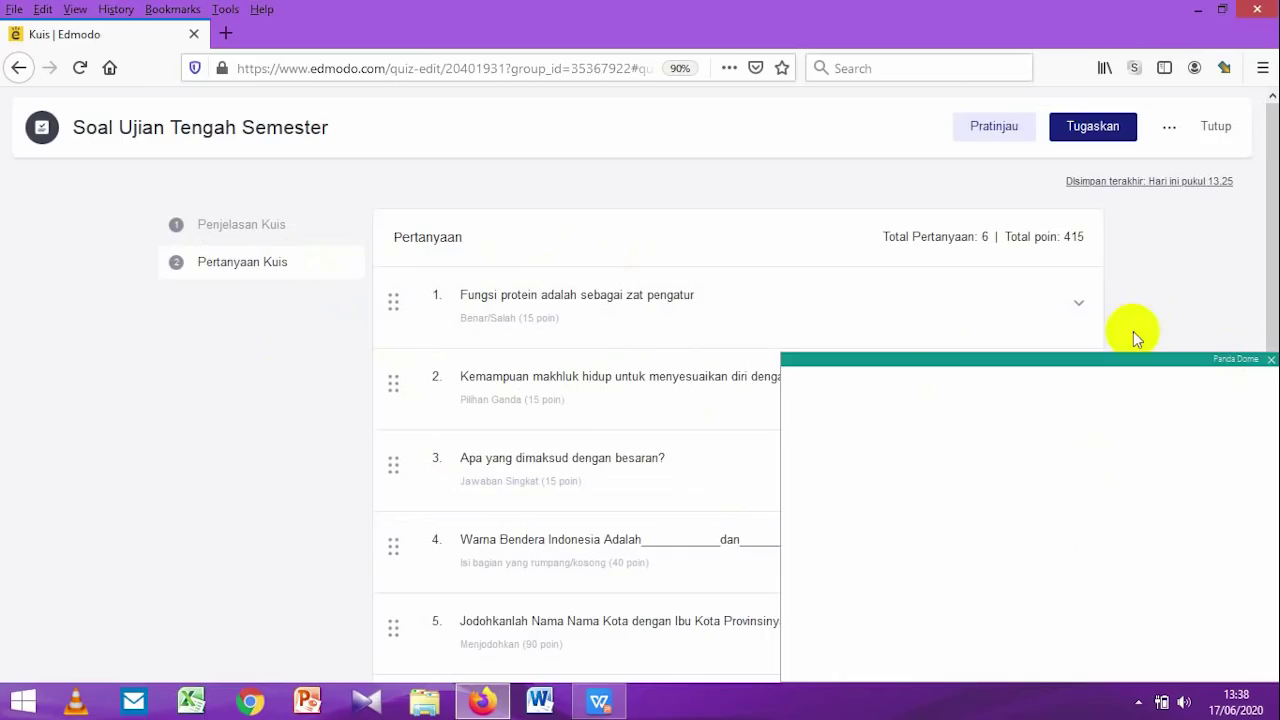
pyautogui.click(1268, 360)
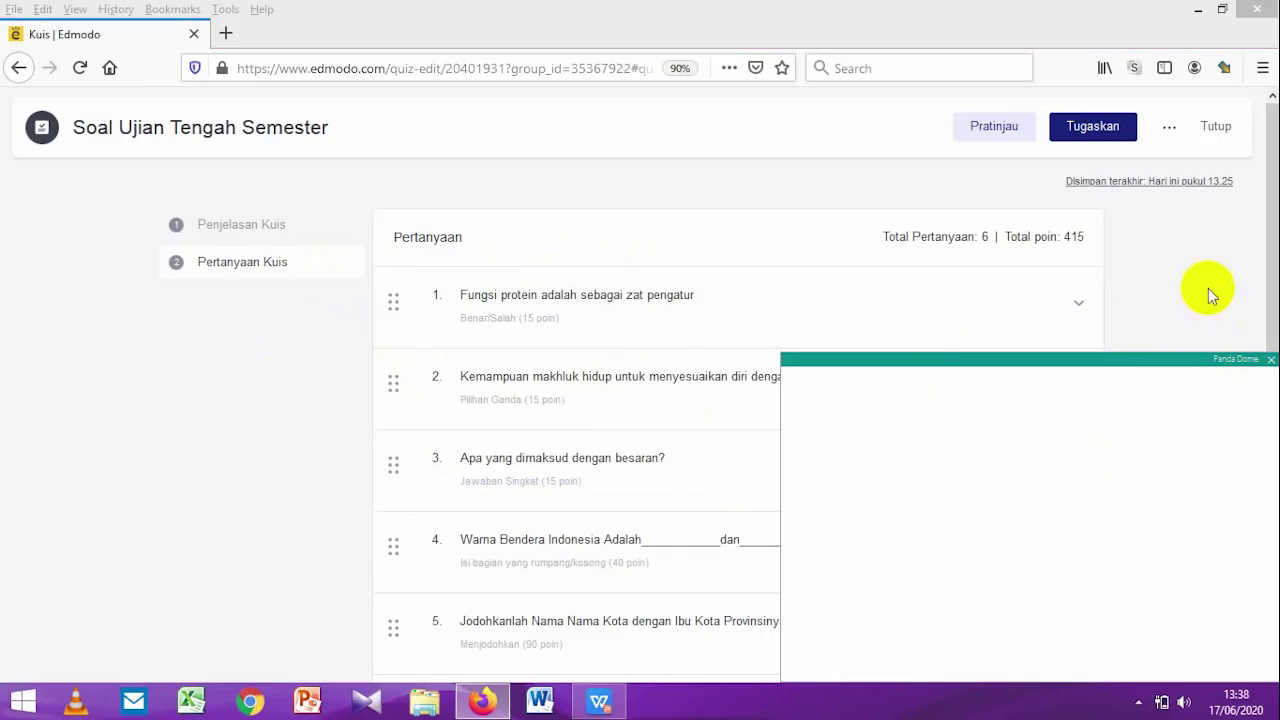
pyautogui.click(1211, 291)
pyautogui.moveTo(1260, 251); pyautogui.dragTo(1258, 285)
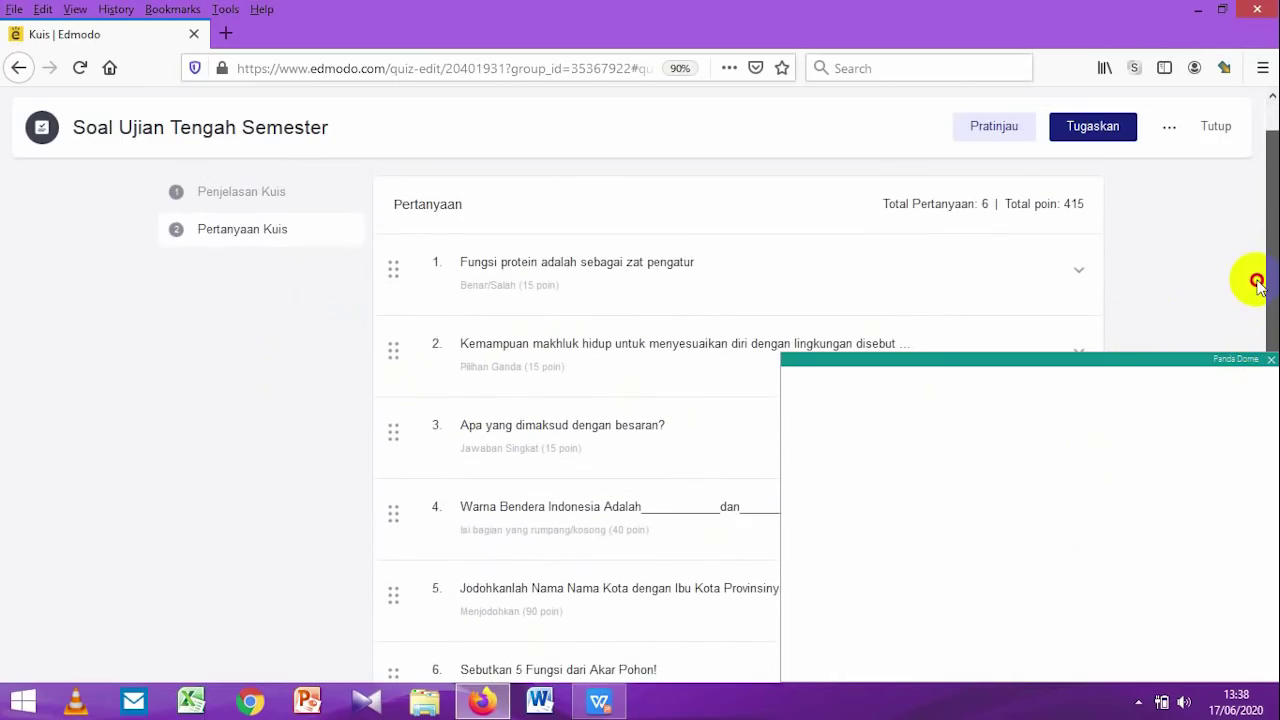
pyautogui.click(1271, 360)
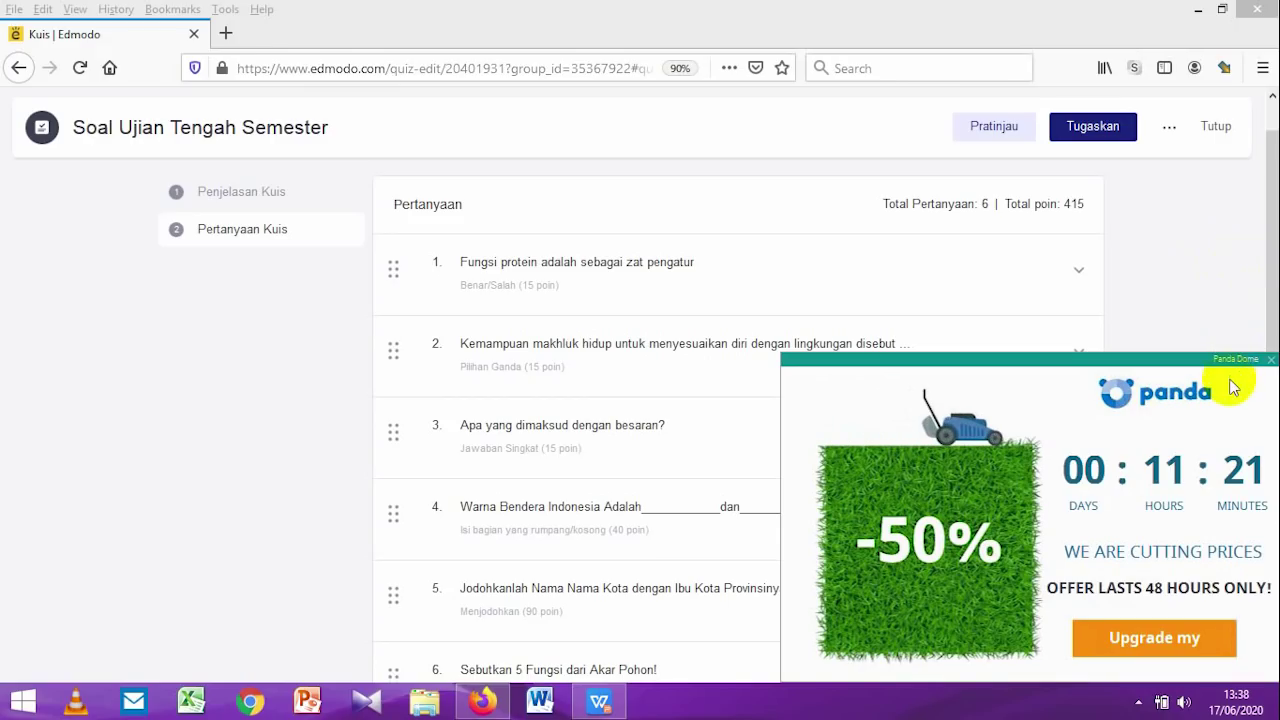
pyautogui.click(1194, 361)
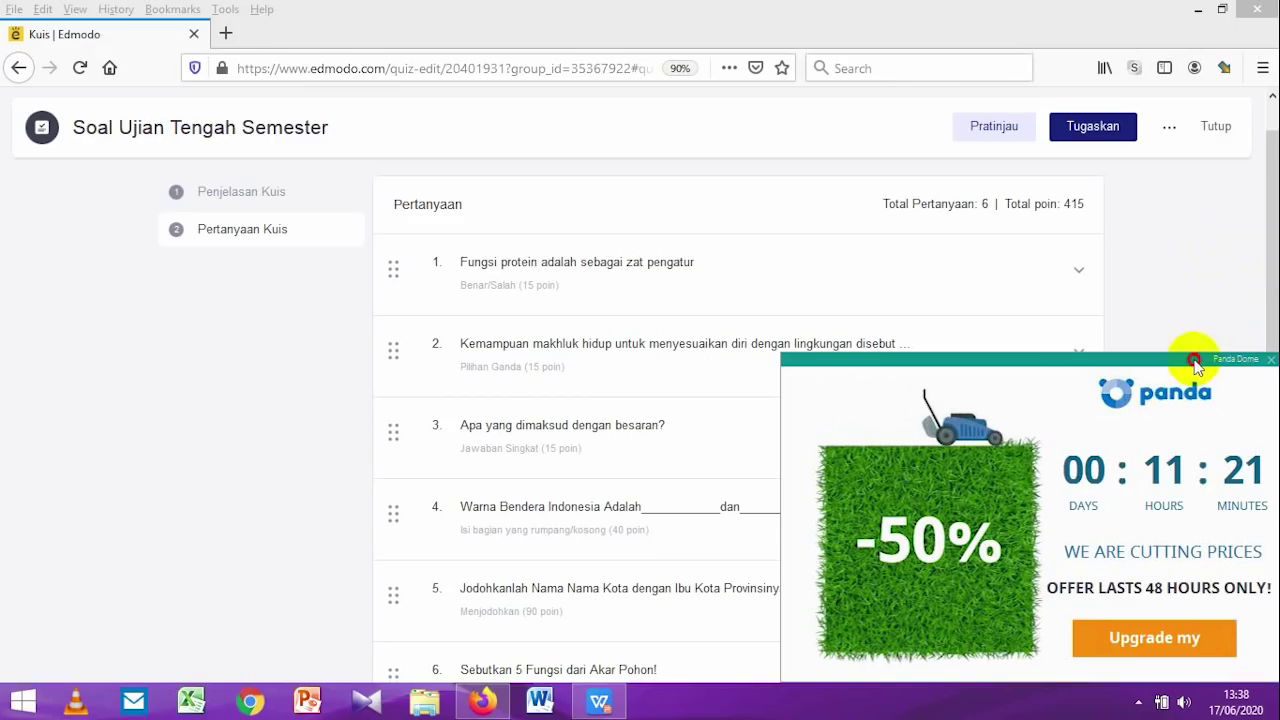
pyautogui.click(1271, 359)
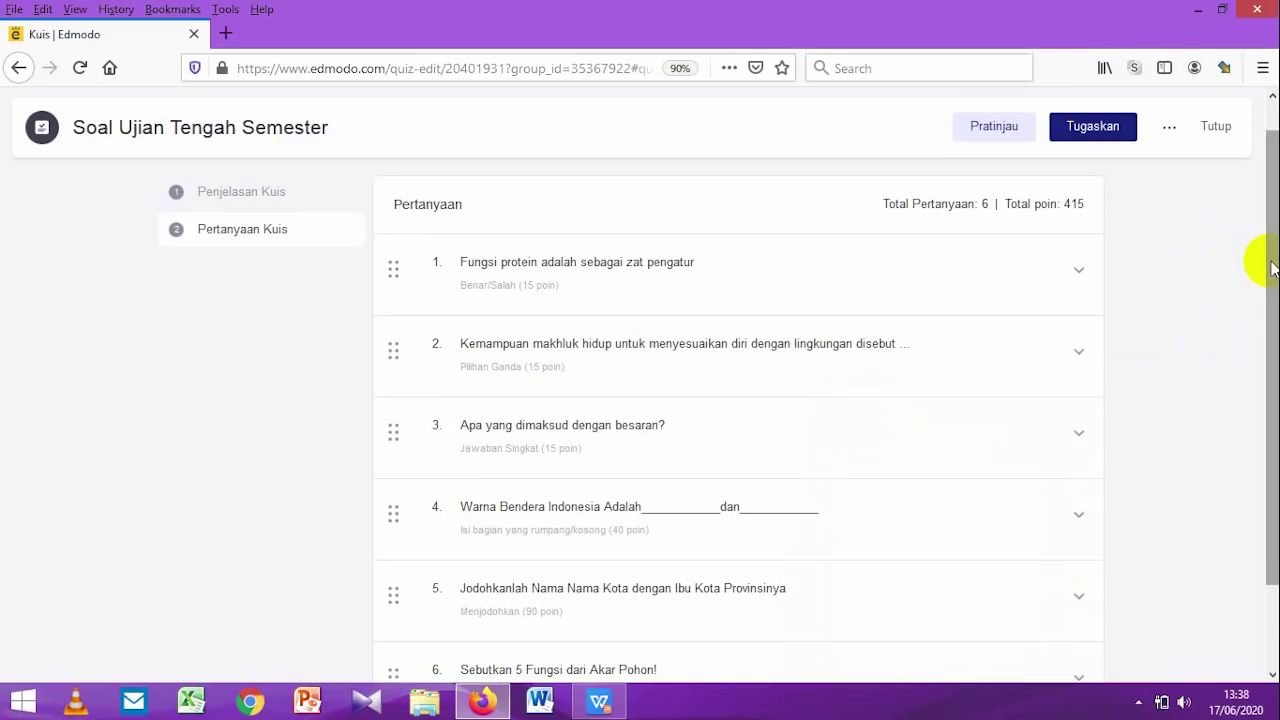
# Step: Start assigning the quiz and look through the students and classes available as recipients, keeping EDMODO Batch 1
pyautogui.moveTo(1268, 264); pyautogui.dragTo(1272, 298)
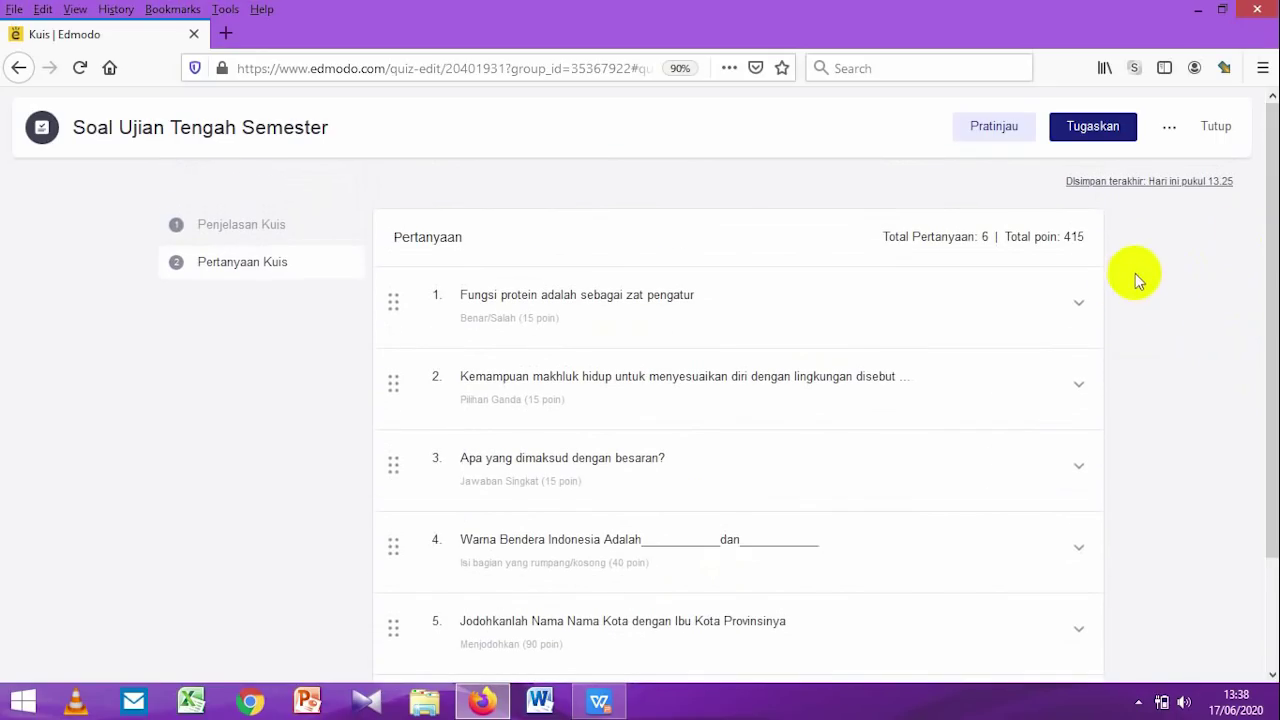
pyautogui.click(1095, 134)
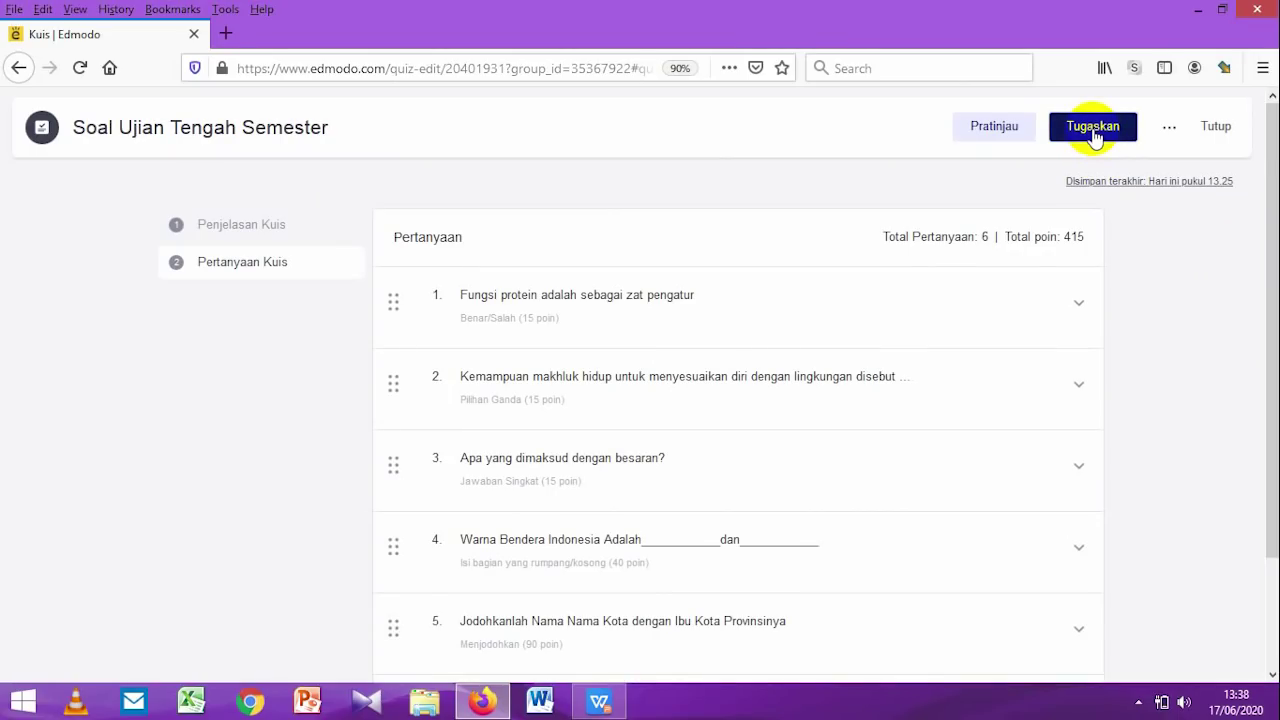
pyautogui.click(1095, 134)
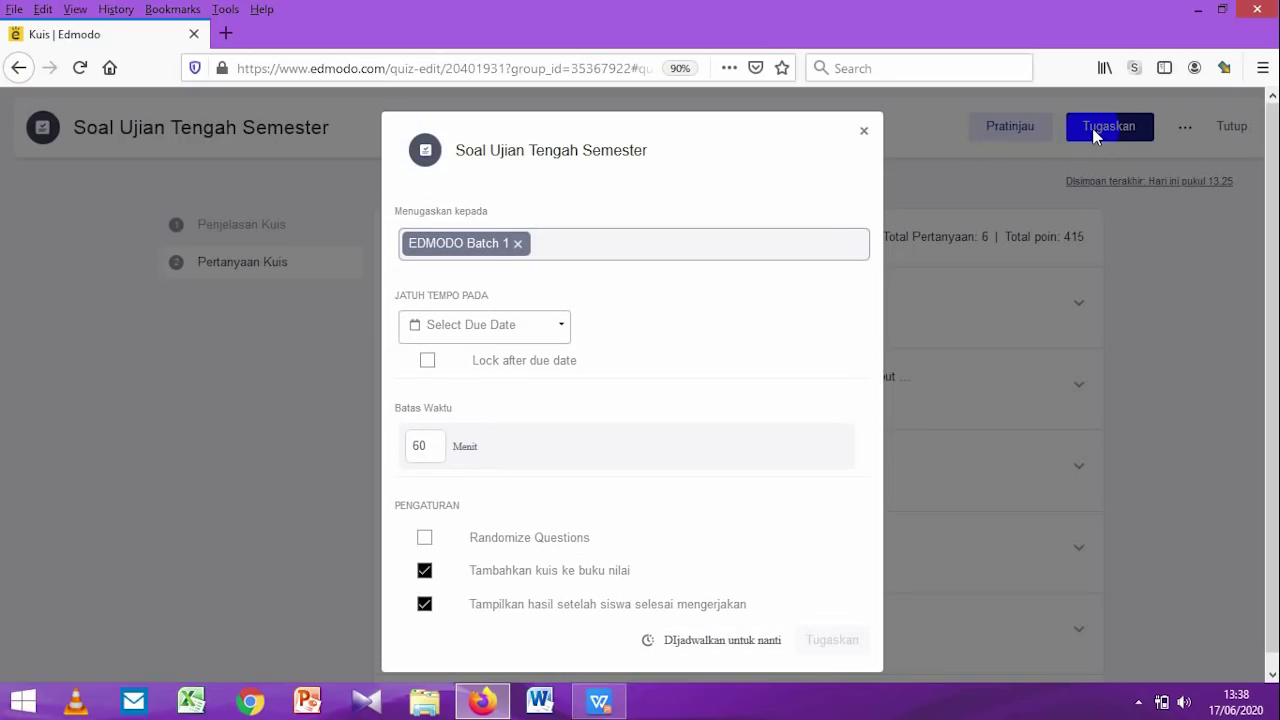
pyautogui.click(574, 245)
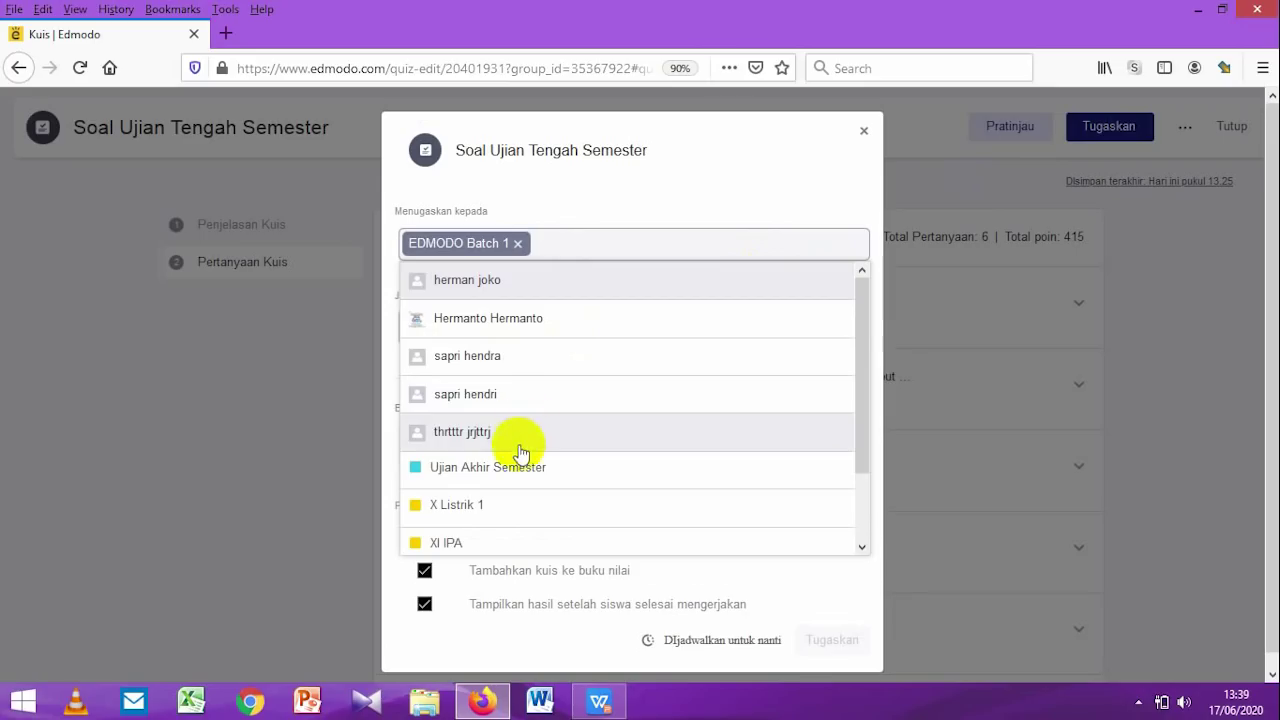
pyautogui.scroll(-2, 534, 457)
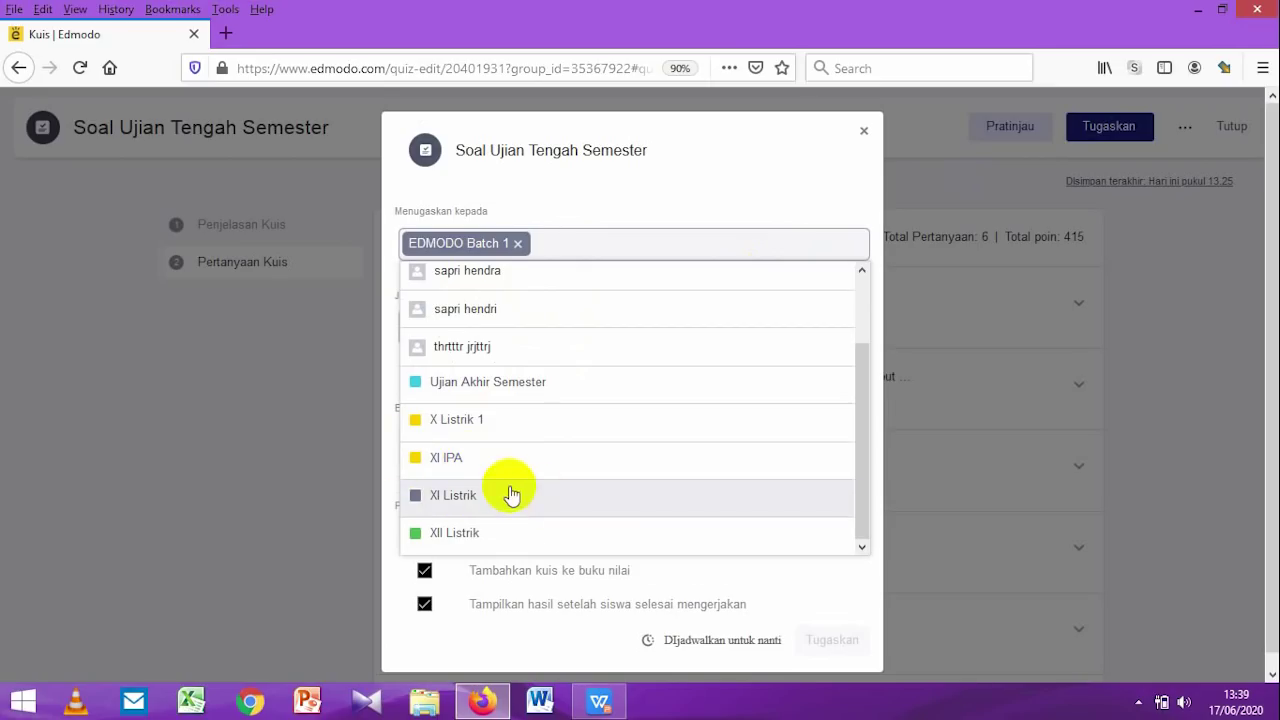
pyautogui.click(864, 448)
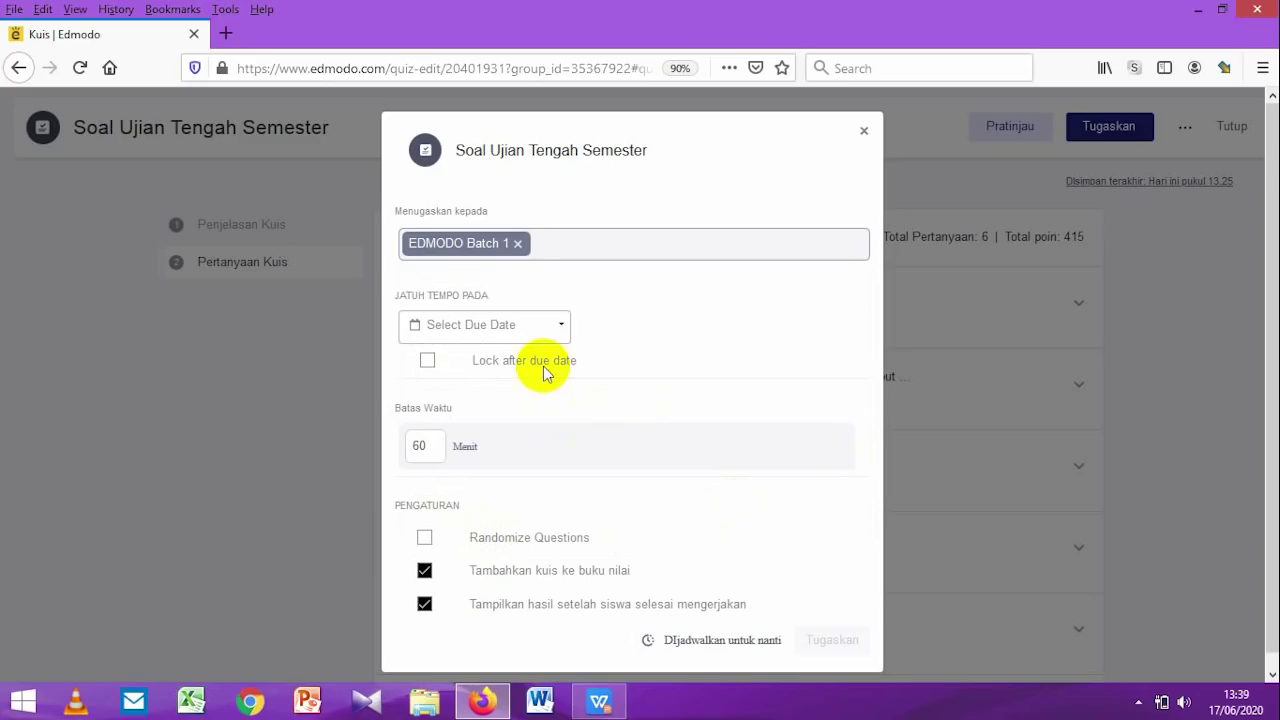
# Step: Set the quiz's due date to 06/30/2020 and lock the quiz after the due date
pyautogui.click(566, 330)
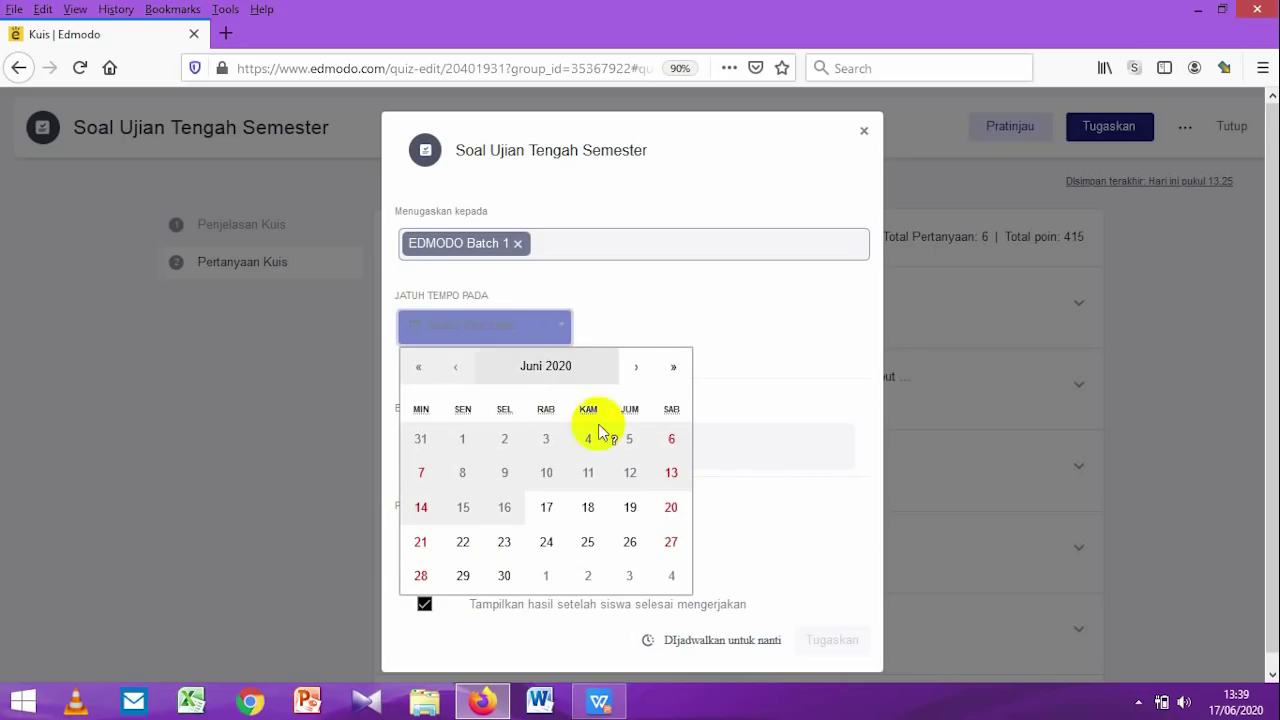
pyautogui.click(507, 577)
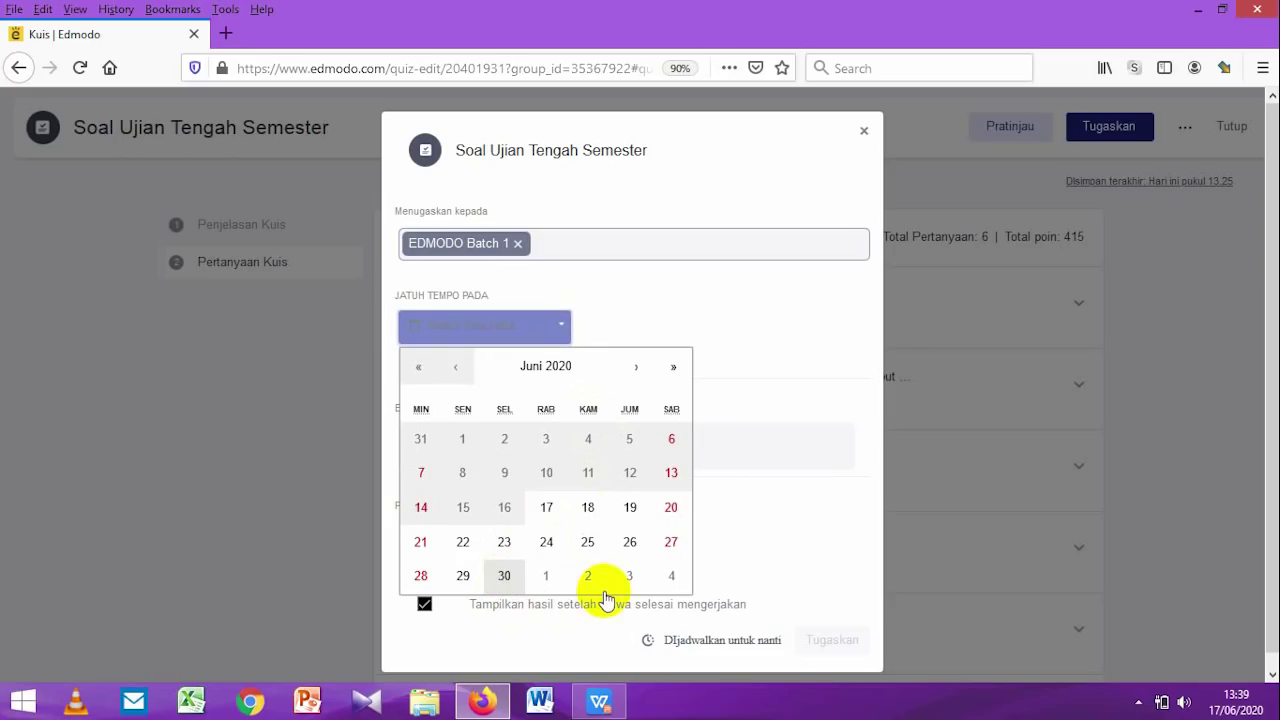
pyautogui.click(809, 539)
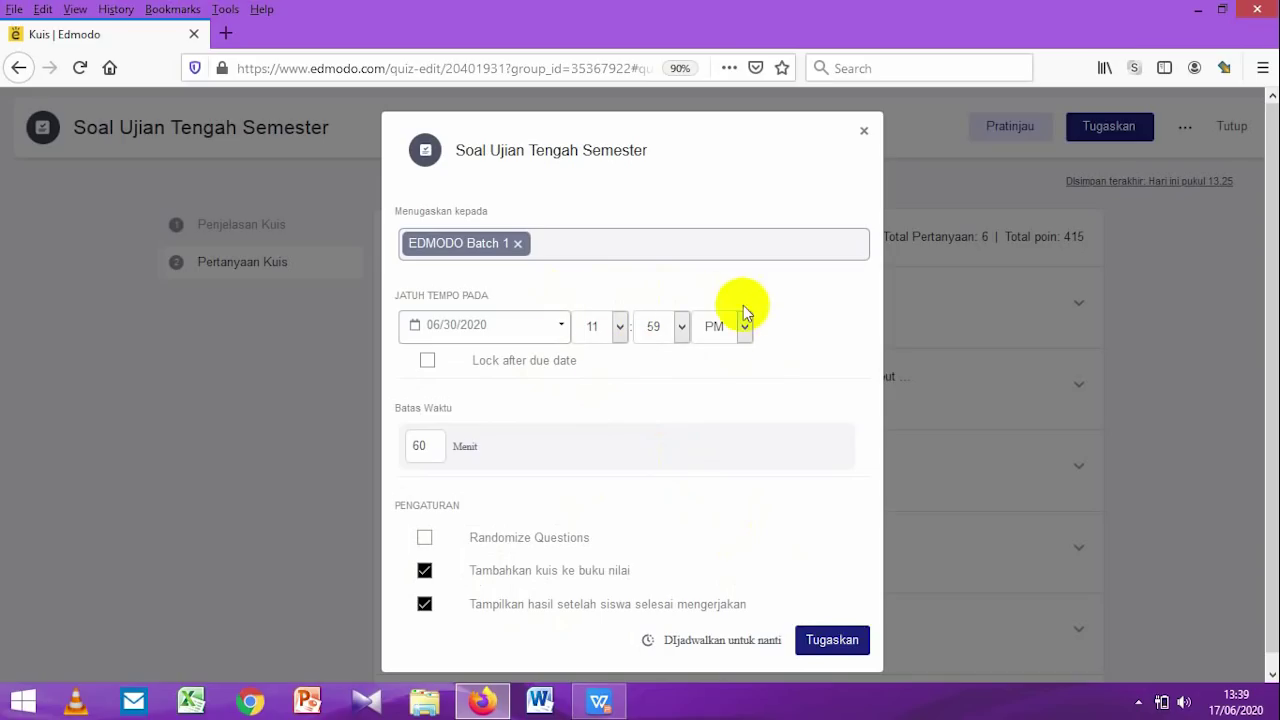
pyautogui.click(427, 362)
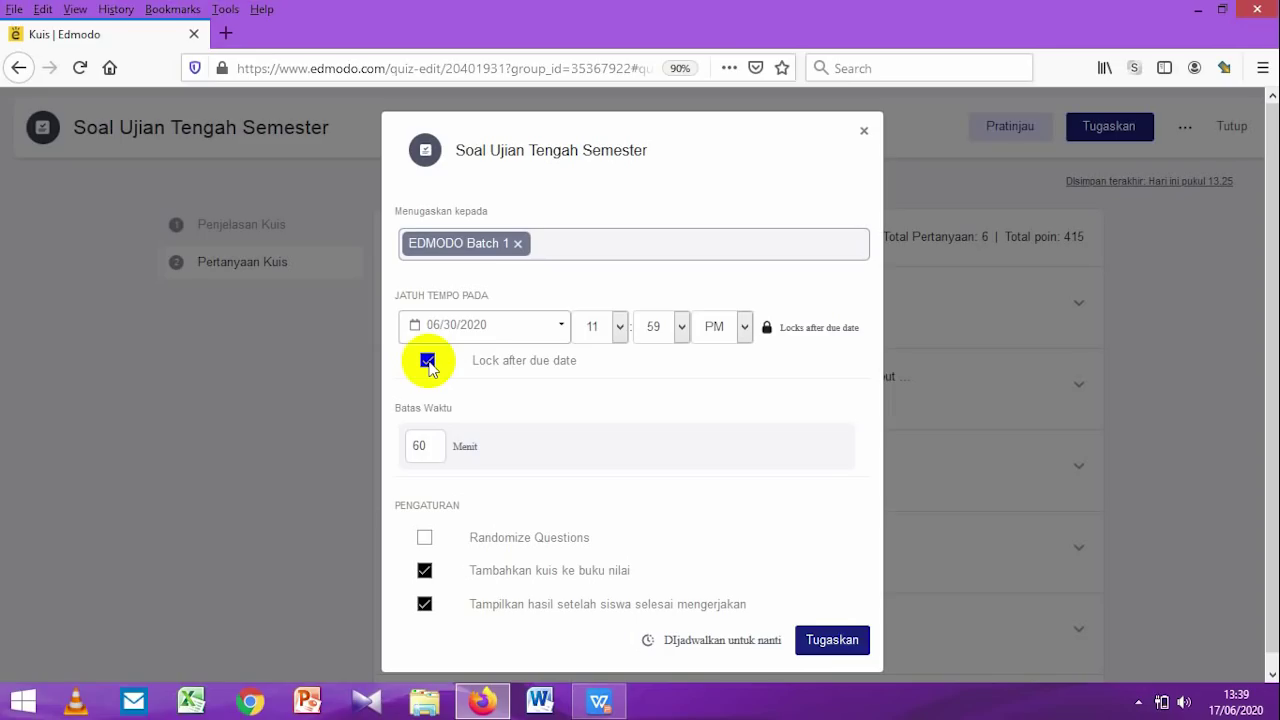
# Step: Set the quiz's time limit to 100 minutes
pyautogui.scroll(-1, 557, 437)
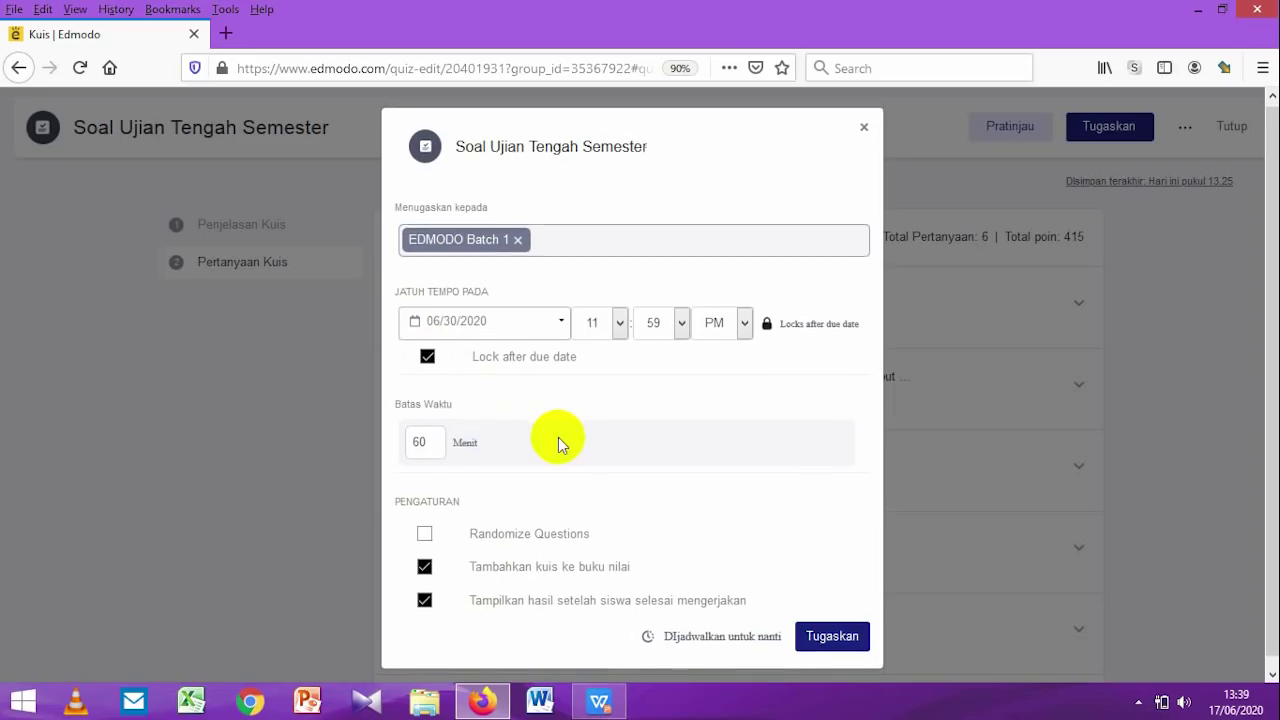
pyautogui.doubleClick(424, 431)
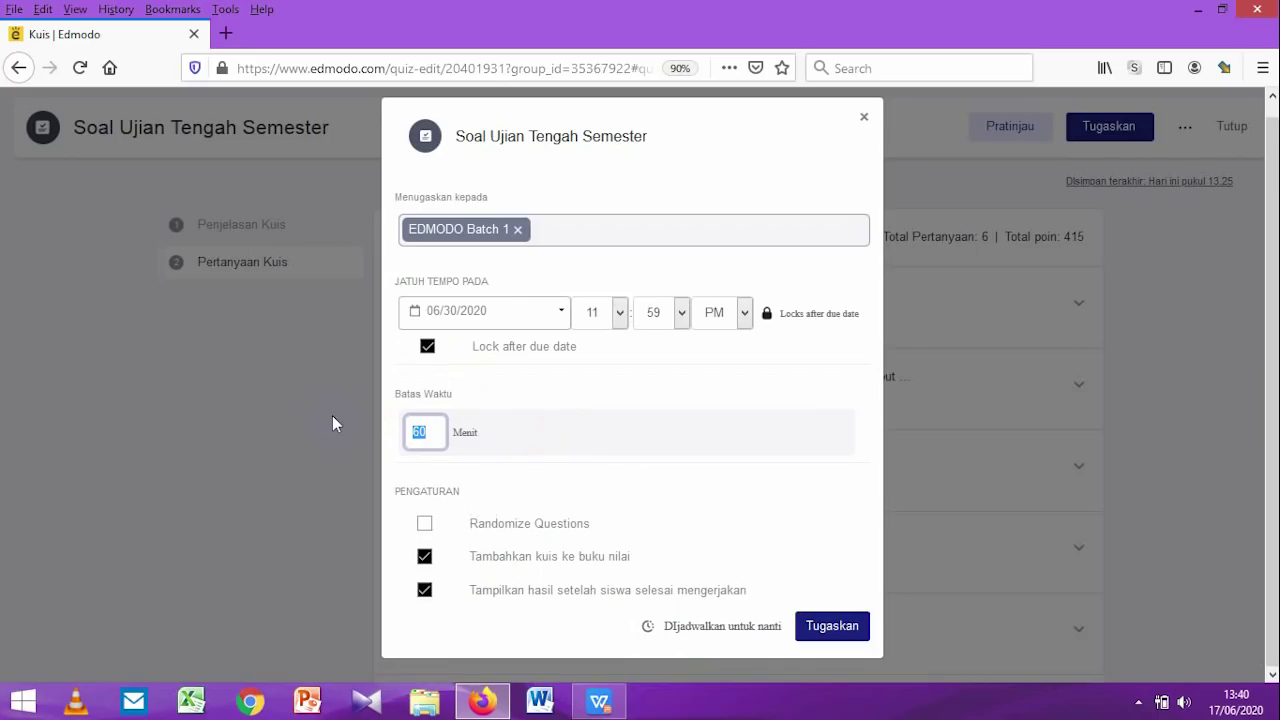
pyautogui.write('100')
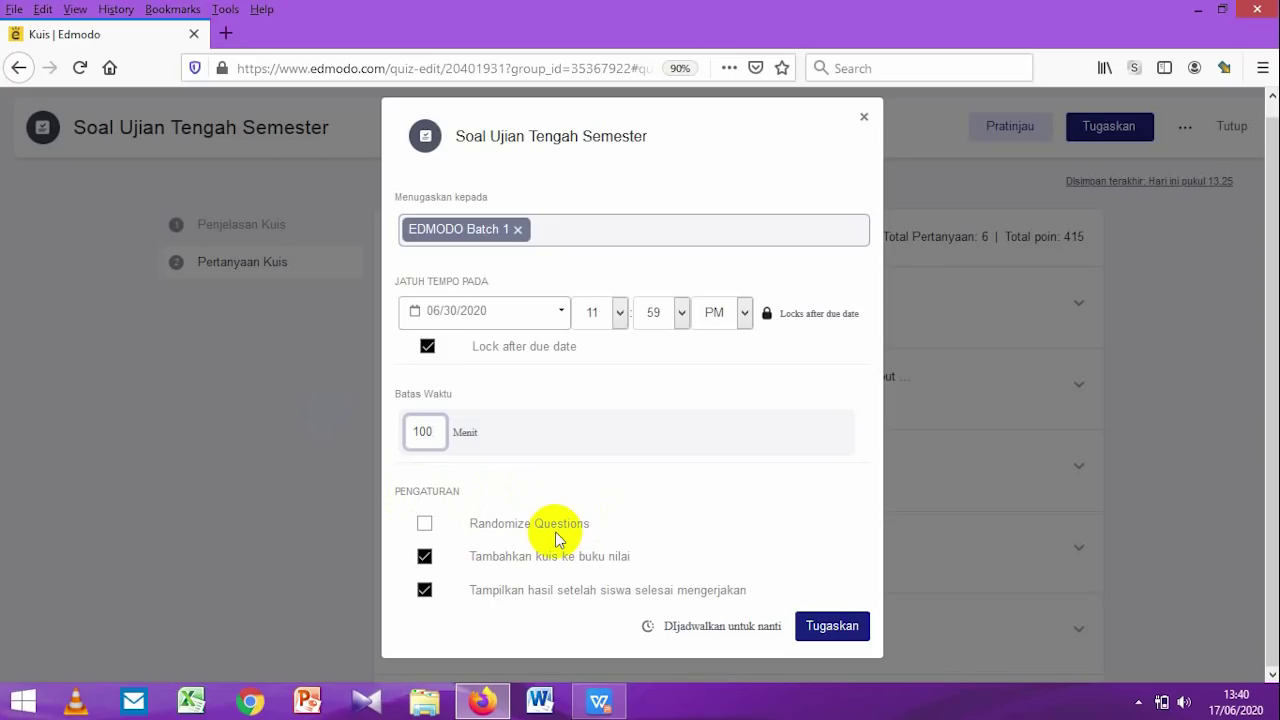
# Step: Enable Randomize Questions and disable showing the results after students finish the quiz
pyautogui.click(424, 524)
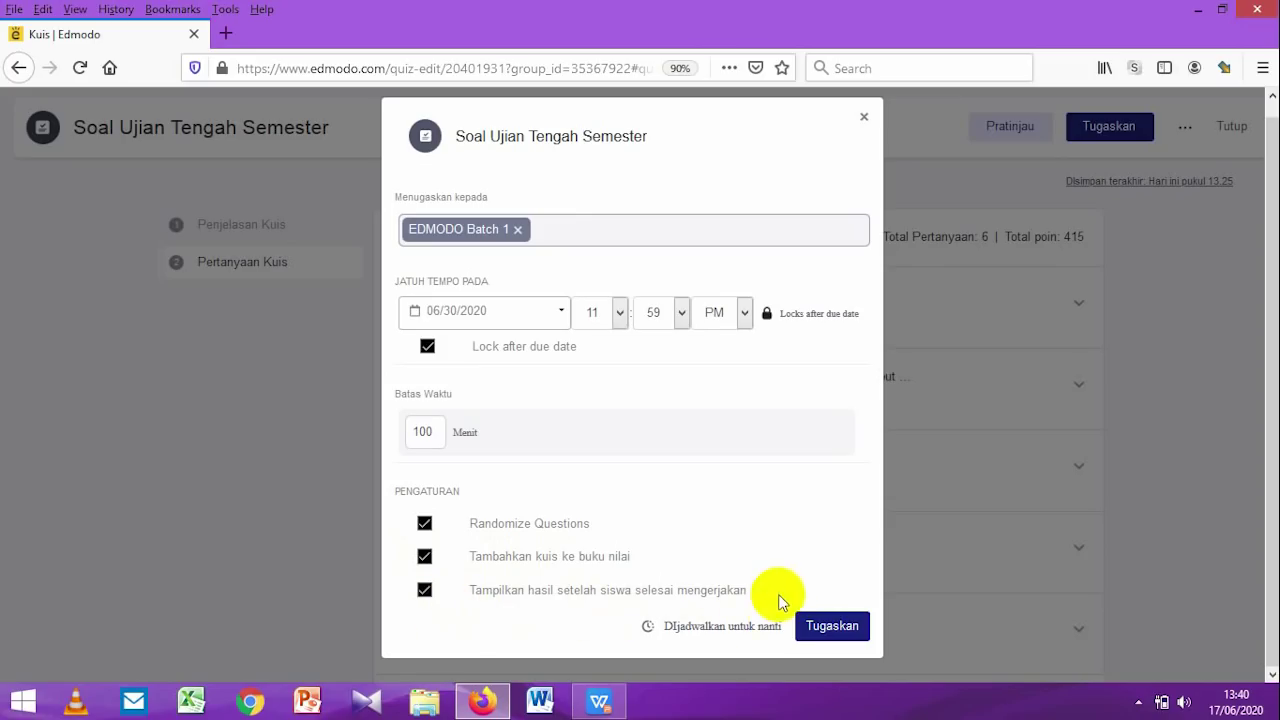
pyautogui.click(425, 591)
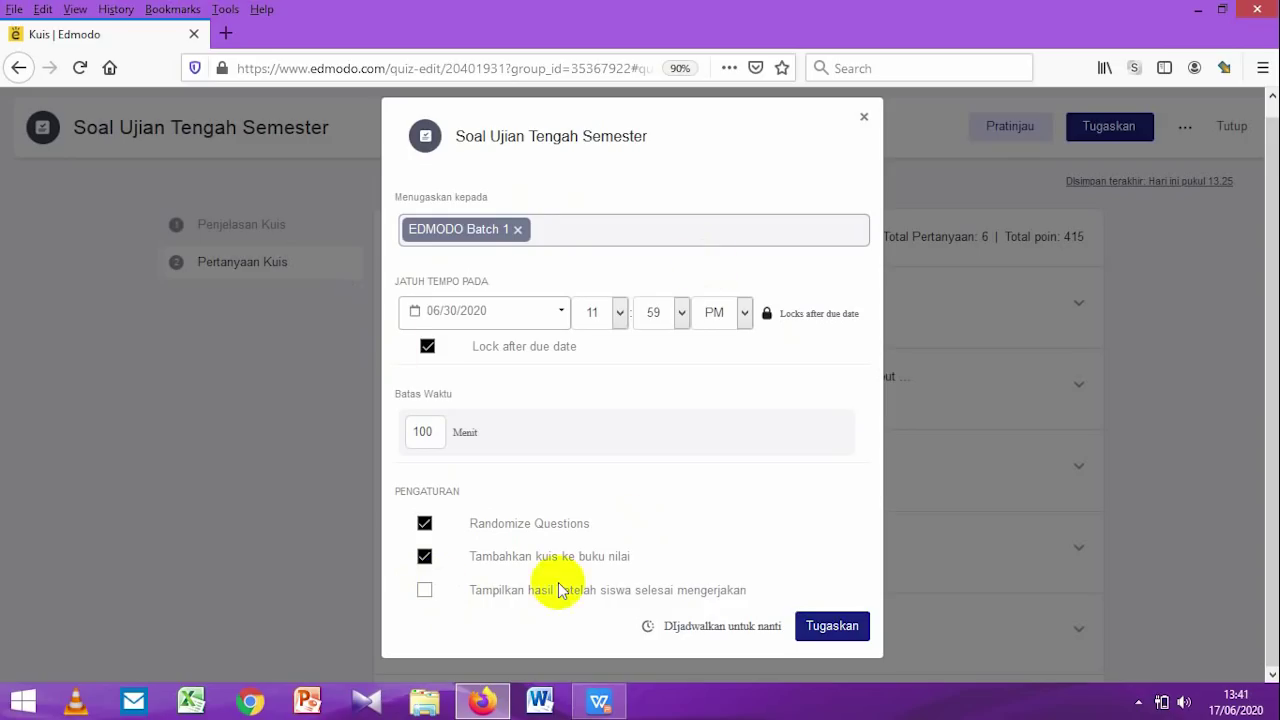
# Step: Assign the quiz to EDMODO Batch 1, then check its post on the class page and reload the page
pyautogui.click(838, 628)
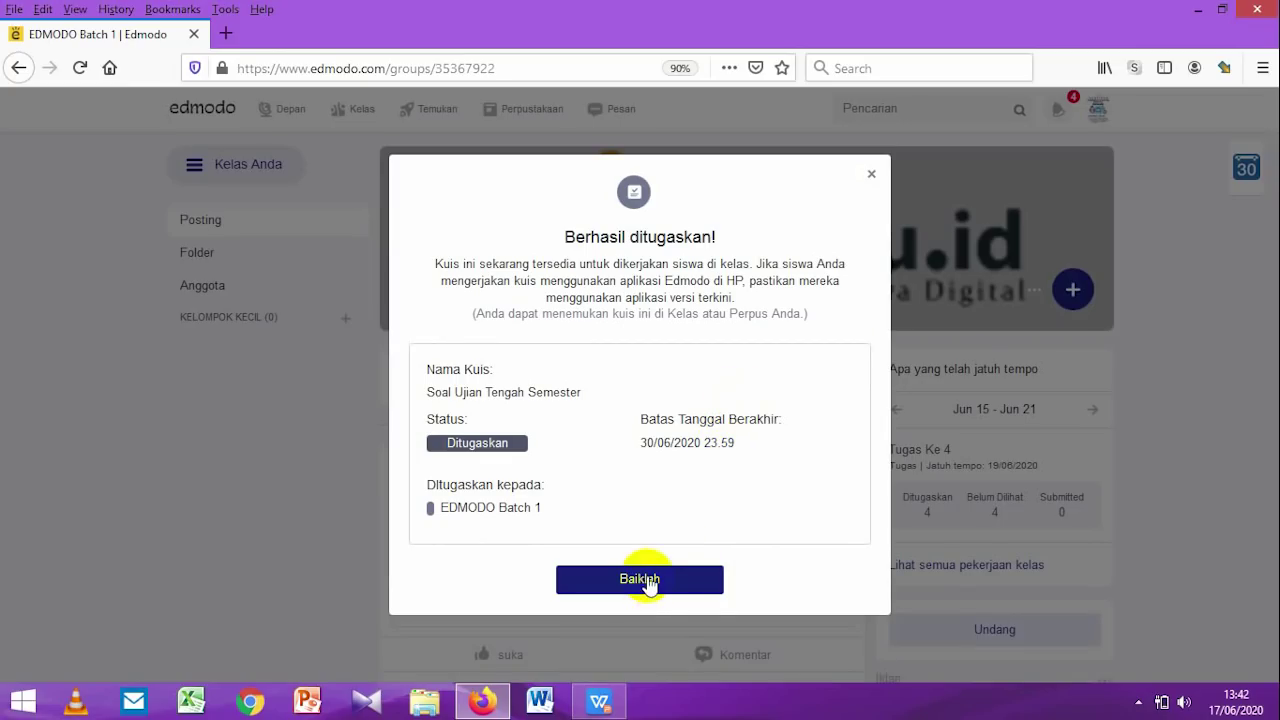
pyautogui.click(707, 585)
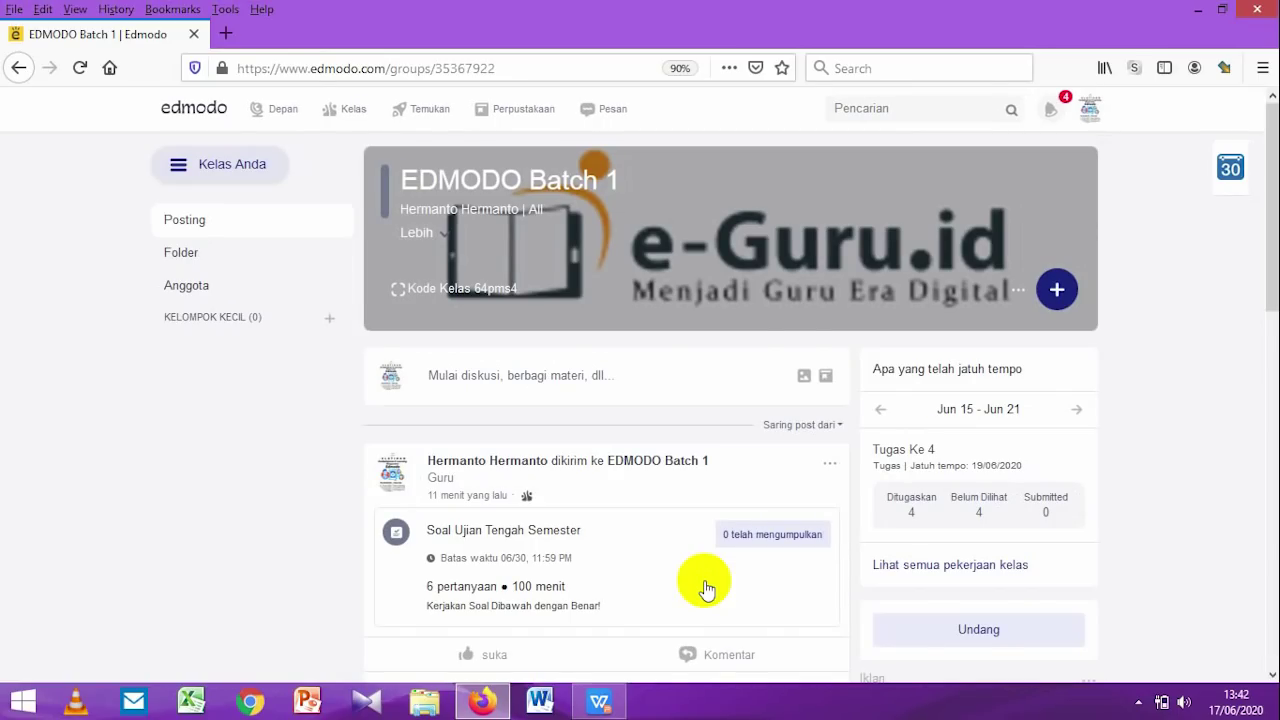
pyautogui.scroll(-1, 705, 588)
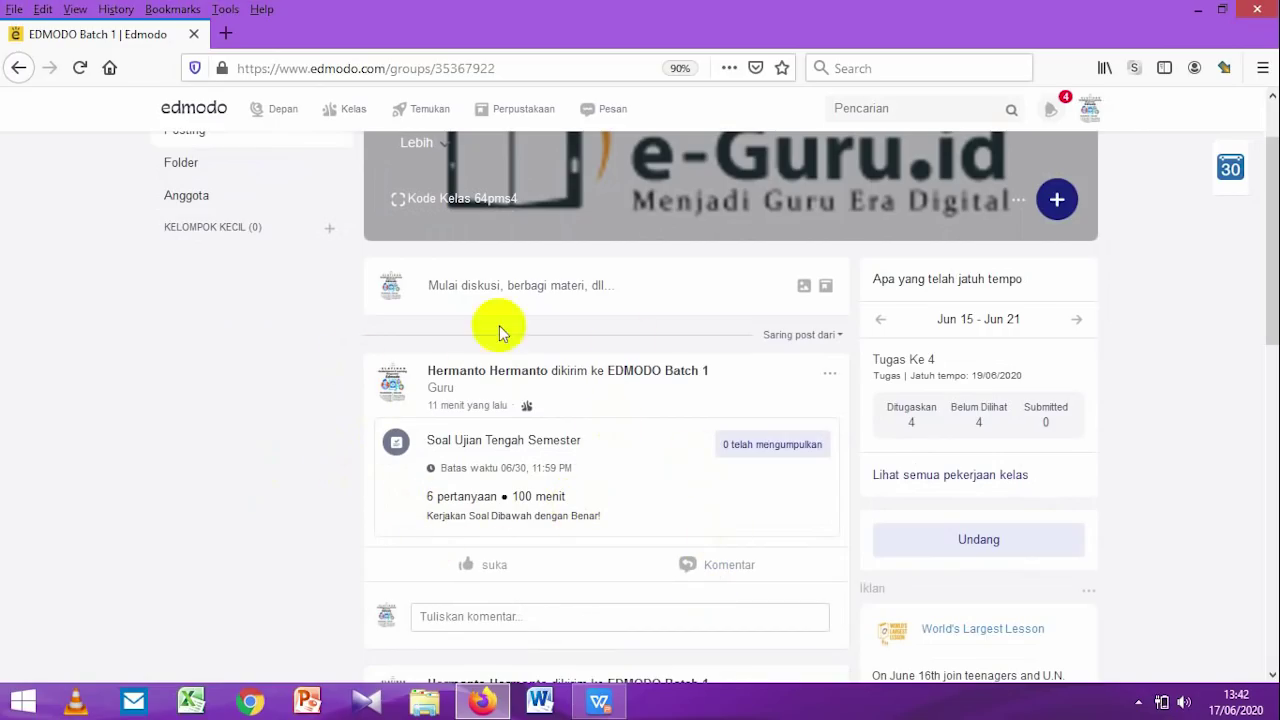
pyautogui.click(630, 382)
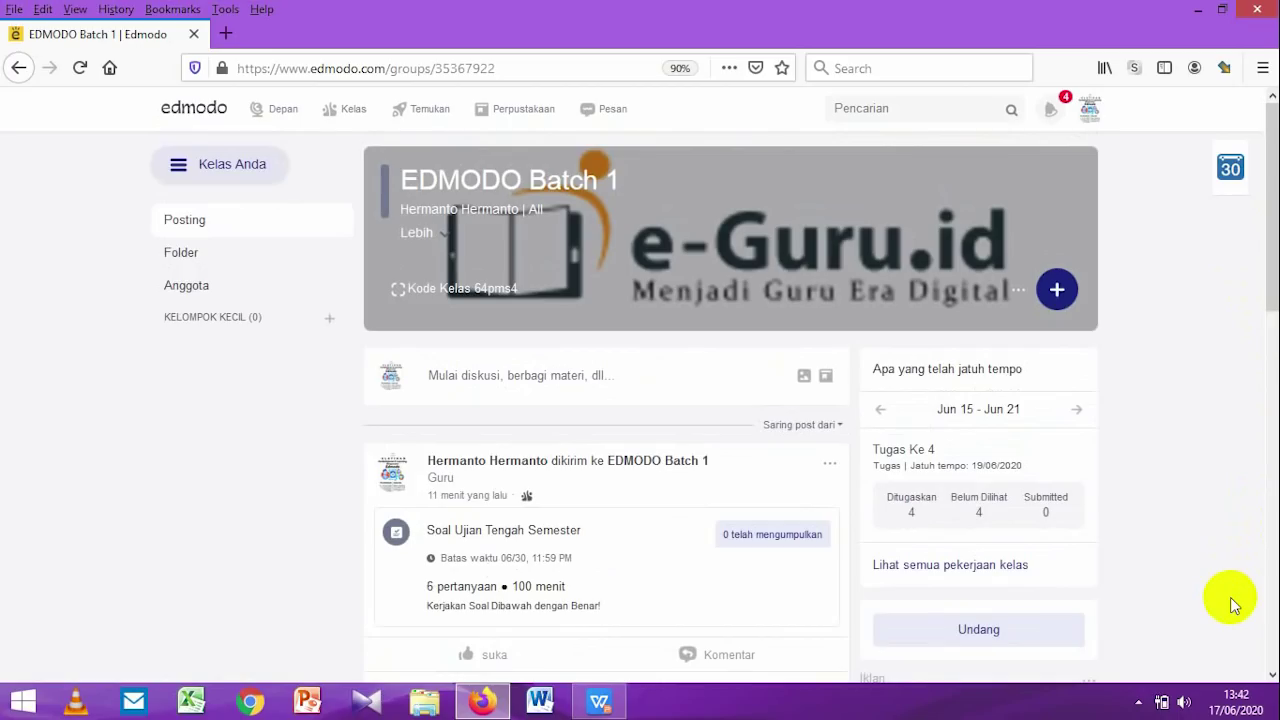
pyautogui.press('F5')
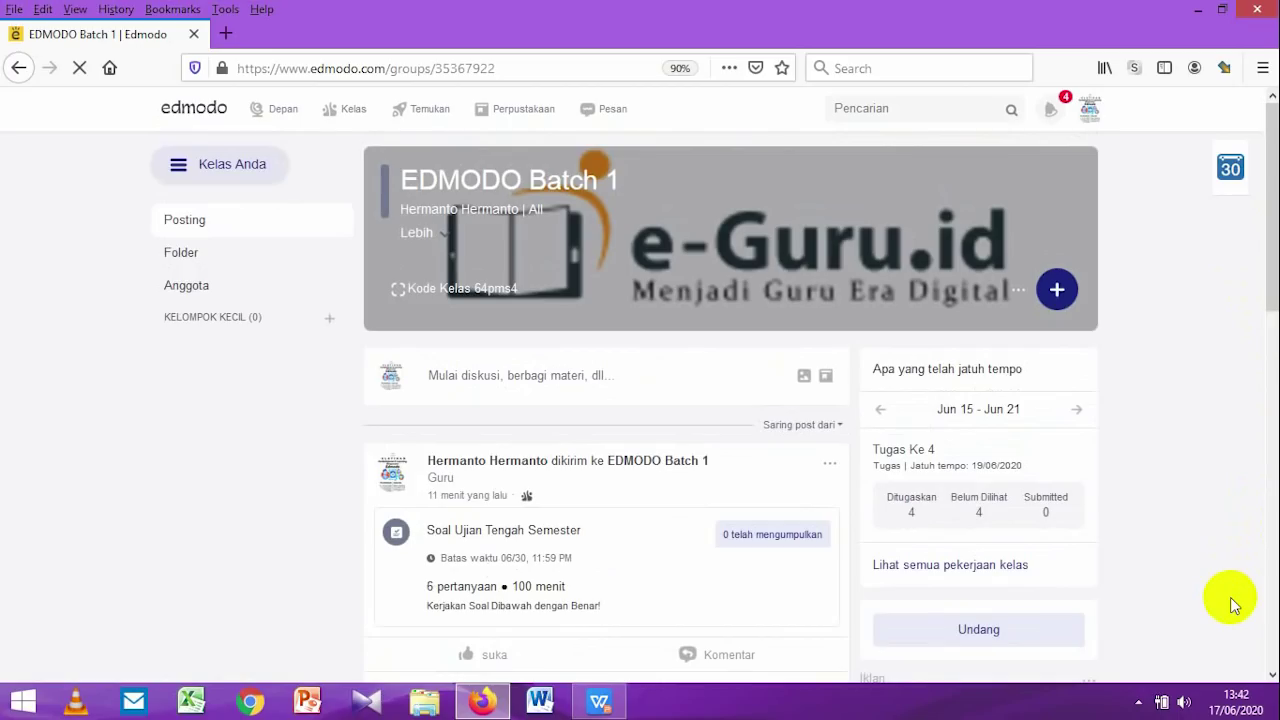